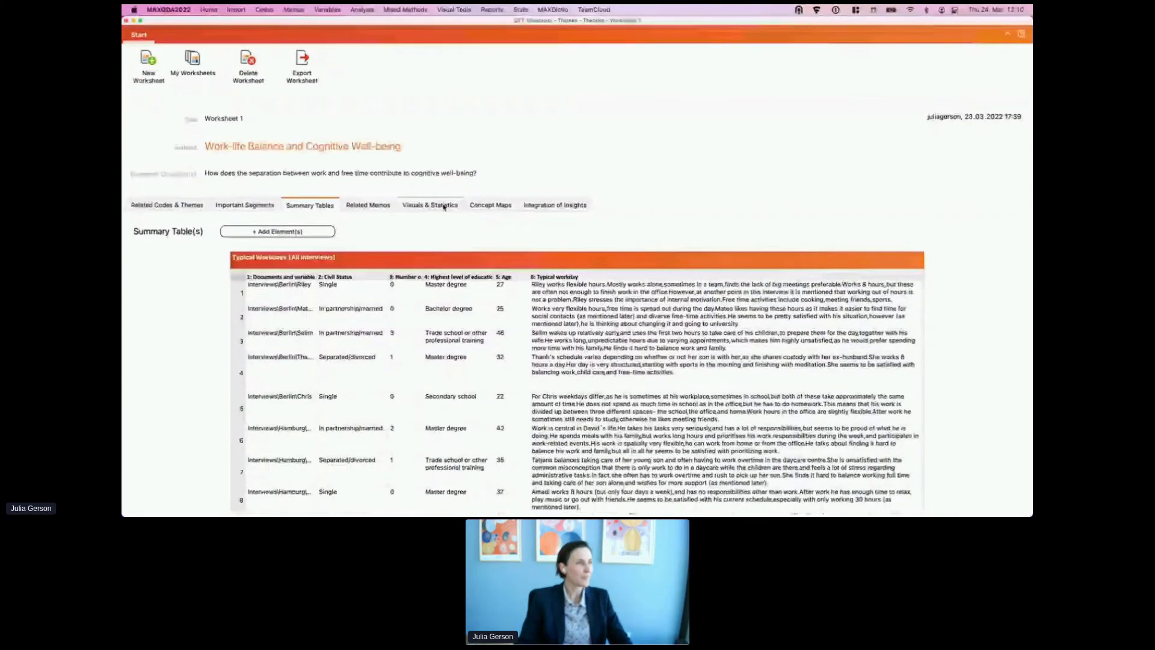
Step: Display the worksheet's Typical Workdays summary table of the interviewees
left_click(444, 207)
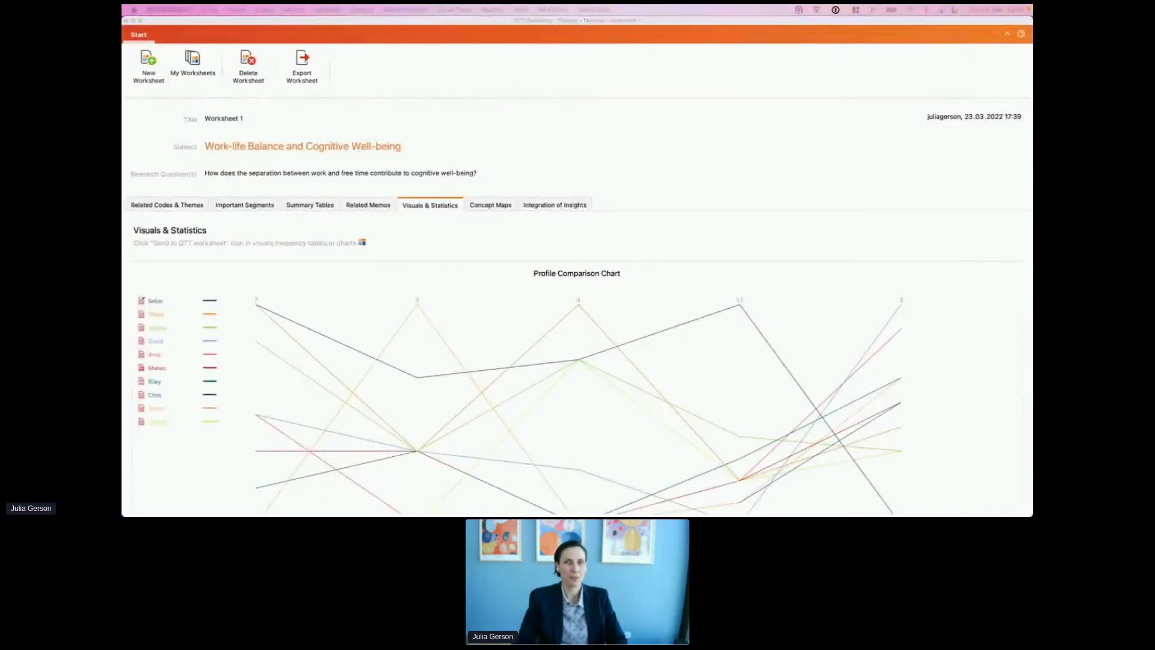
Step: Create worksheet 'Spotlight MAXDays' on harvest workers in Germany's 2020 lockdown, with a placeholder research question
left_click_drag(589, 115, 511, 123)
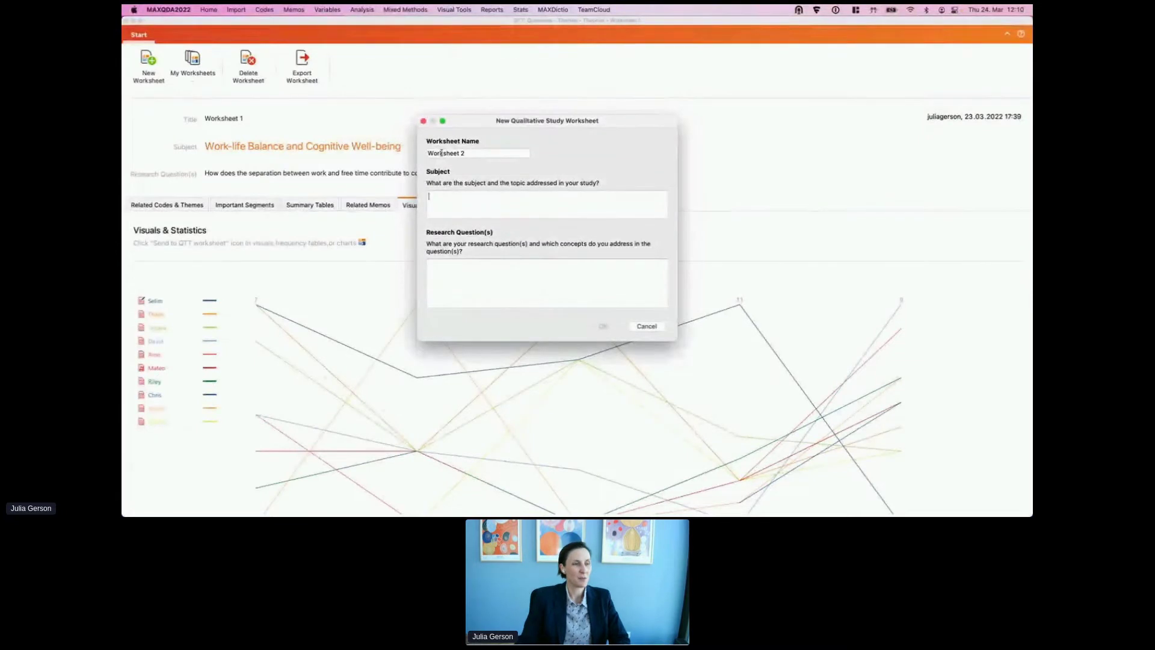
key("Tab")
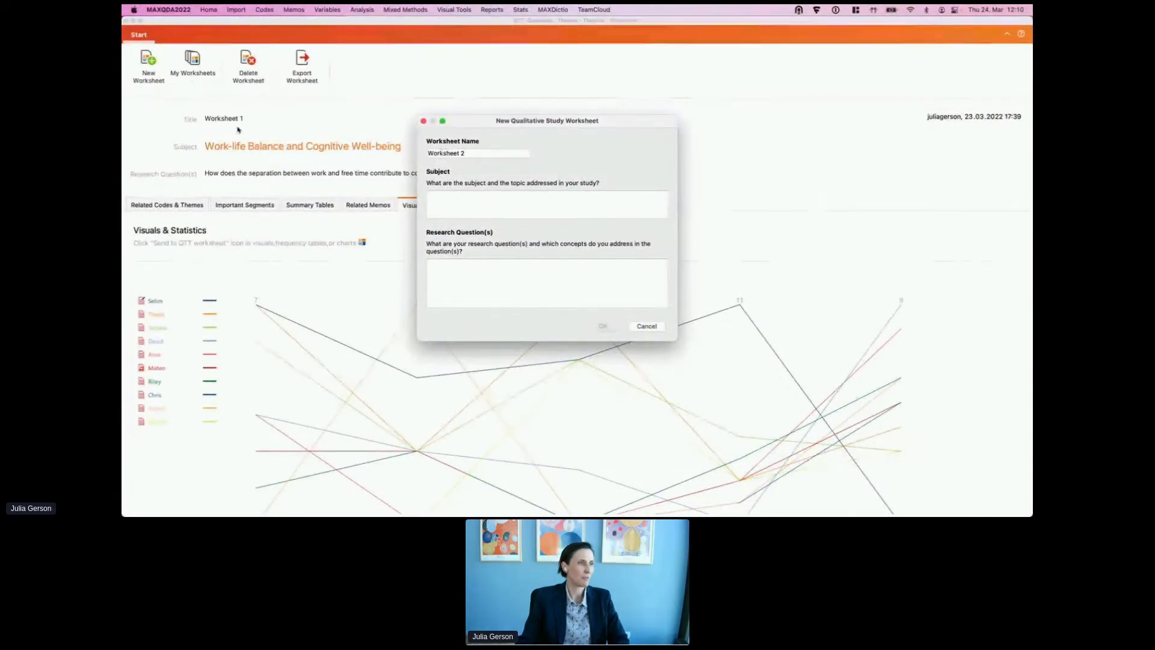
left_click_drag(477, 153, 435, 148)
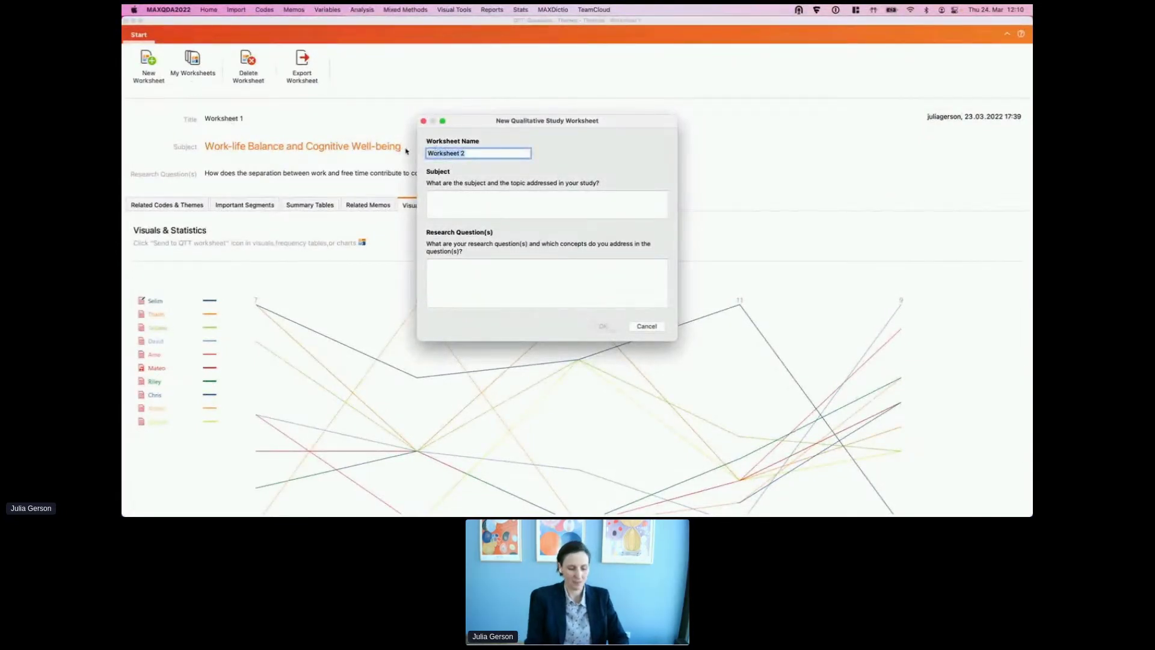
type("Spotl")
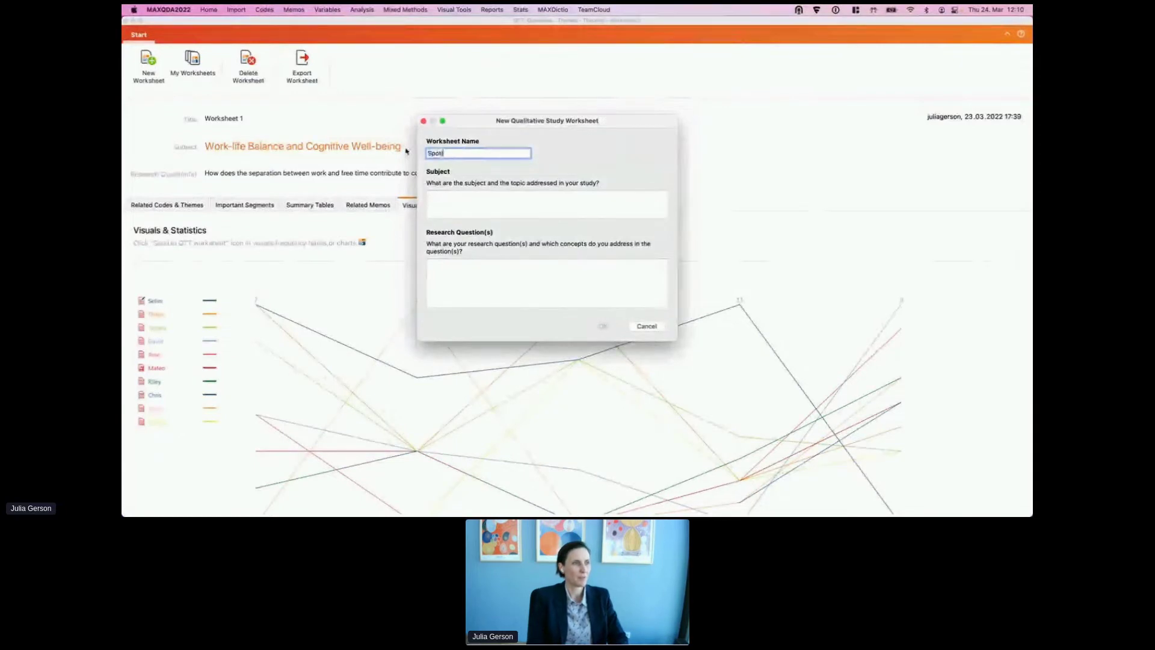
type("ight M")
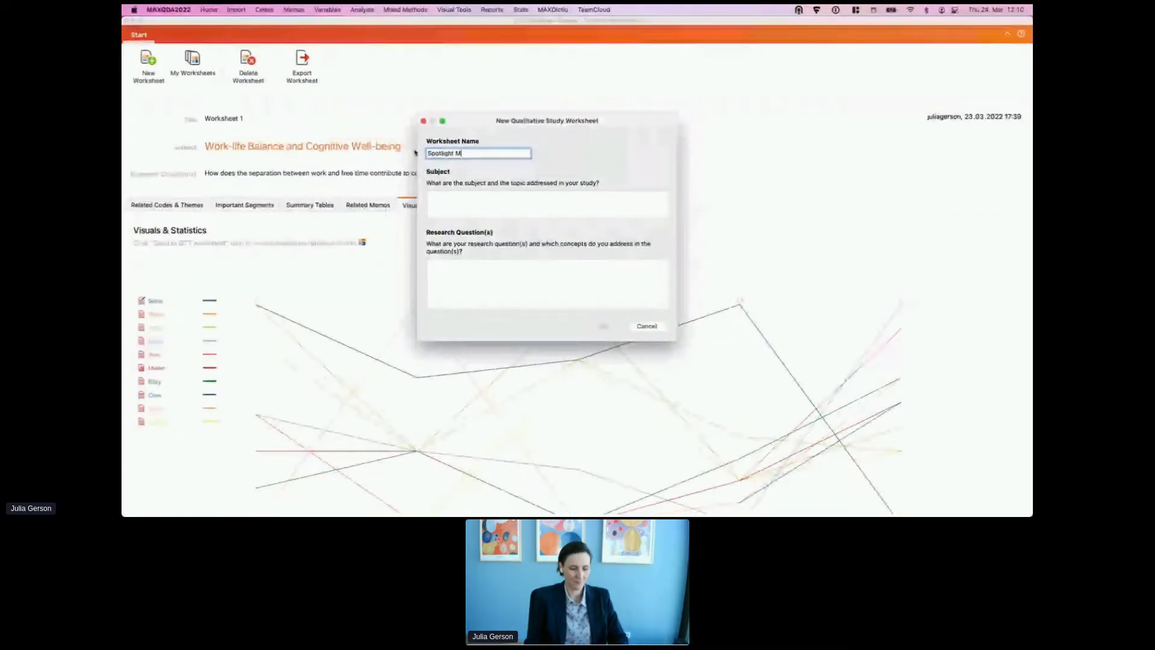
type("AXDays")
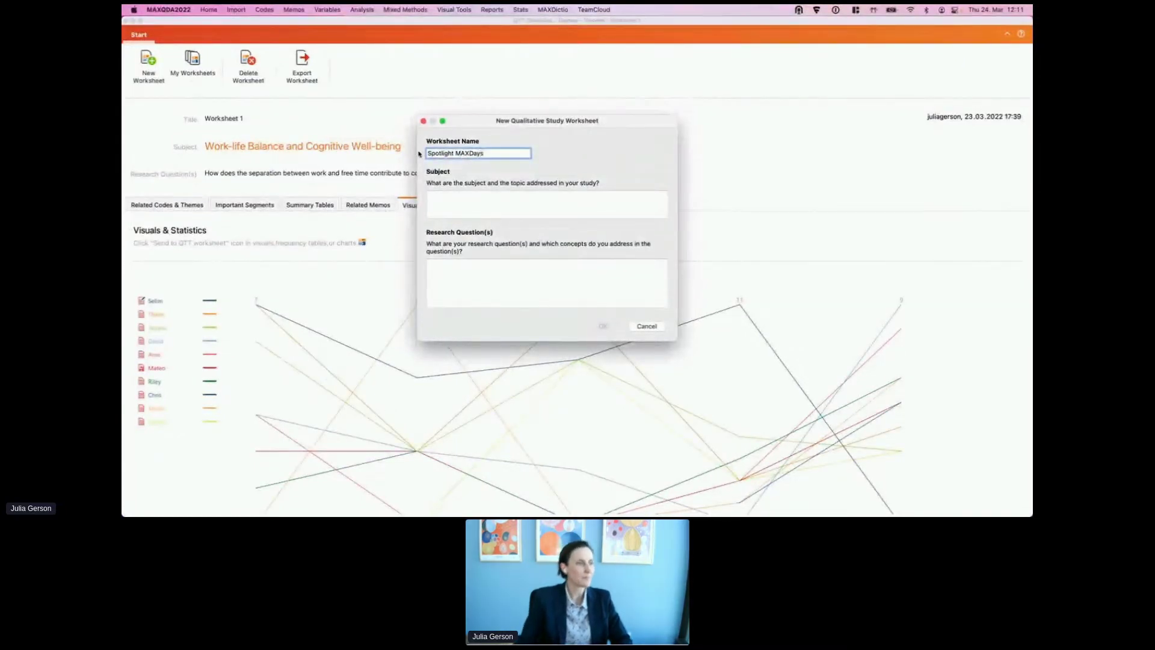
left_click(473, 199)
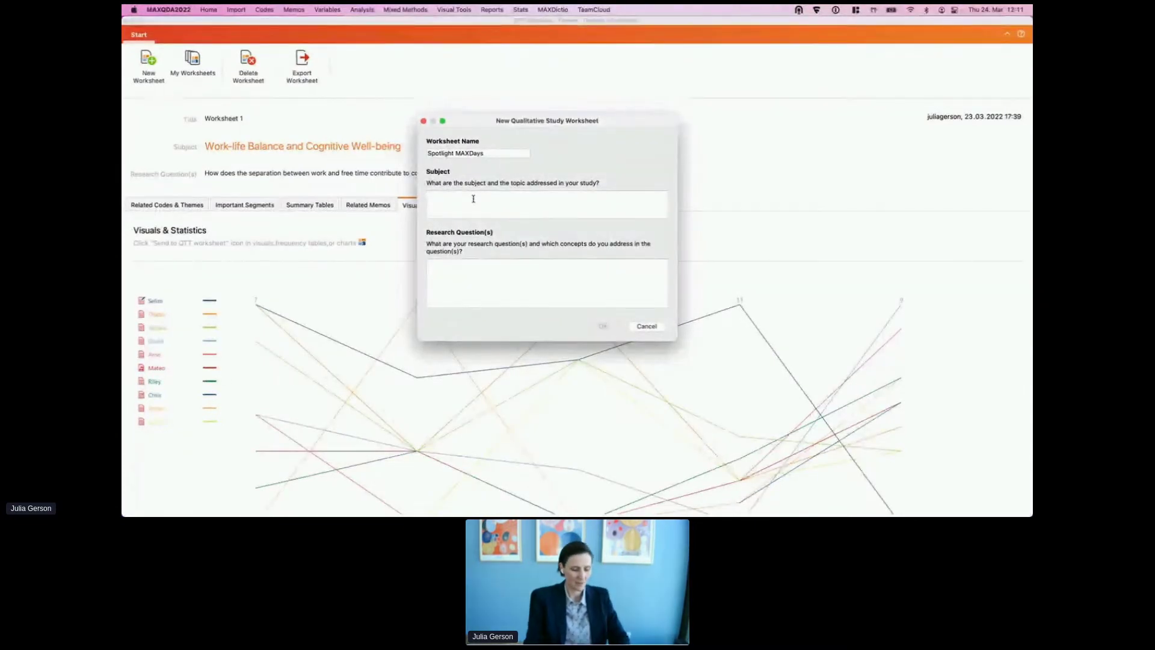
type("ituation of")
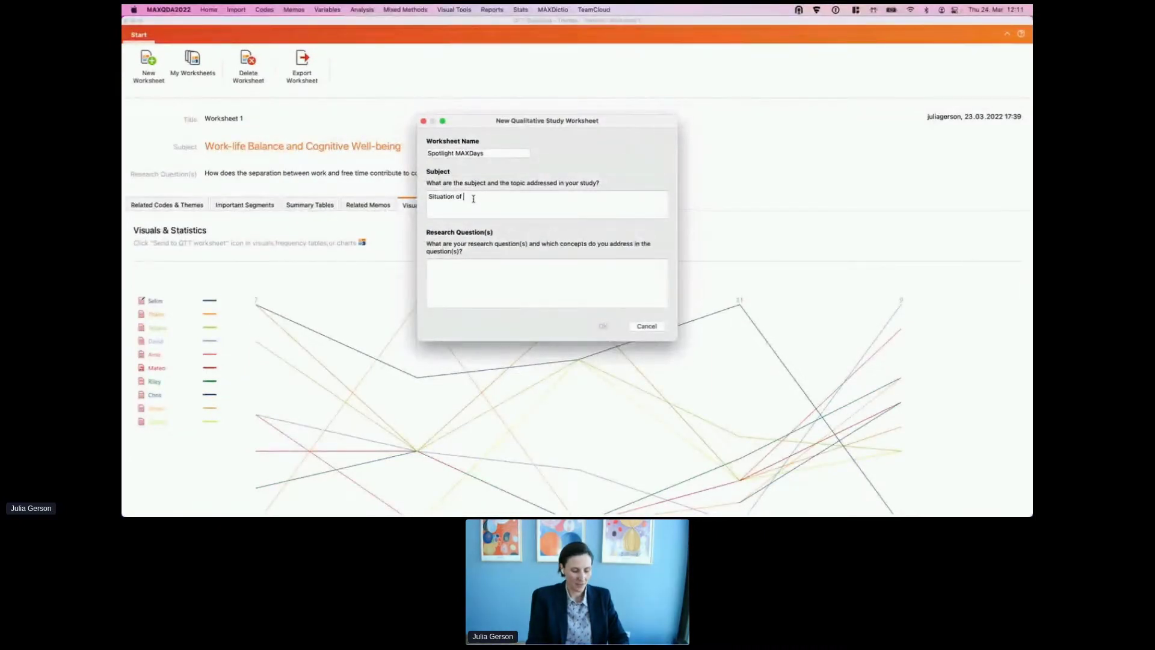
type(" harvest wor")
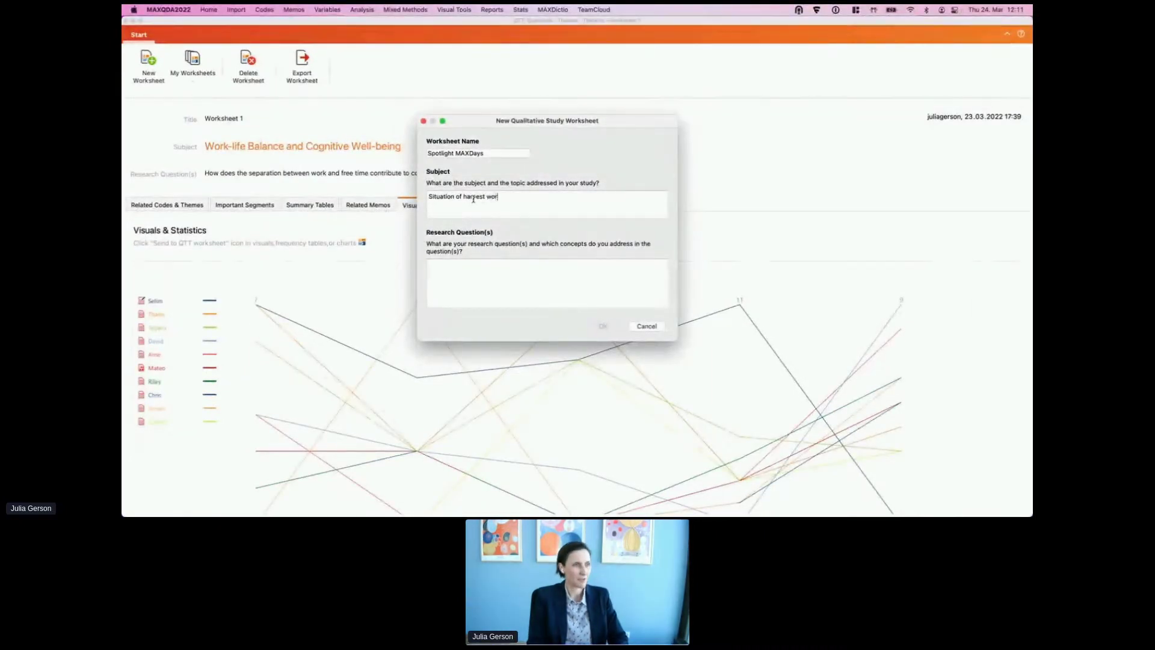
type("kers")
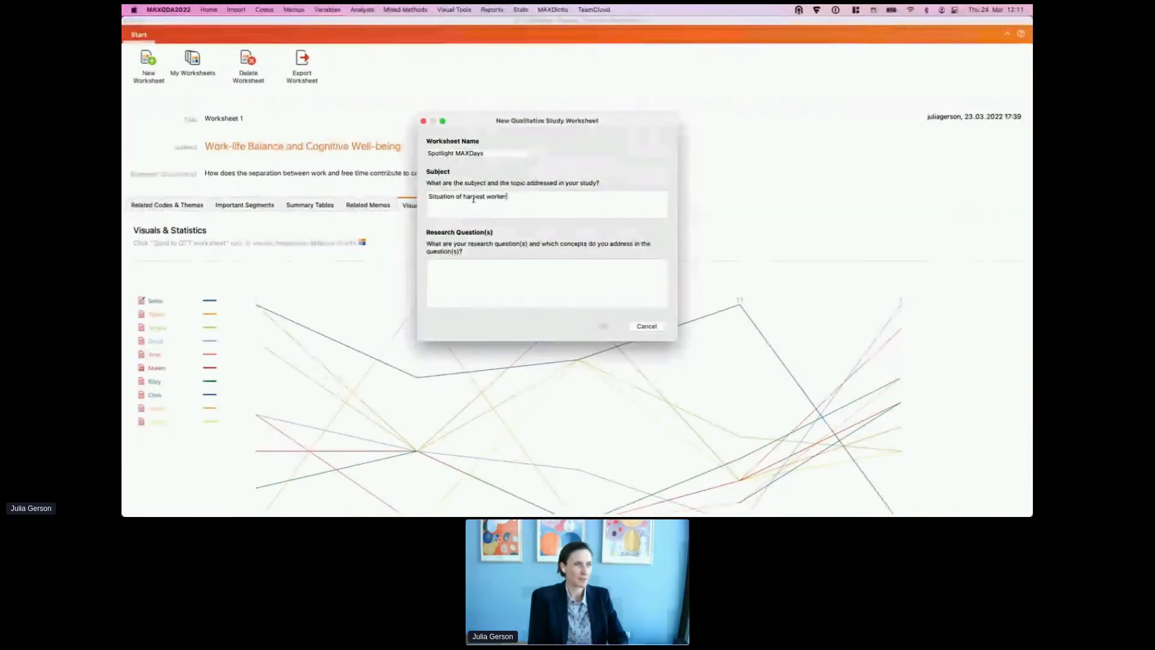
type(" during the pan")
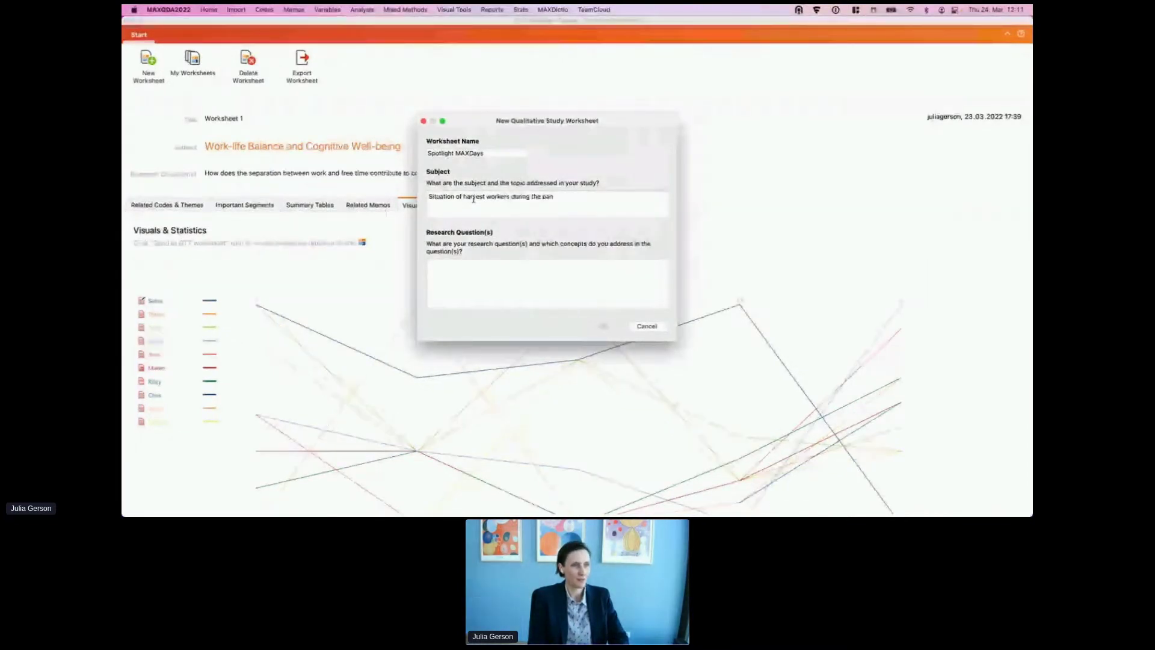
type("demic lockdown 2020 in Germany")
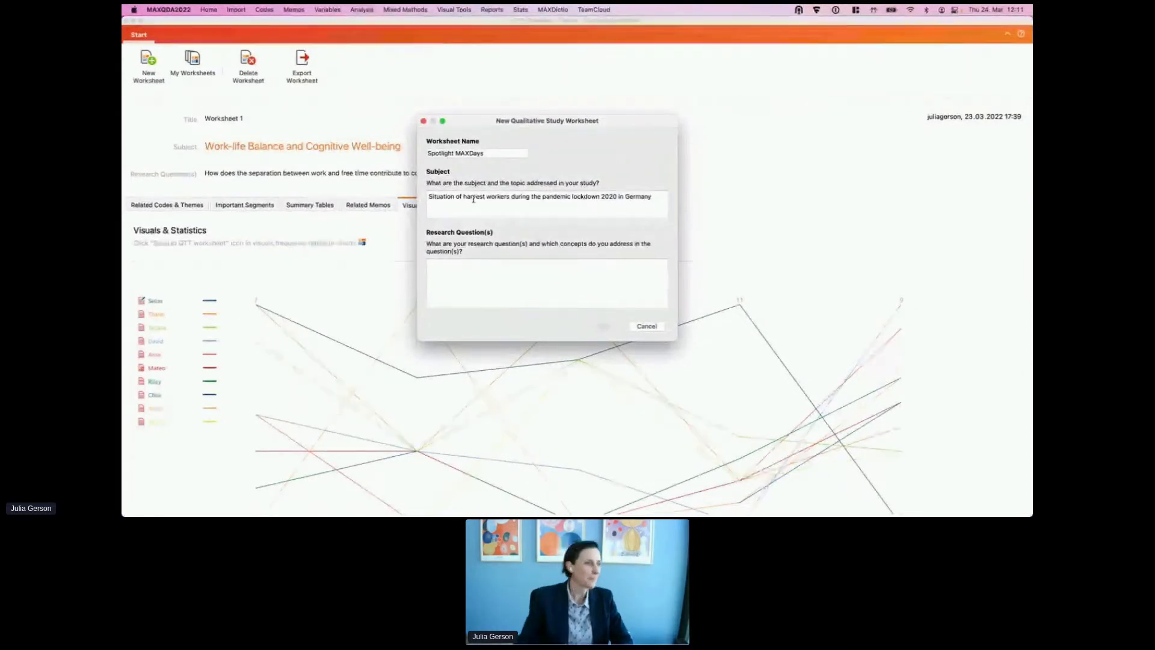
left_click(465, 280)
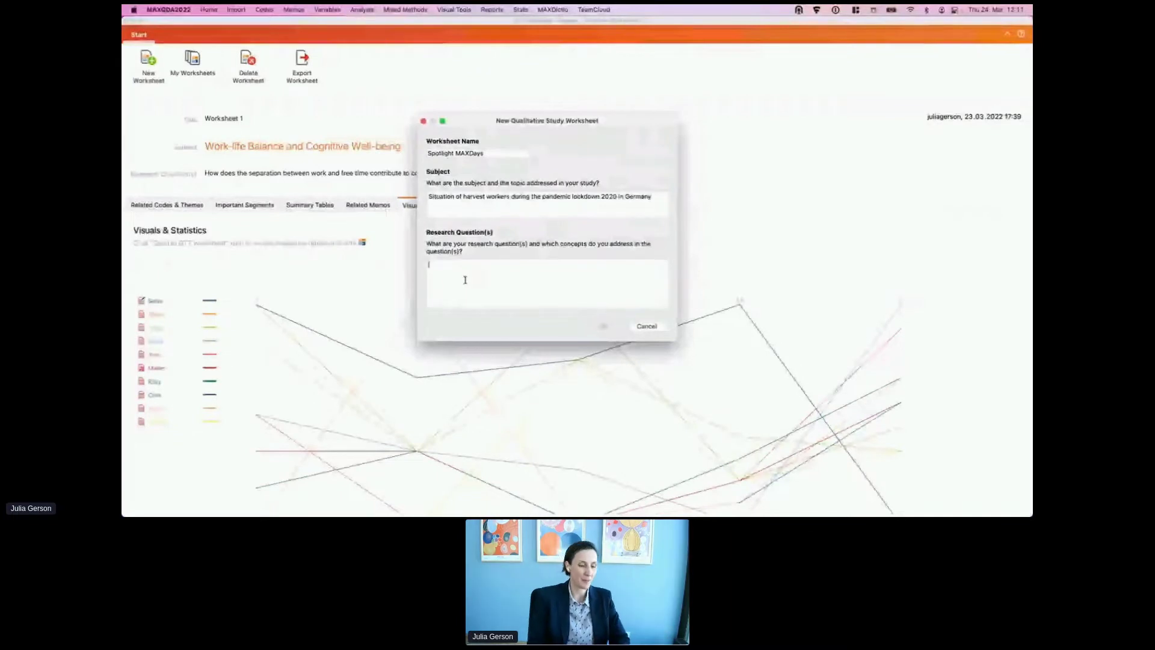
type("This is")
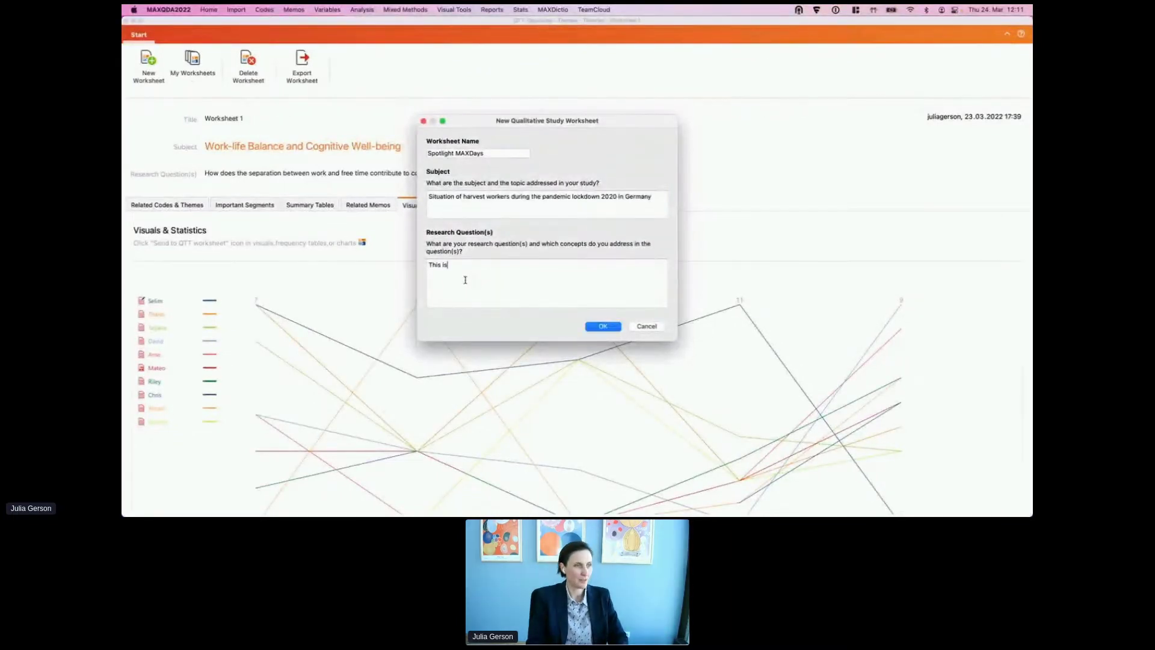
type(" where the questions")
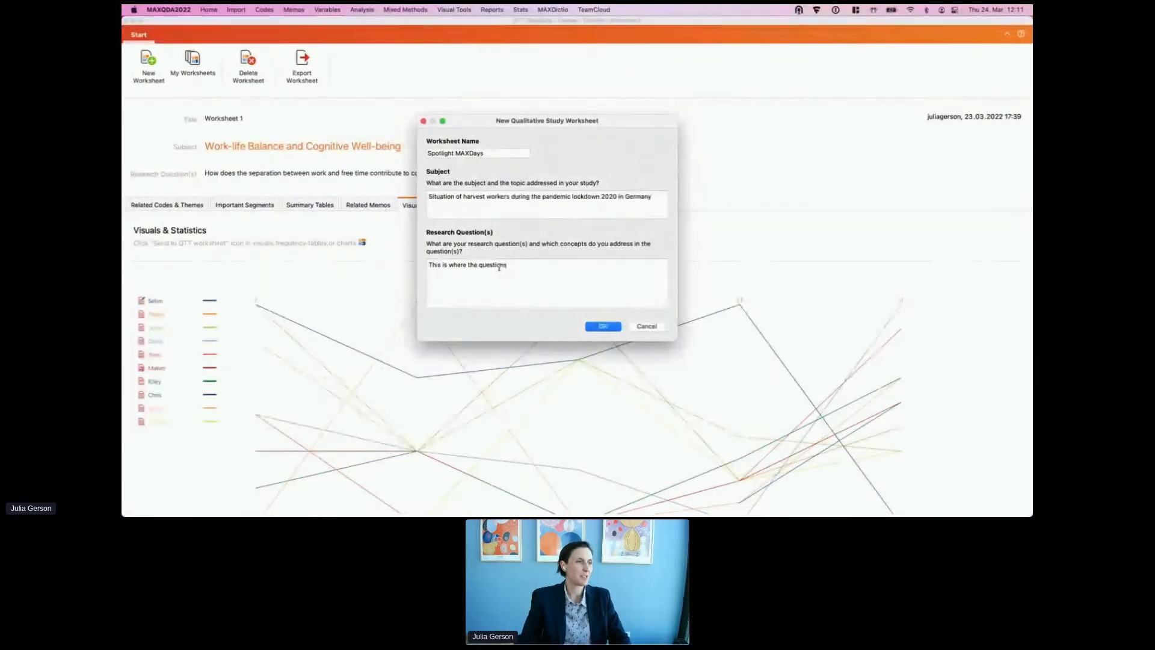
left_click(604, 327)
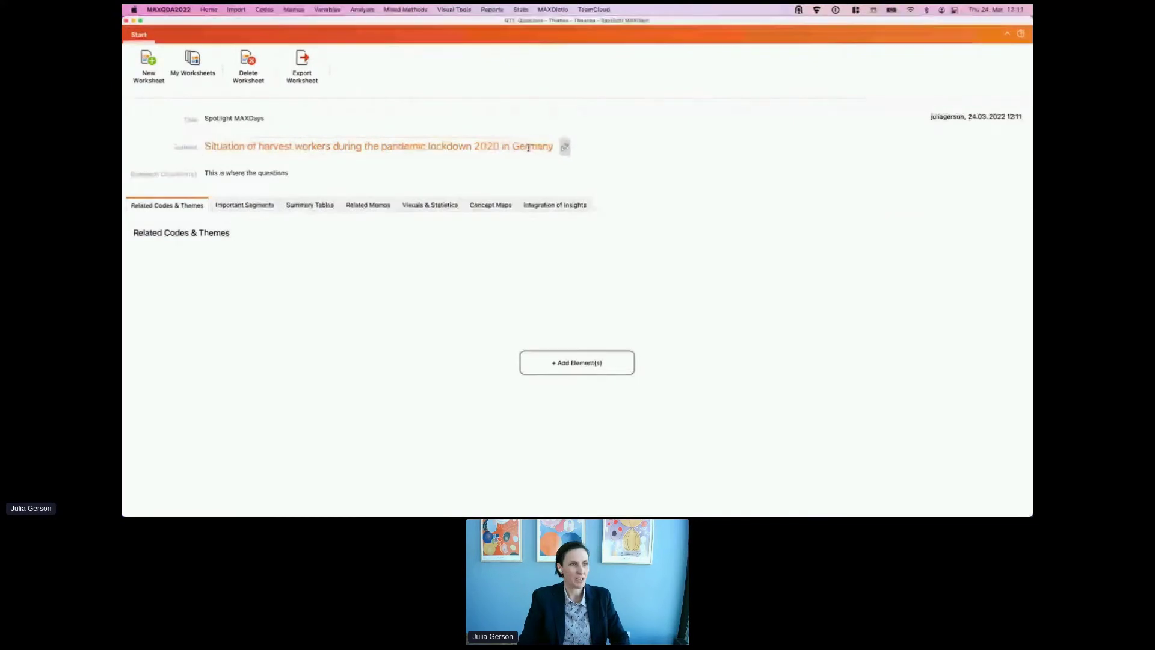
Step: Change the year in the worksheet subject from 2020 to 2021
key("Left")
key("Left")
key("Left")
key("Left")
key("Left")
key("Left")
key("Left")
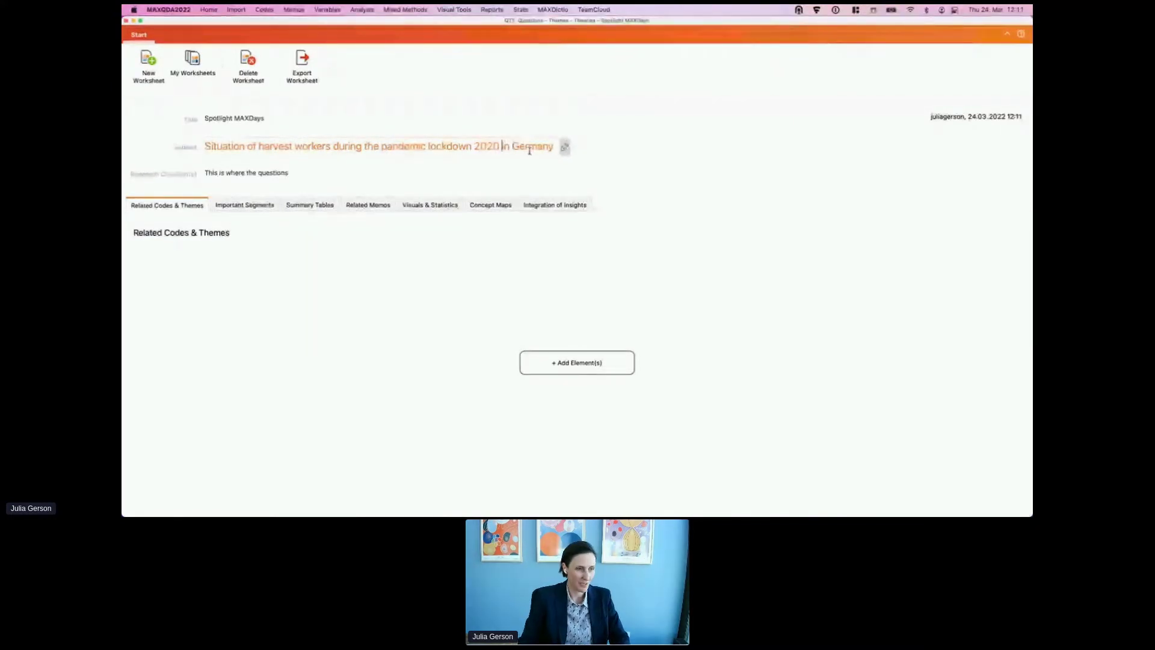
key("BackSpace")
type("1")
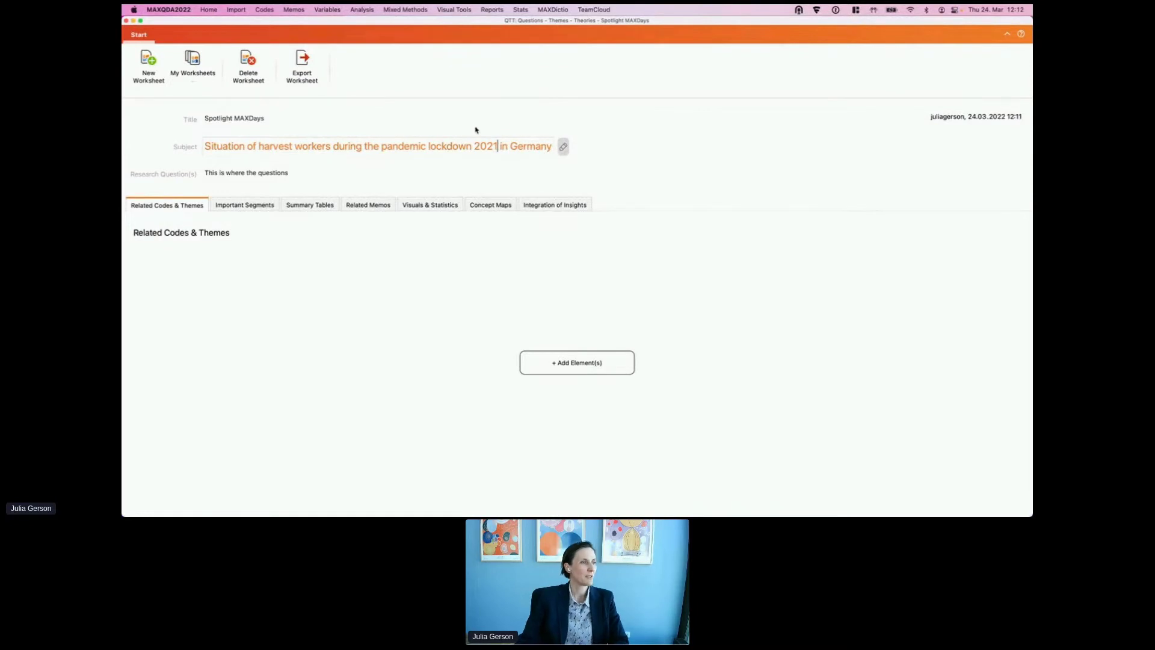
left_click(237, 109)
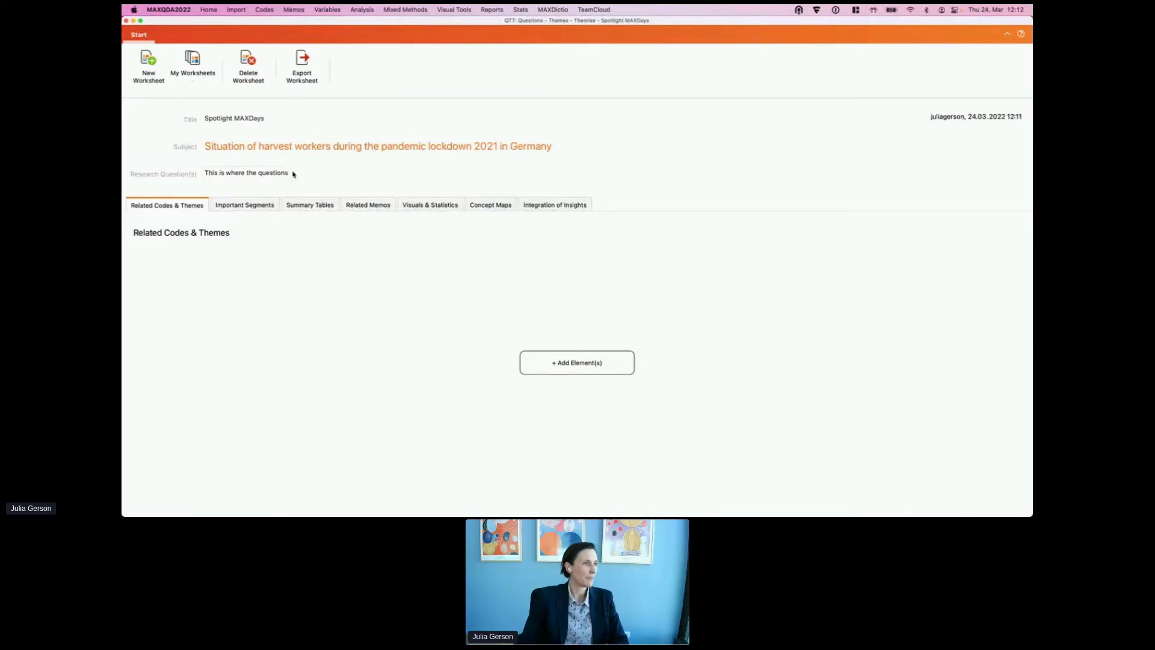
Step: Move the Important Segments section so it follows Summary Tables
left_click(259, 206)
left_click(322, 204)
left_click(360, 206)
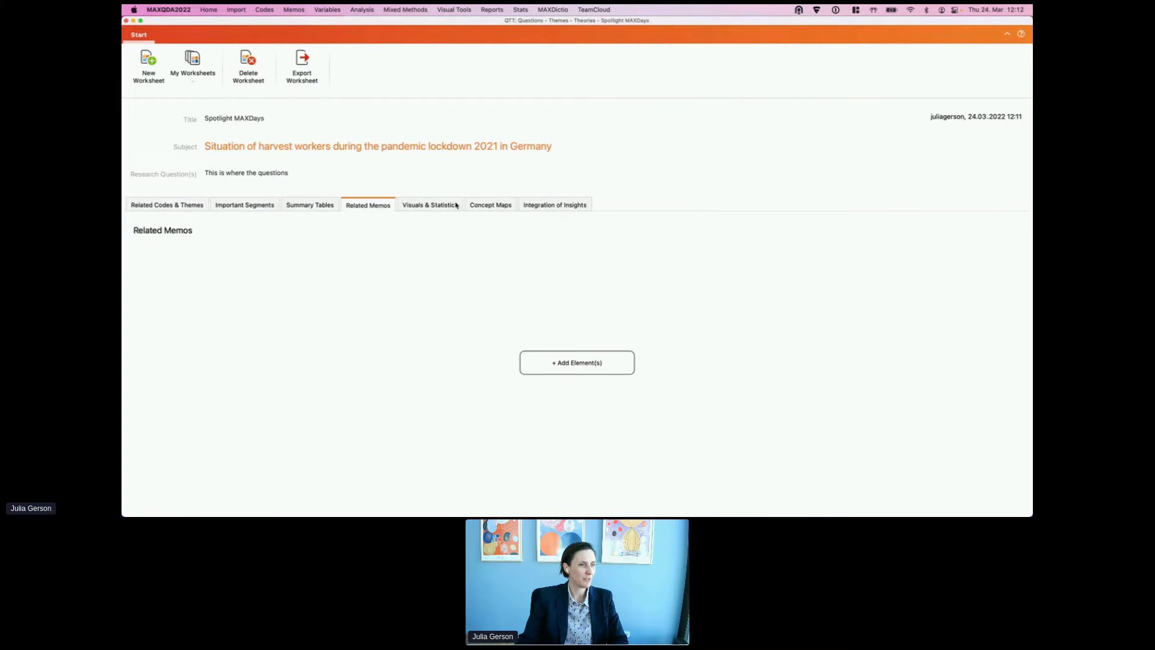
left_click(310, 203)
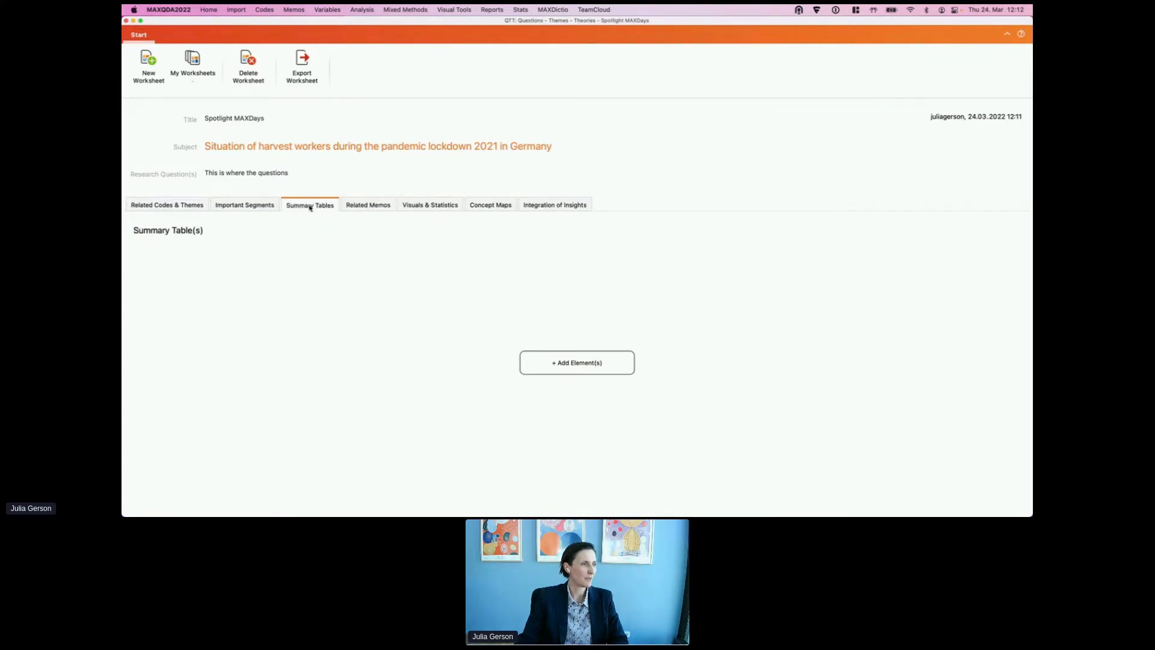
left_click(243, 206)
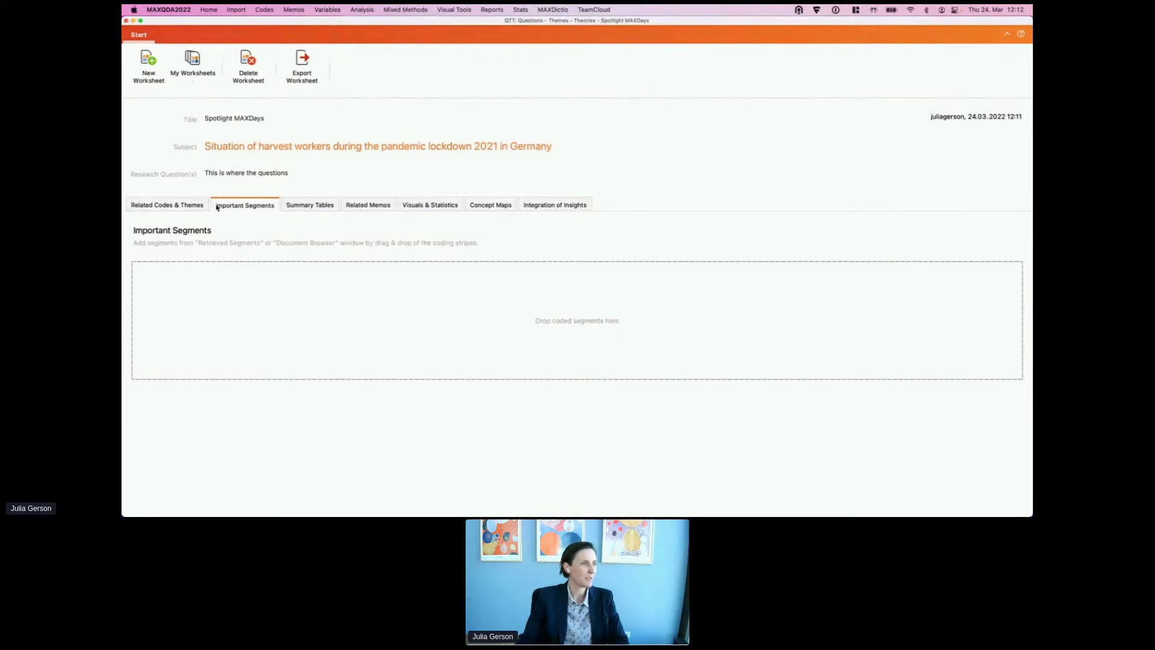
left_click_drag(229, 205, 301, 208)
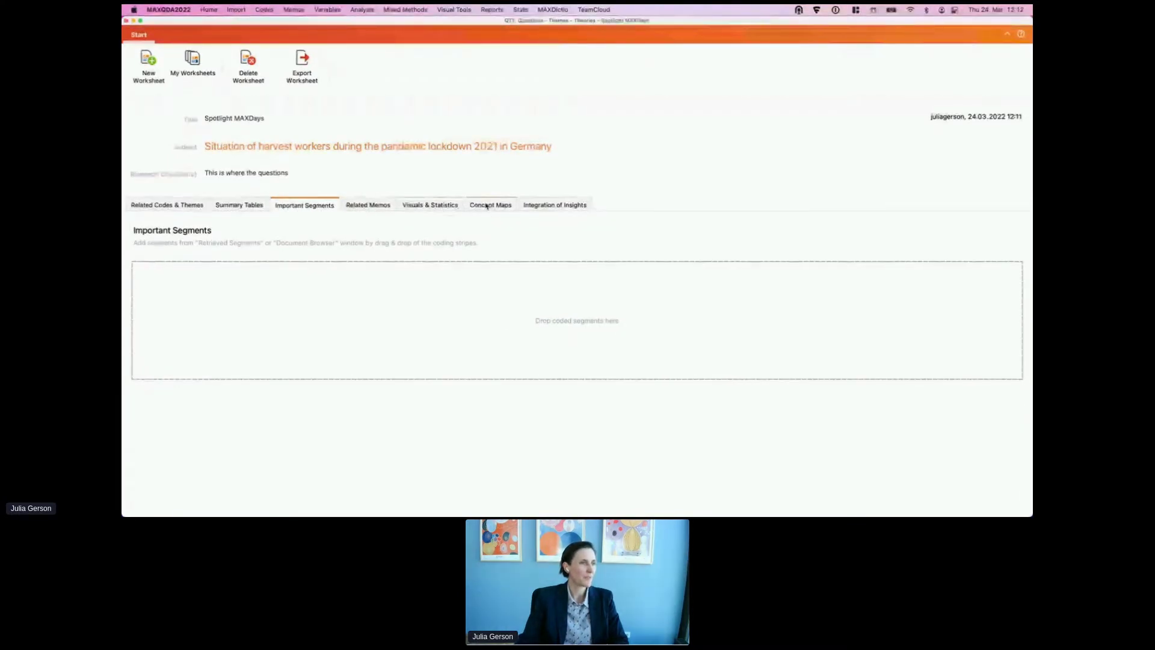
Step: Remove the Visuals & Statistics section and add it back as the last section
right_click(437, 204)
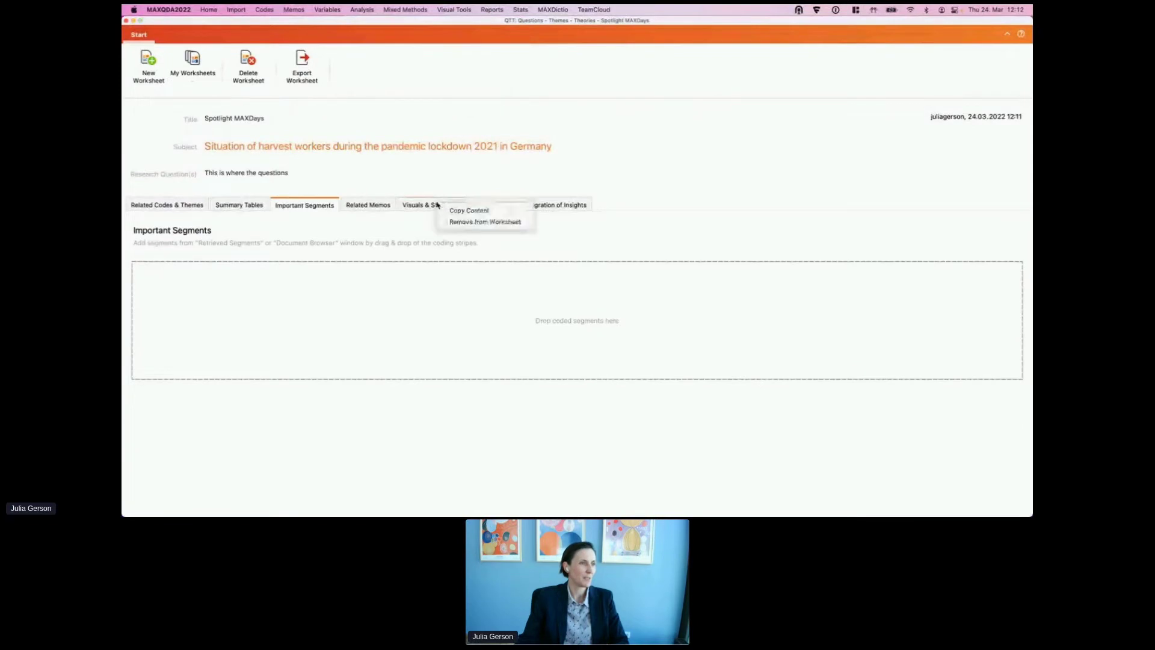
left_click(464, 222)
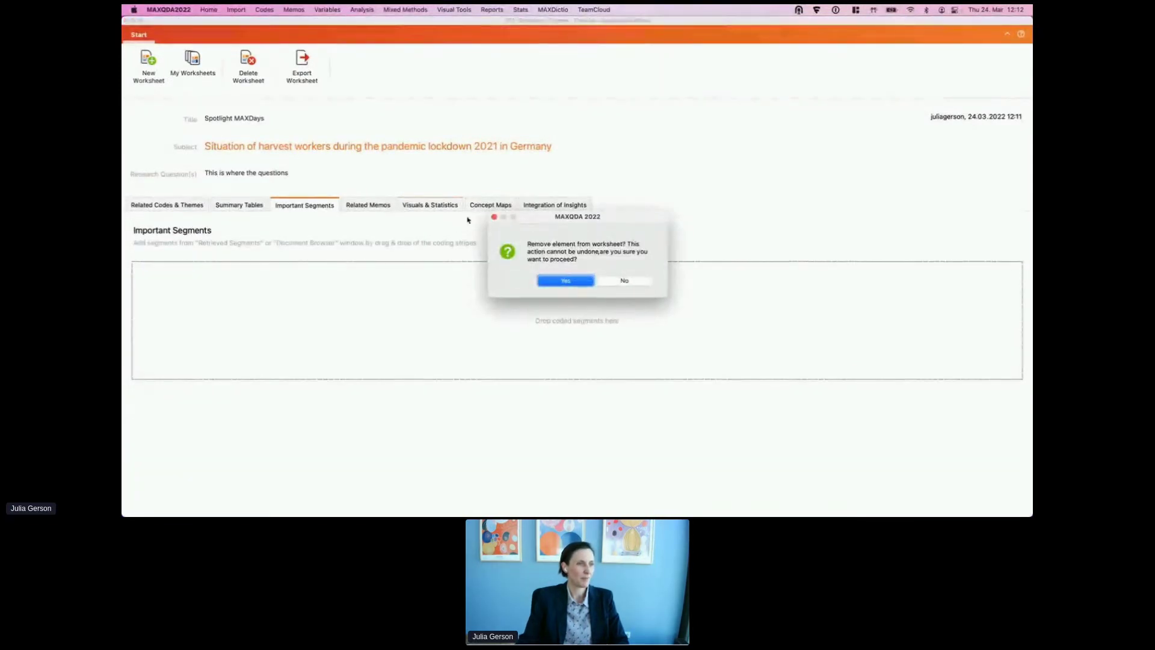
left_click(567, 281)
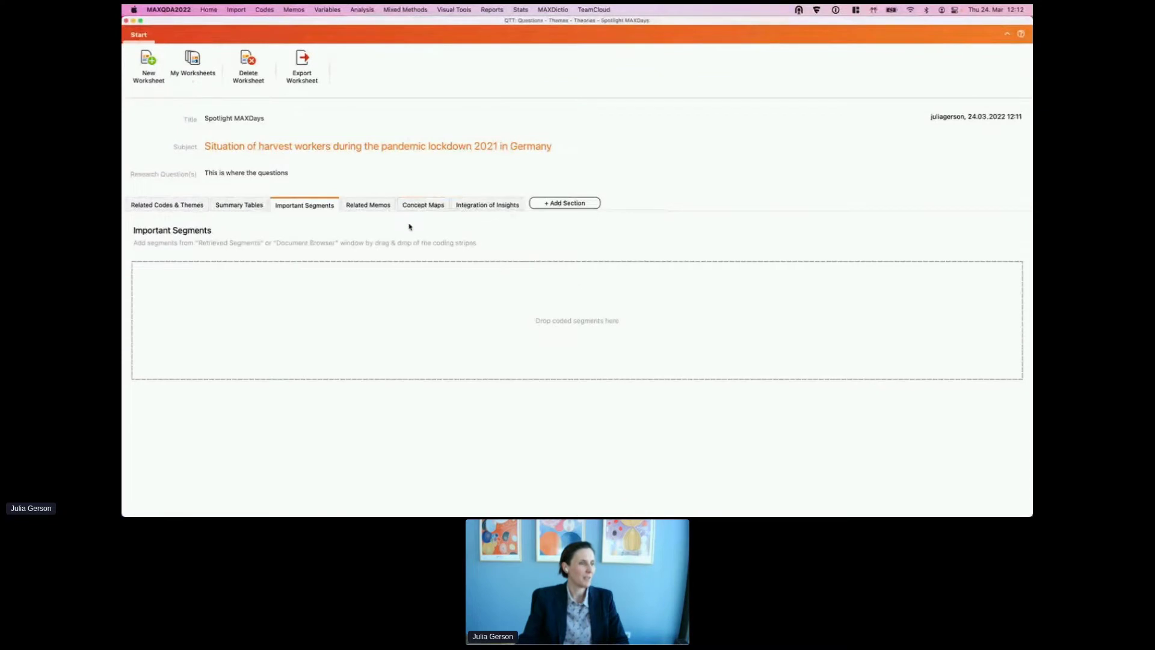
left_click(568, 207)
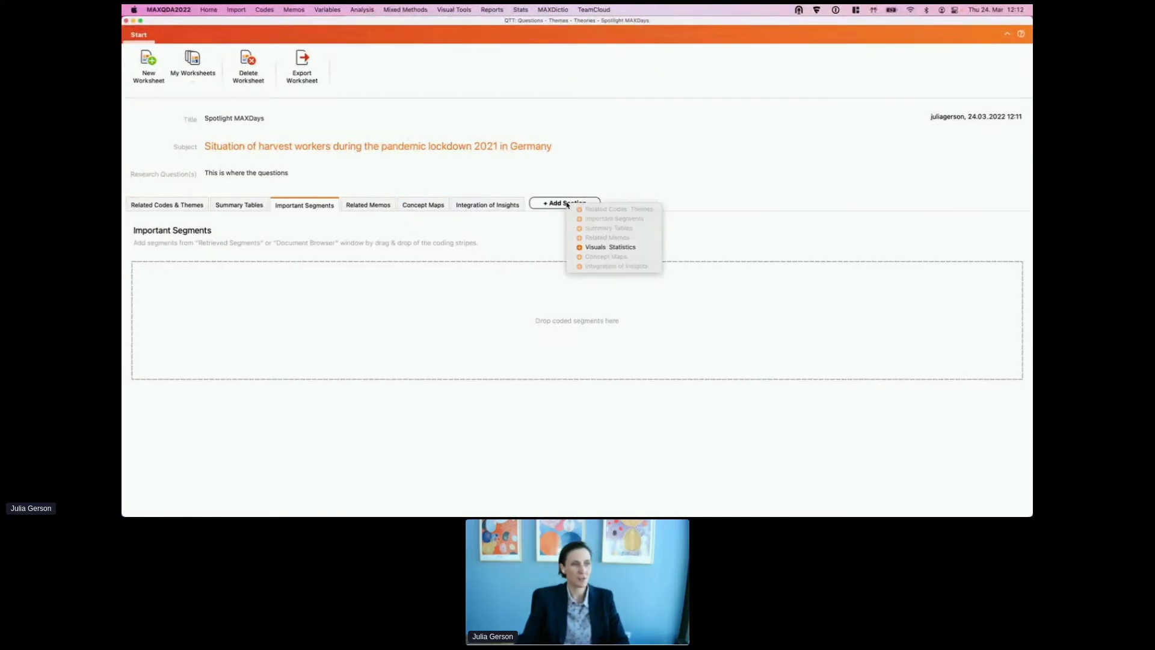
left_click(634, 248)
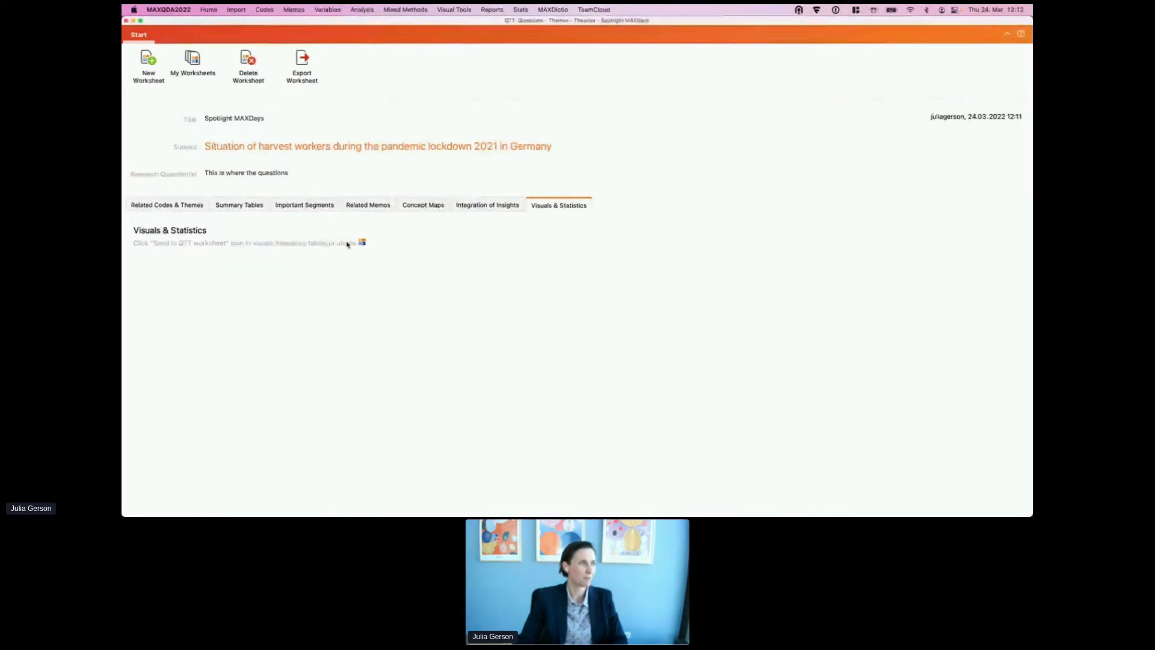
Step: Create a document portrait of the first Berlin interview
left_click_drag(406, 23, 423, 100)
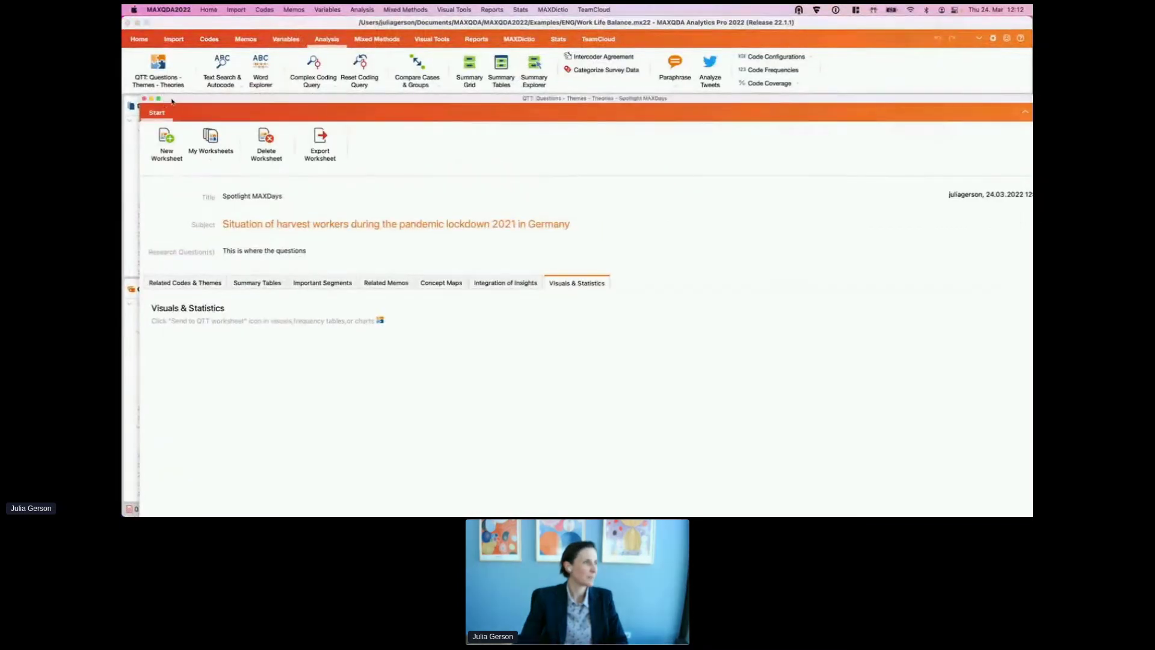
left_click_drag(166, 100, 319, 140)
right_click(190, 151)
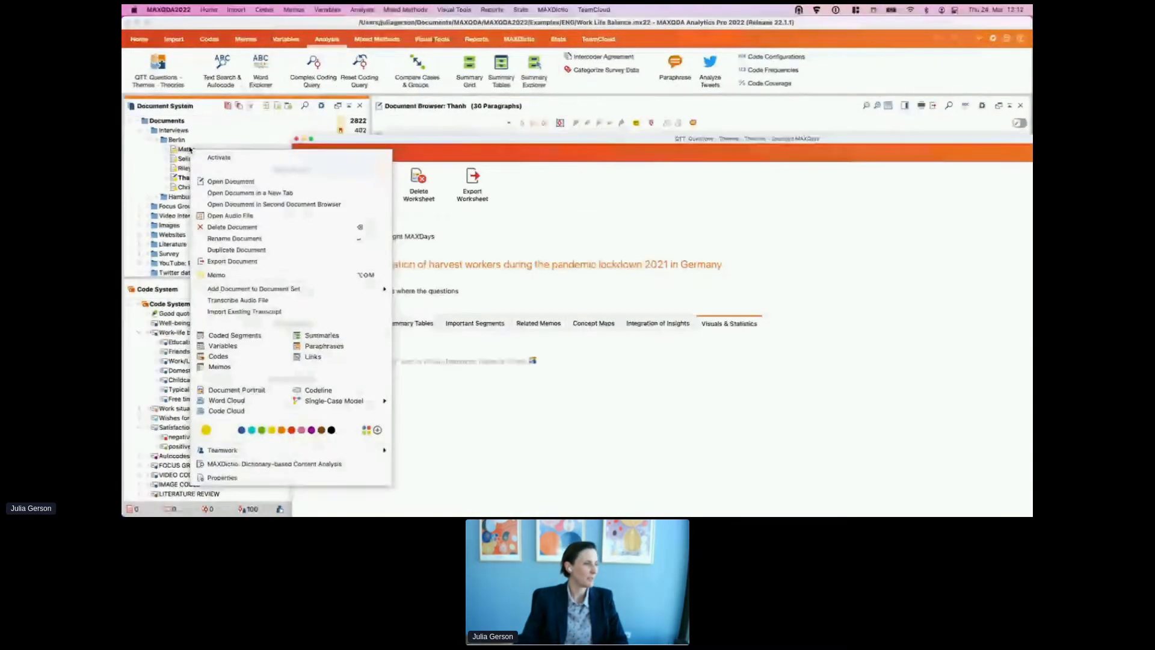
left_click(238, 390)
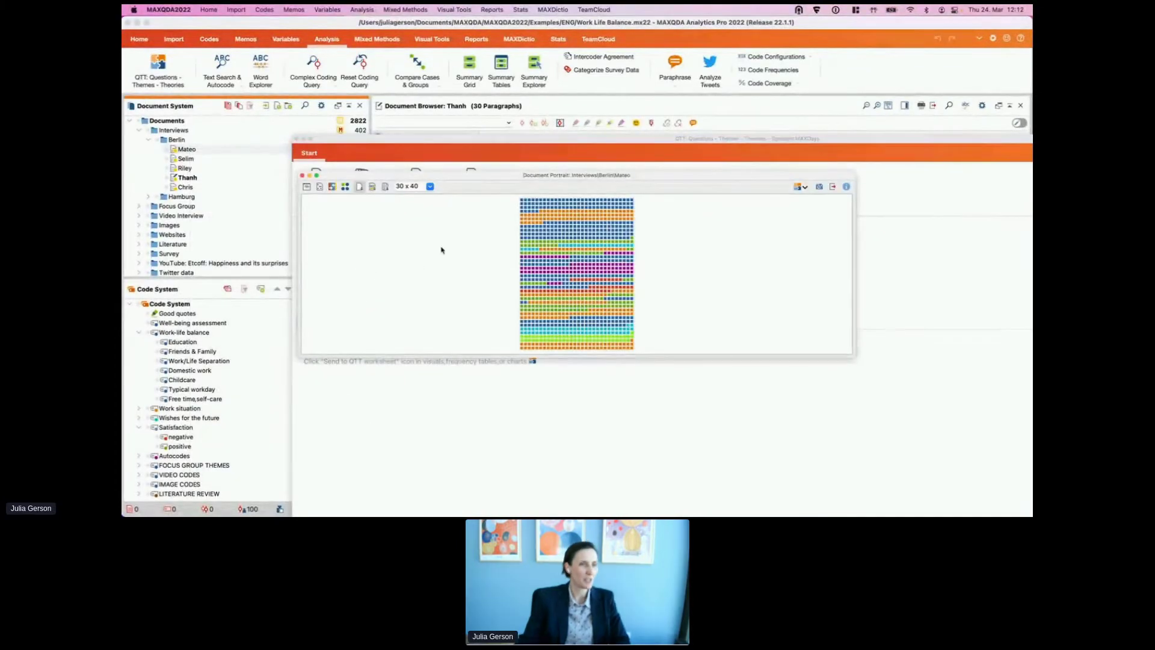
left_click_drag(844, 353, 587, 457)
Step: Sort the portrait by colour and send it to the Spotlight MAXDays worksheet
left_click(372, 187)
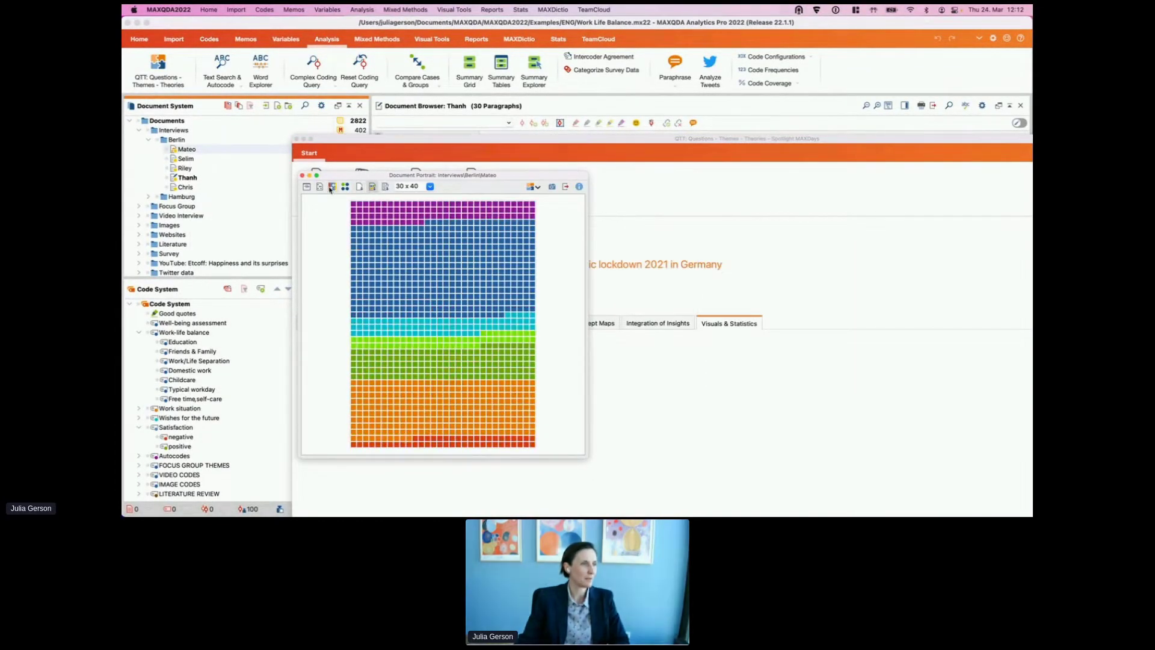
left_click(534, 187)
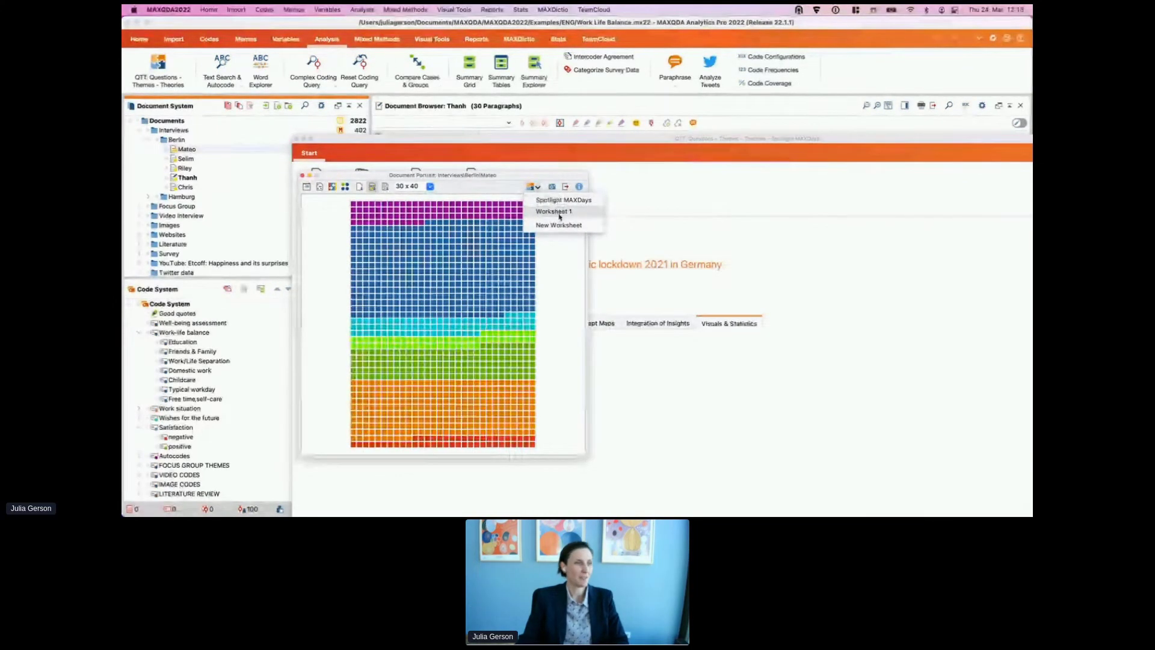
left_click(559, 214)
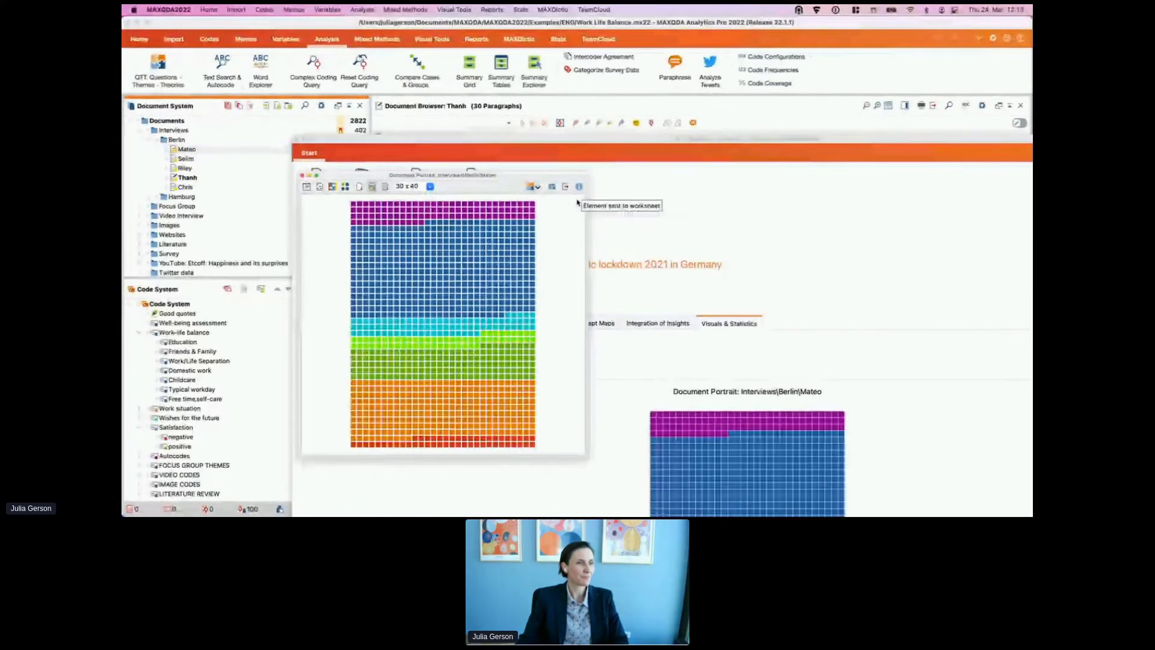
left_click(303, 175)
left_click_drag(418, 137, 298, 26)
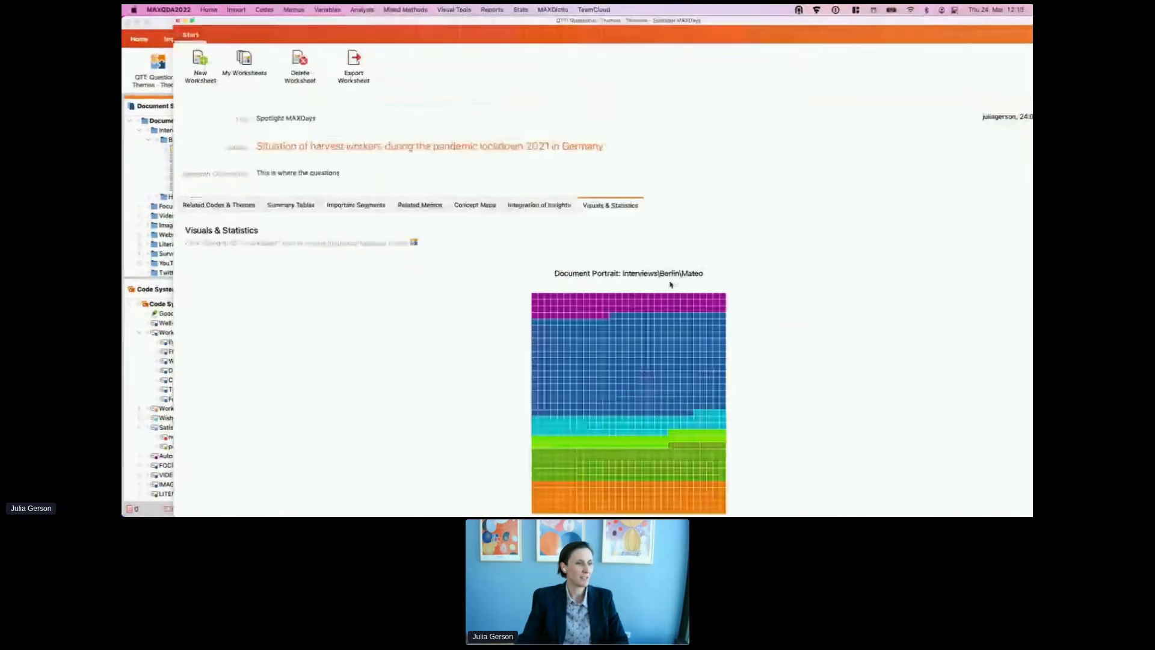
Step: Add the insight 'There's a lot of blue' below the document portrait
scroll(677, 289, "down", 2)
scroll(677, 289, "down", 3)
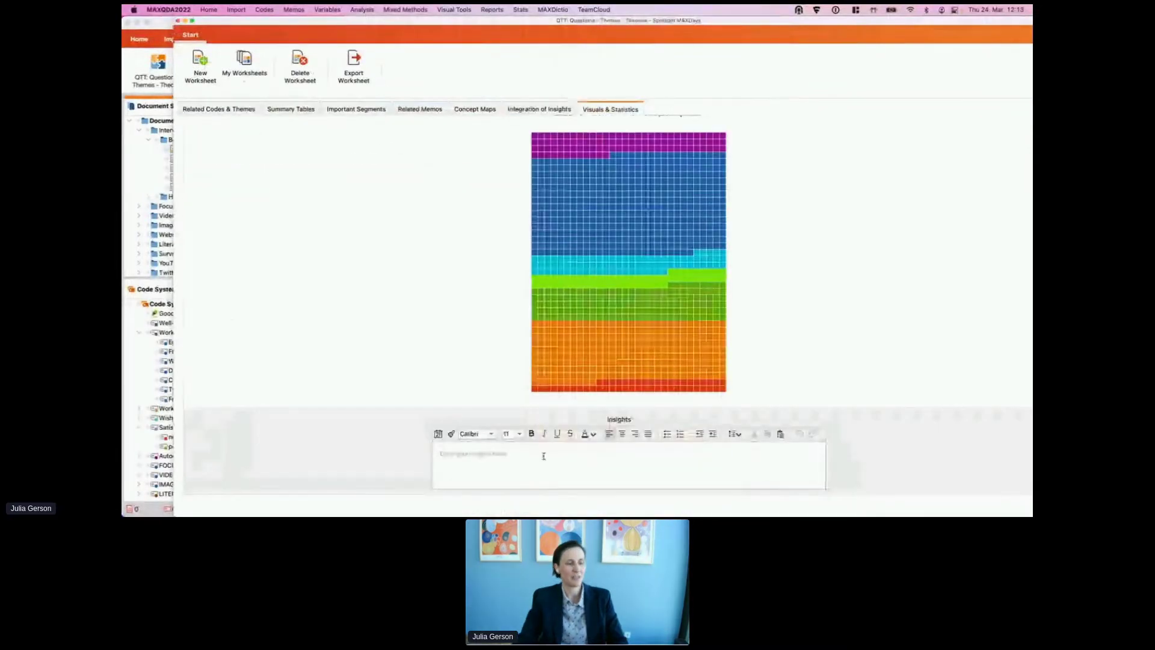
left_click(450, 462)
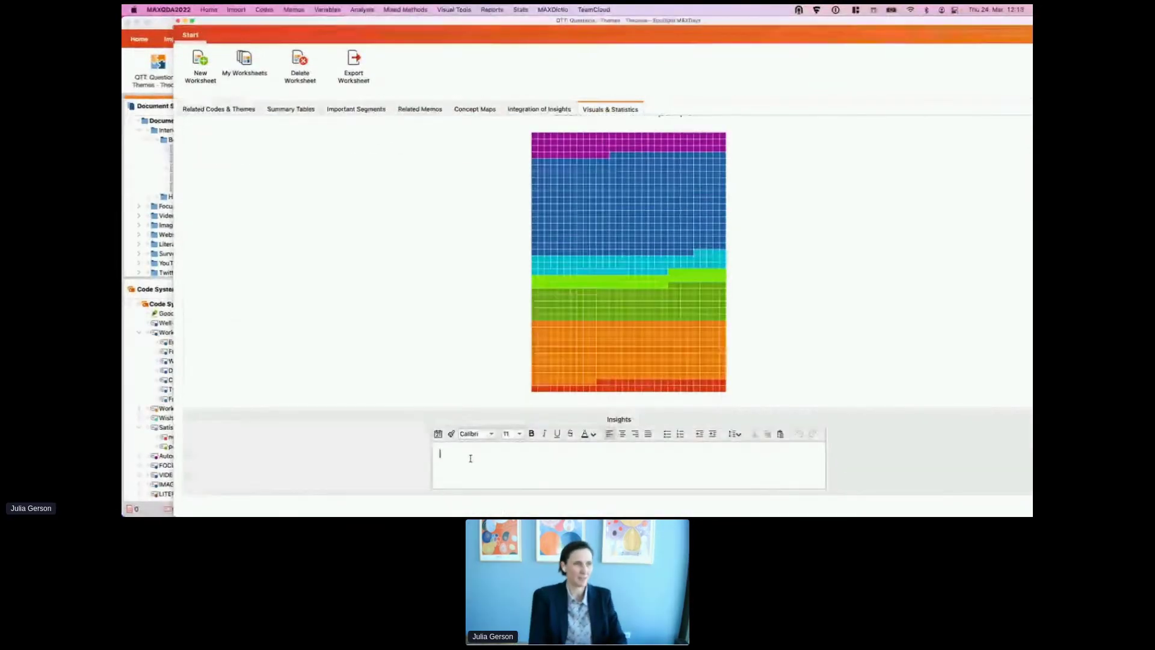
type("There")
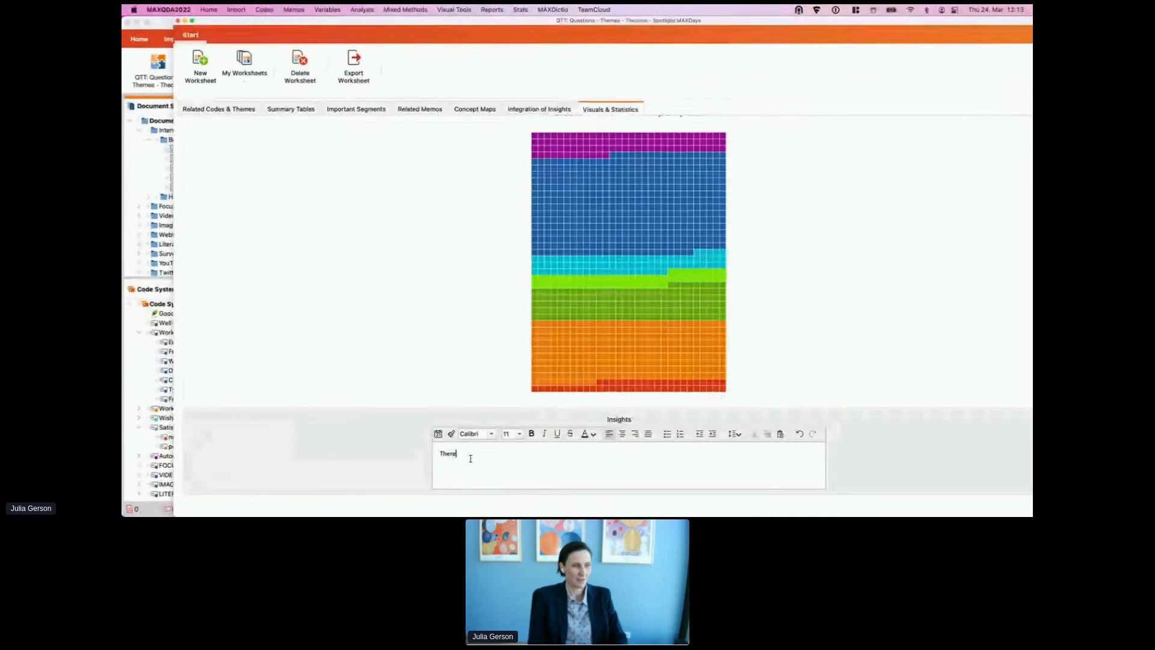
type("'s a lot of blue")
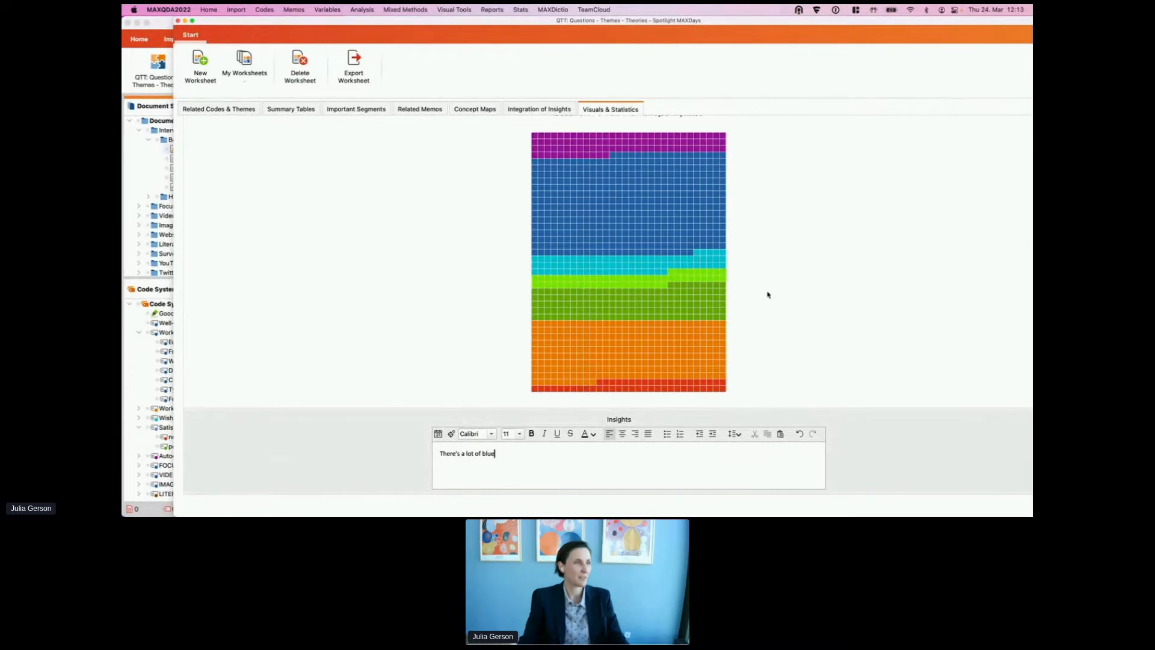
scroll(768, 294, "up", 3)
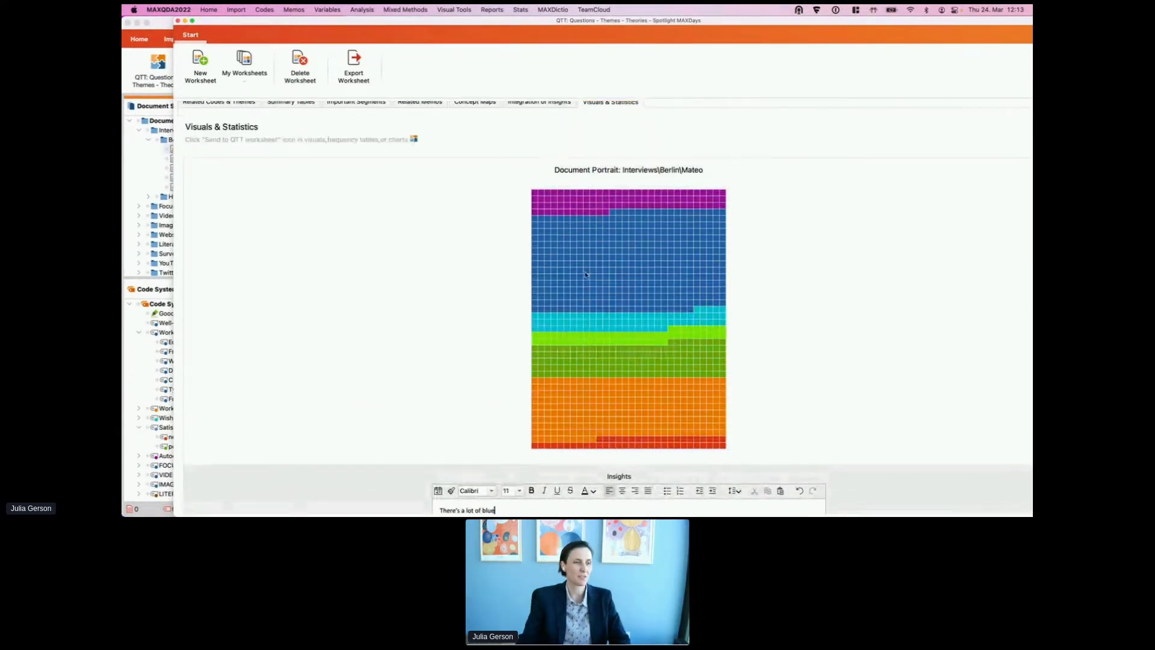
scroll(608, 263, "up", 3)
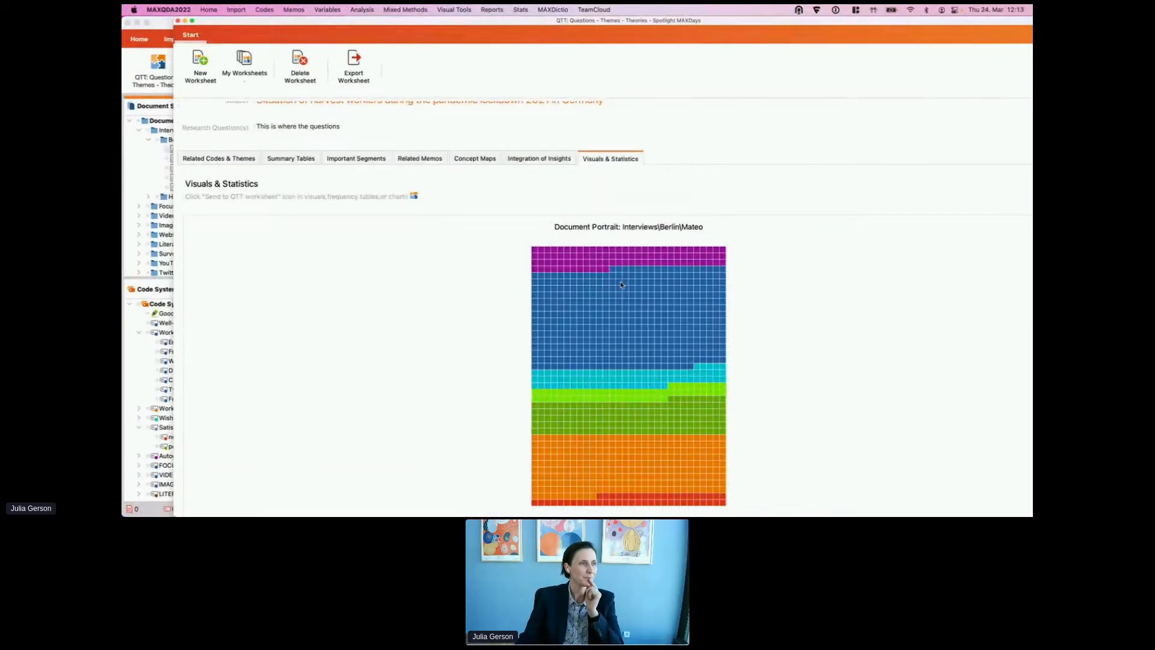
scroll(594, 291, "down", 3)
scroll(639, 142, "up", 3)
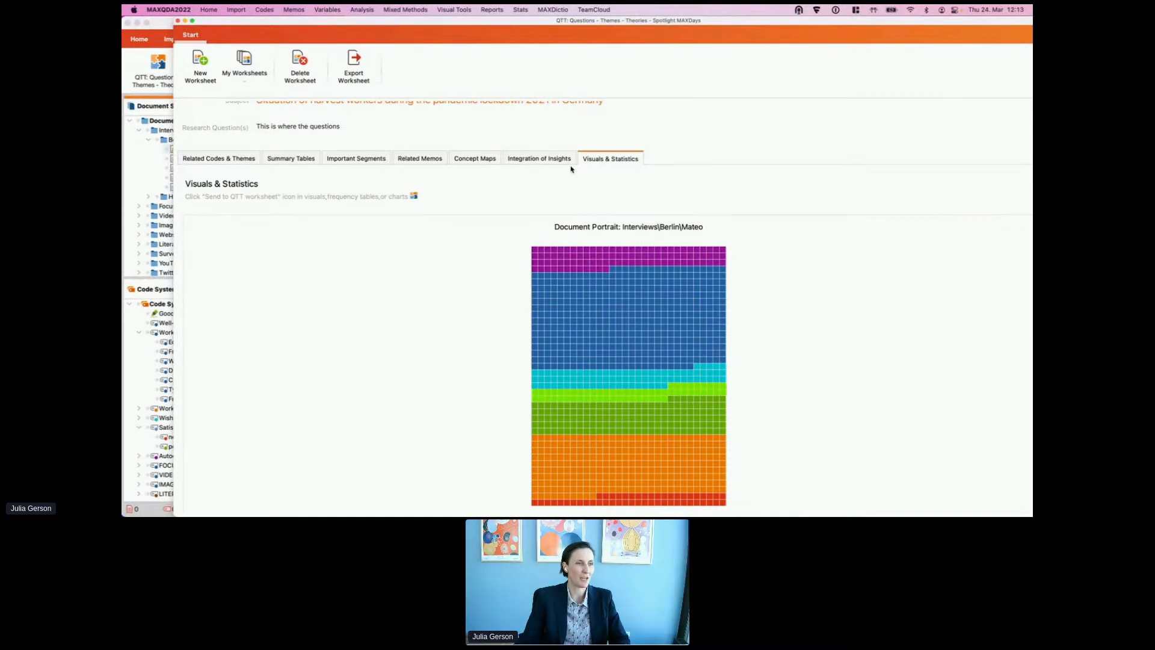
Step: Add Work-life balance plus its seven subcodes, Education through Free time, self-care, as related codes
left_click(228, 159)
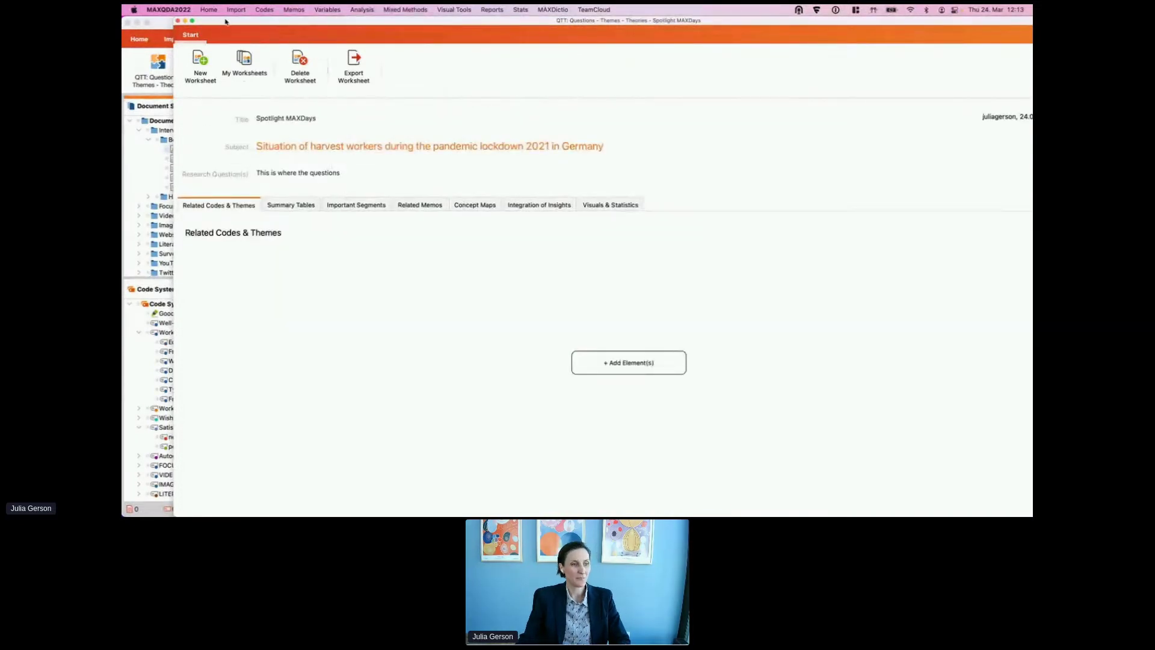
left_click(650, 368)
left_click_drag(488, 77, 602, 54)
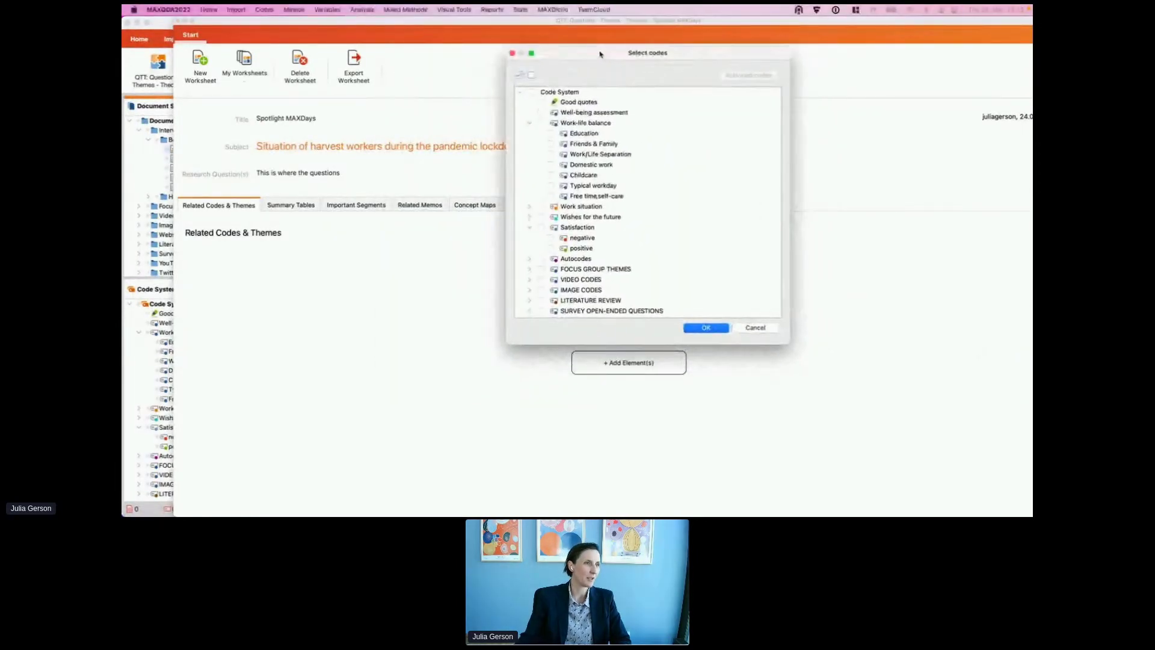
left_click(541, 123)
left_click(550, 133)
left_click(550, 144)
left_click(550, 143)
left_click(550, 154)
left_click(550, 164)
left_click(550, 175)
left_click(550, 186)
left_click(550, 196)
left_click(706, 327)
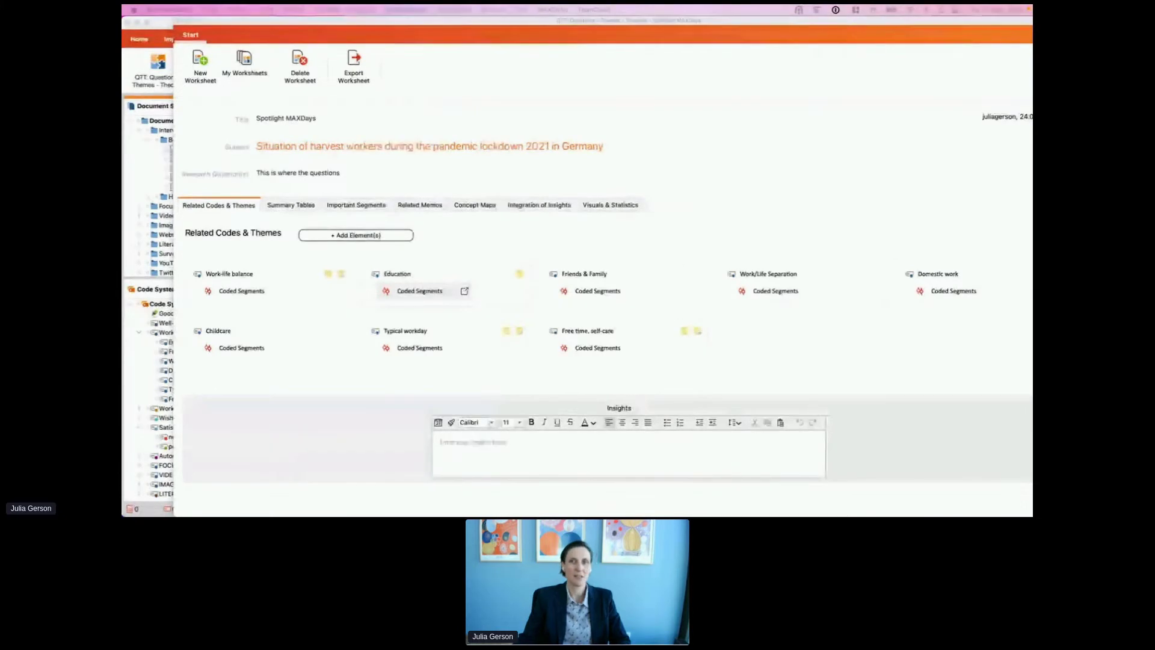
Step: Review Education's coded segments and the Work-life balance code memo
left_click(420, 290)
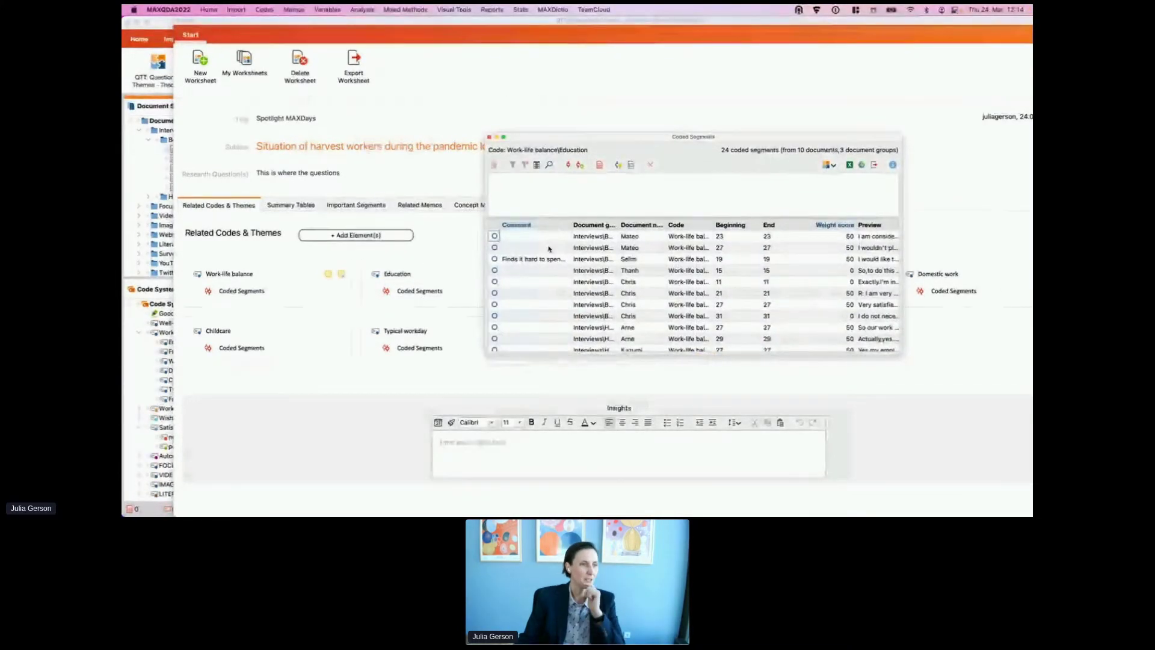
left_click(627, 237)
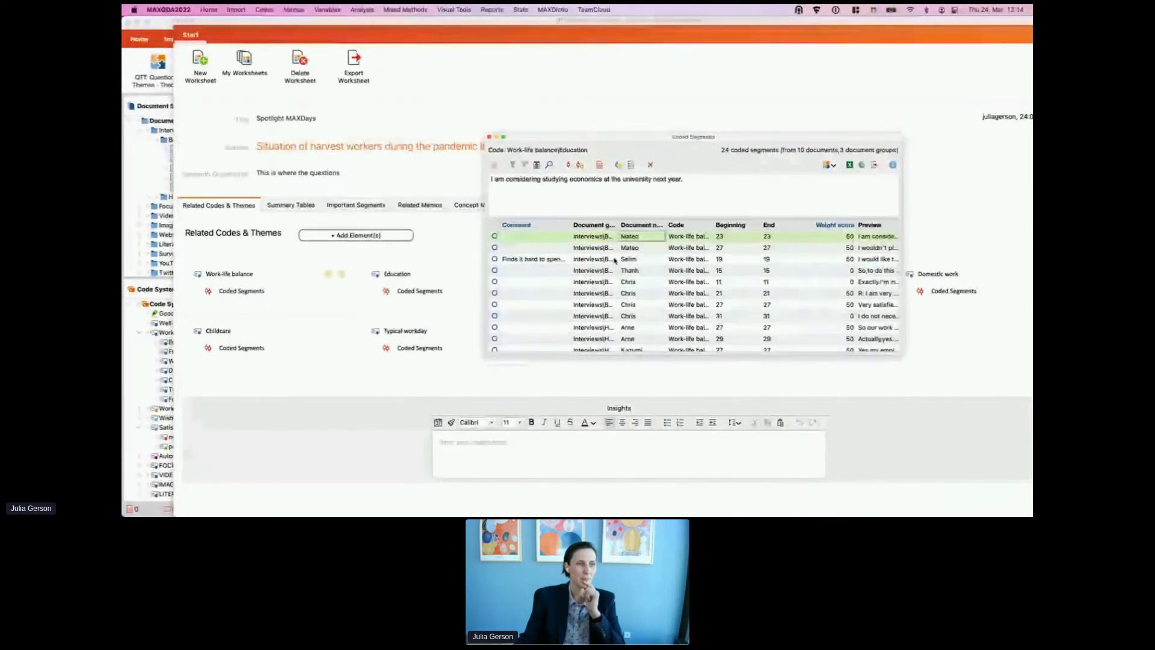
left_click(609, 271)
left_click(490, 137)
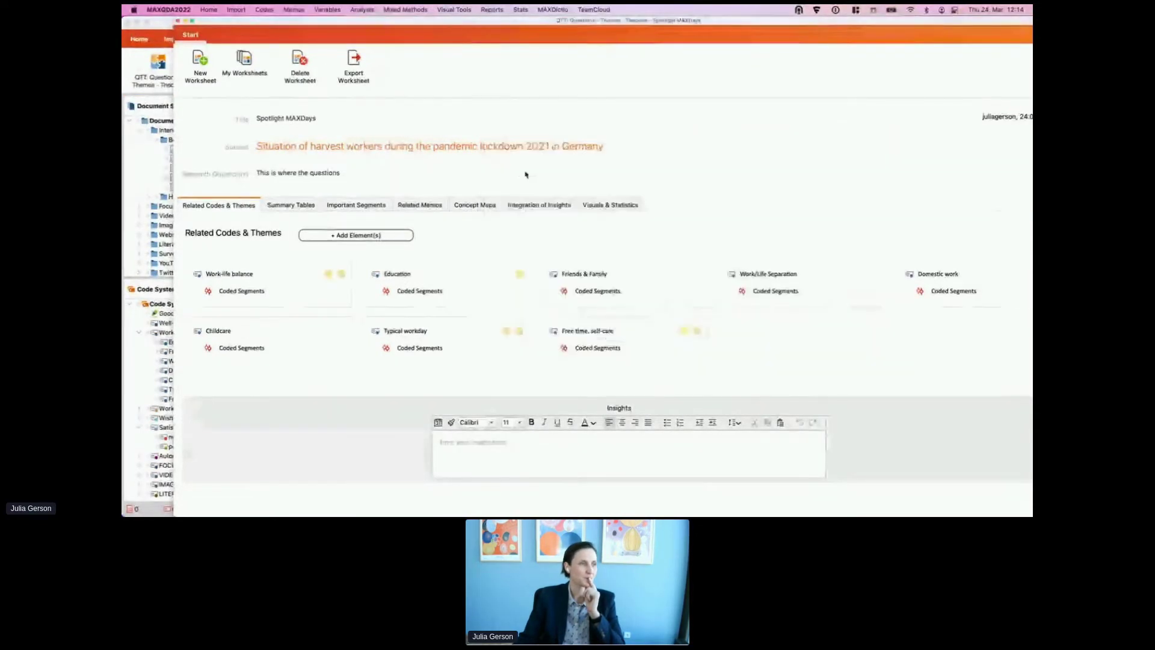
left_click(341, 274)
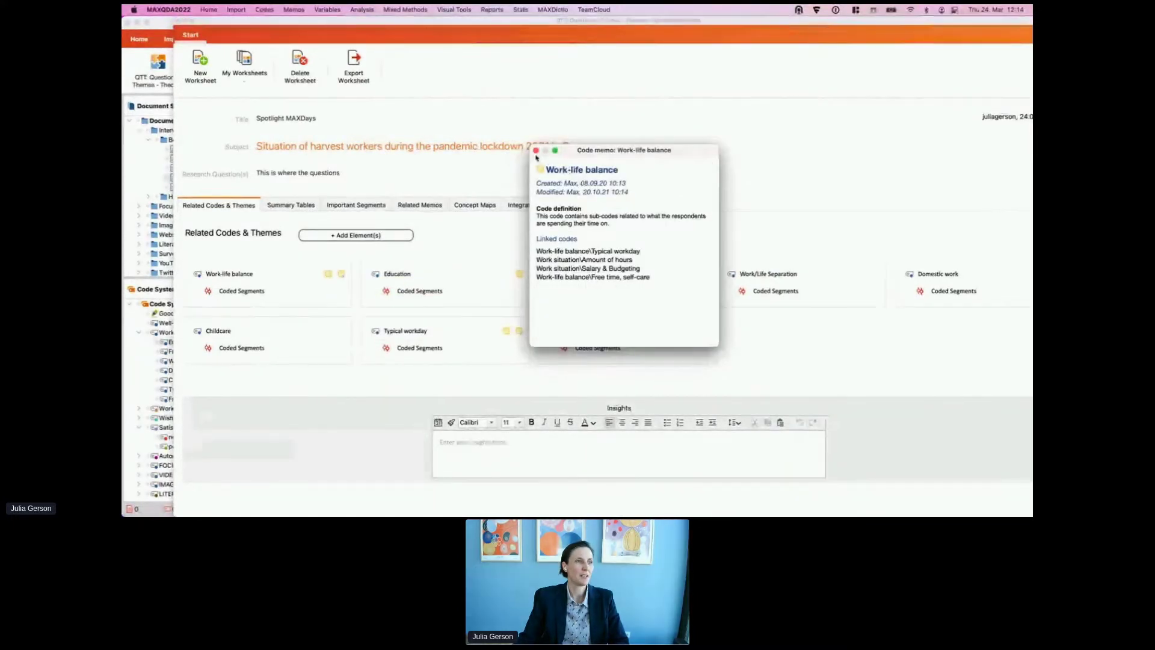
left_click(536, 151)
Step: Write the codes insight 'here are my insights' and maximise the worksheet window
left_click(470, 450)
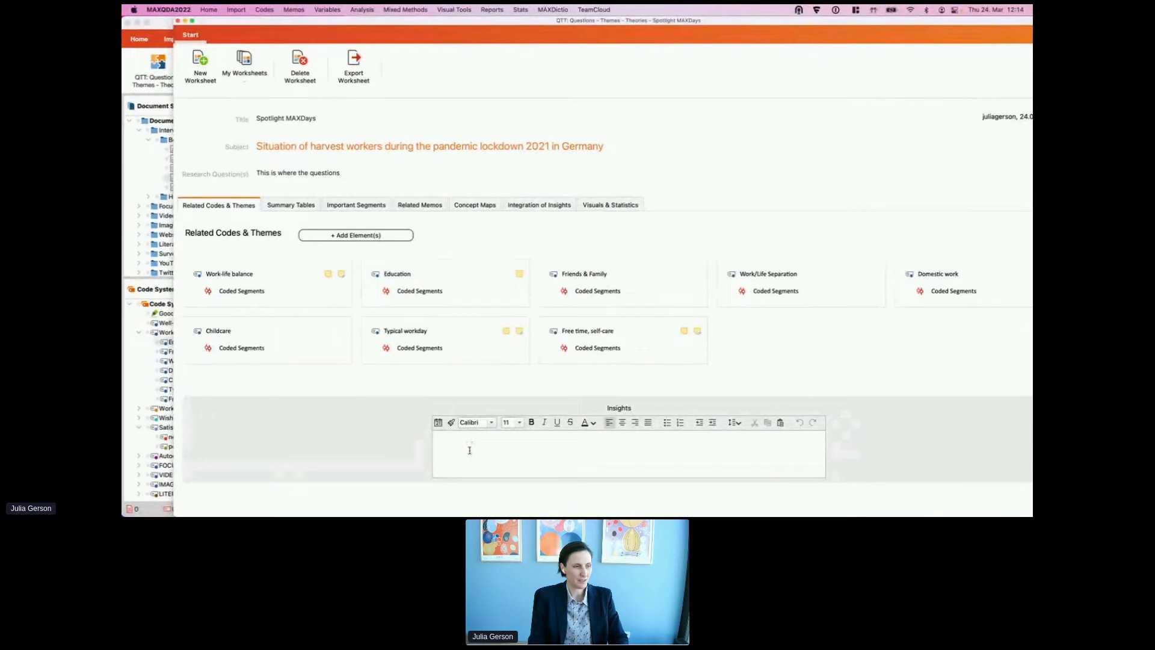
type("here are m")
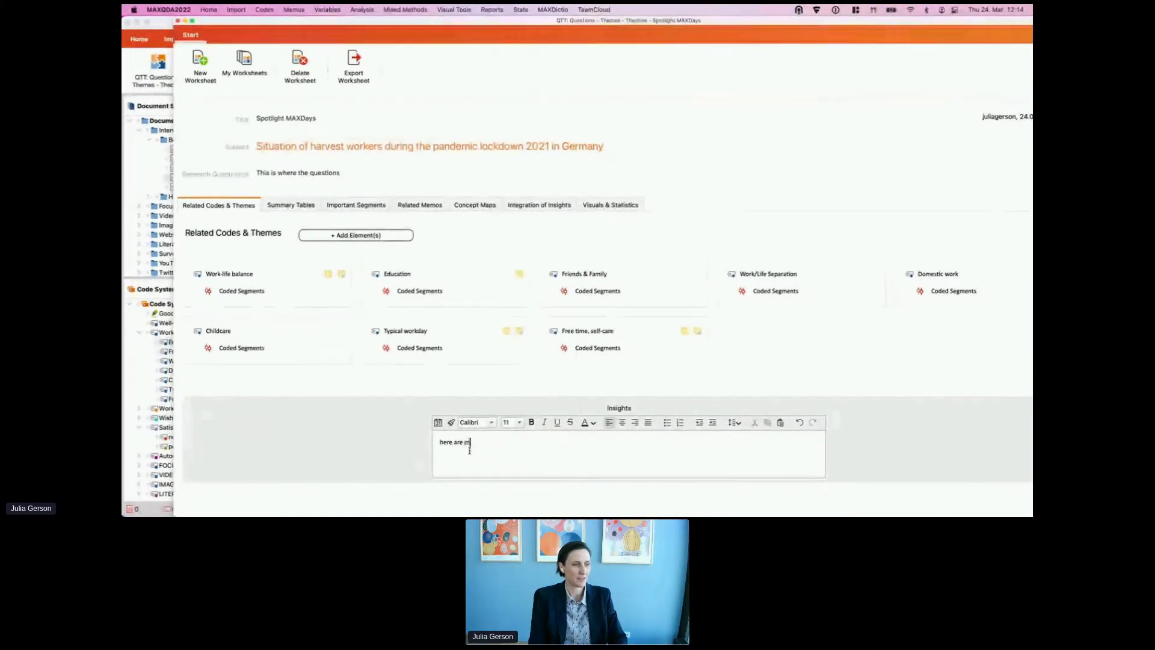
type("y insights")
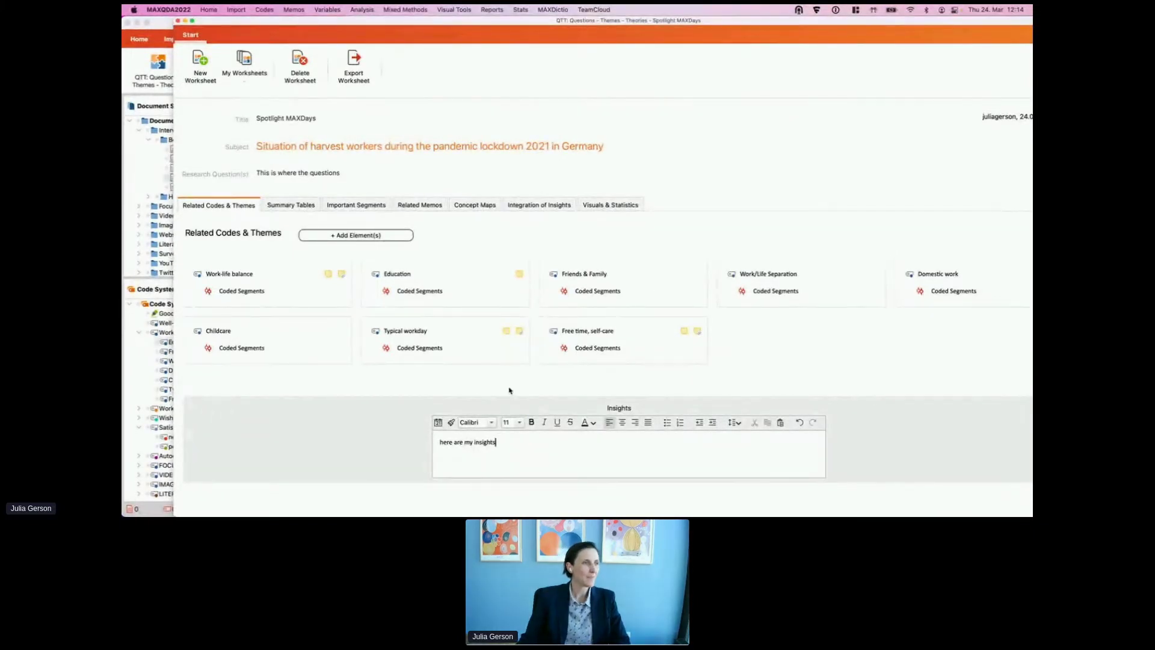
double_click(431, 23)
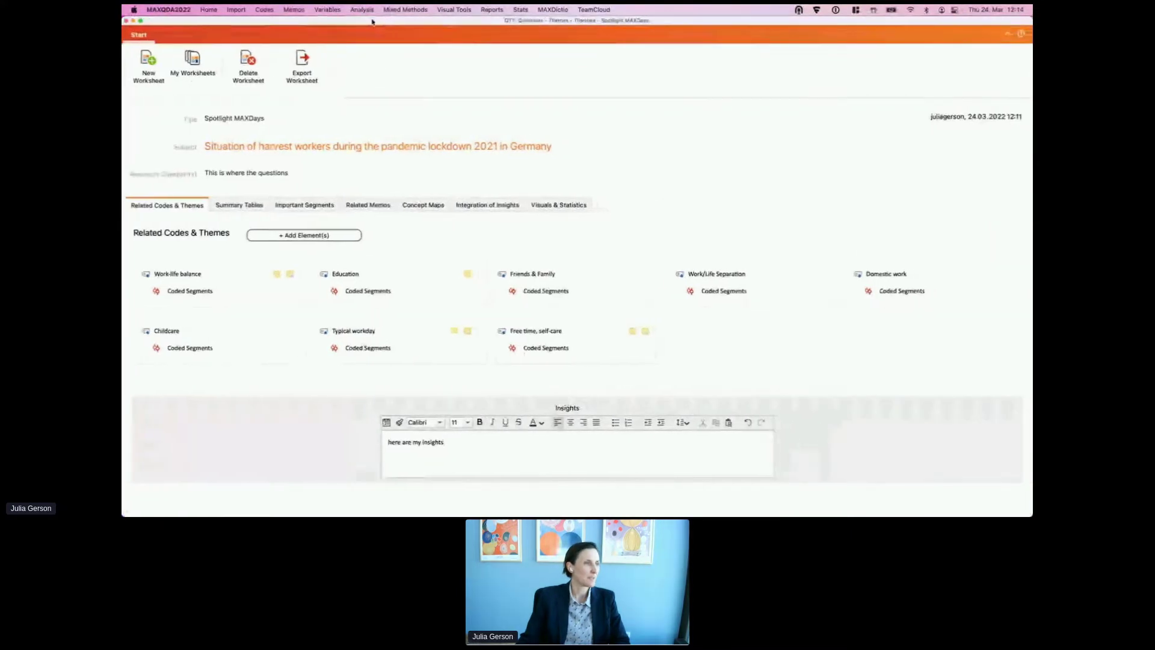
Step: Add the Work-life Balance summary table, narrowing Current work-life balance and widening Typical workday columns
left_click(239, 205)
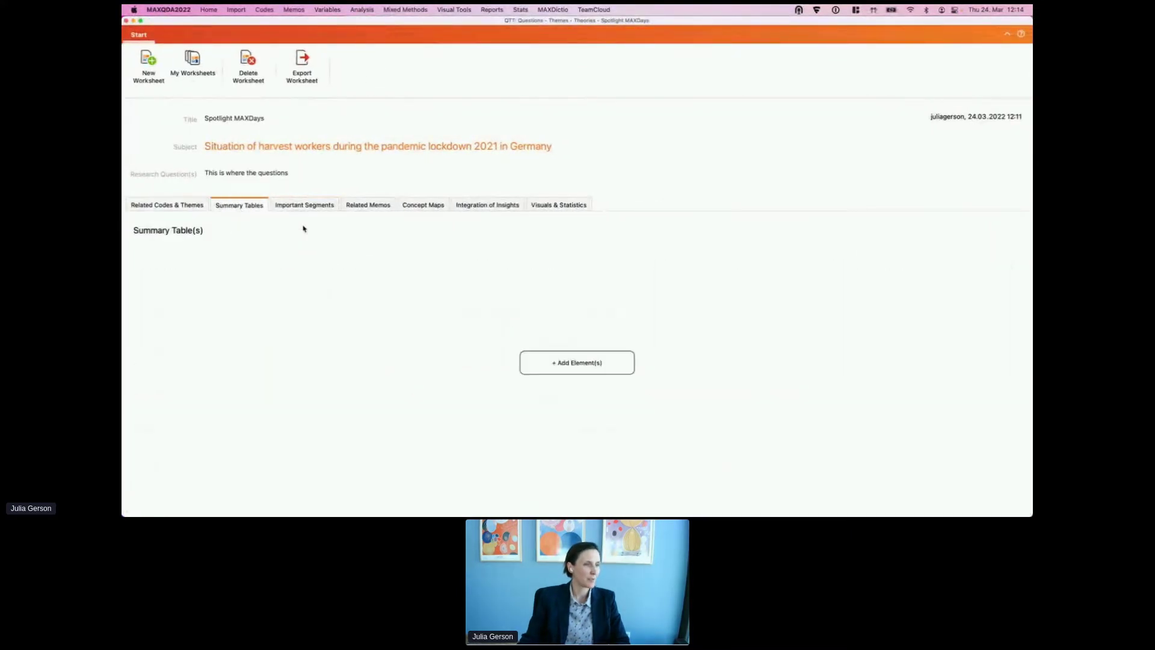
left_click(591, 370)
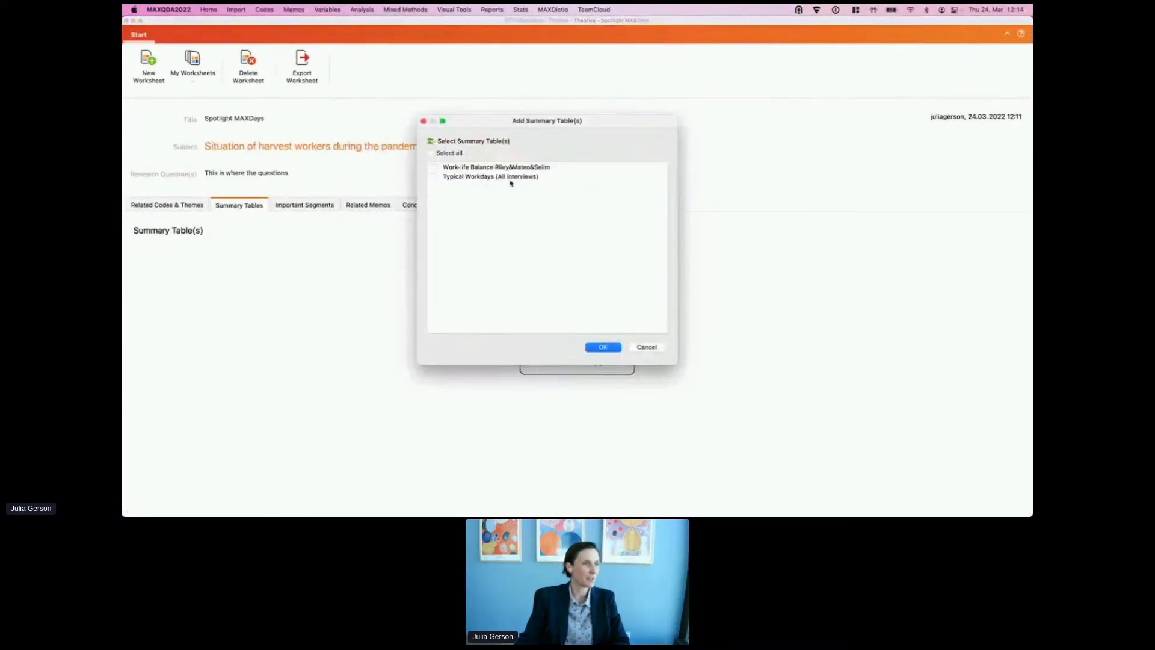
left_click(603, 347)
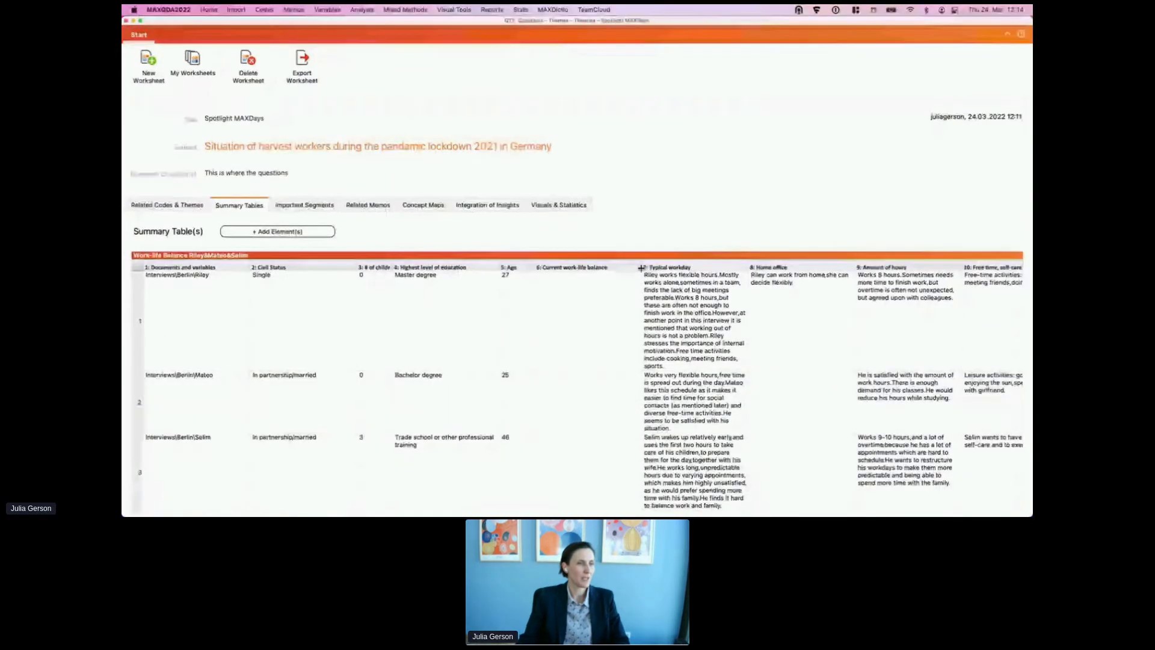
left_click_drag(641, 268, 584, 270)
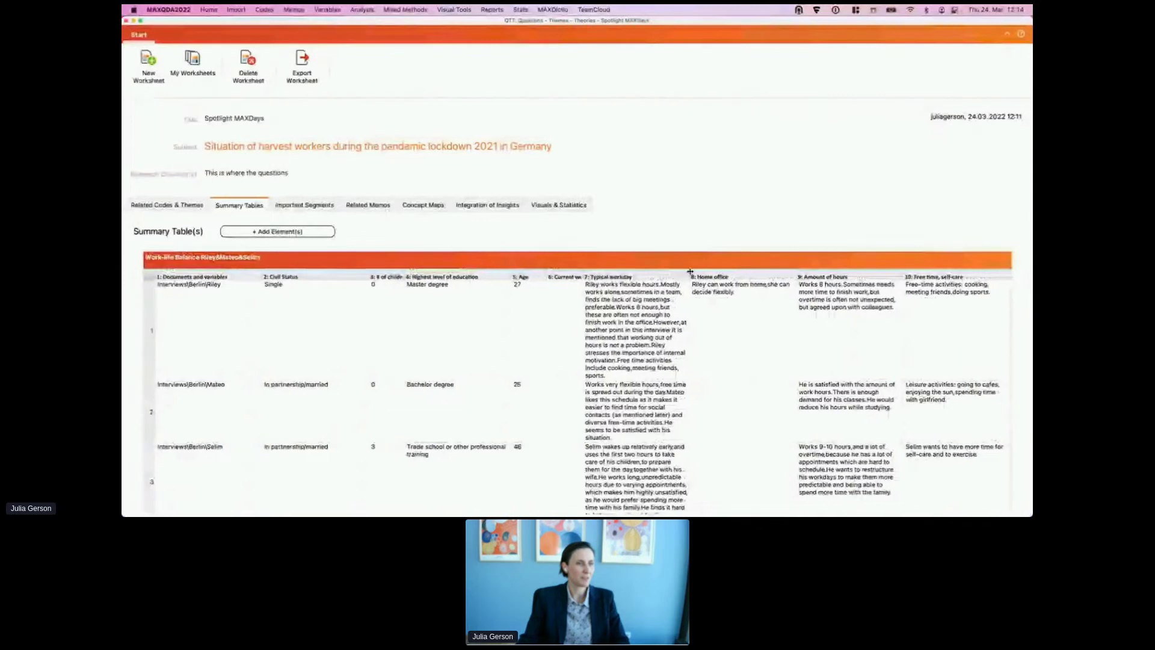
left_click_drag(690, 272, 789, 272)
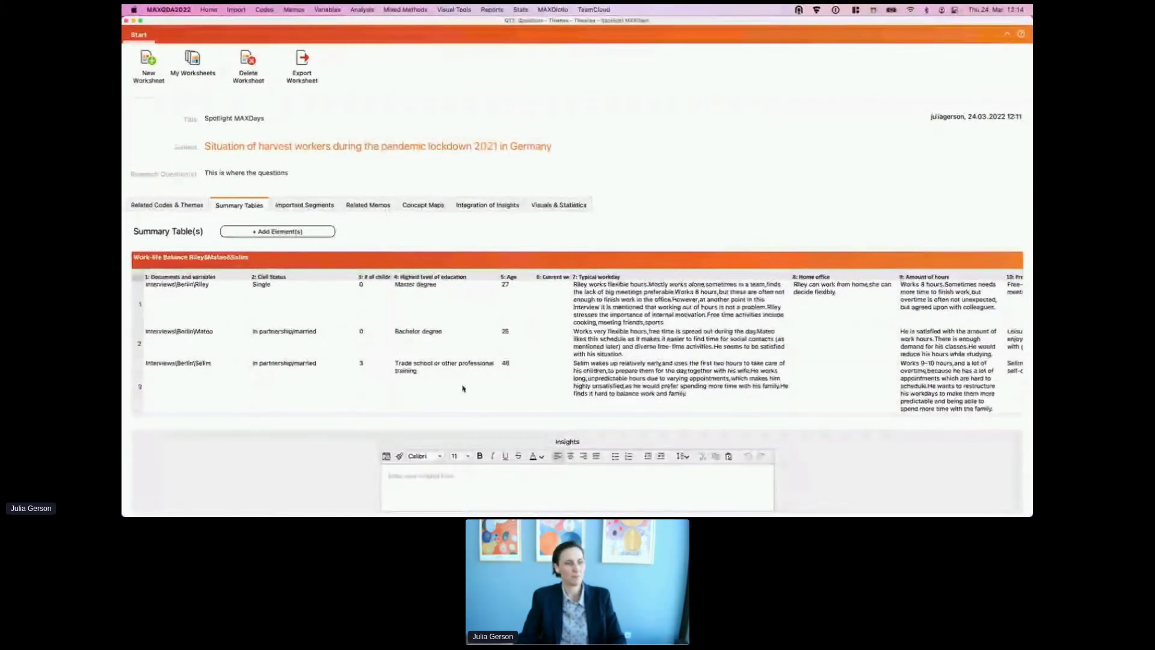
Step: Write the summary table insight 'asf asfas fasdf asf', then view the empty Important Segments section
left_click(424, 477)
type("asf asfas fasdf asf")
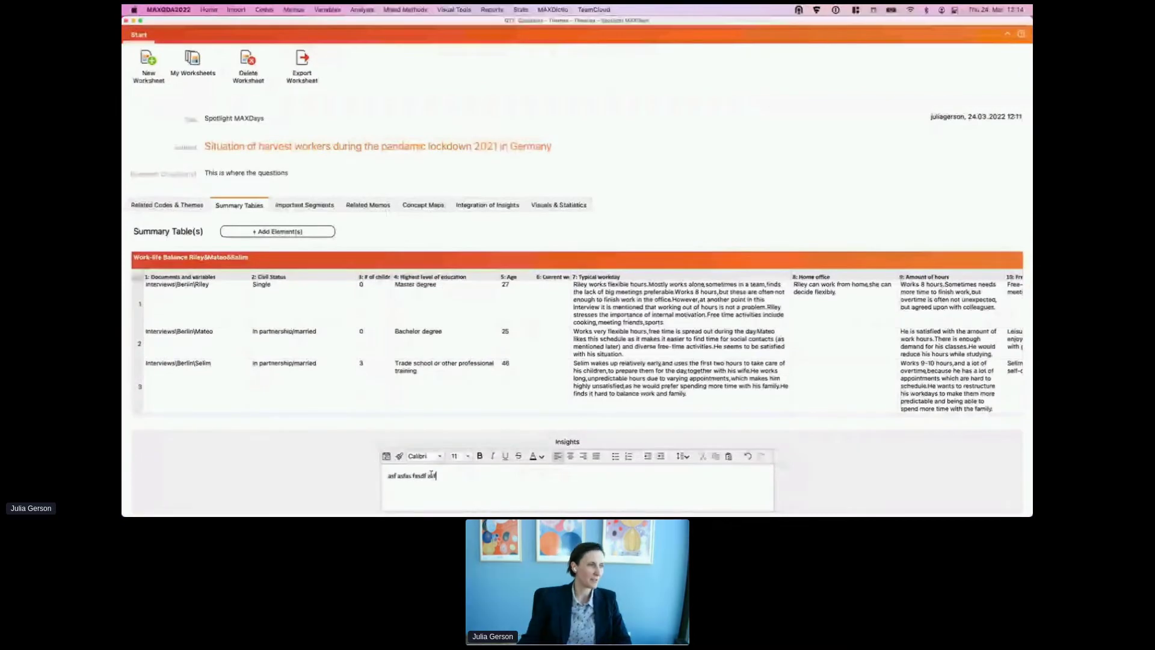
left_click(304, 205)
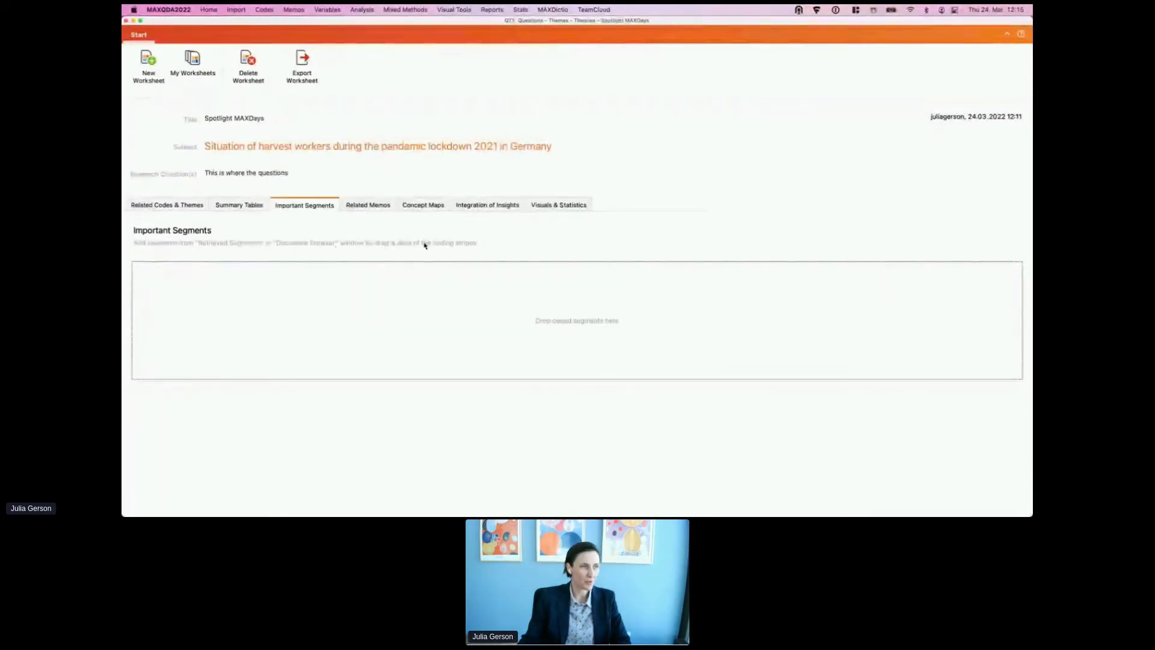
Step: Drag the certificate-study passage into the worksheet's Important Segments
double_click(294, 22)
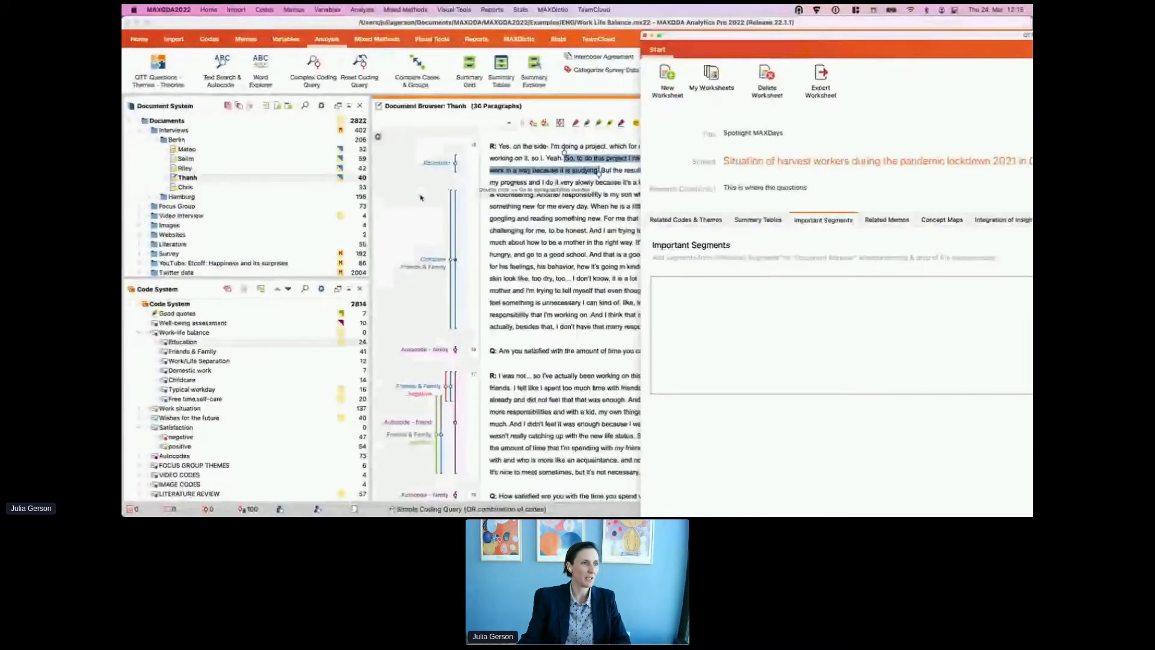
left_click(455, 165)
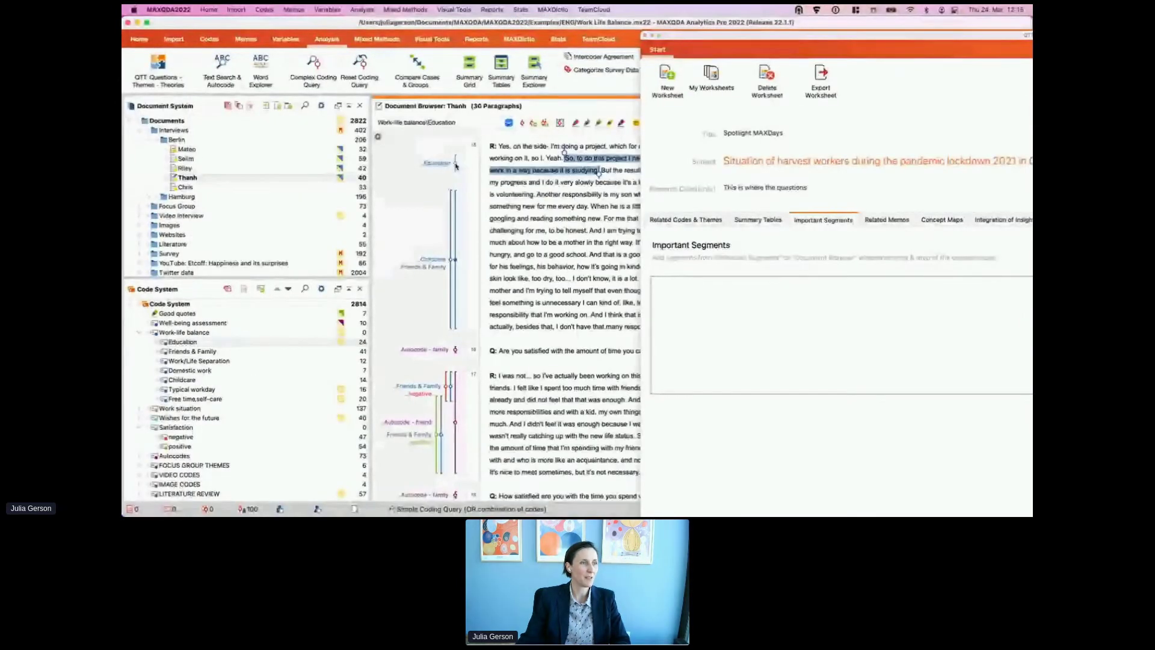
left_click_drag(596, 171, 730, 301)
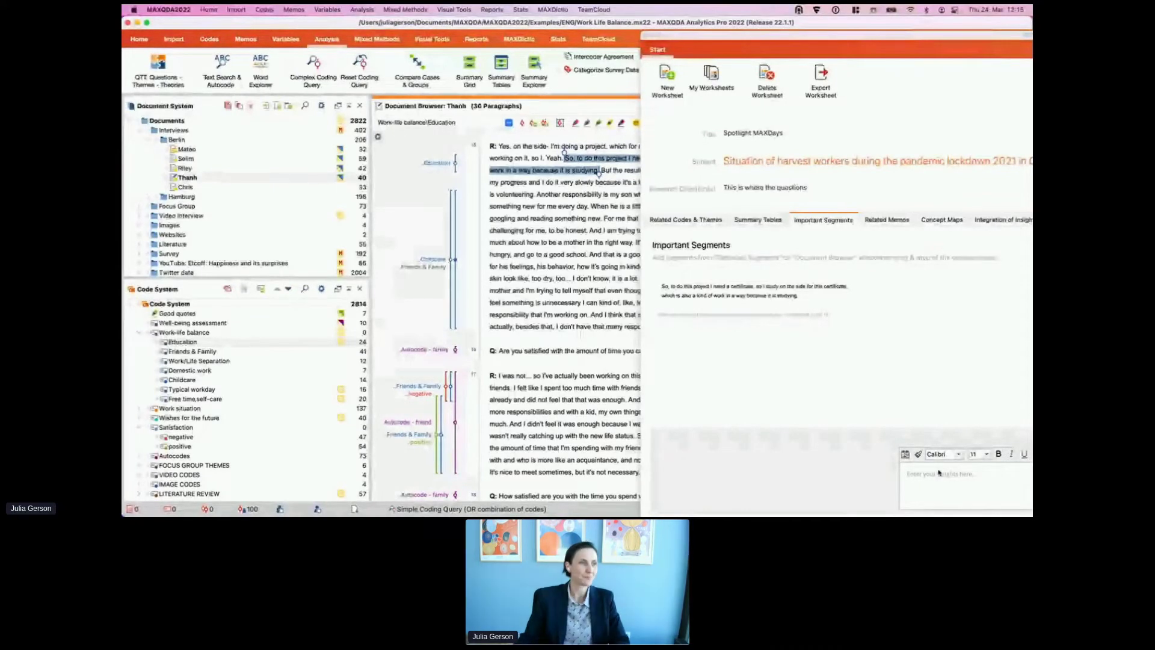
left_click(508, 255)
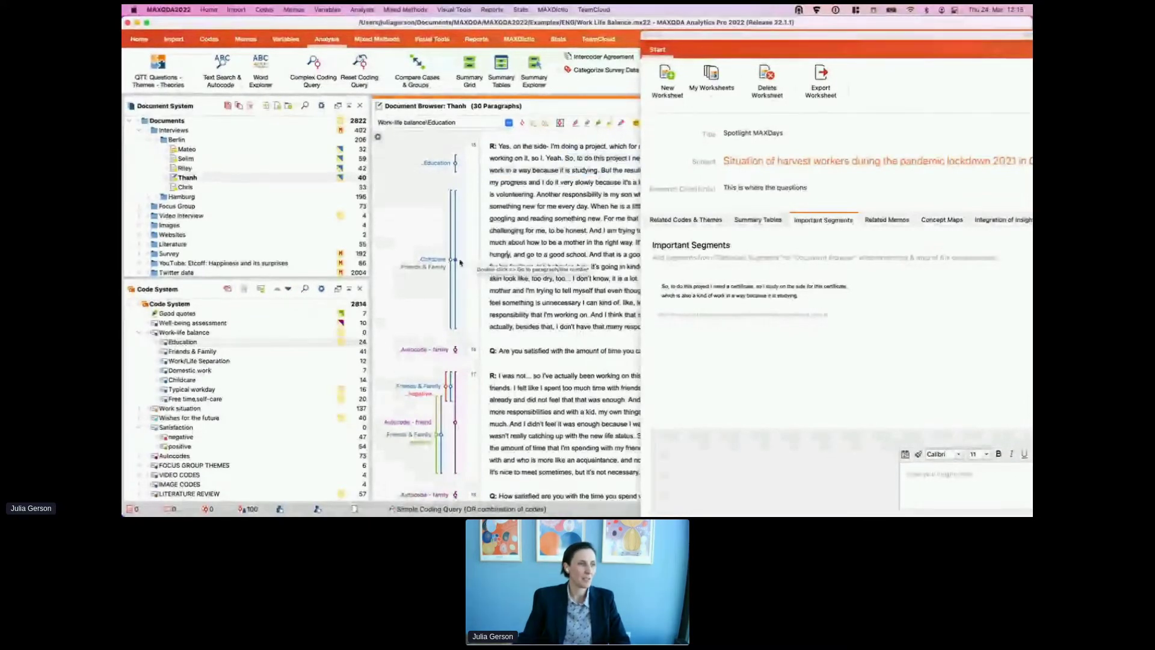
Step: Send the longer mothering coded segment to the Spotlight MAXDays worksheet
right_click(458, 260)
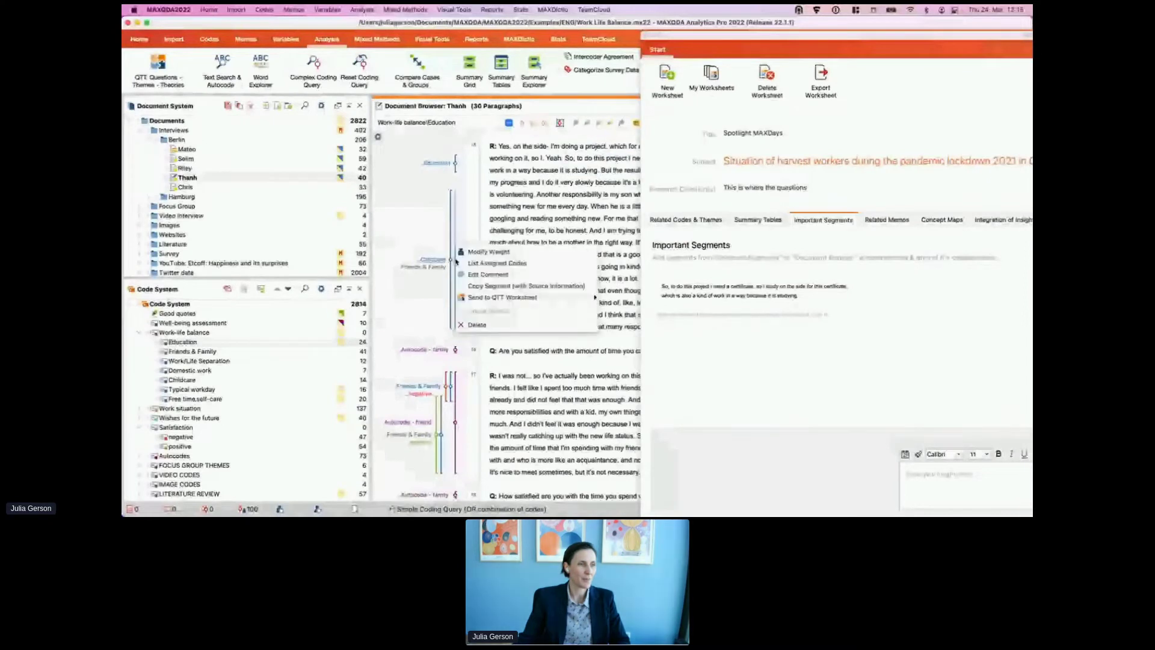
mouse_move(541, 297)
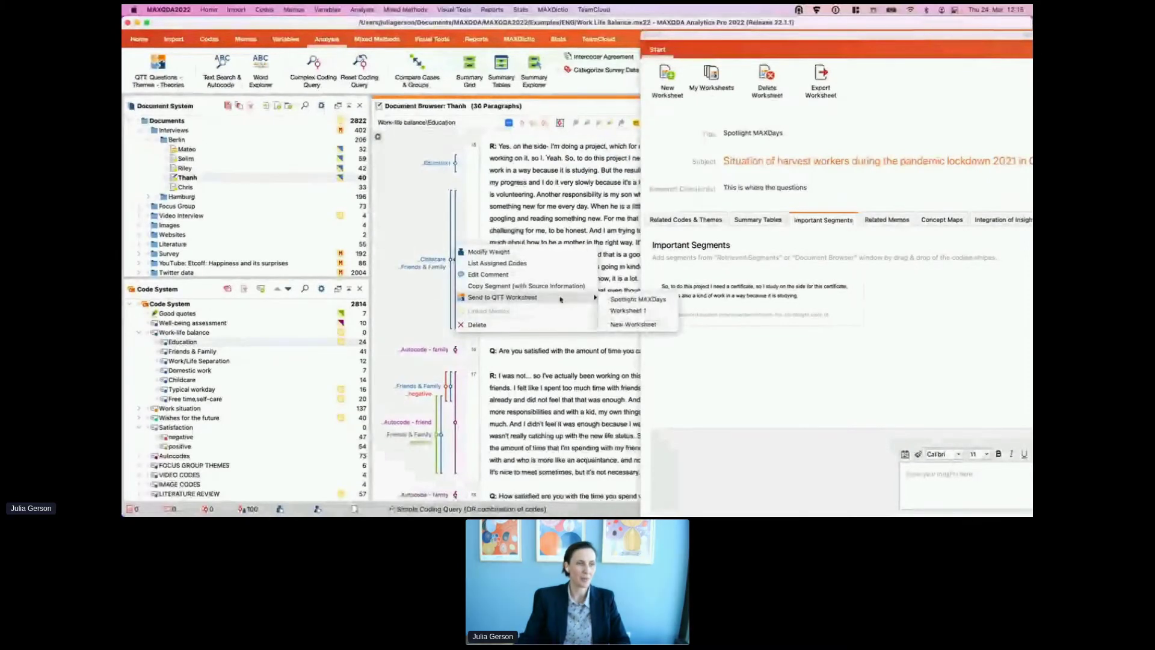
left_click(610, 299)
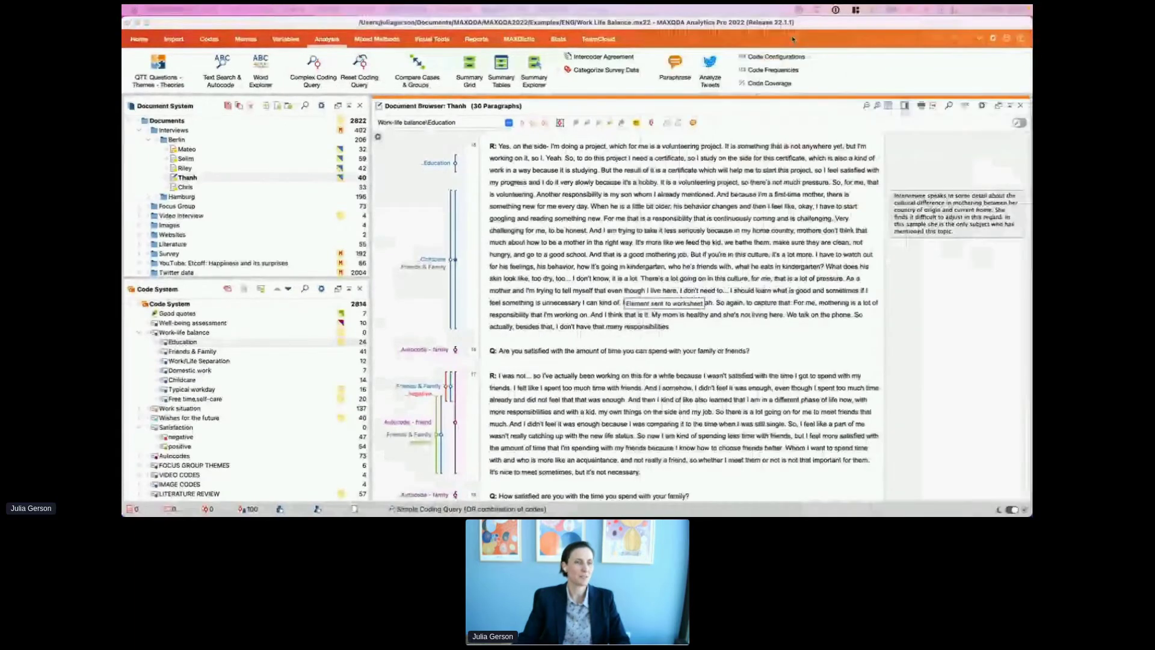
left_click_drag(1032, 39, 687, 16)
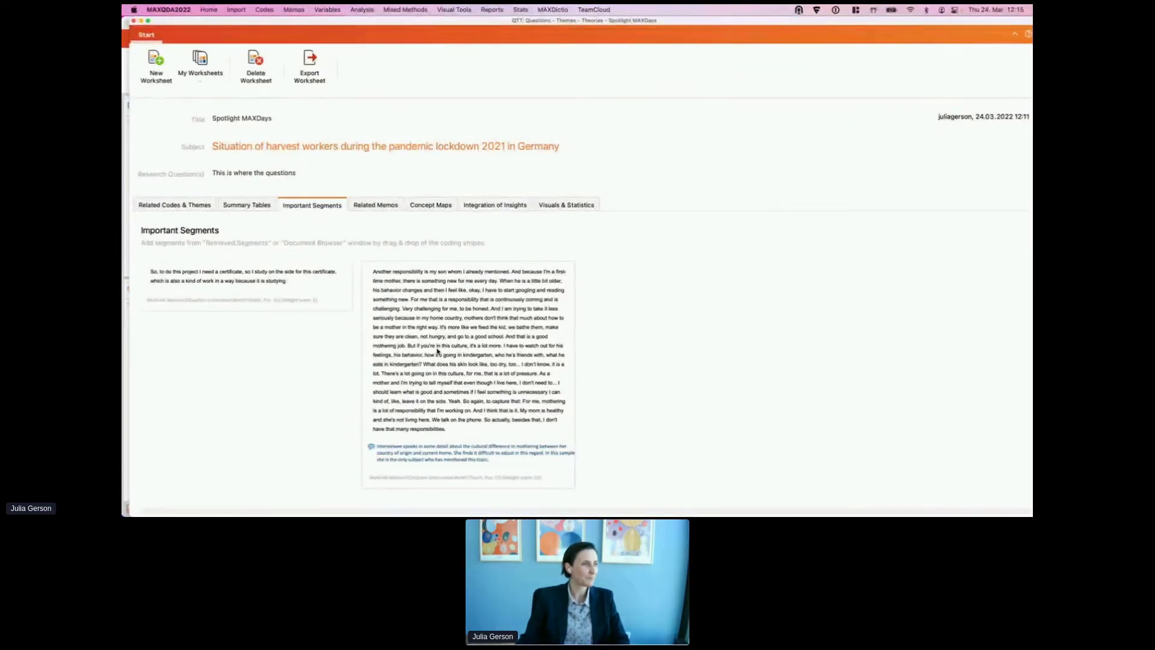
Step: Add the Typical Workdays (All Interviews) summary table to the worksheet's Summary Tables
left_click(238, 205)
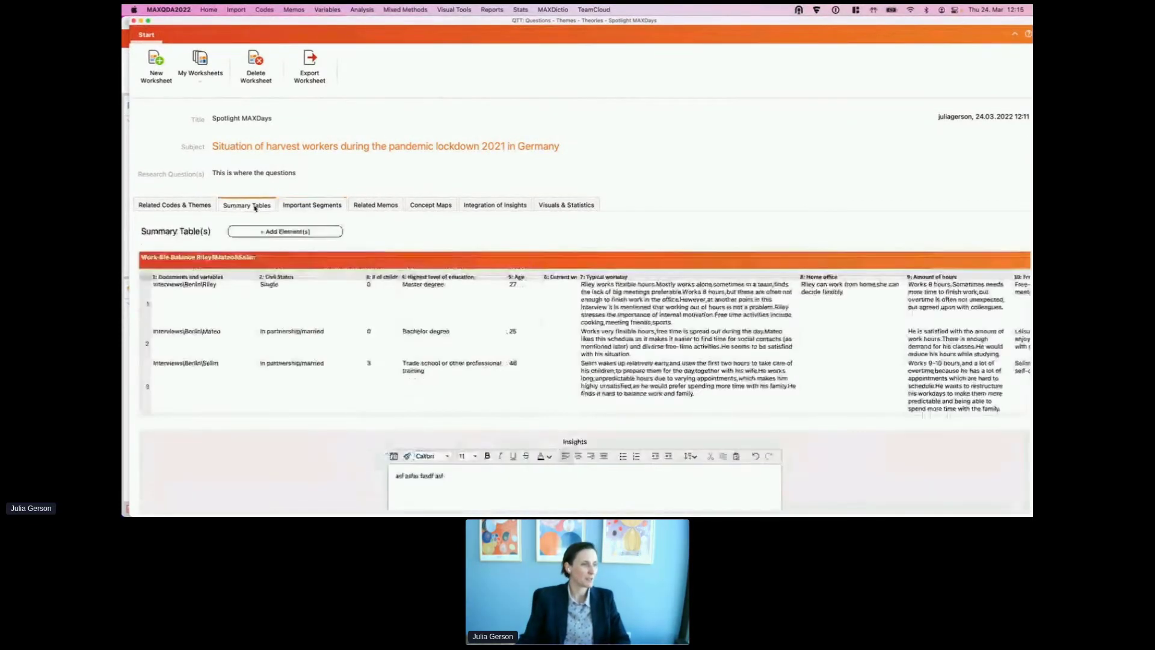
scroll(445, 385, "down", 2)
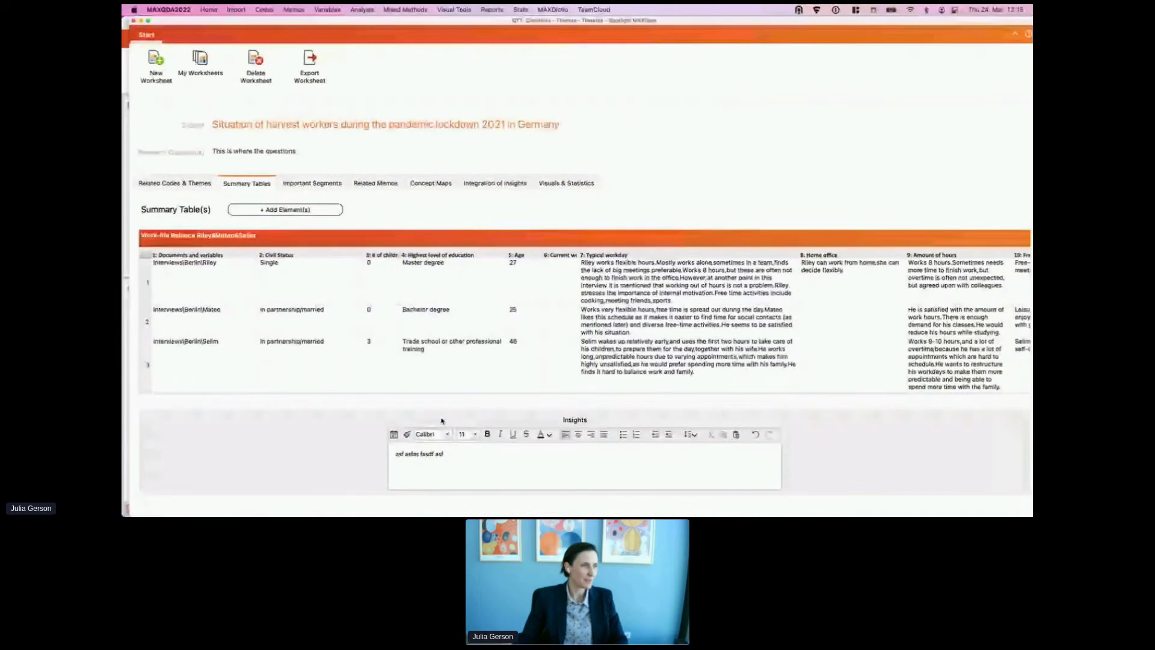
left_click(324, 210)
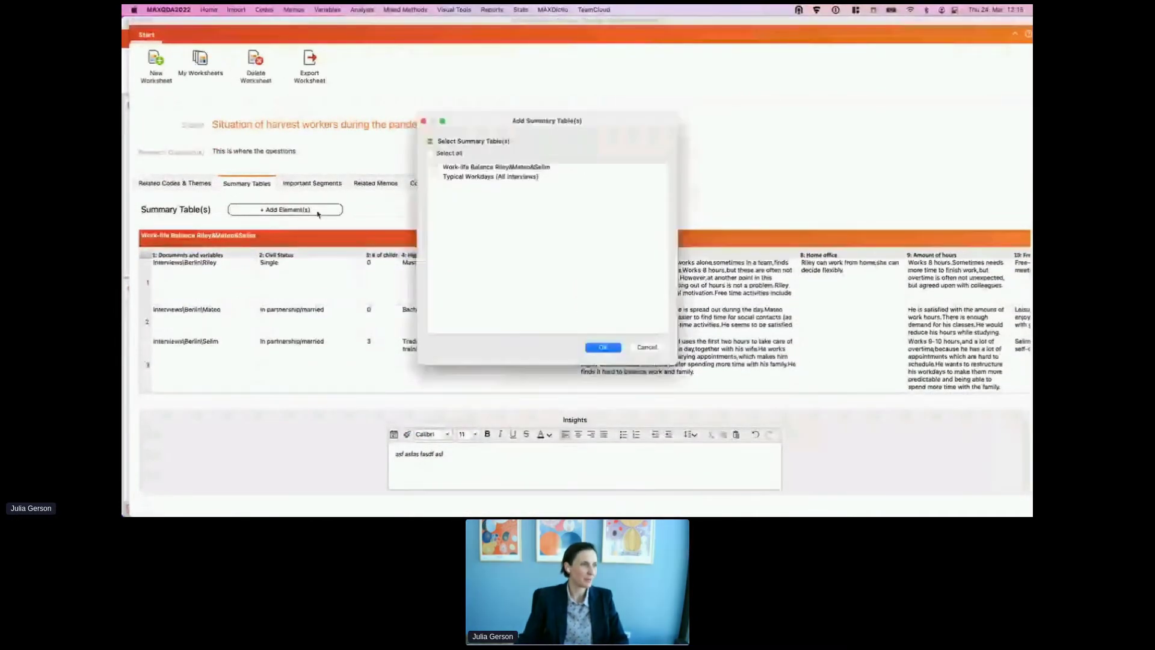
left_click(435, 177)
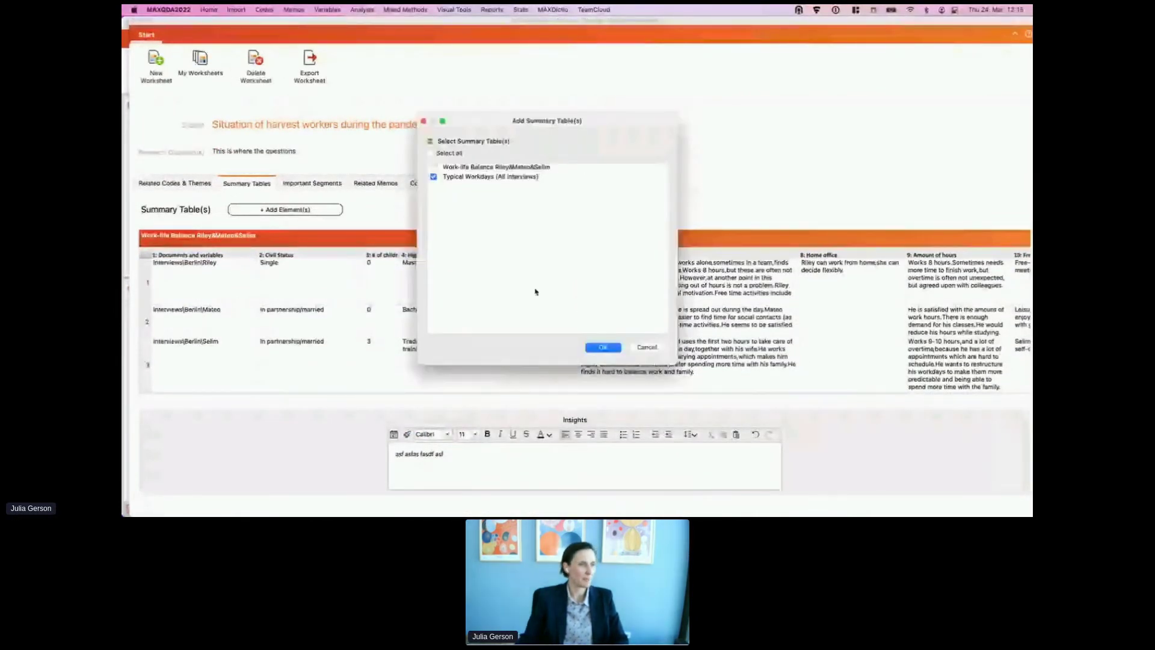
left_click(602, 347)
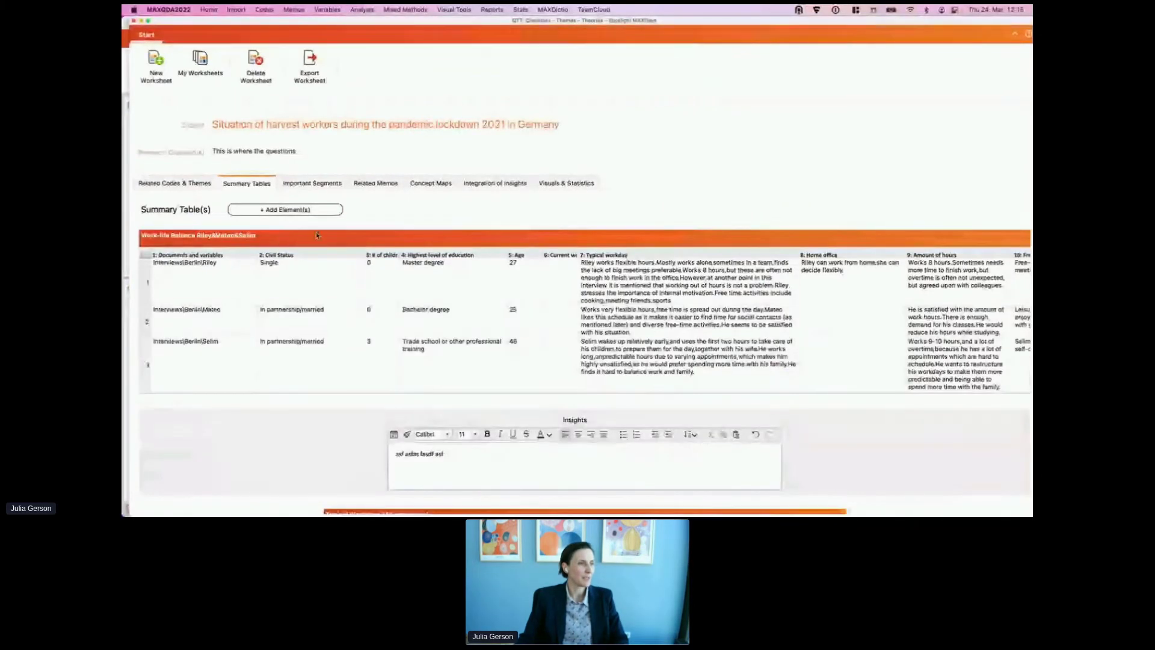
Step: Resize the Age and Typical workday columns so the workday text spreads wider
scroll(317, 303, "down", 5)
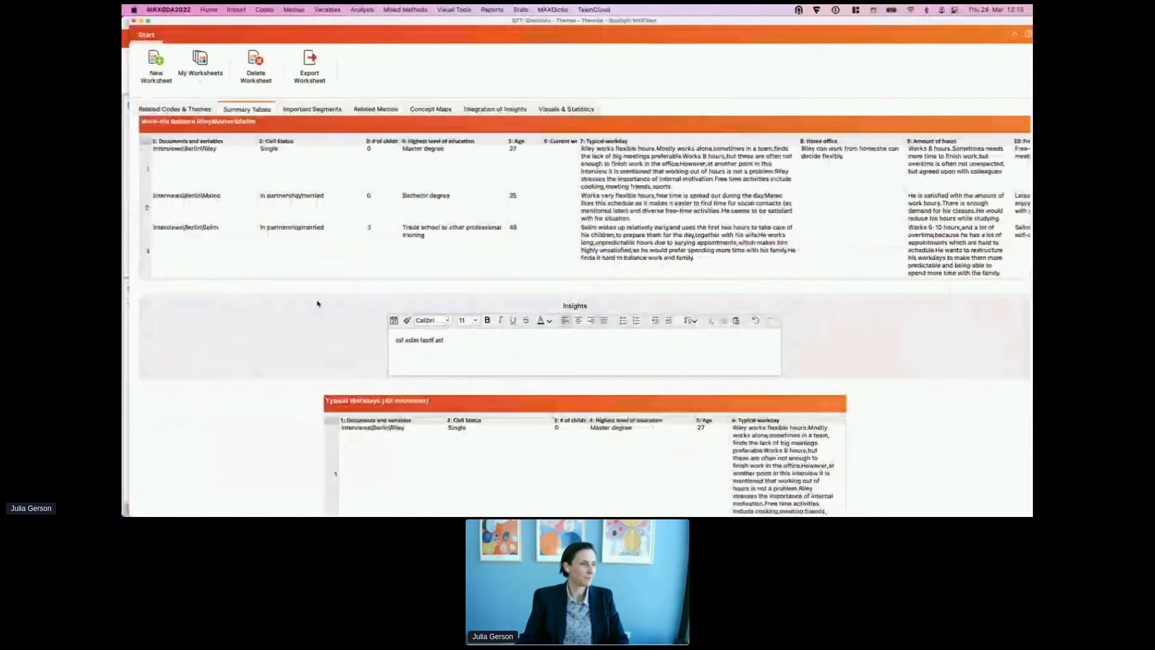
scroll(317, 303, "down", 5)
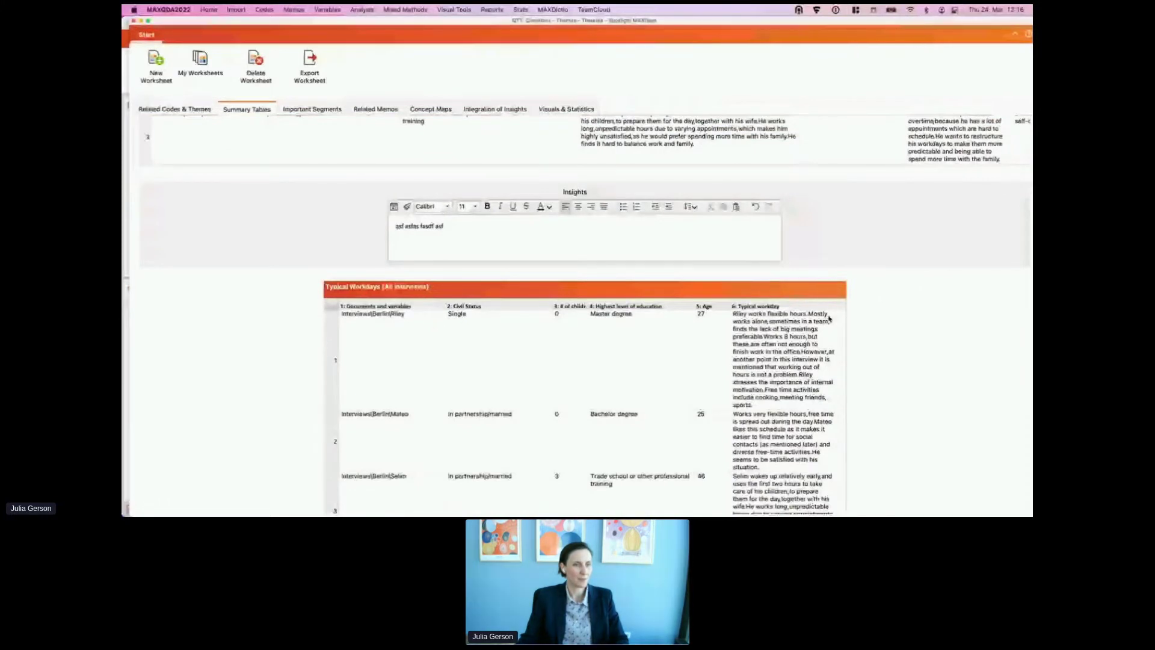
left_click_drag(733, 306, 708, 305)
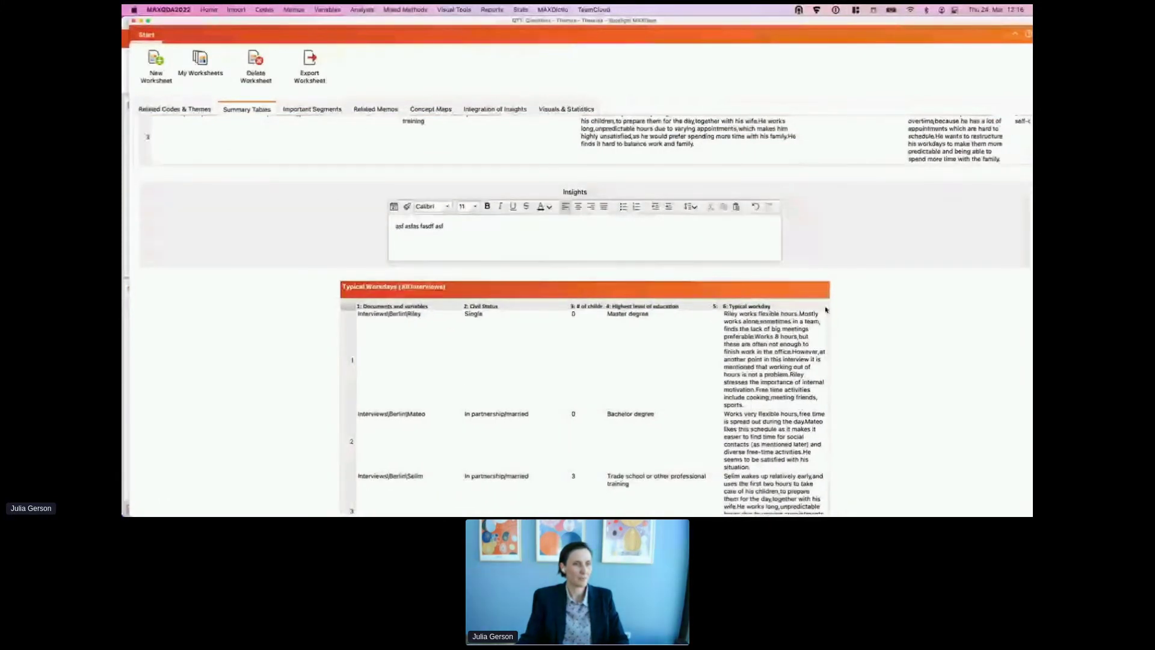
left_click_drag(826, 309, 942, 301)
left_click_drag(610, 296, 641, 304)
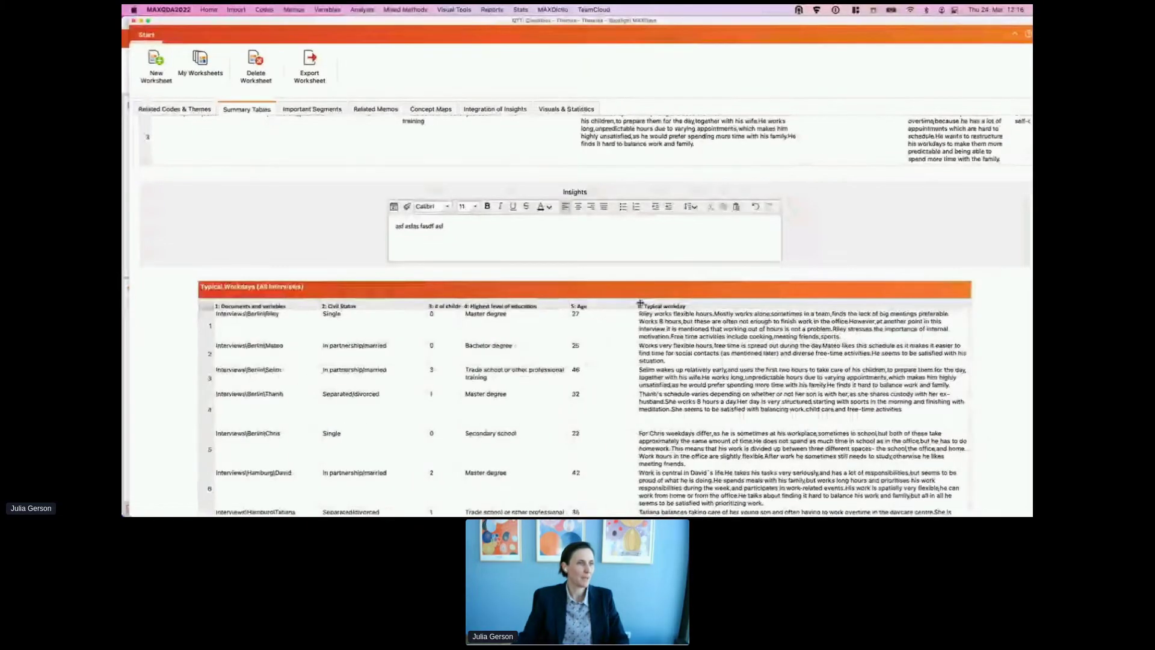
scroll(426, 163, "up", 5)
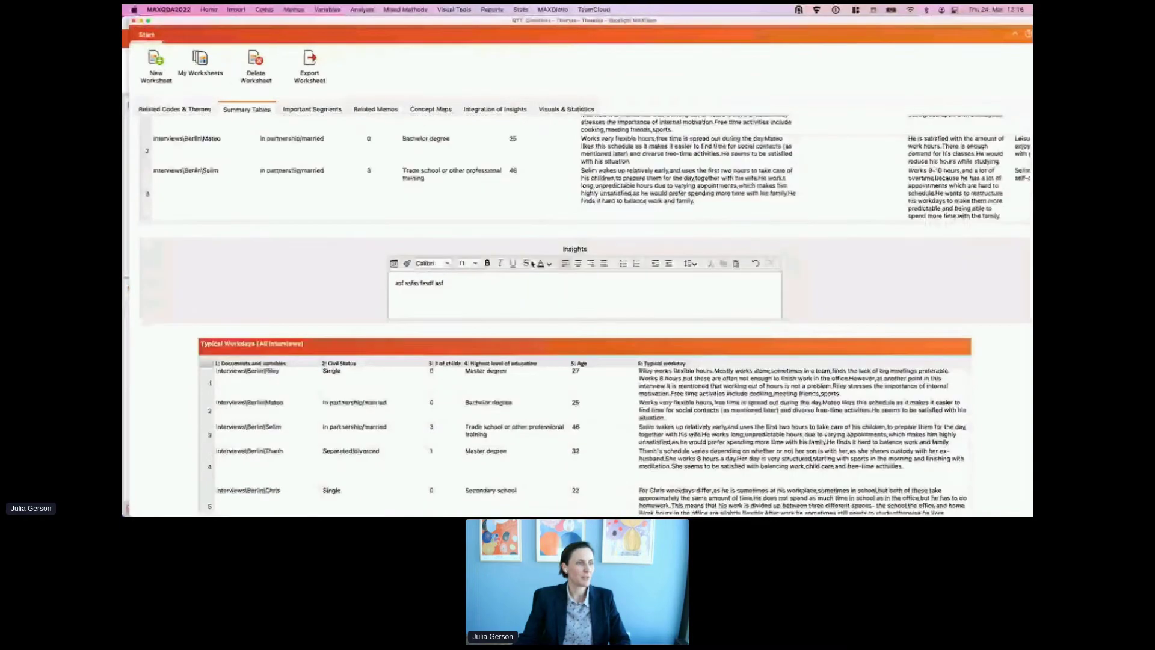
scroll(361, 169, "up", 1)
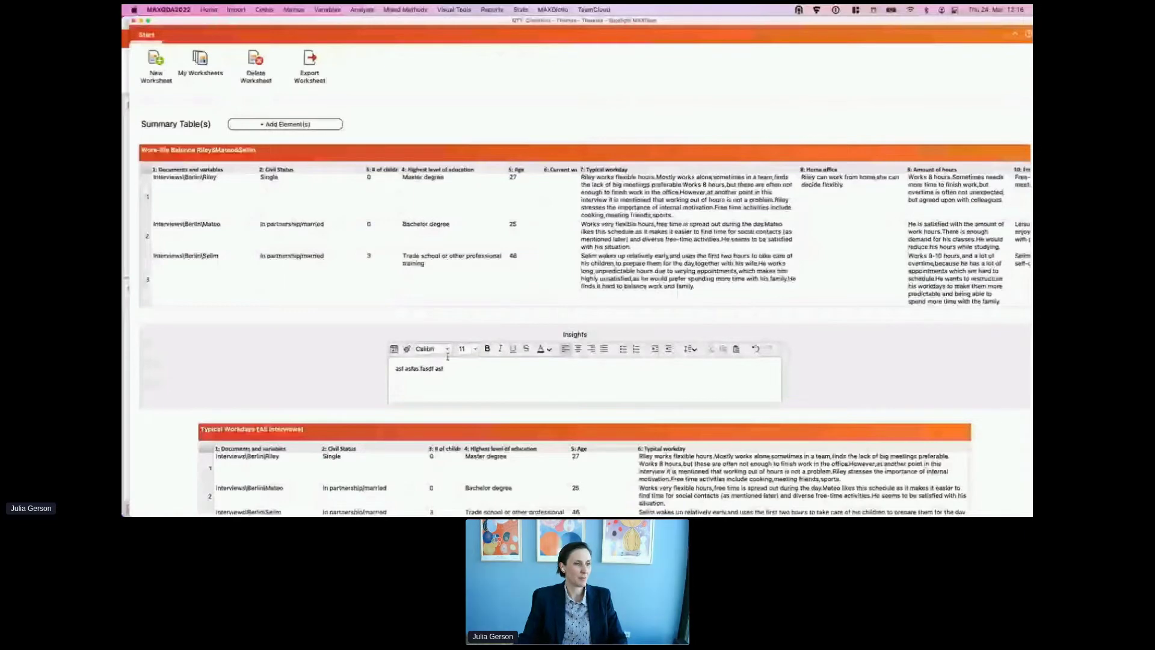
scroll(451, 360, "down", 8)
scroll(455, 363, "down", 2)
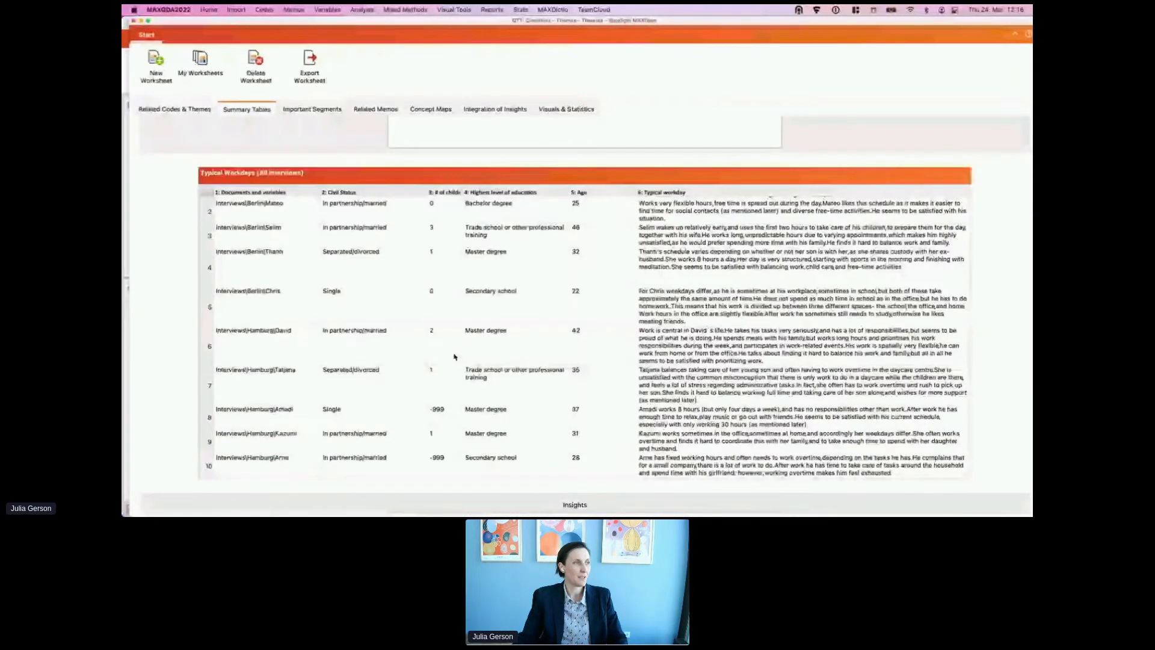
scroll(454, 357, "down", 3)
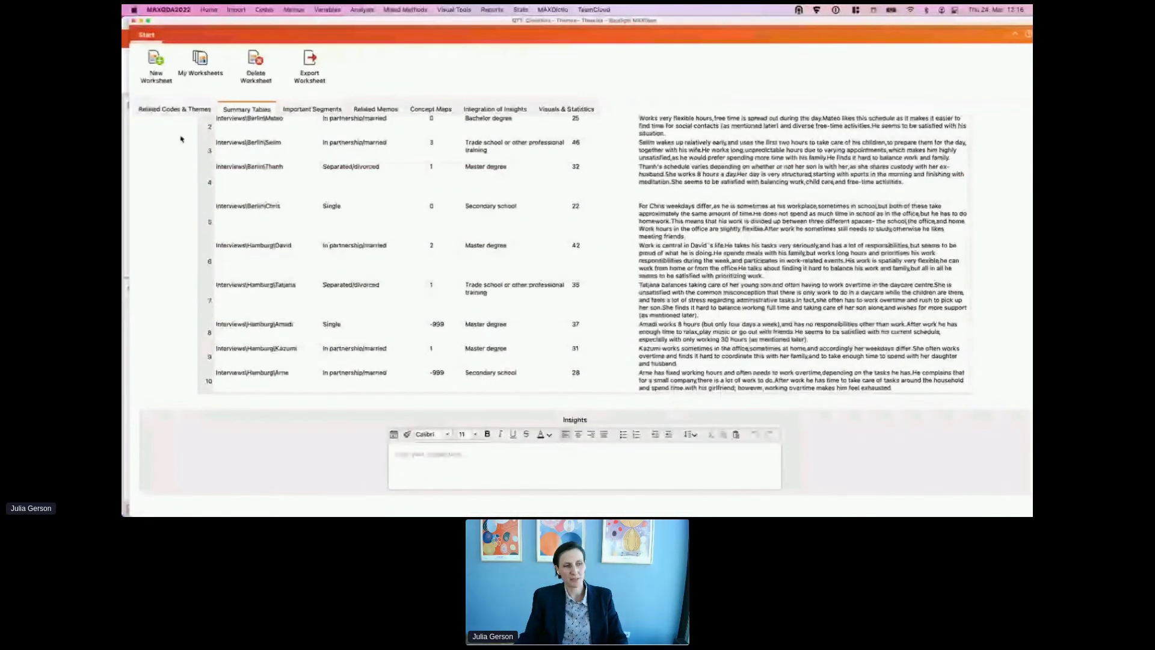
left_click(174, 109)
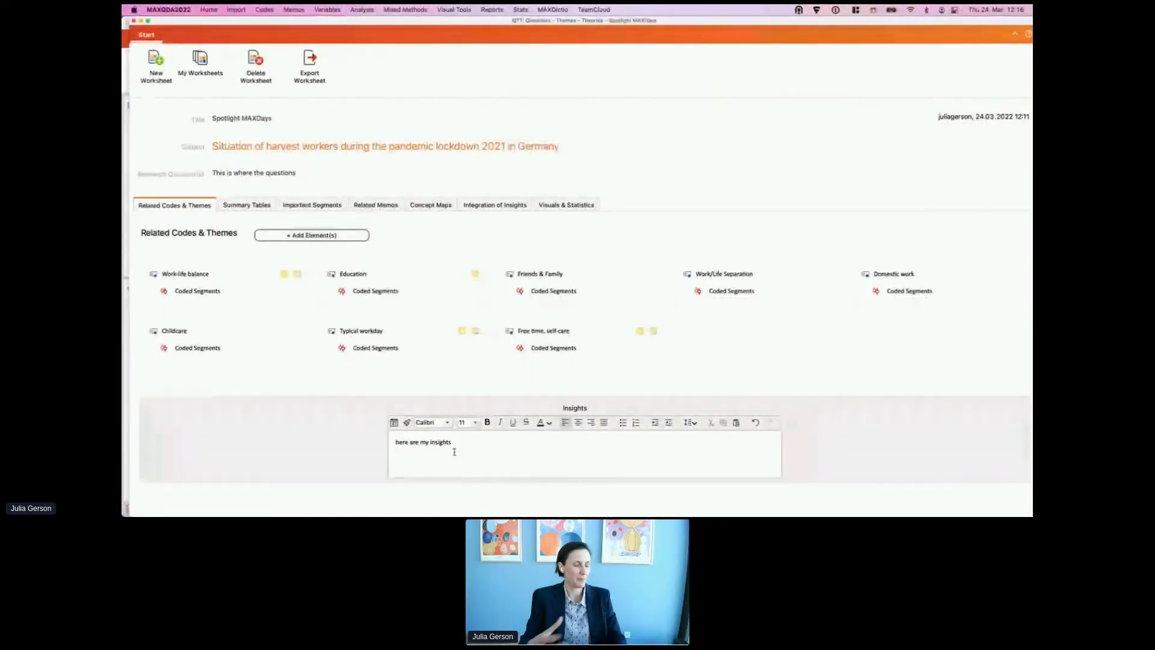
Step: Add the first Single-Case Model concept map of one interview to the Concept Maps section
left_click_drag(471, 444, 388, 442)
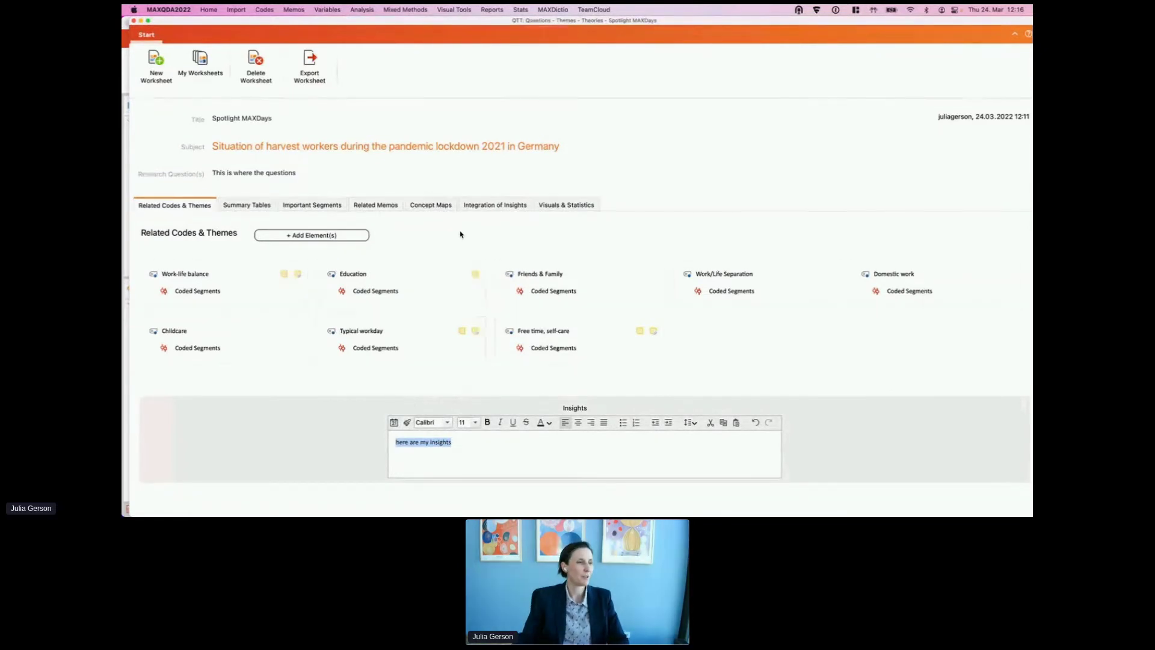
left_click(432, 206)
left_click(592, 363)
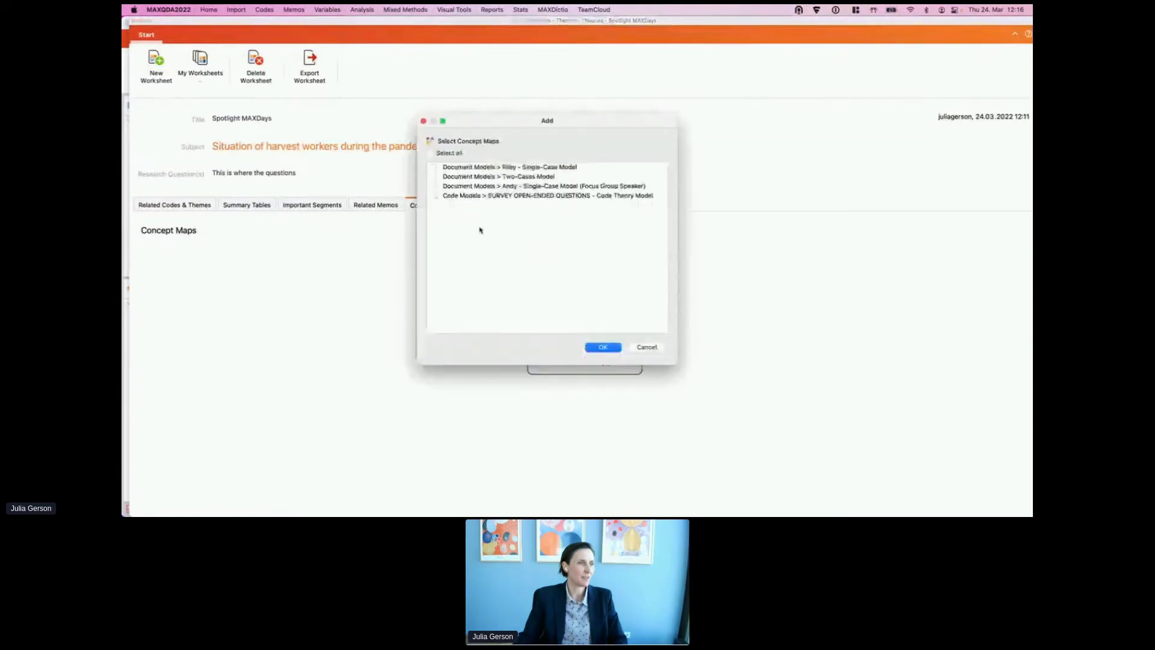
left_click(433, 167)
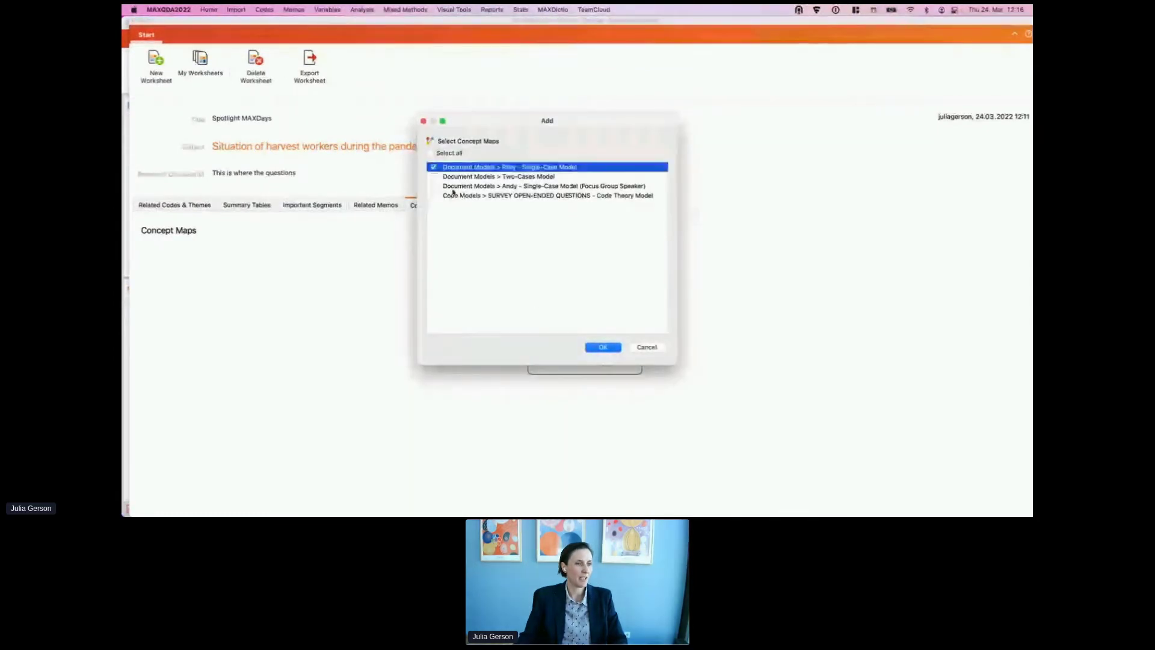
left_click(609, 349)
scroll(722, 352, "down", 5)
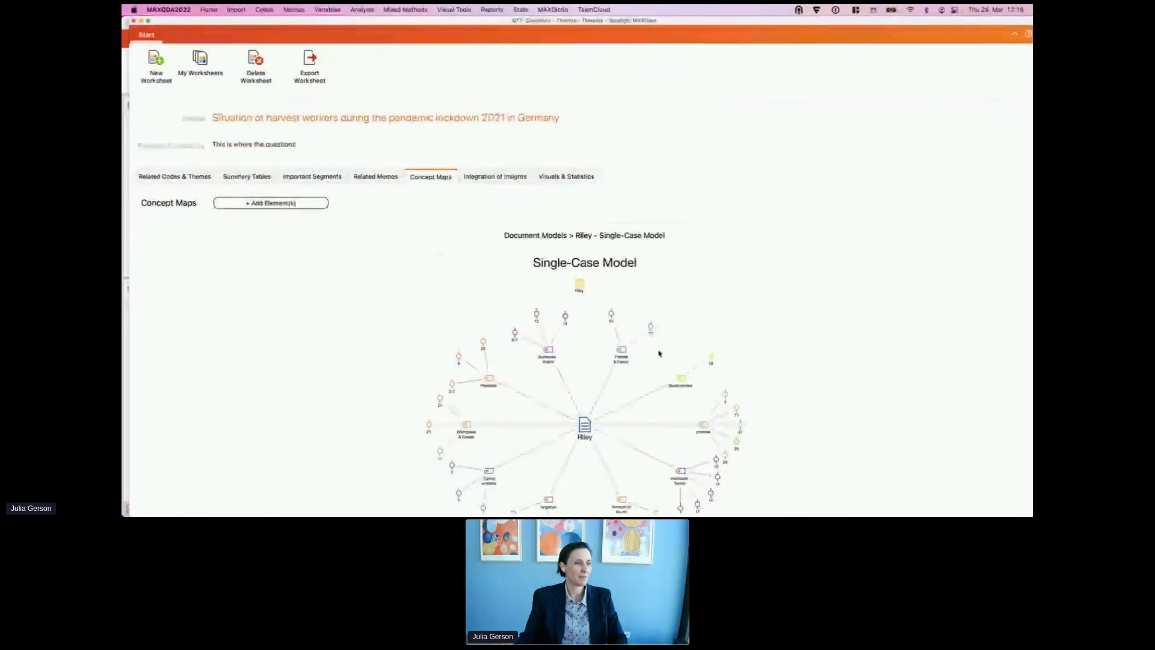
scroll(493, 146, "up", 1)
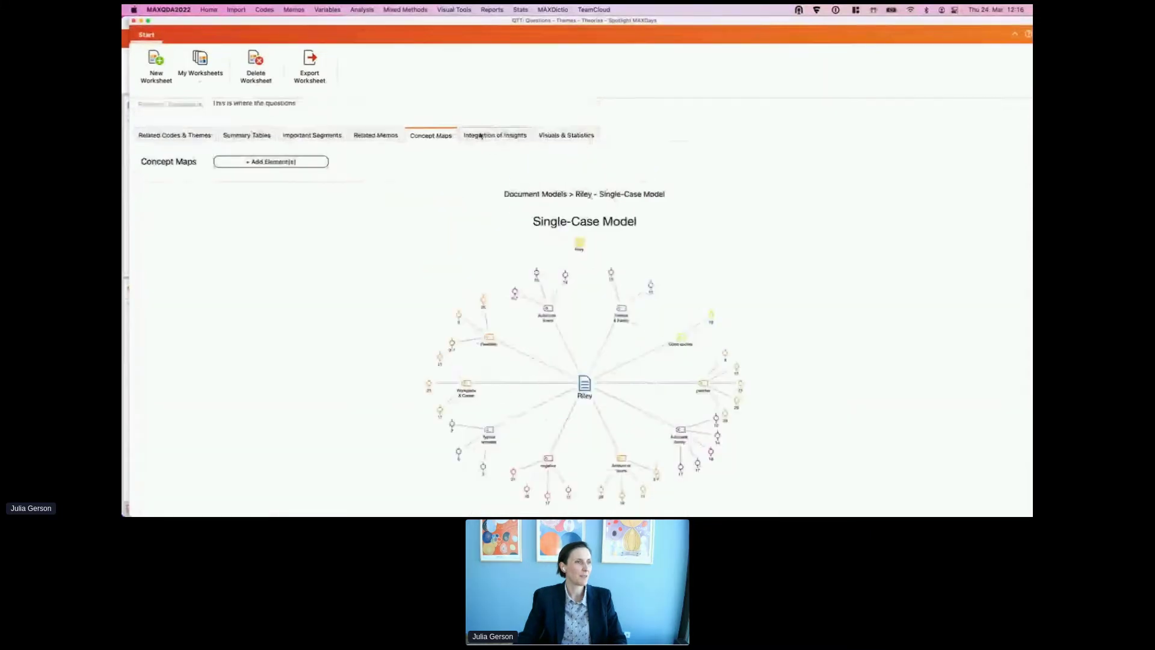
left_click(511, 135)
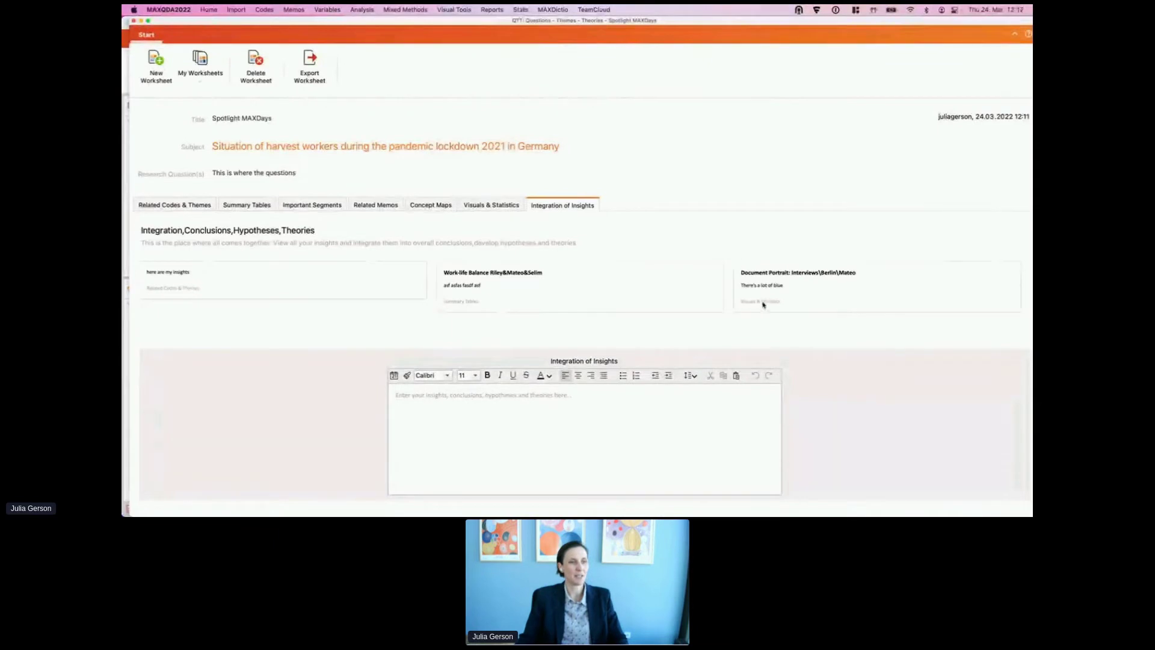
Step: Write 'Big insights here' in the Integration of Insights writing area
left_click(408, 405)
type("Big insights here")
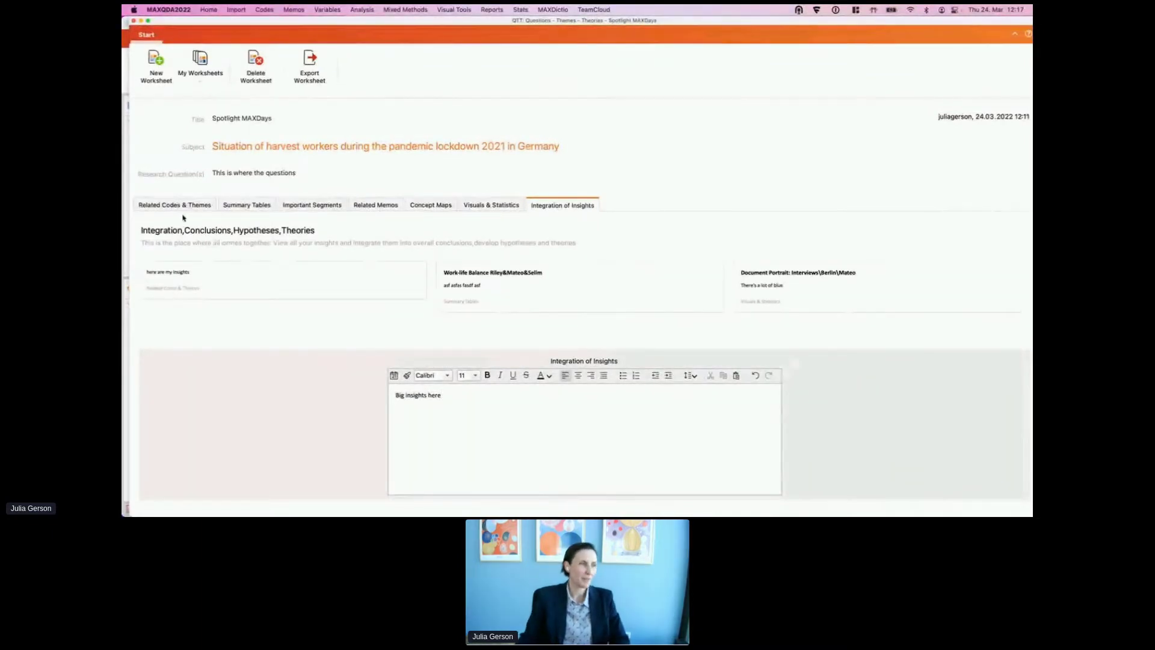
right_click(283, 287)
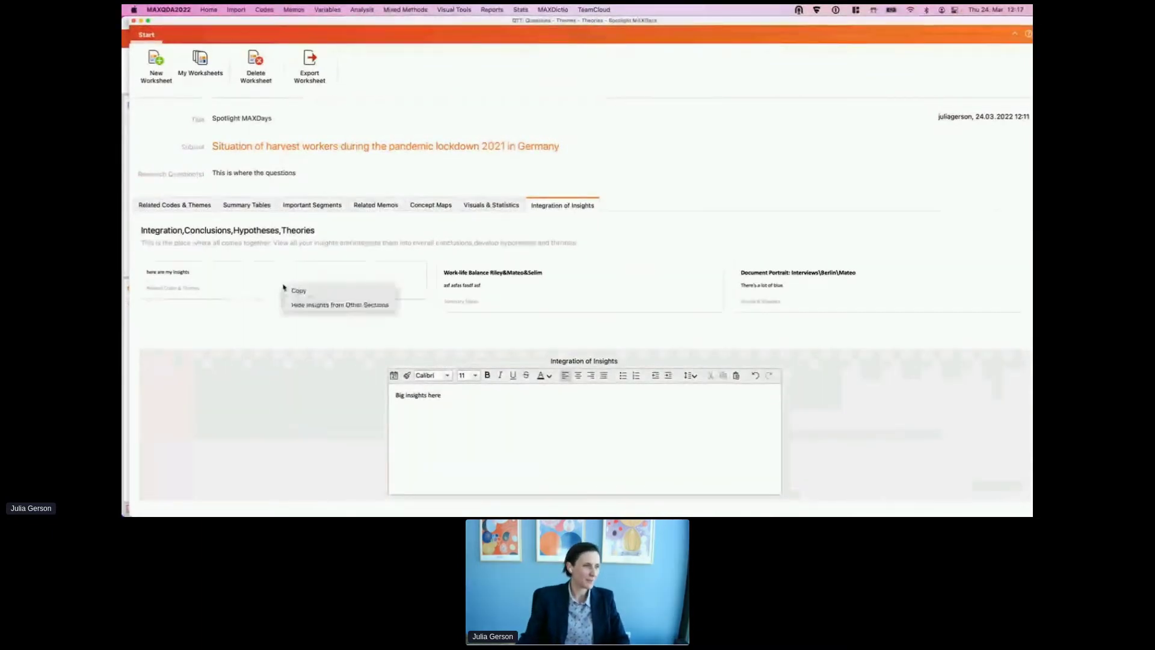
left_click(253, 306)
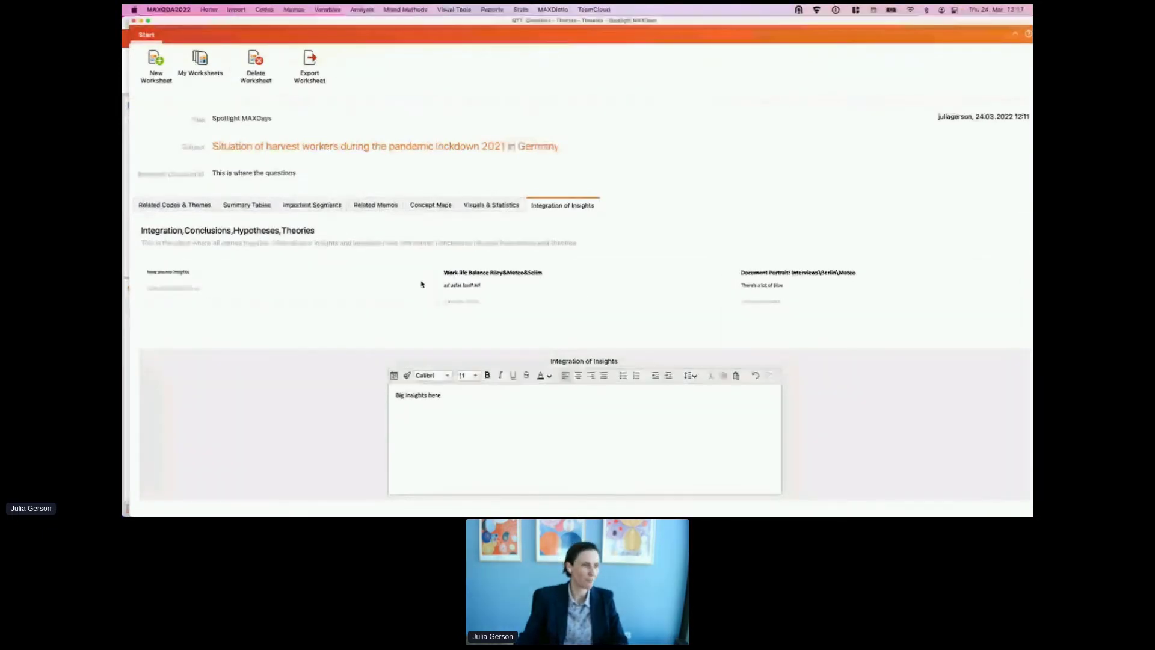
Step: Show only the Document Portrait insight, then bring back insights from other sections
right_click(767, 299)
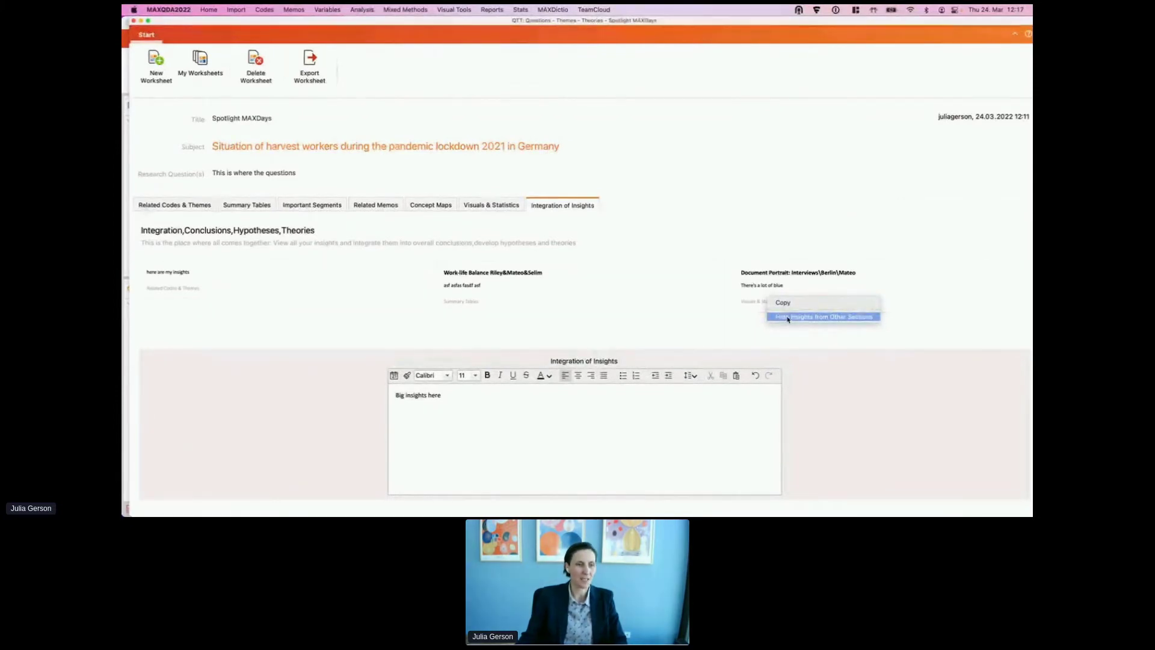
left_click(788, 318)
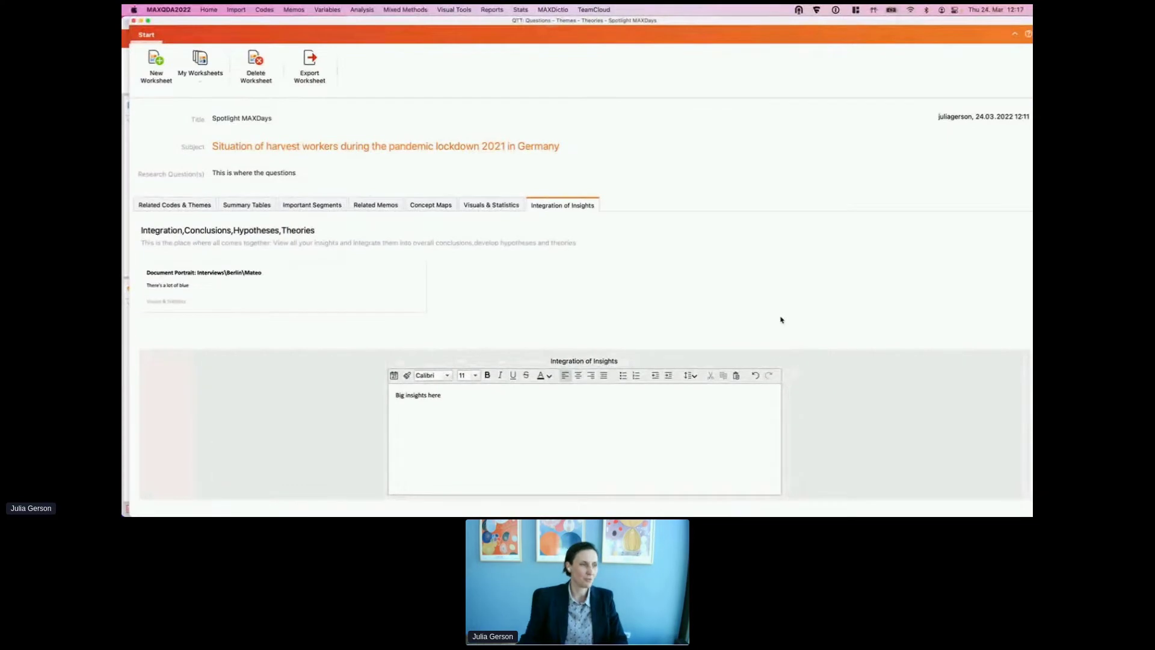
right_click(389, 289)
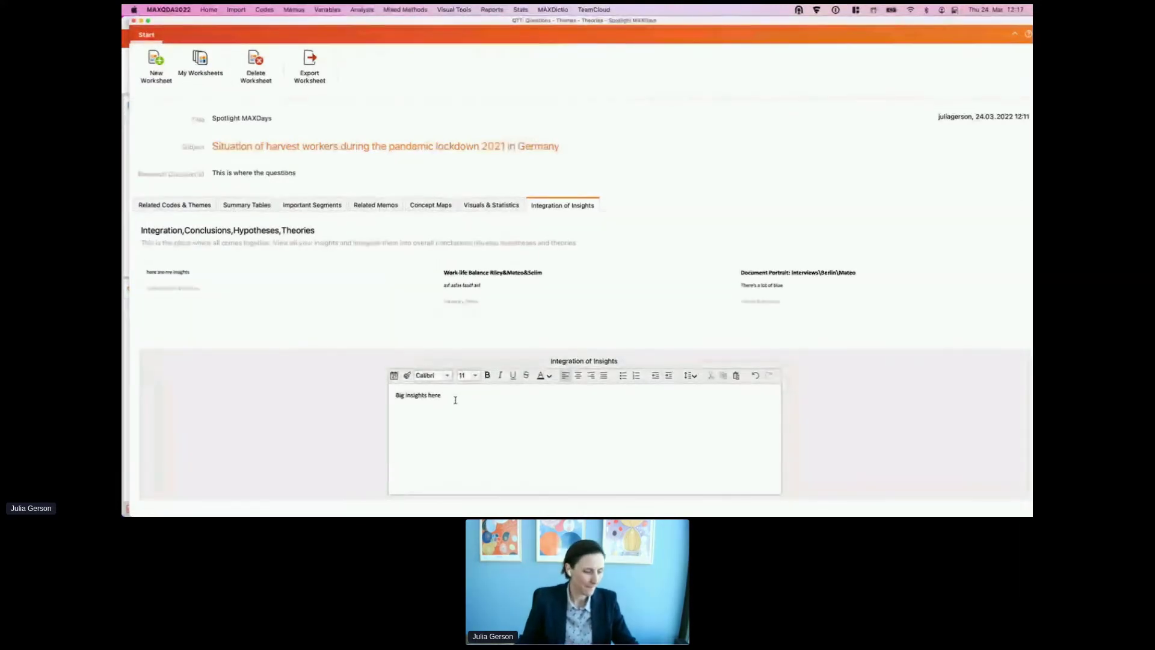
left_click(378, 205)
Step: Add the A1, Amount of hours, Education, LITERATURE REVIEW, Q1 and Salary & Budgeting memos
left_click(548, 370)
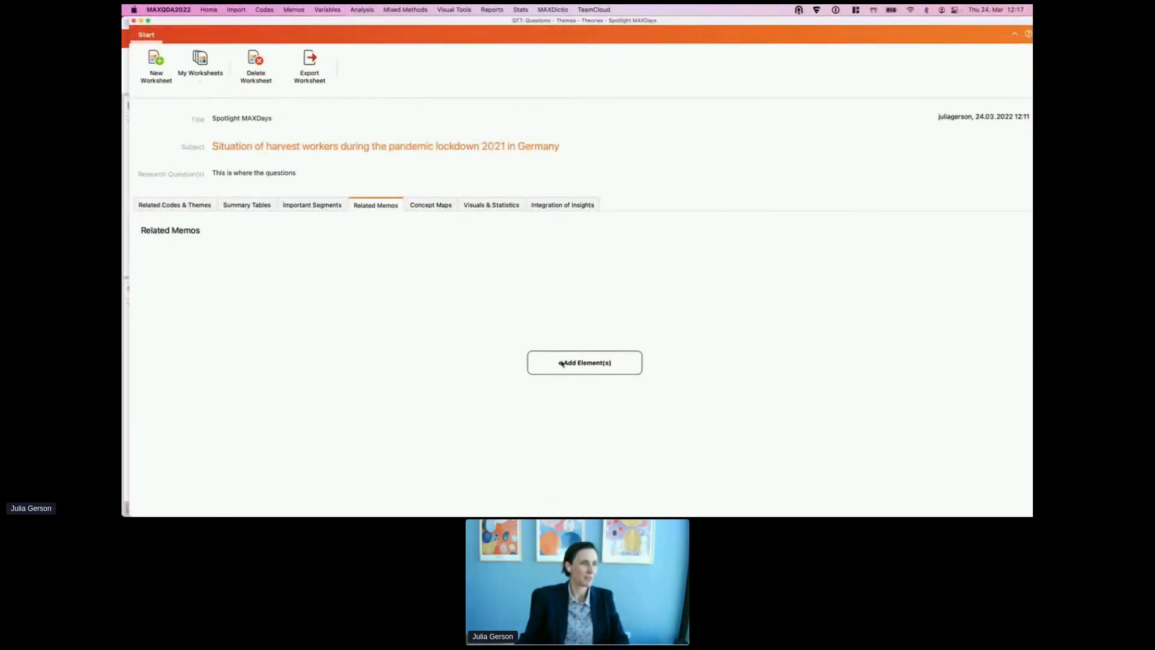
left_click(433, 167)
left_click(434, 178)
left_click(434, 209)
left_click(434, 240)
left_click(433, 261)
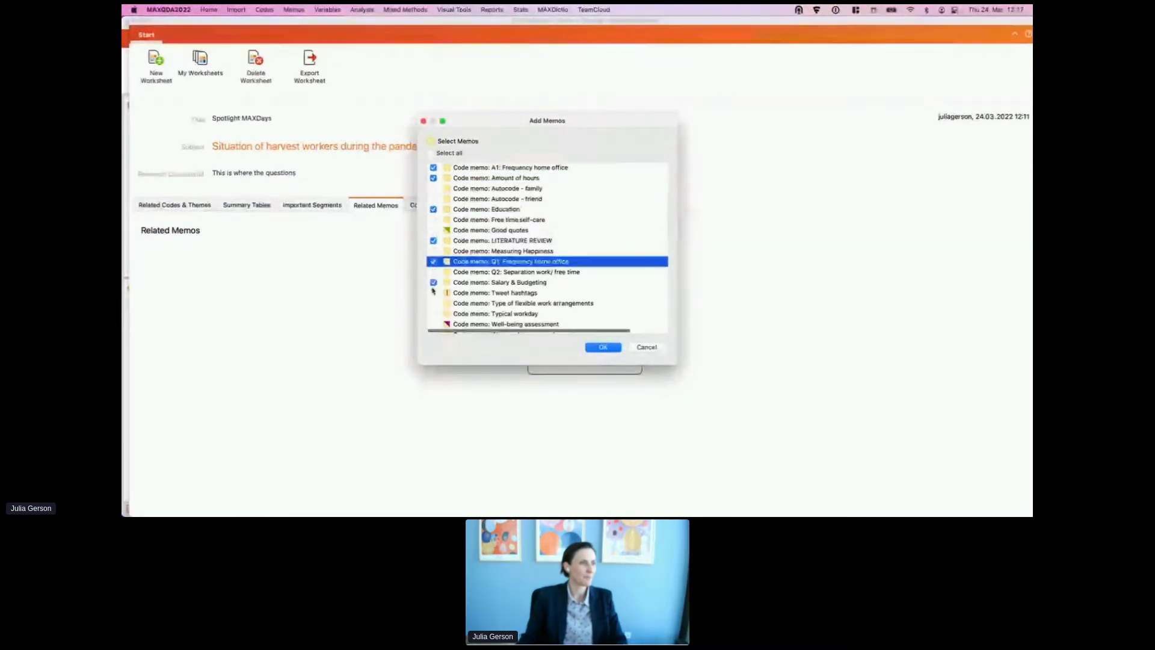
left_click(434, 282)
left_click(603, 347)
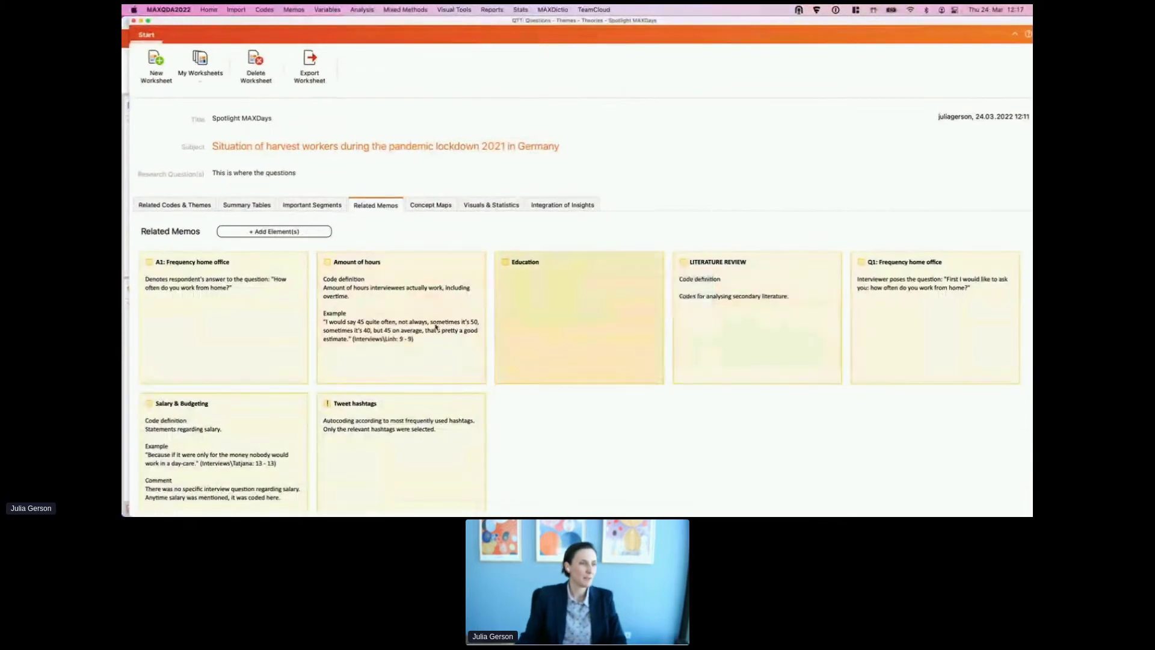
scroll(559, 276, "down", 3)
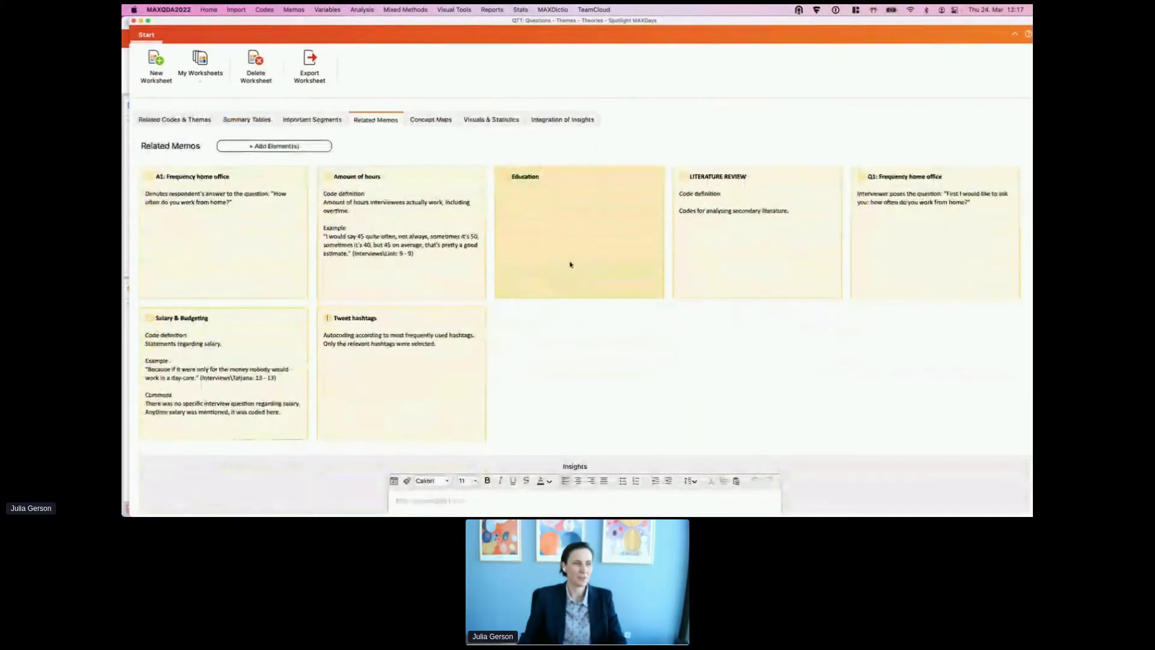
Step: Remove the Education memo card from the worksheet
right_click(562, 216)
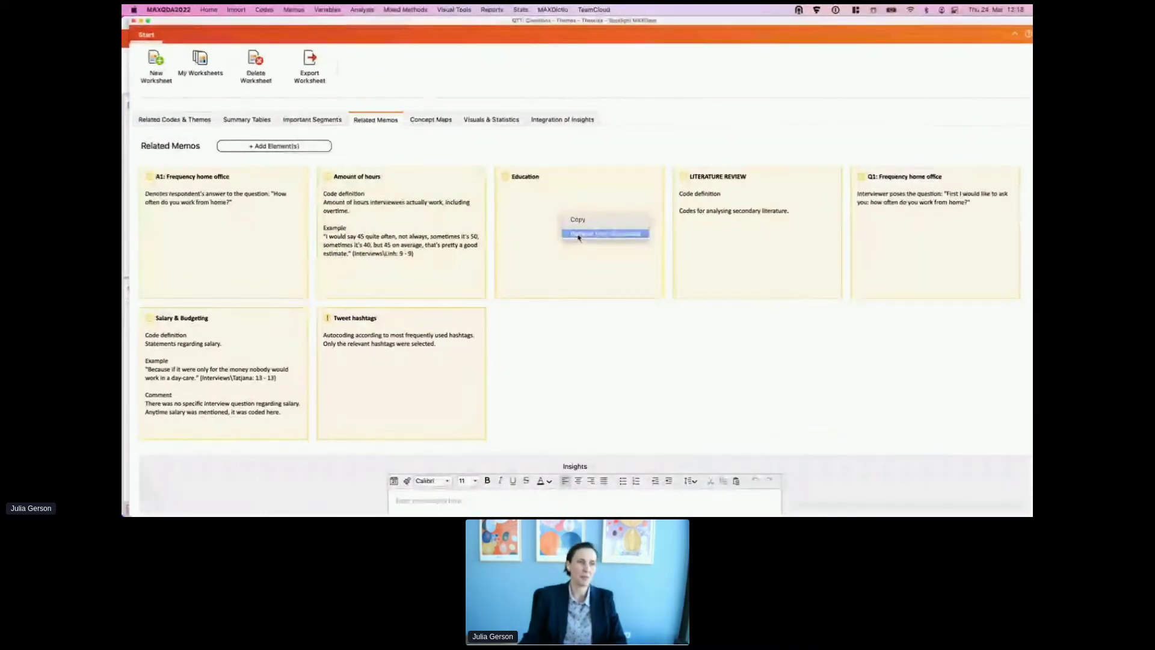
left_click(577, 236)
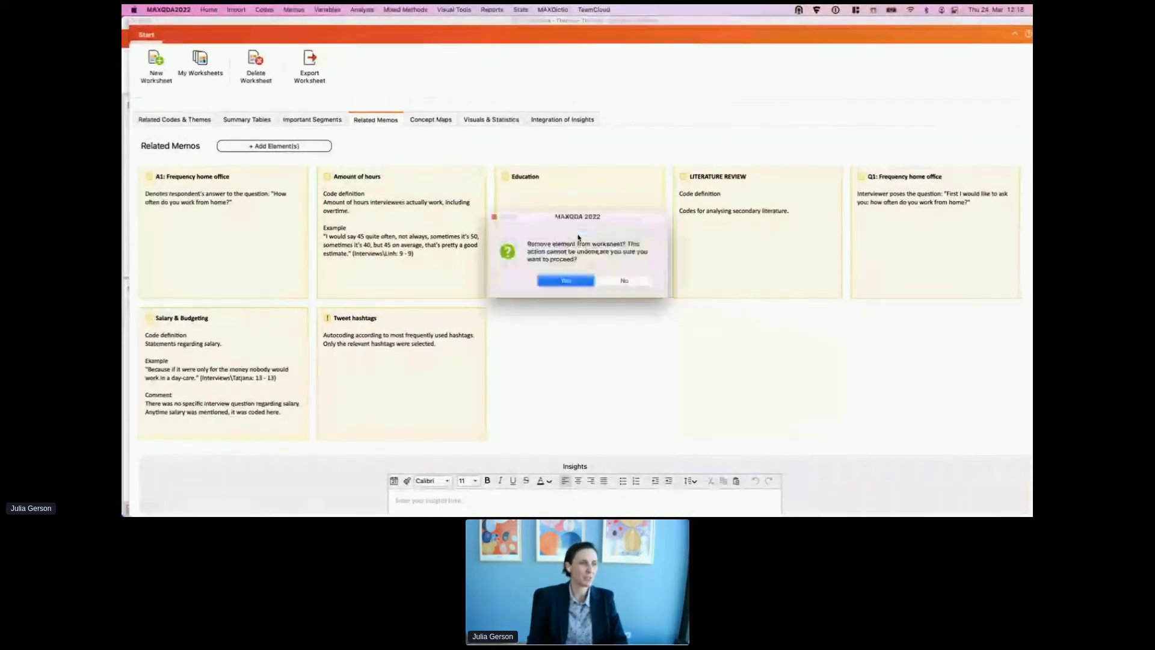
left_click(578, 281)
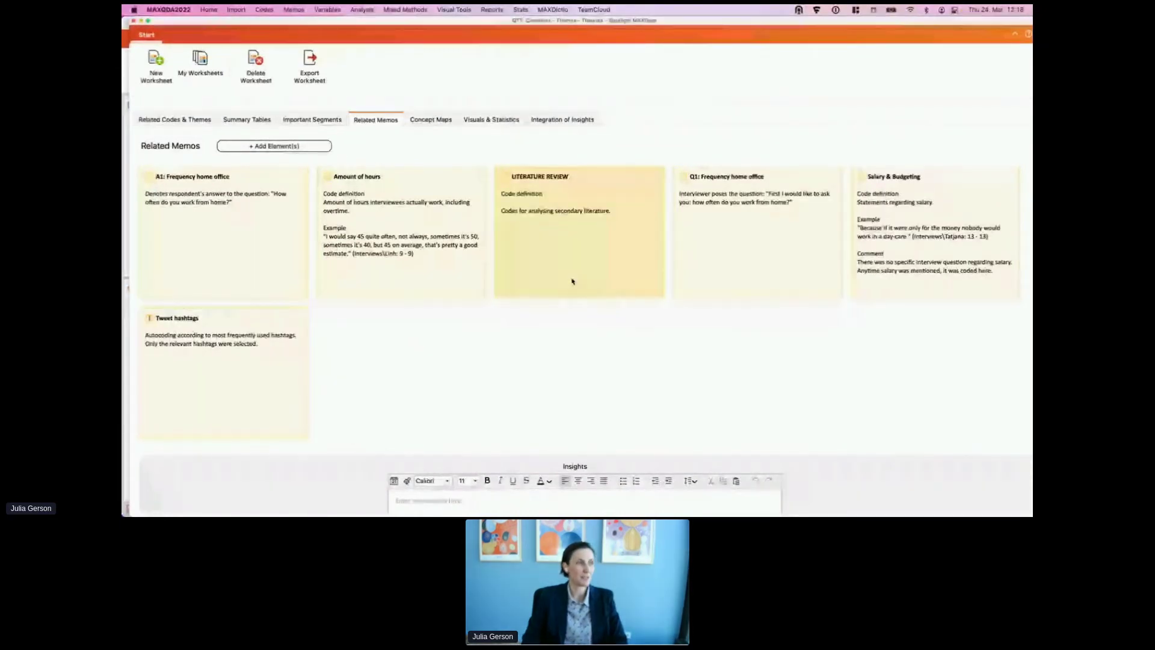
Step: Move LITERATURE REVIEW and Q1 to second and third place, and copy the A1 memo
left_click_drag(569, 275, 337, 238)
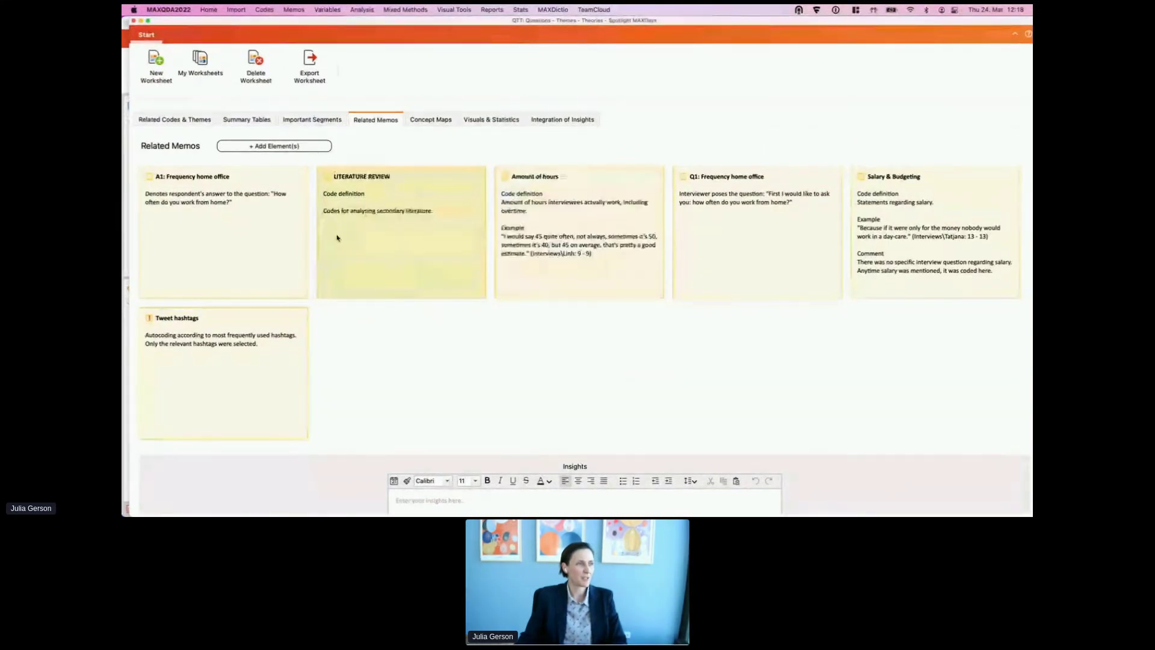
left_click_drag(781, 232, 524, 222)
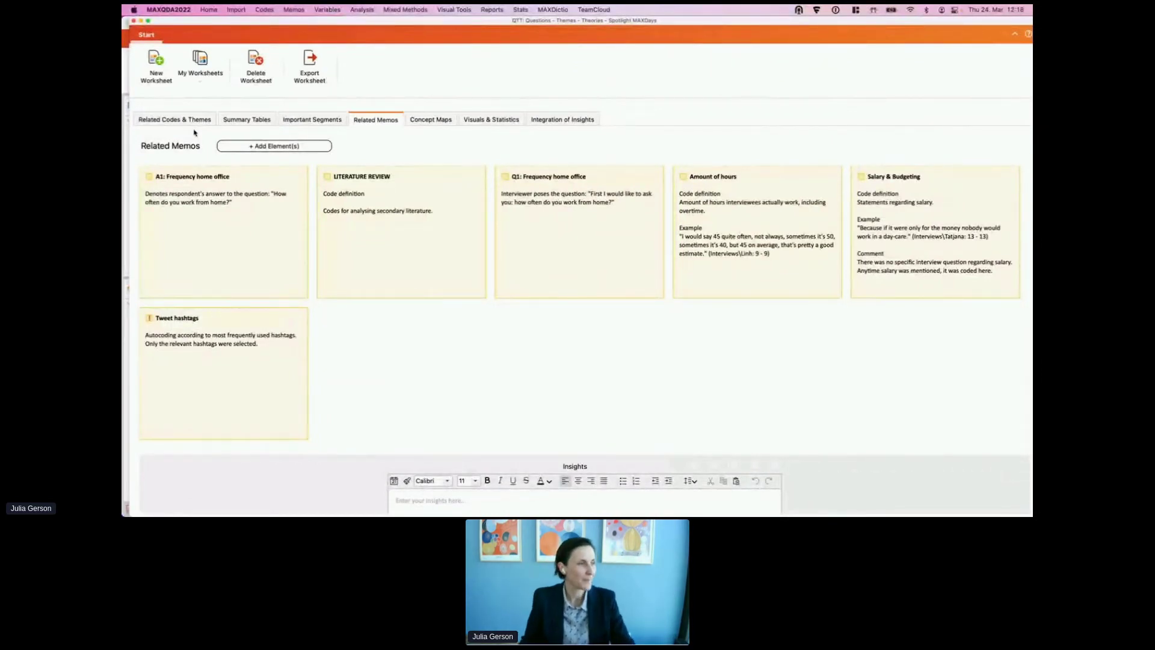
right_click(193, 197)
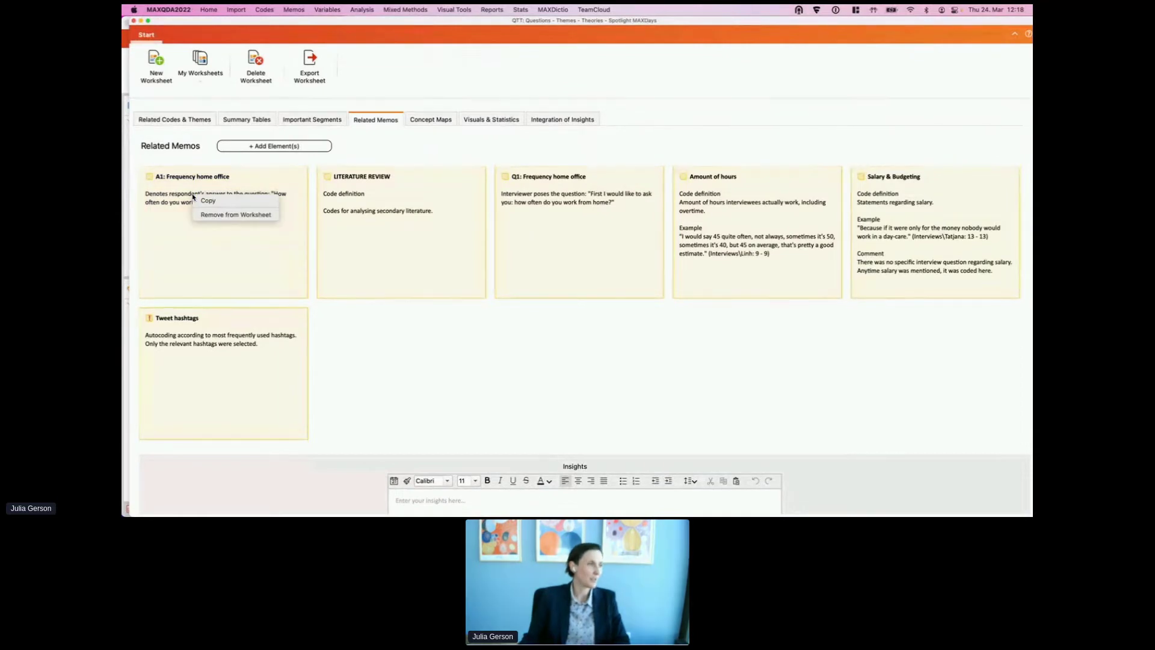
left_click(202, 200)
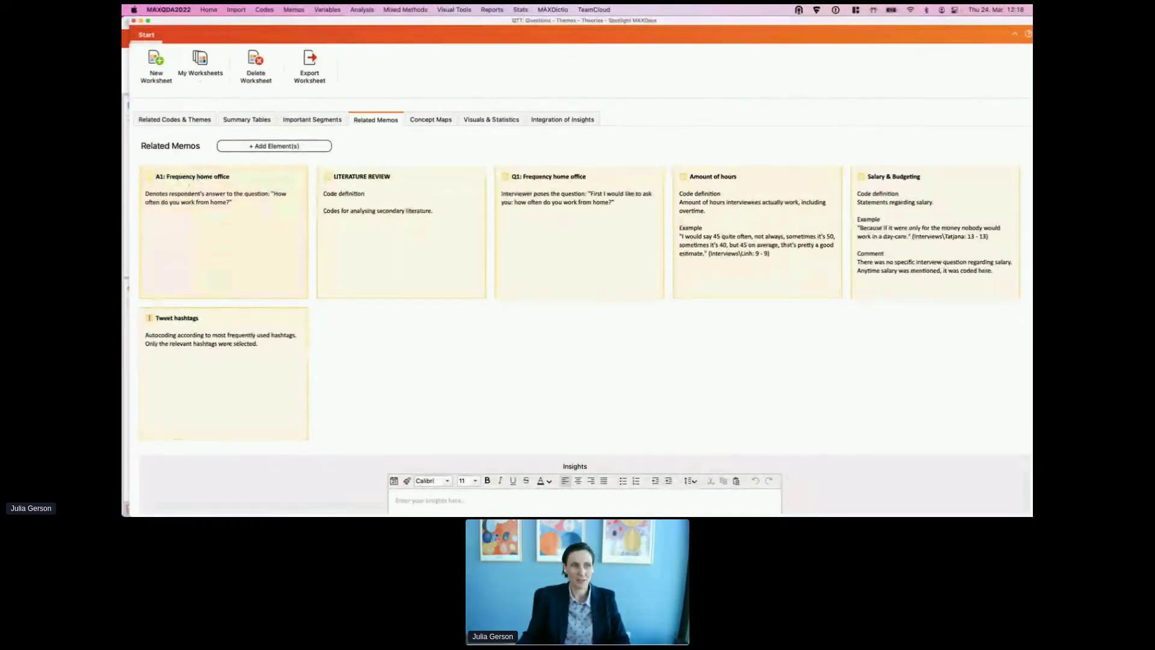
Step: Replace Document1's text in Word with the pasted A1: Frequency home office memo
key("super+Tab")
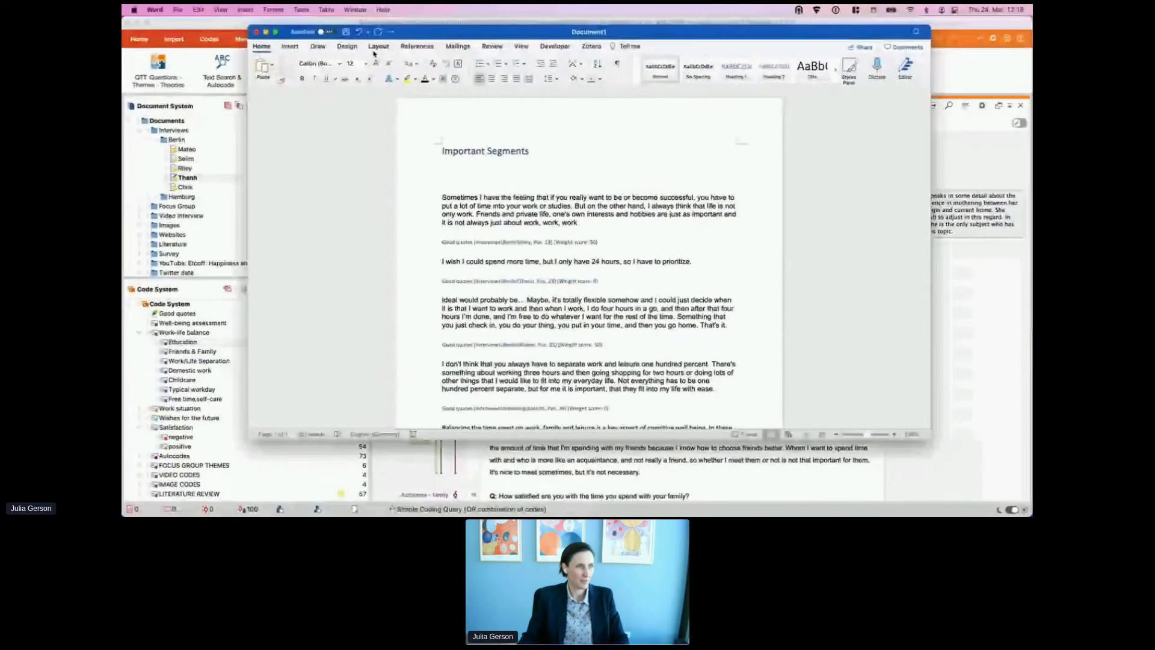
key("super+a")
key("BackSpace")
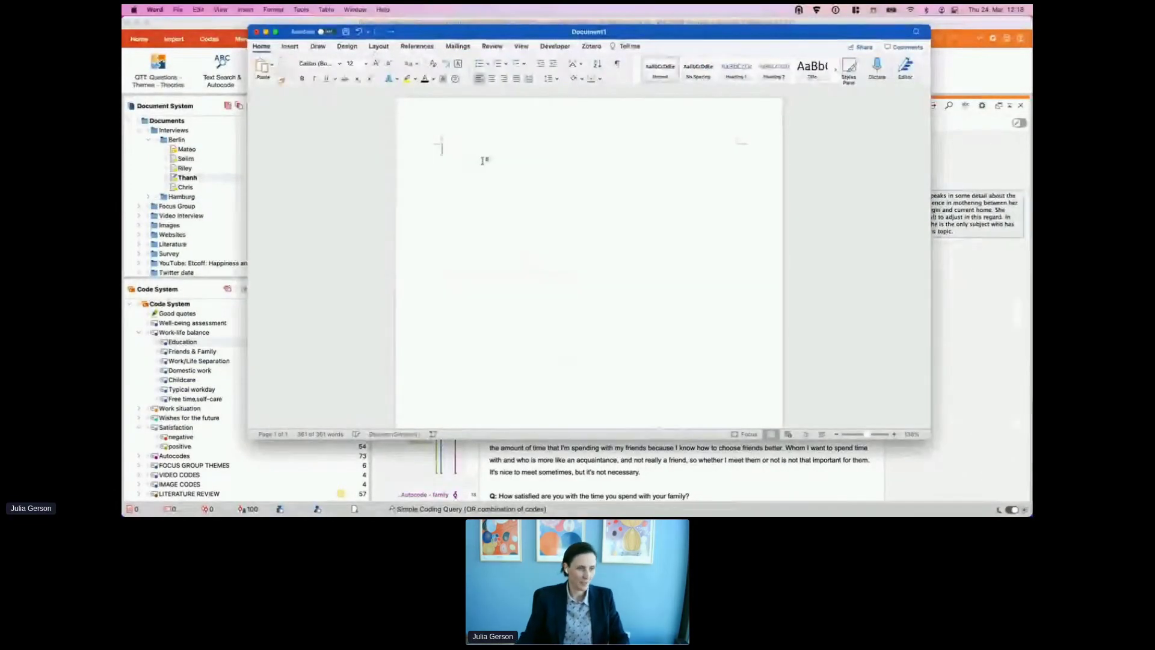
key("super+v")
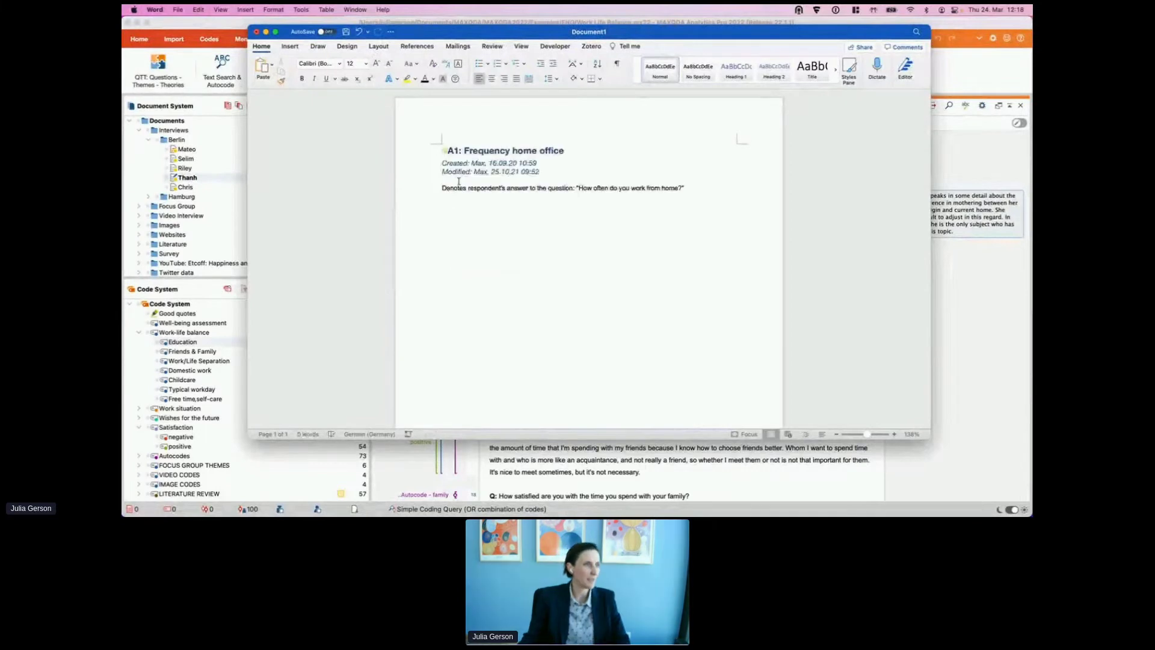
left_click_drag(465, 33, 522, 73)
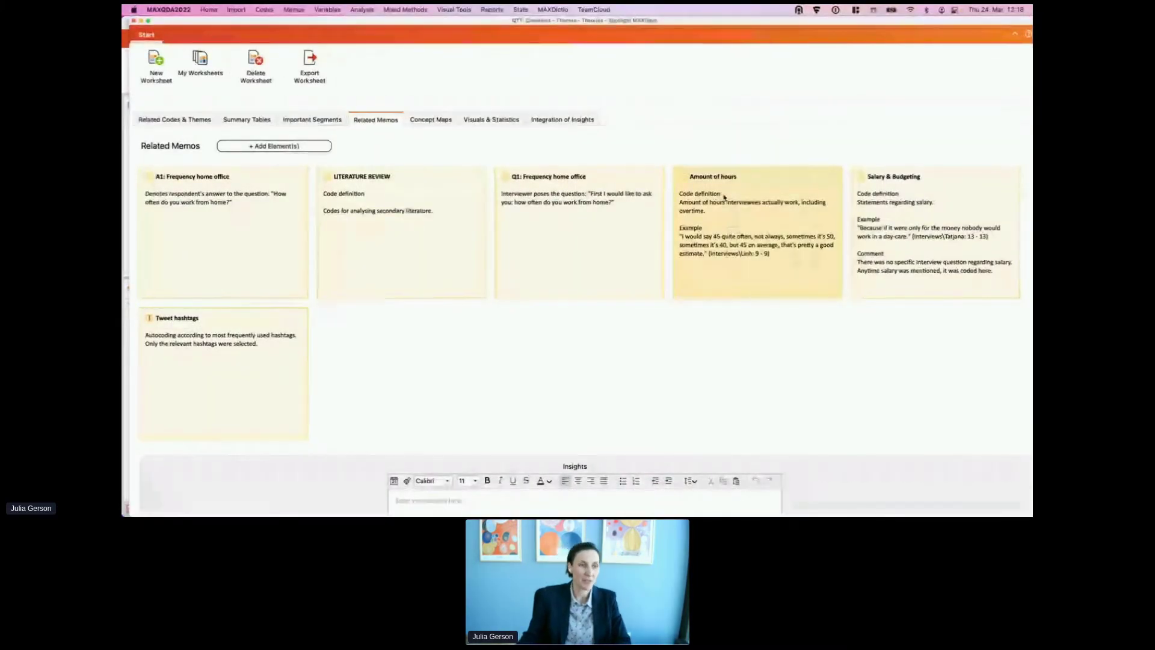
Step: View and close the Salary & Budgeting memo, then copy the whole Related Memos content
double_click(934, 237)
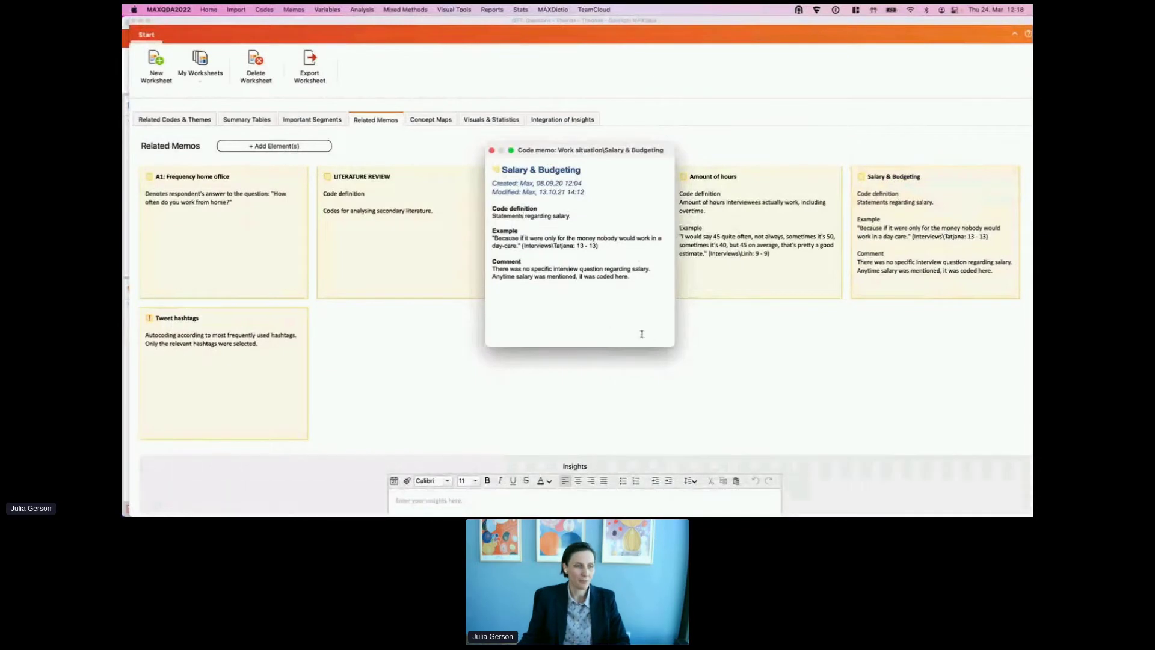
left_click_drag(673, 344, 704, 406)
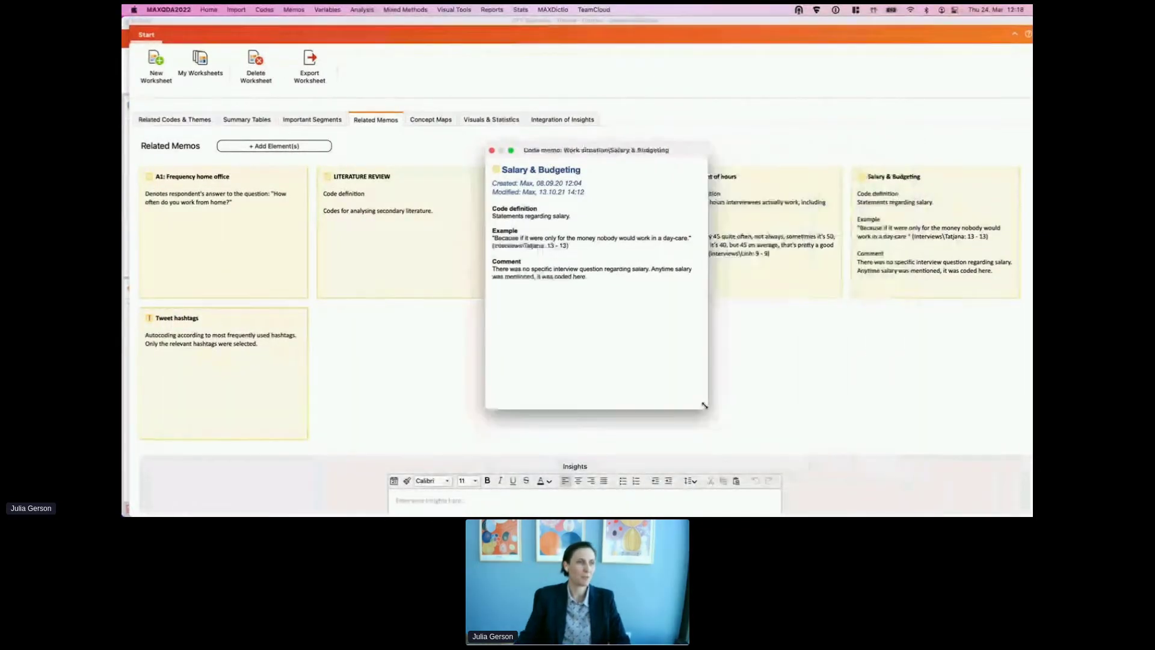
left_click(492, 150)
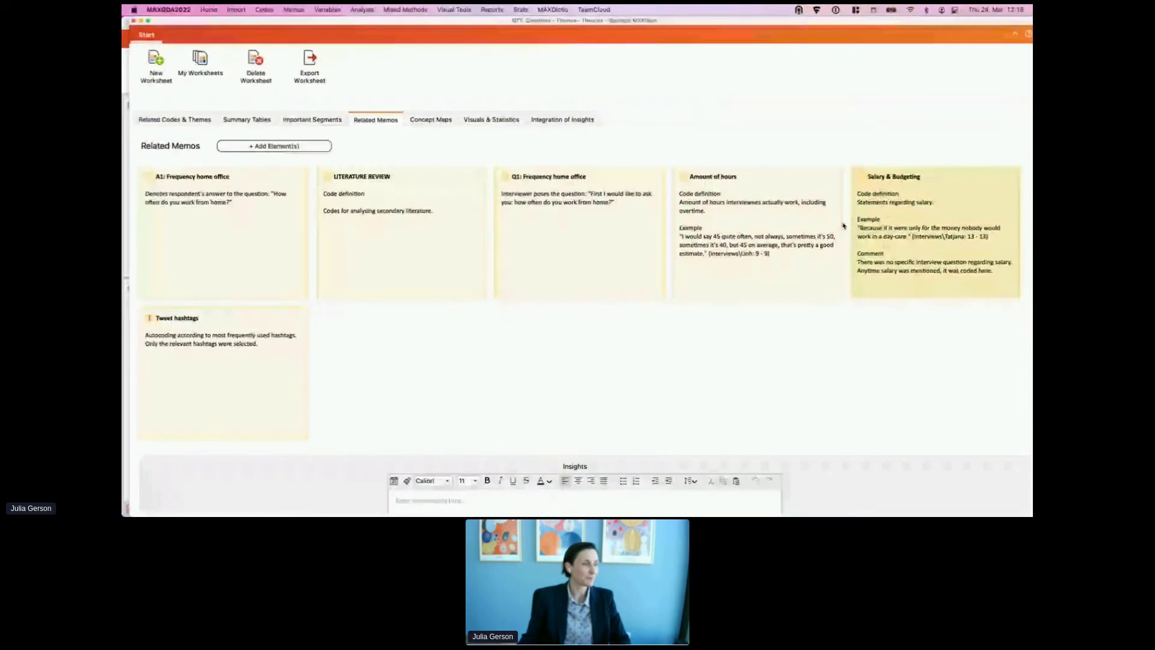
right_click(374, 121)
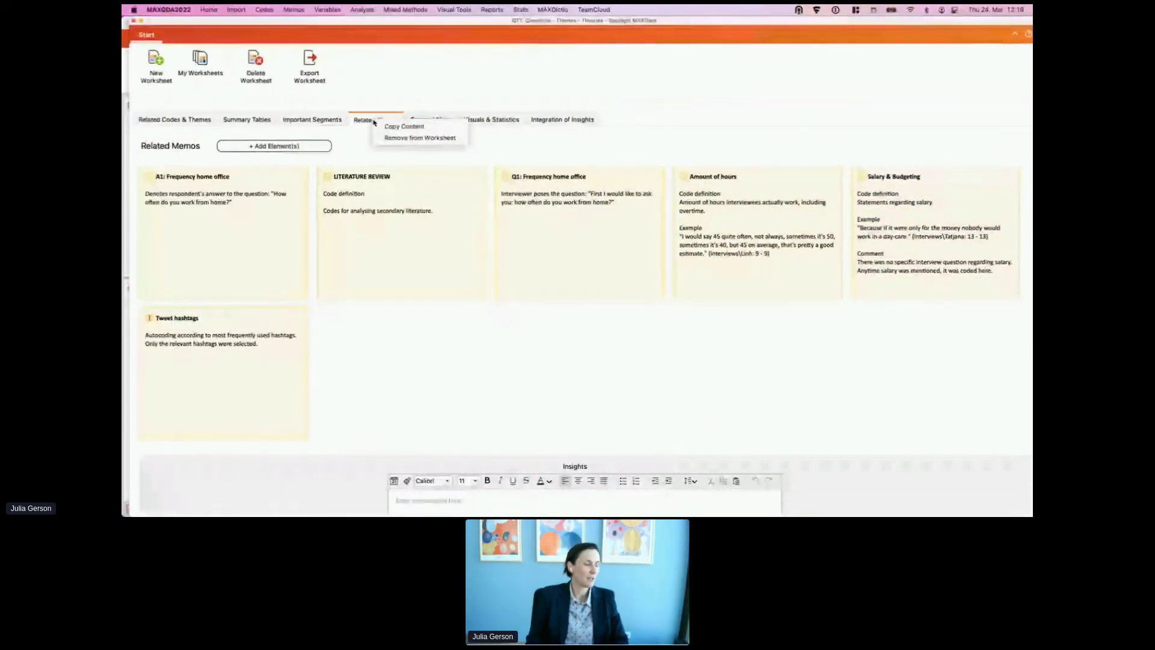
left_click(406, 127)
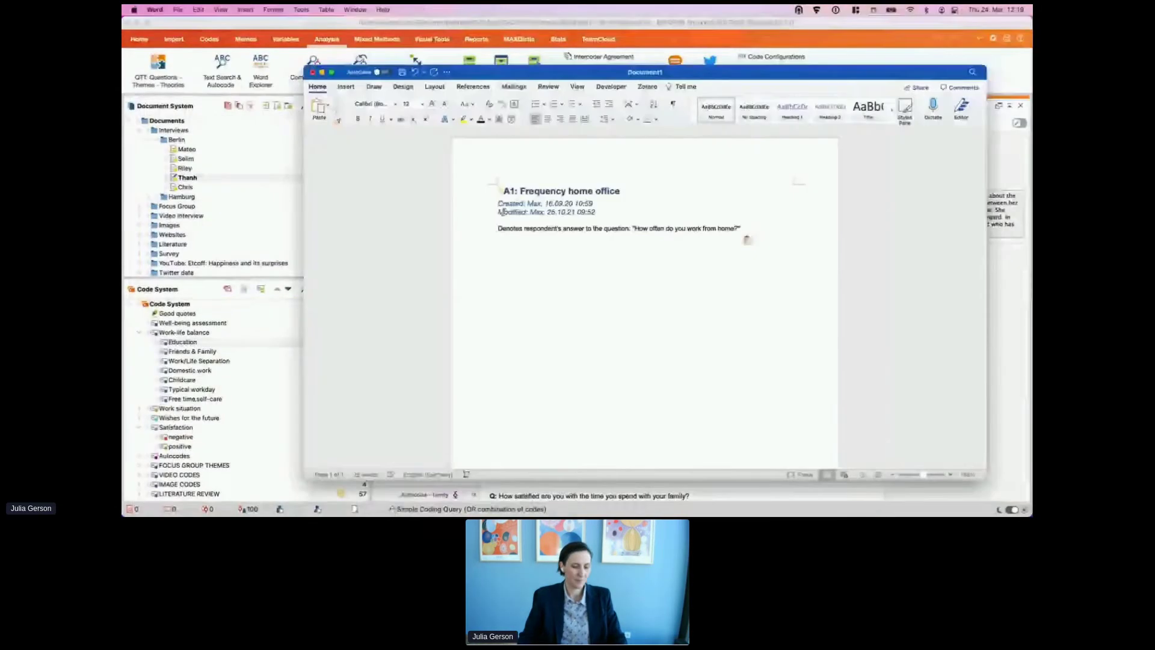
Step: Check Document1's pasted memos down to Tweet hashtags, then return to the MAXQDA worksheet
scroll(555, 261, "down", 6)
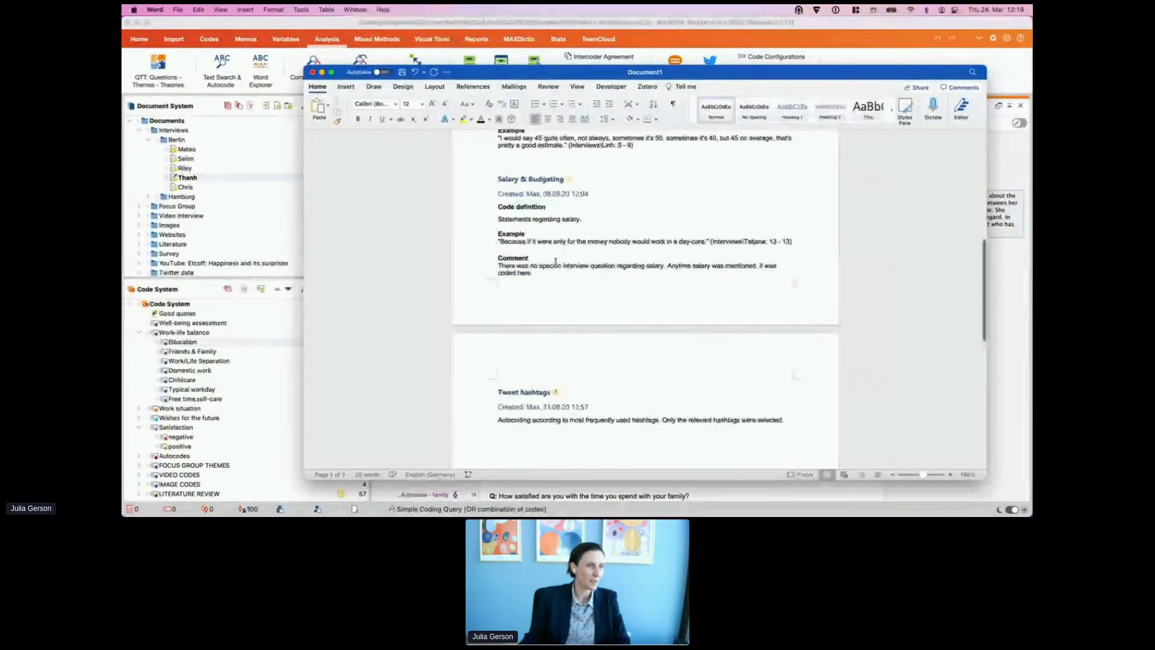
scroll(556, 261, "up", 10)
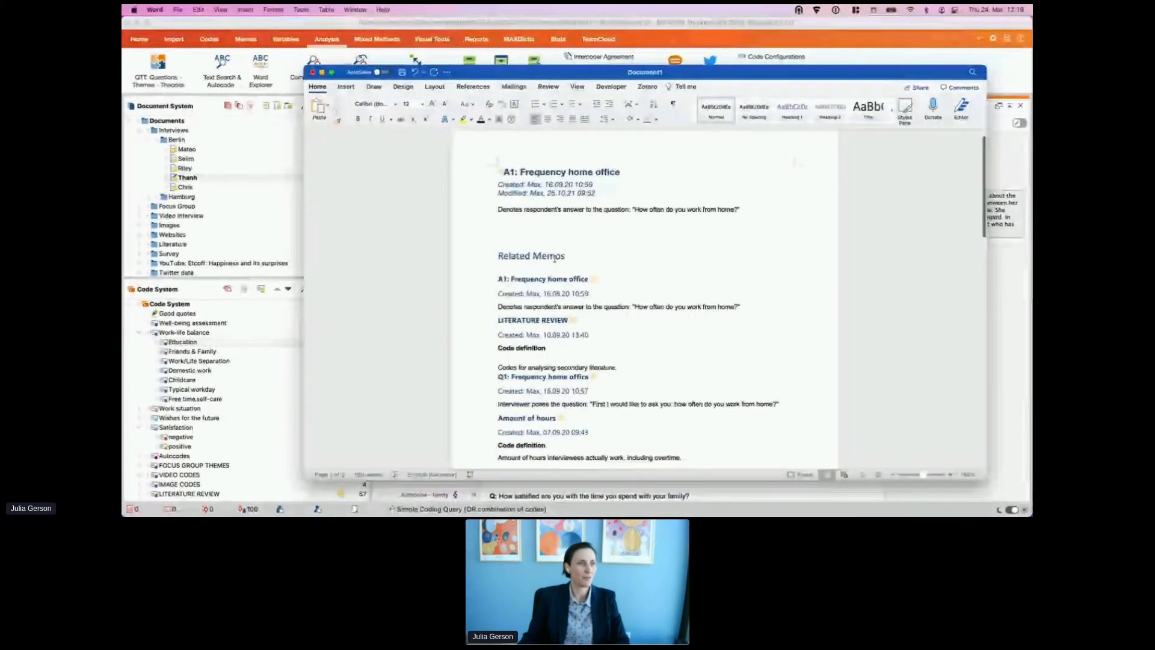
scroll(500, 252, "down", 2)
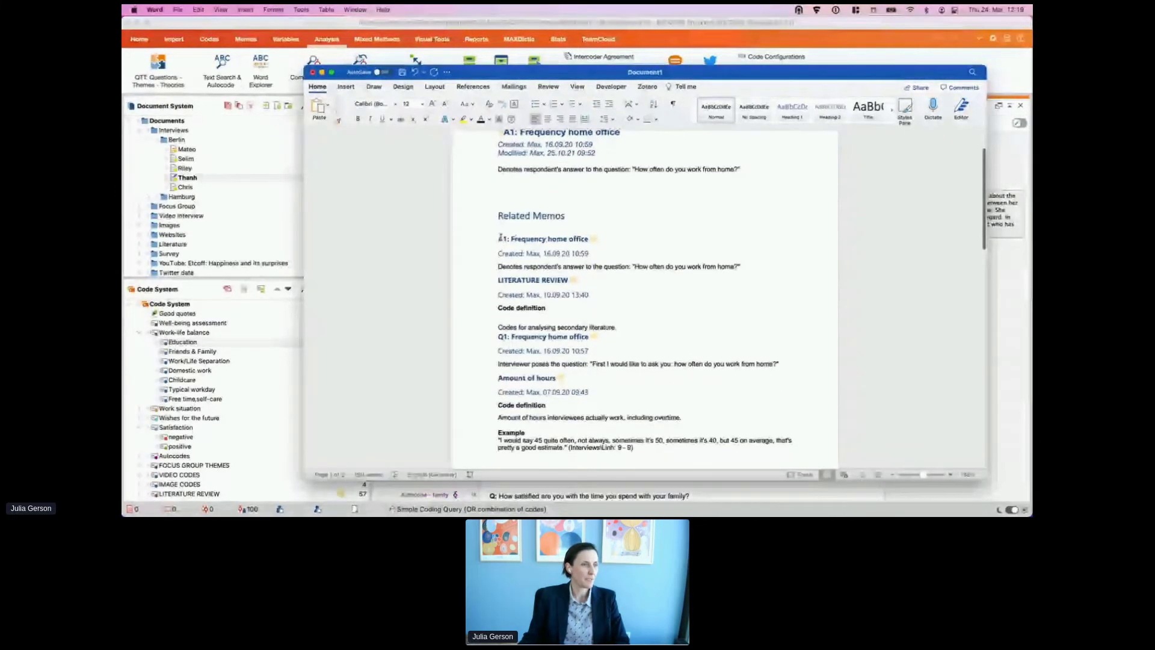
scroll(489, 286, "down", 2)
scroll(489, 286, "down", 8)
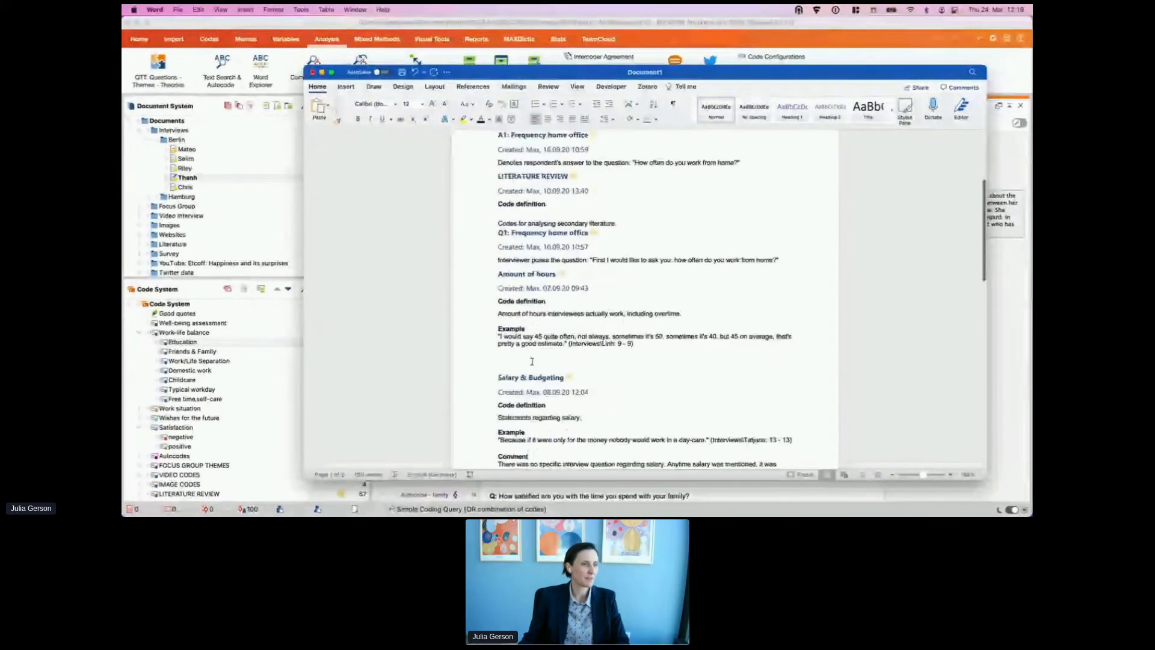
scroll(516, 325, "down", 5)
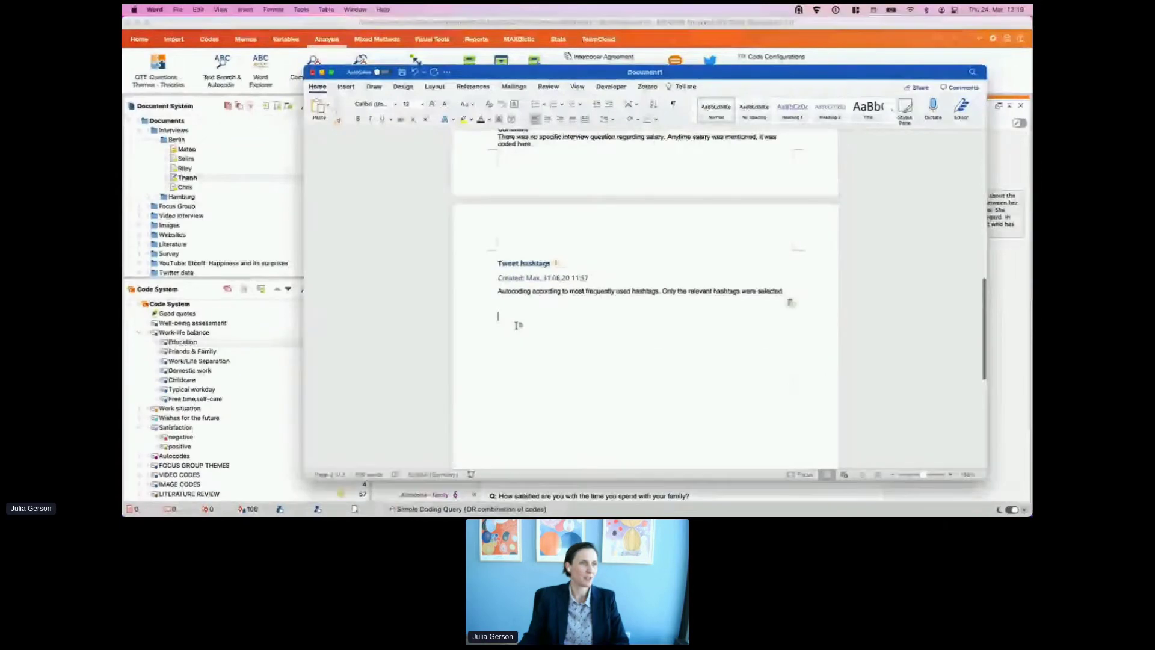
scroll(518, 326, "up", 15)
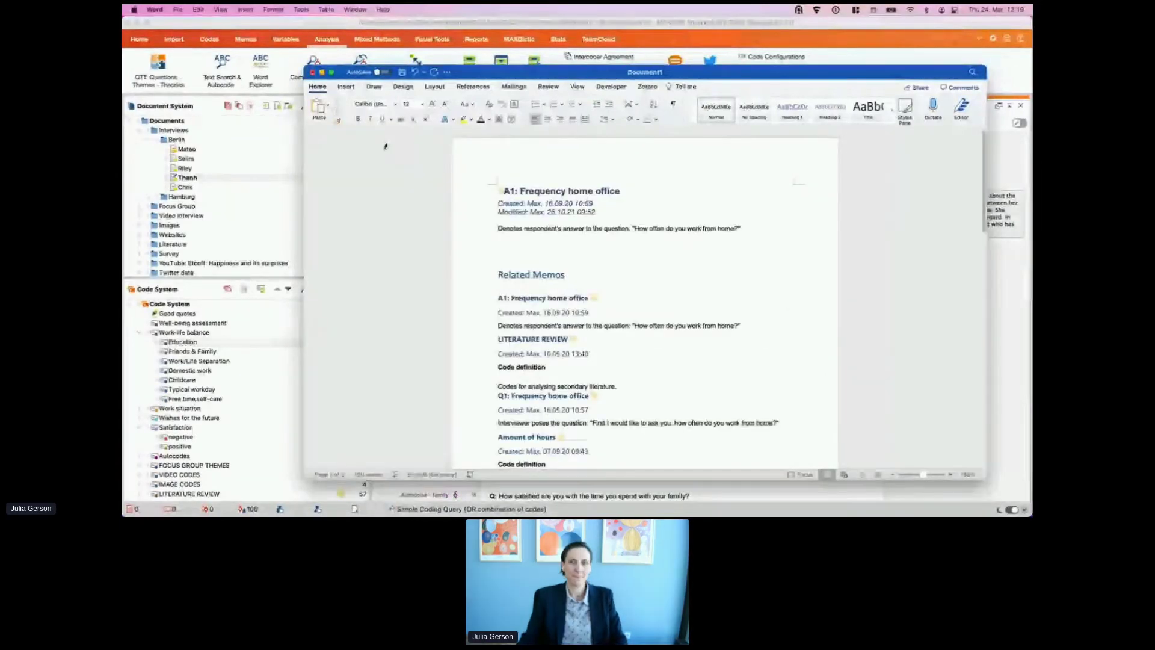
key("super+Tab")
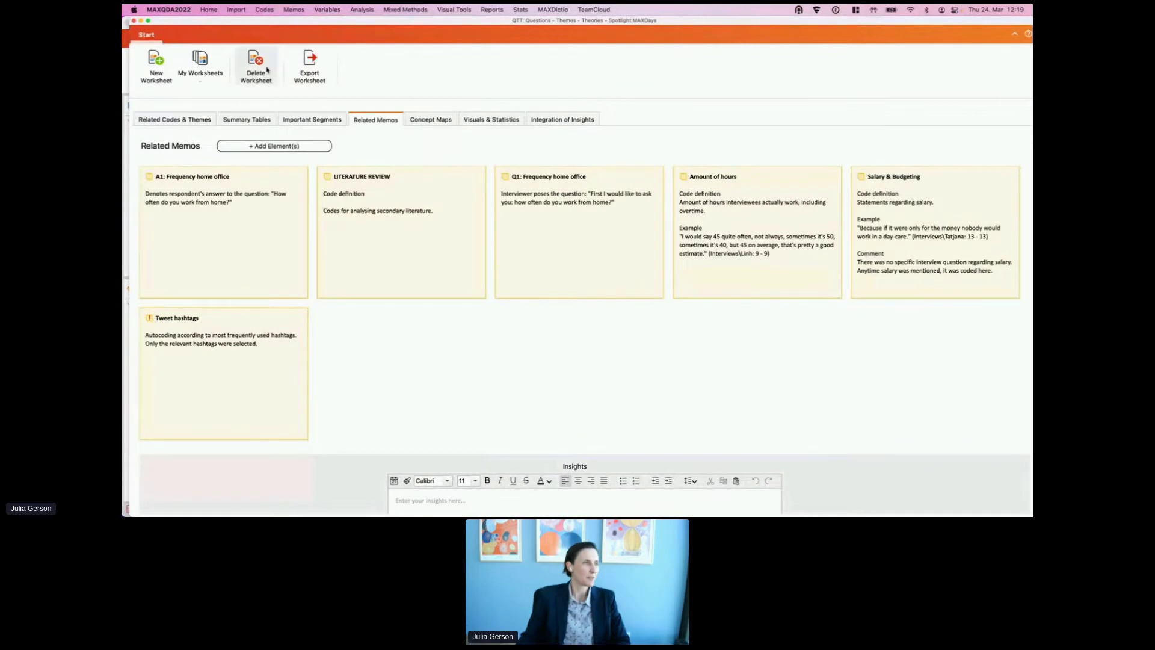
Step: Export Worksheet 1 to the Desktop as Worksheet 1.docx
left_click(200, 75)
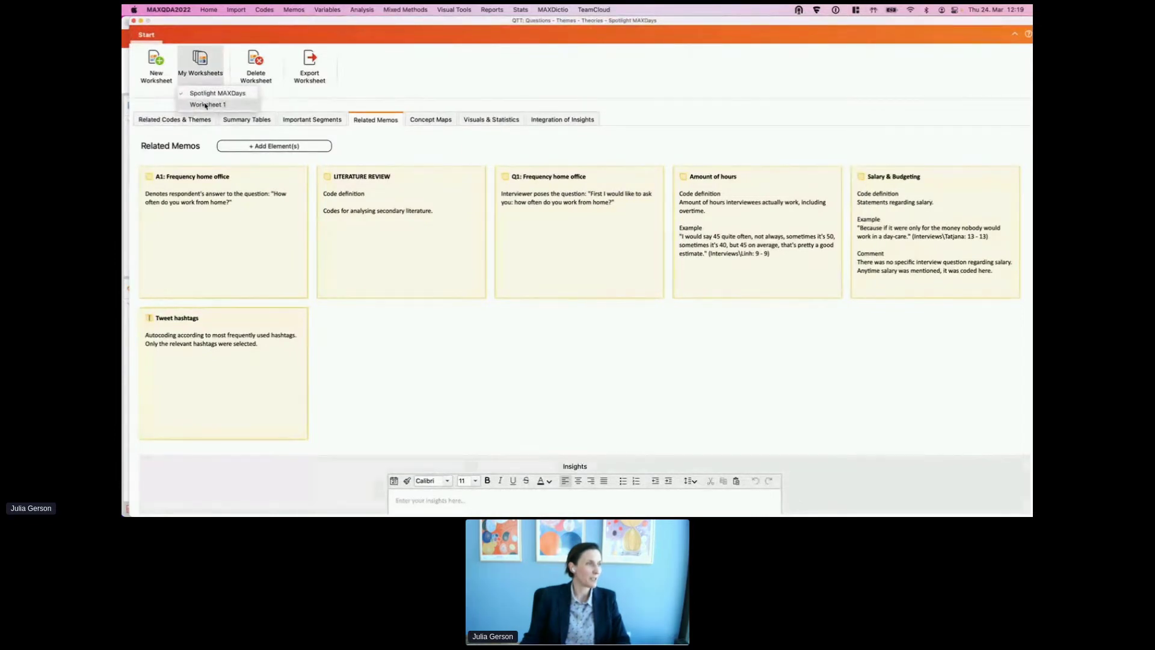
left_click(205, 104)
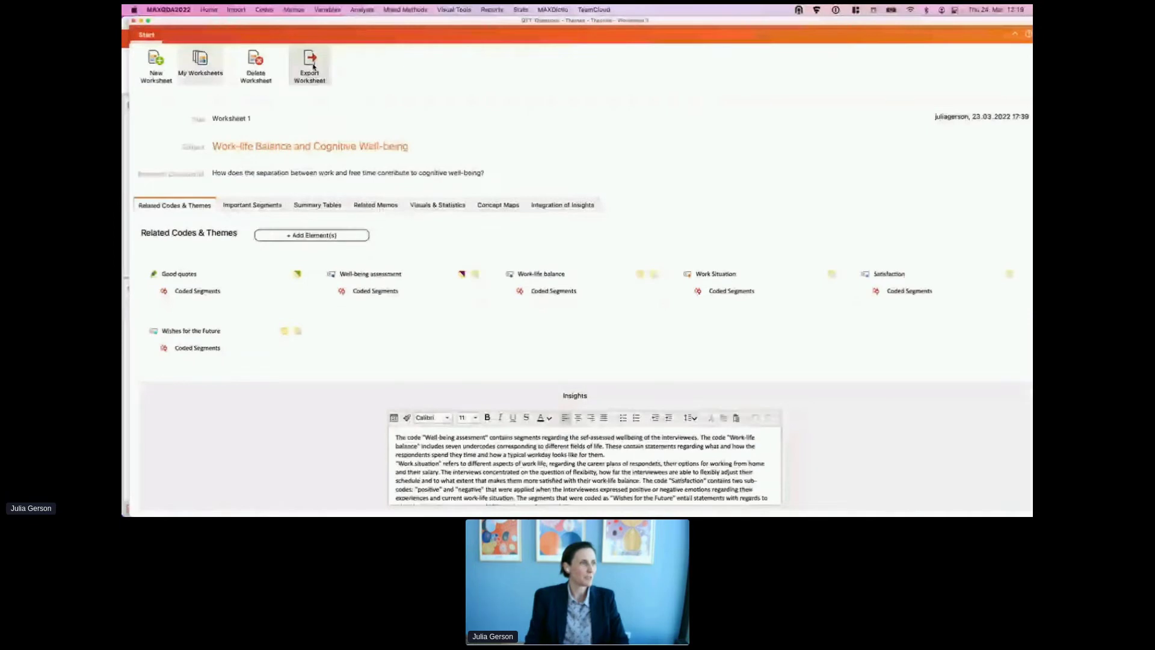
left_click(311, 65)
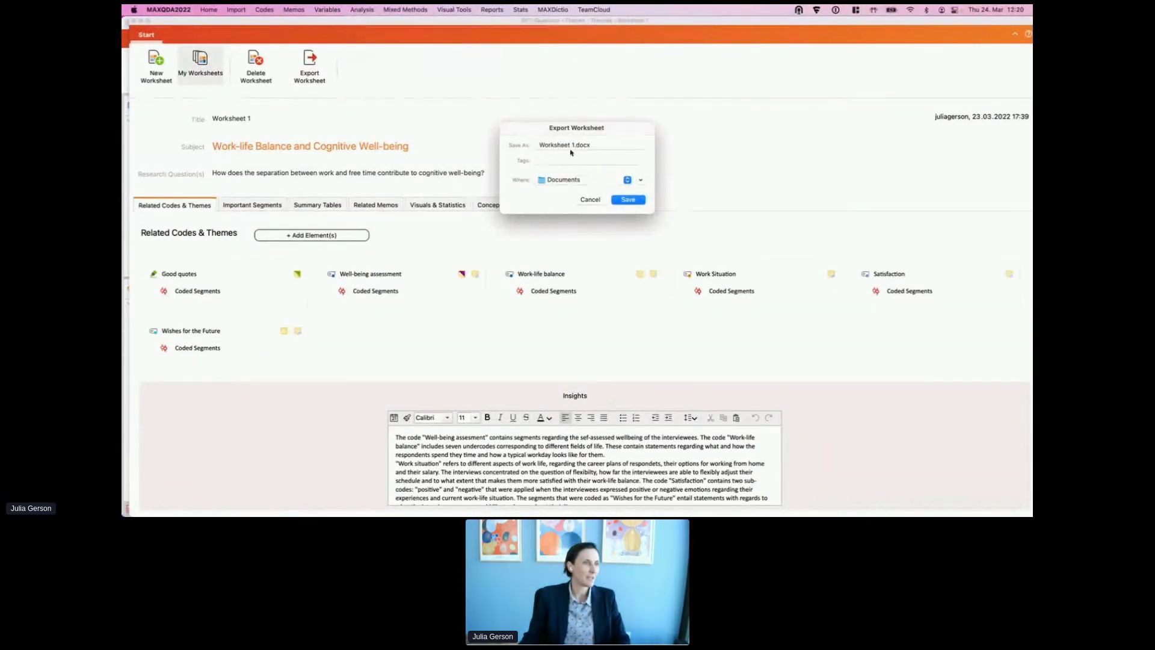
left_click(593, 181)
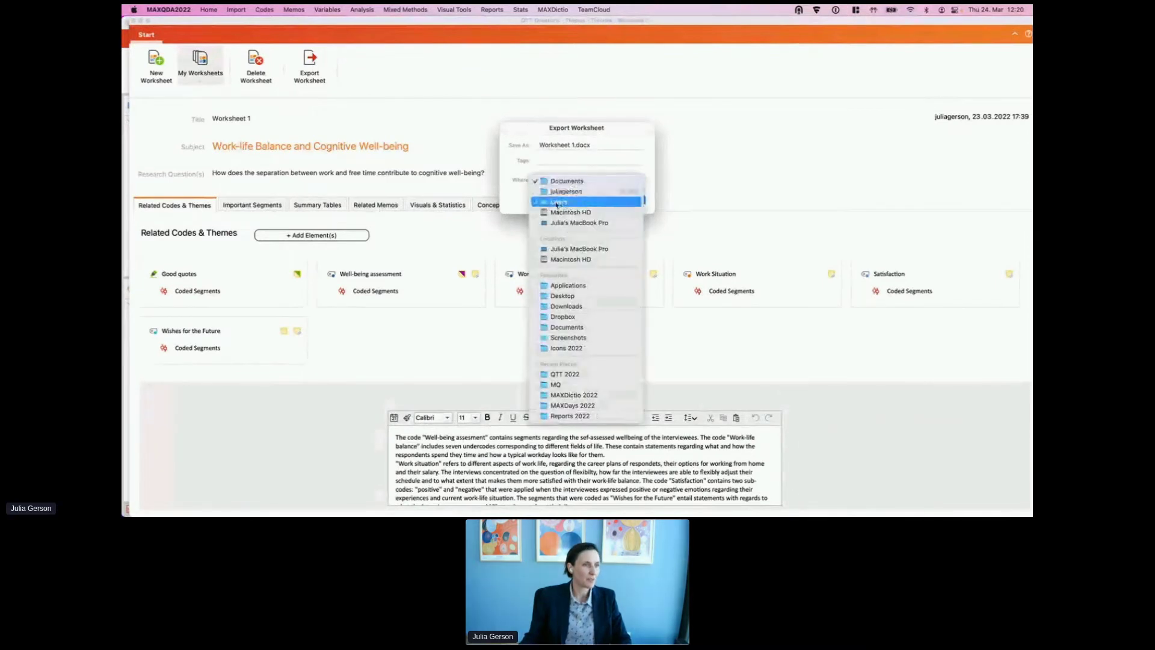
left_click(577, 296)
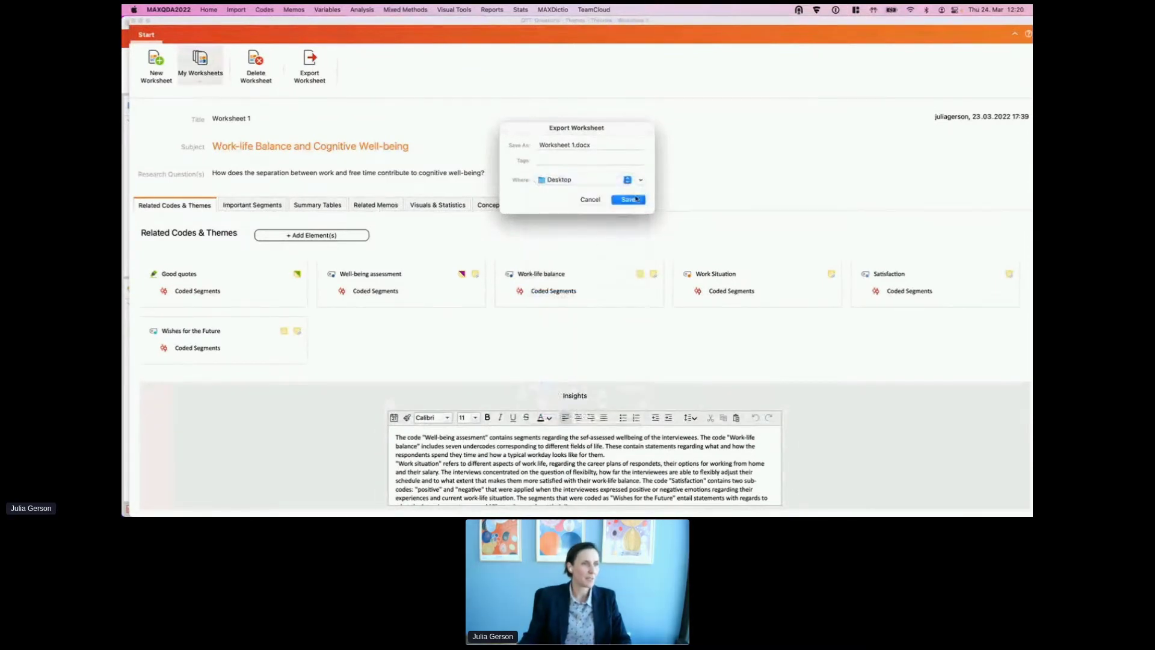
left_click(629, 199)
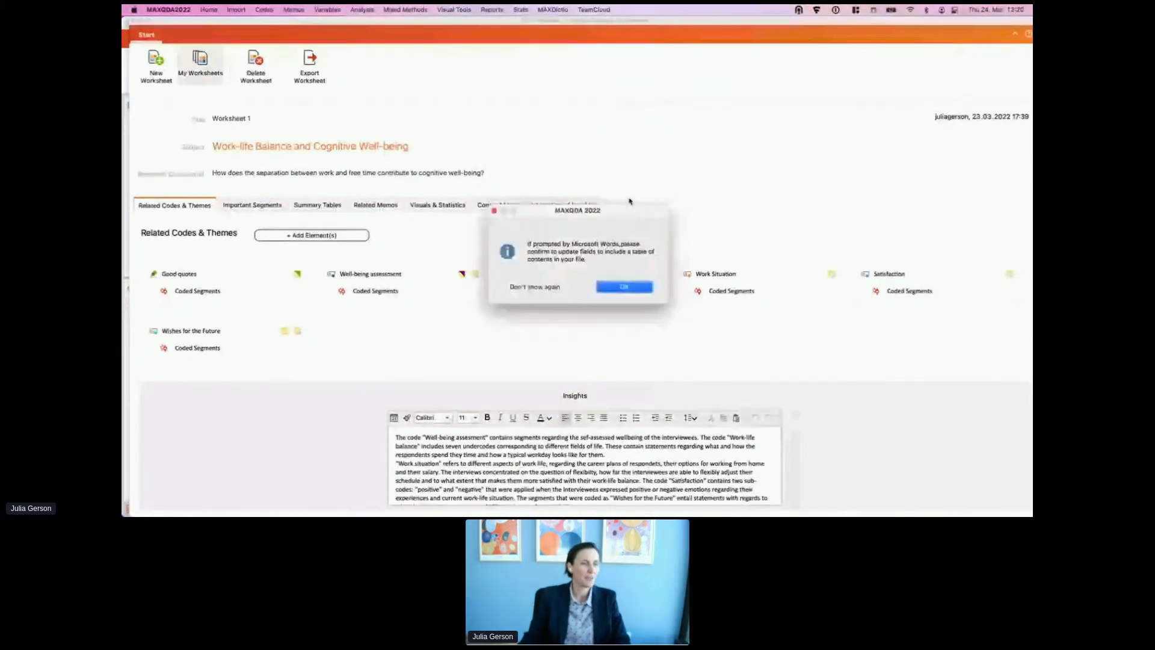
Step: Acknowledge the Word-fields notice, suppressing it in future, and close the QTT window
left_click_drag(542, 211, 537, 80)
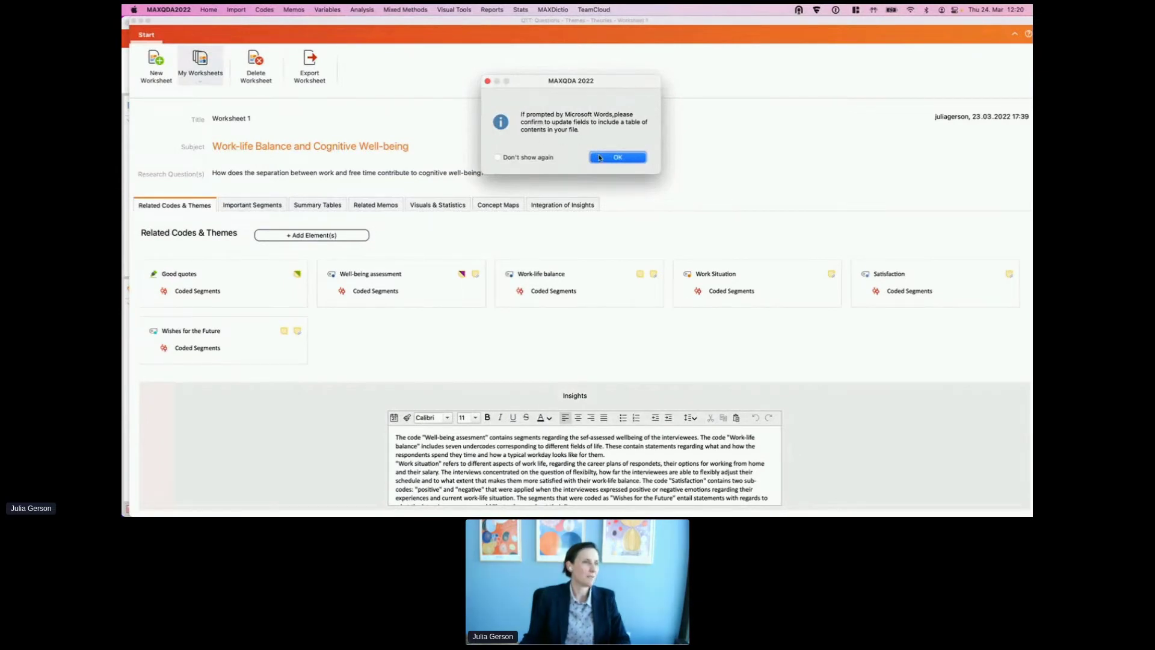
left_click(502, 158)
left_click(615, 158)
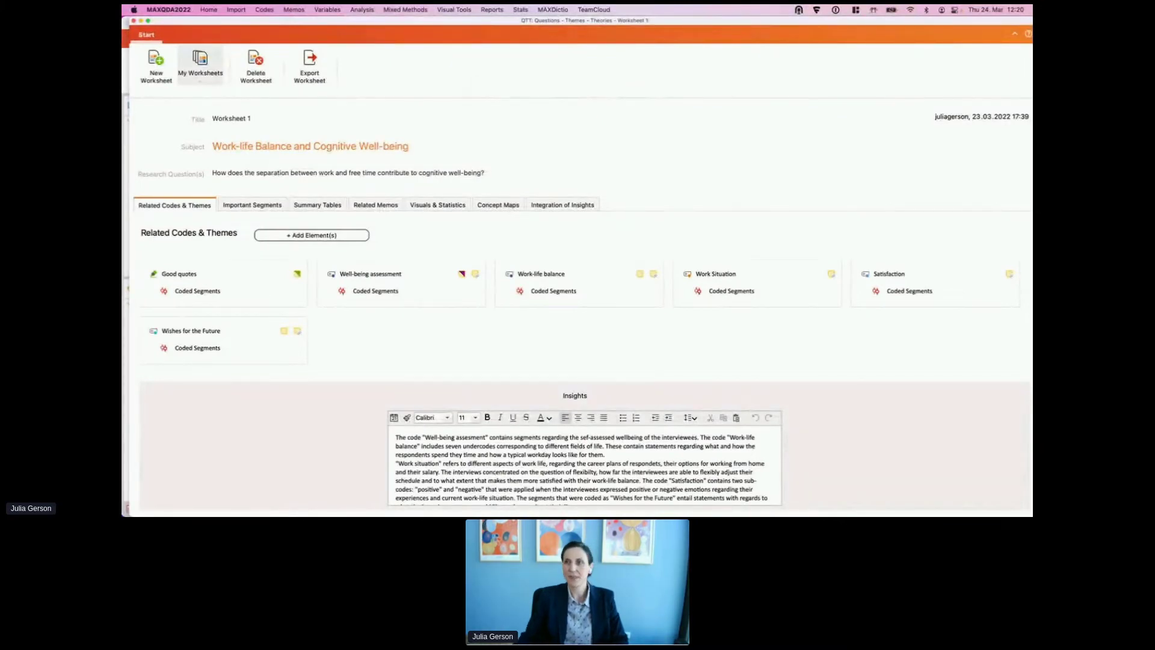
key("super+w")
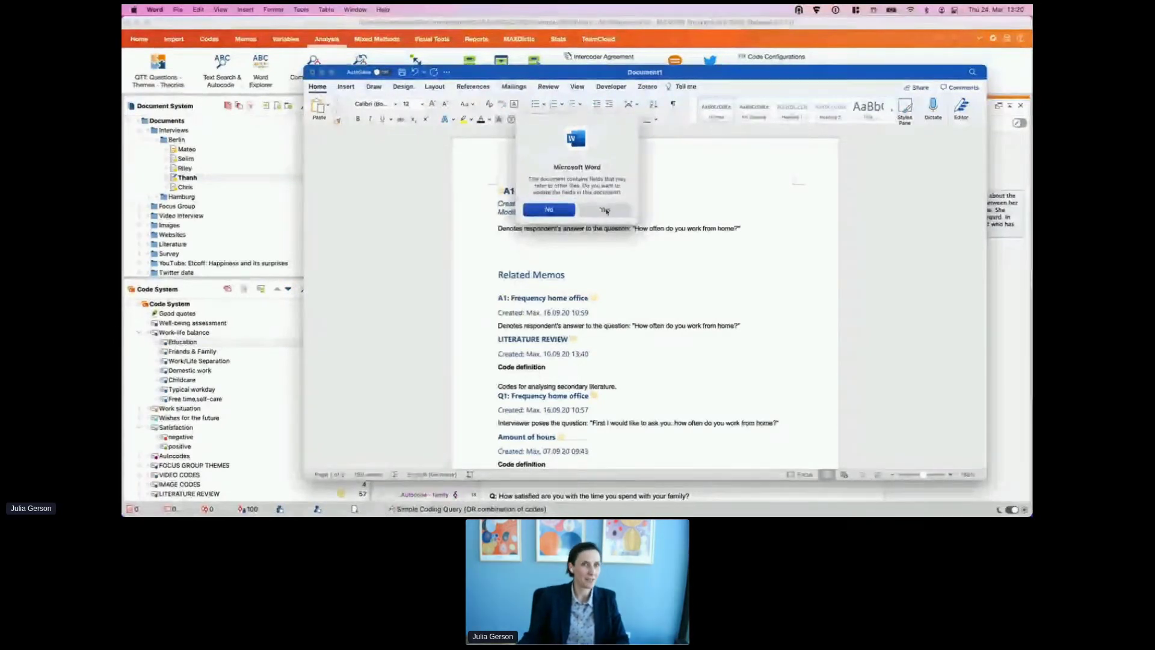
left_click(600, 208)
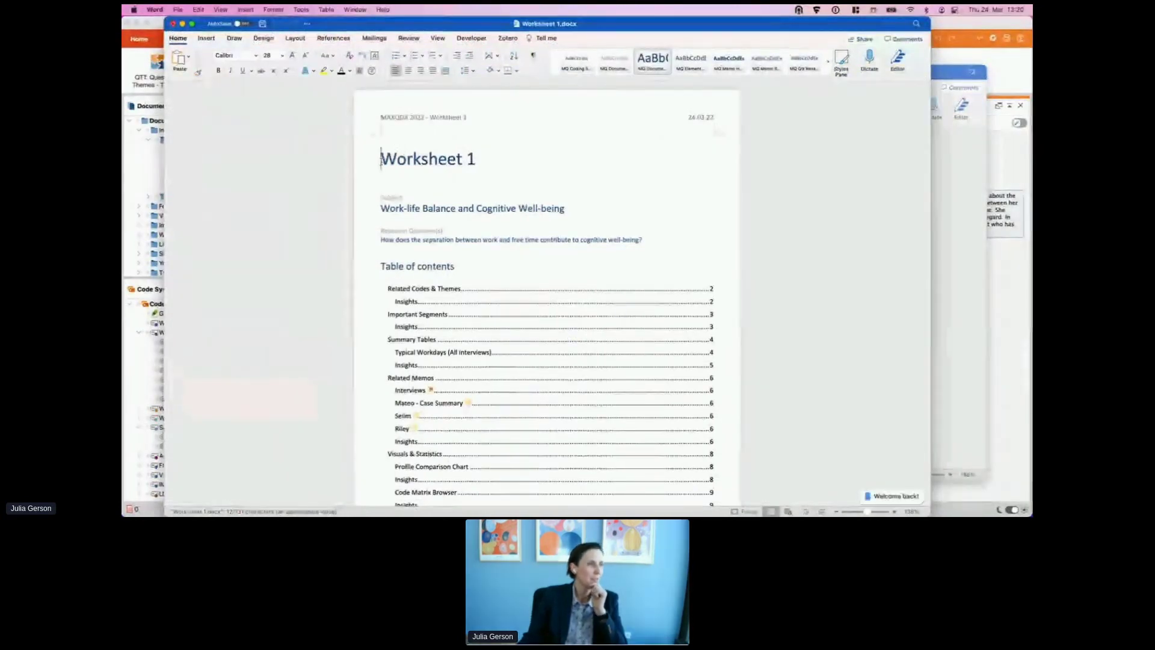
left_click_drag(382, 158, 497, 165)
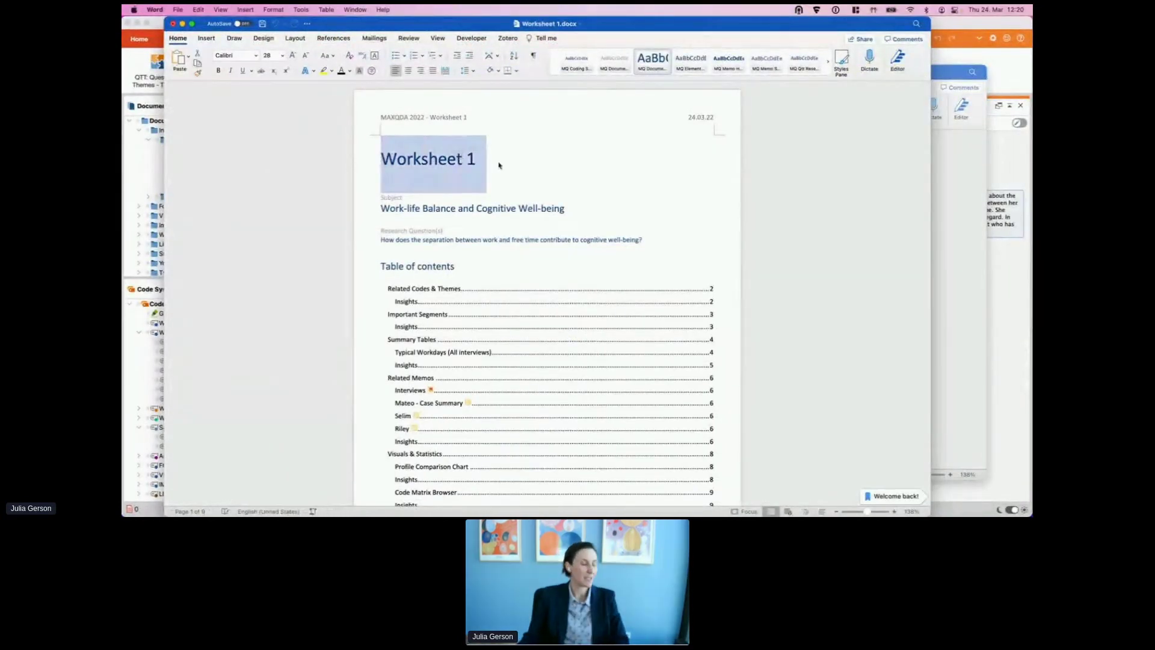
left_click(474, 162)
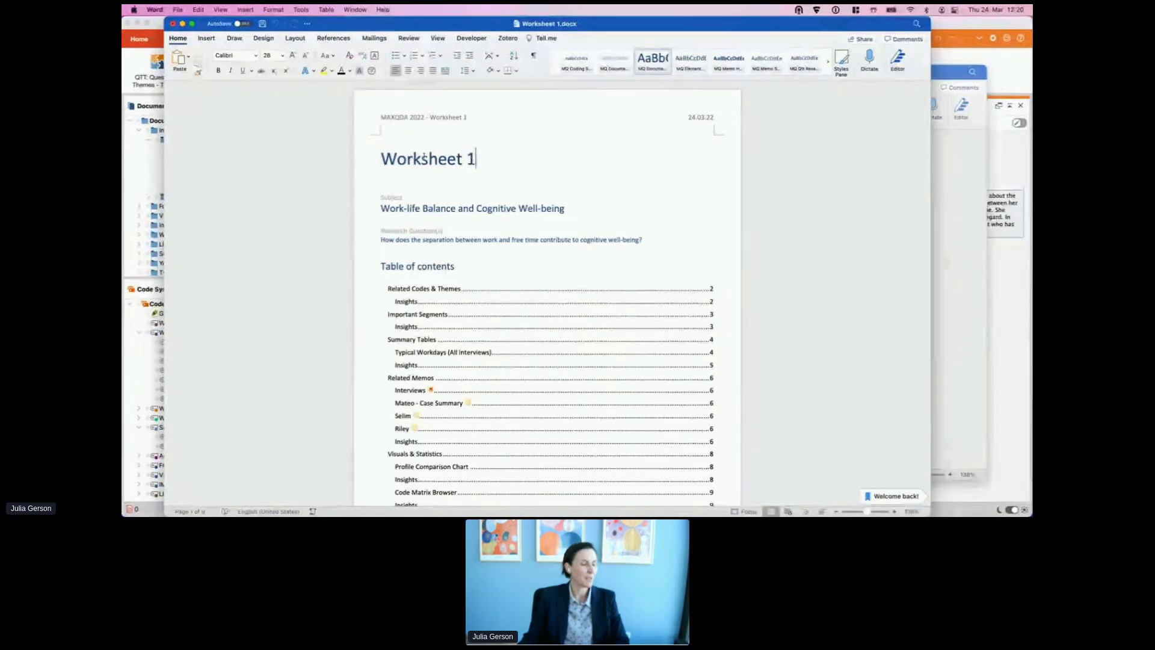
left_click(368, 159)
left_click(510, 159)
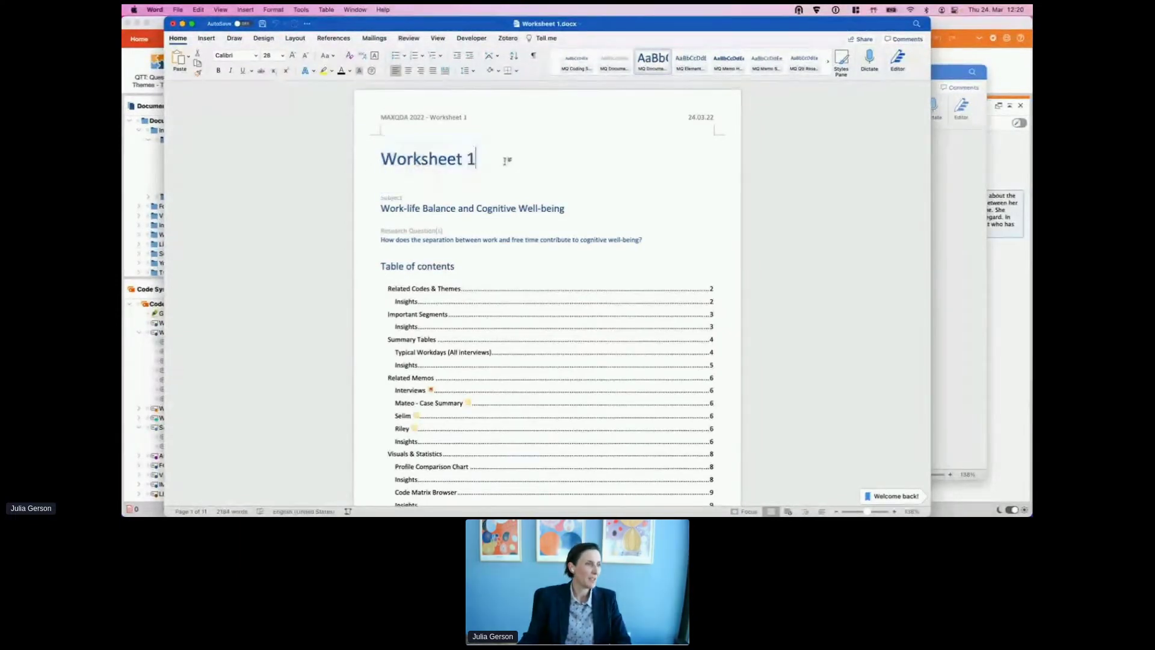
left_click_drag(377, 208, 566, 207)
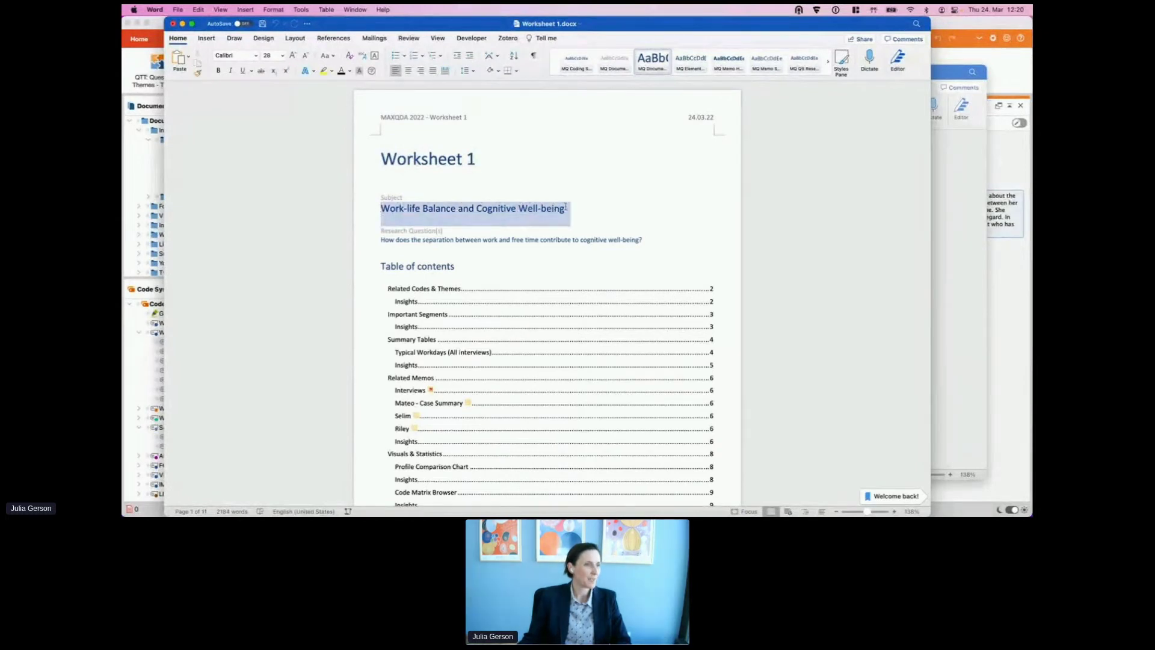
left_click(396, 238)
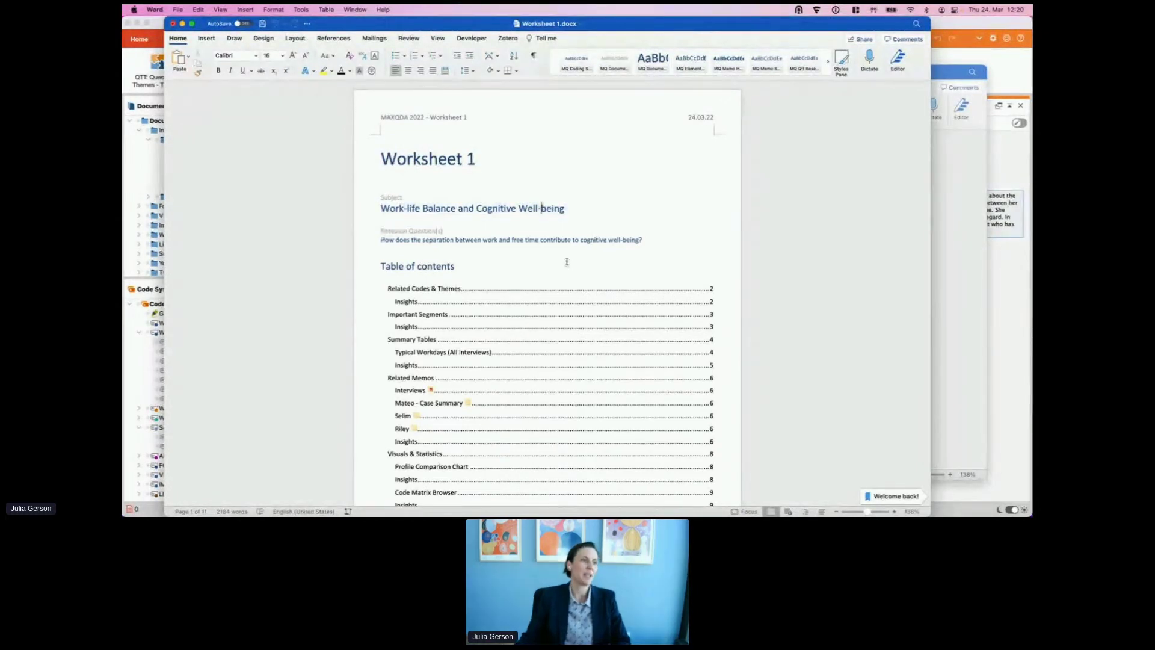
scroll(569, 263, "down", 5)
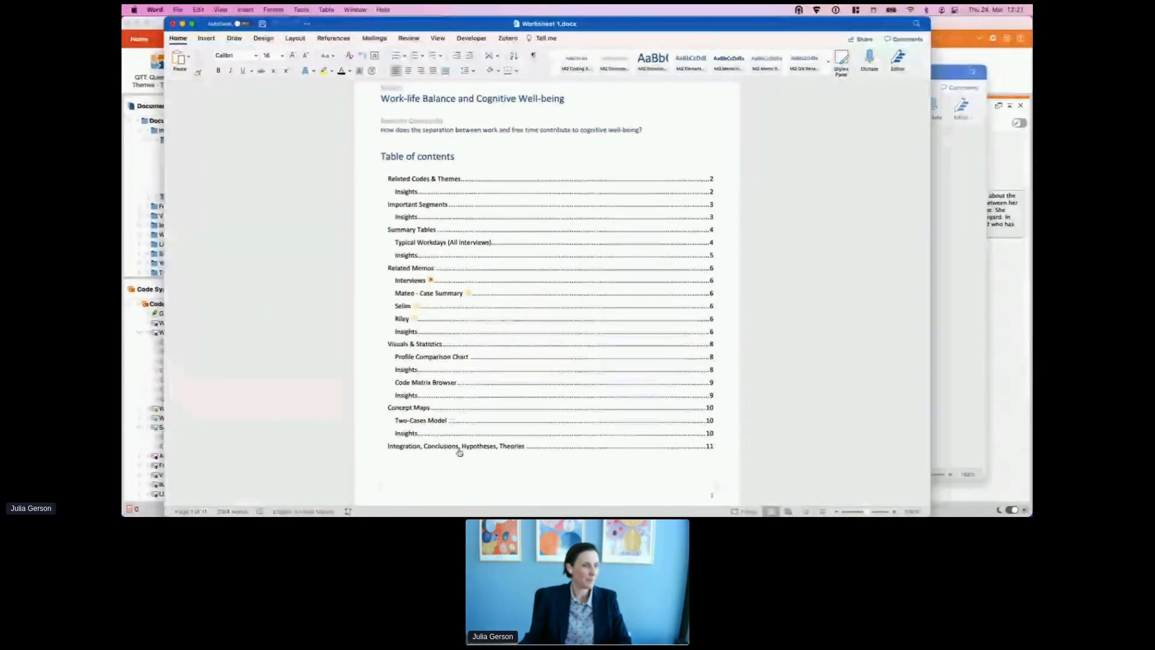
left_click(432, 180)
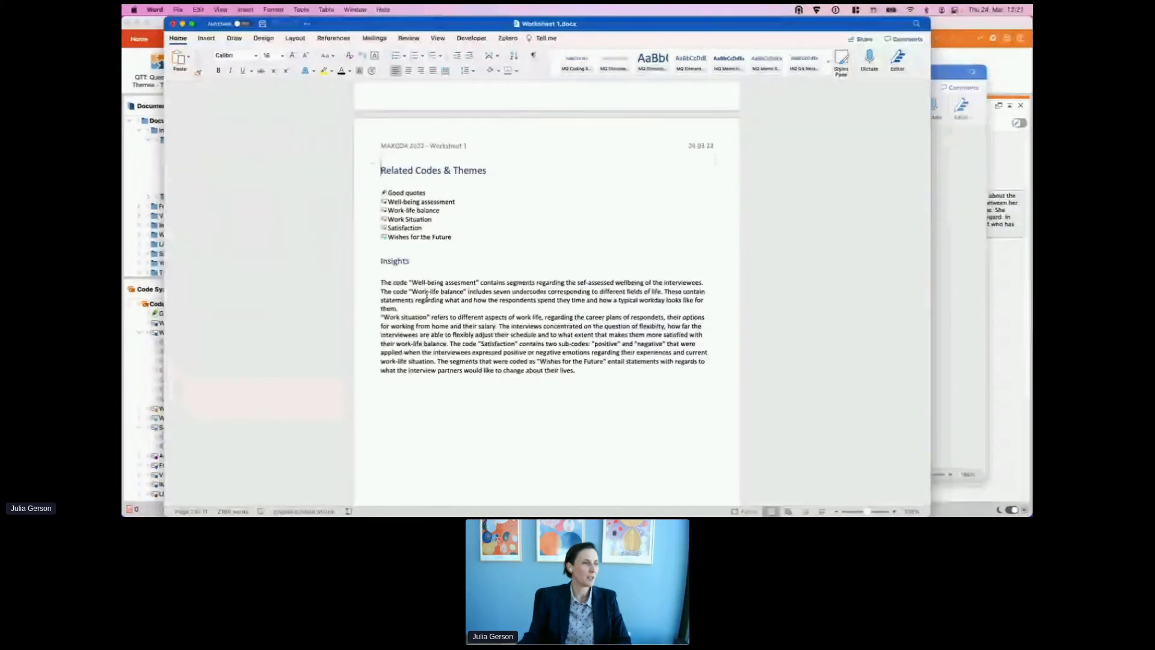
scroll(460, 257, "down", 2)
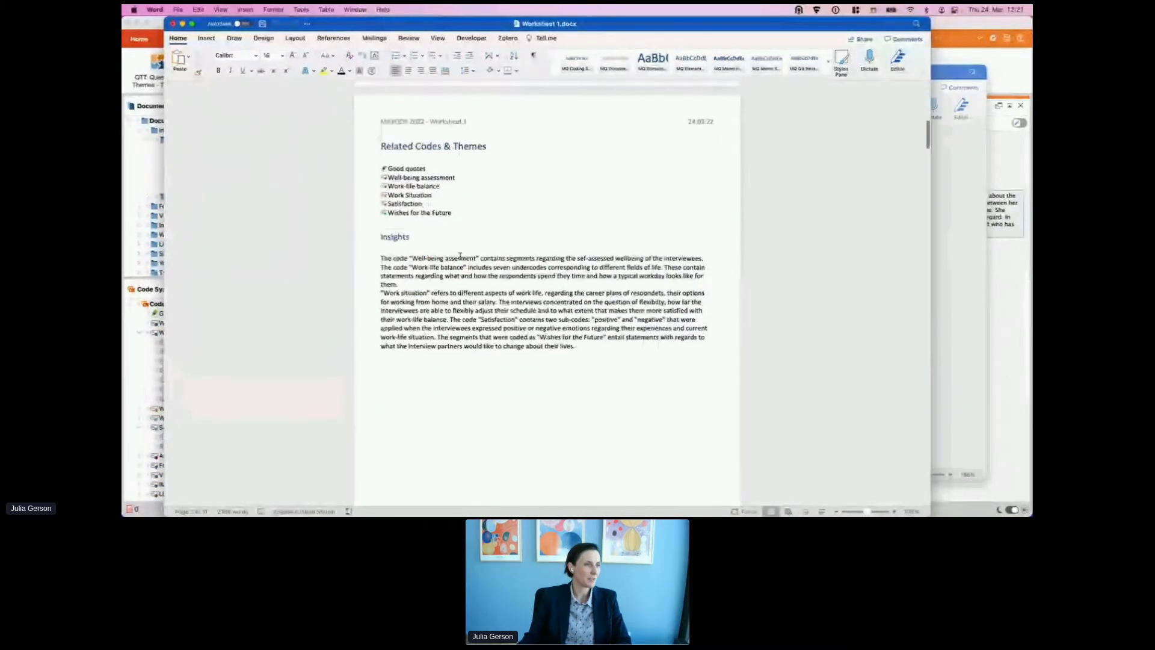
scroll(460, 256, "down", 10)
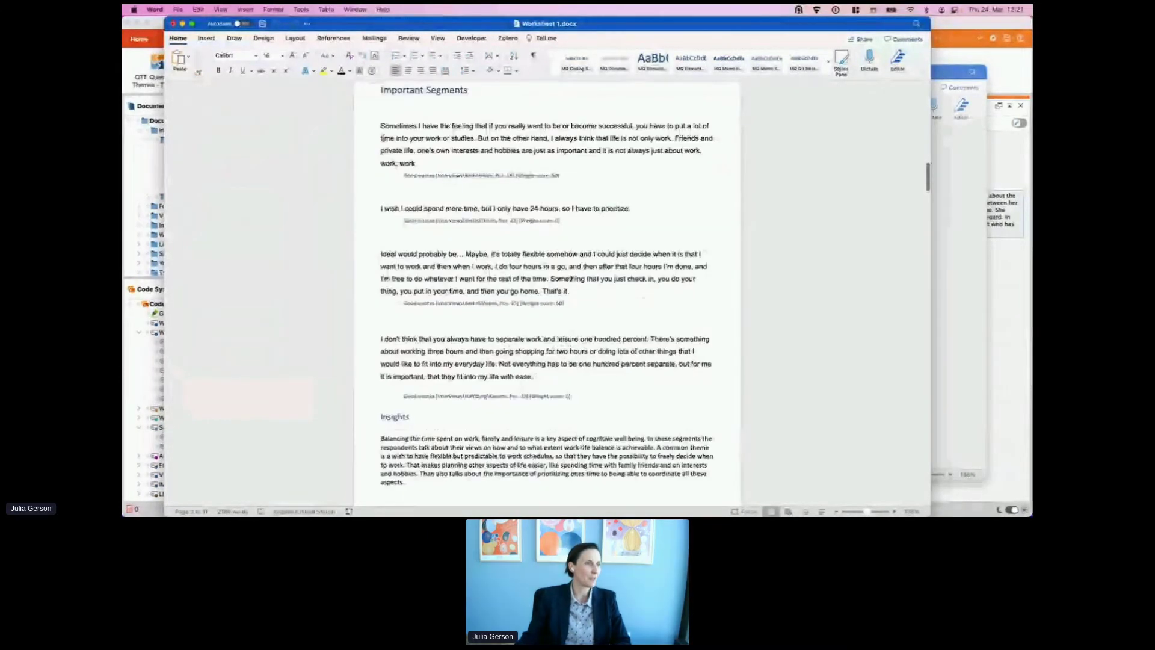
scroll(399, 116, "down", 3)
left_click_drag(400, 120, 575, 125)
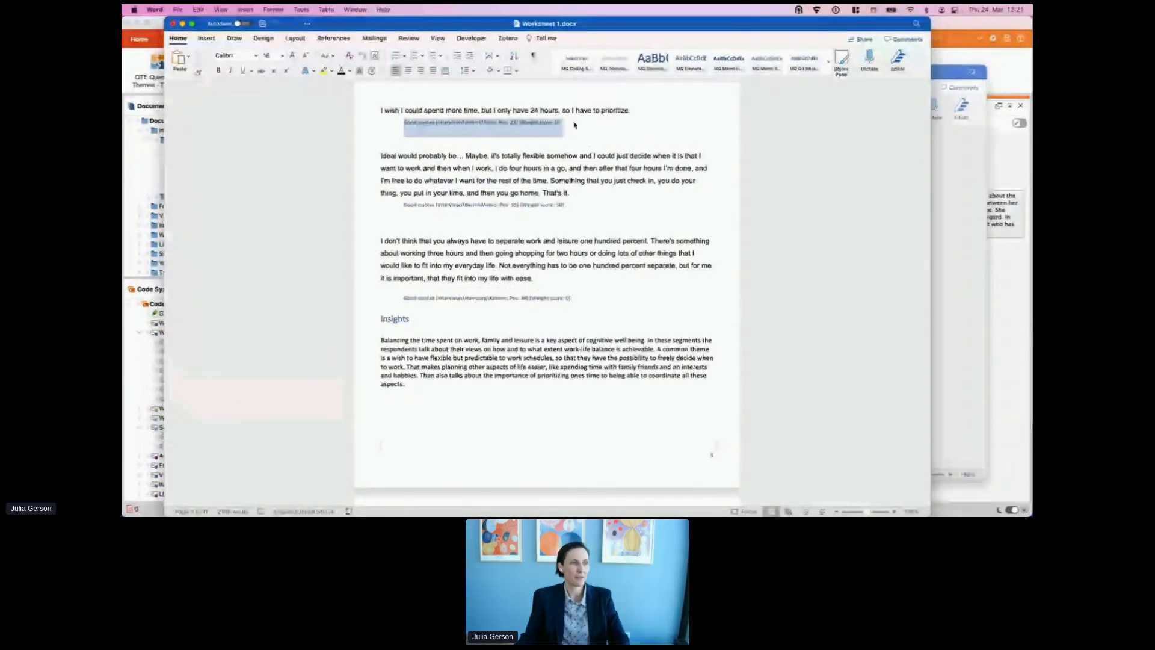
scroll(423, 315, "down", 1)
scroll(423, 316, "down", 10)
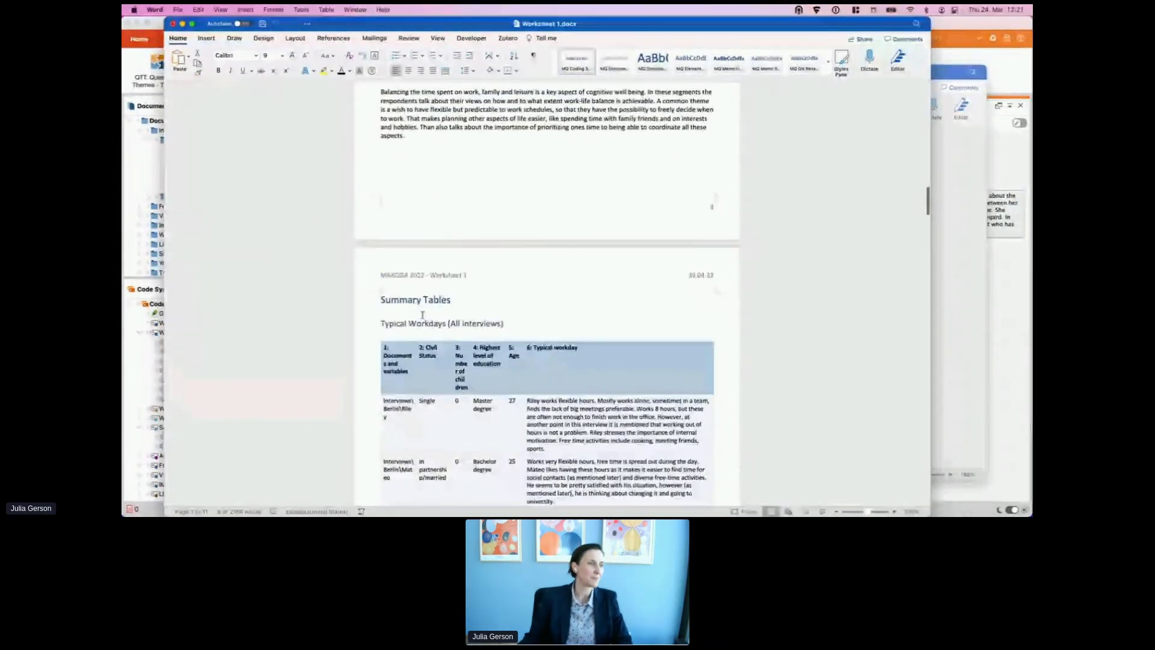
scroll(410, 226, "down", 10)
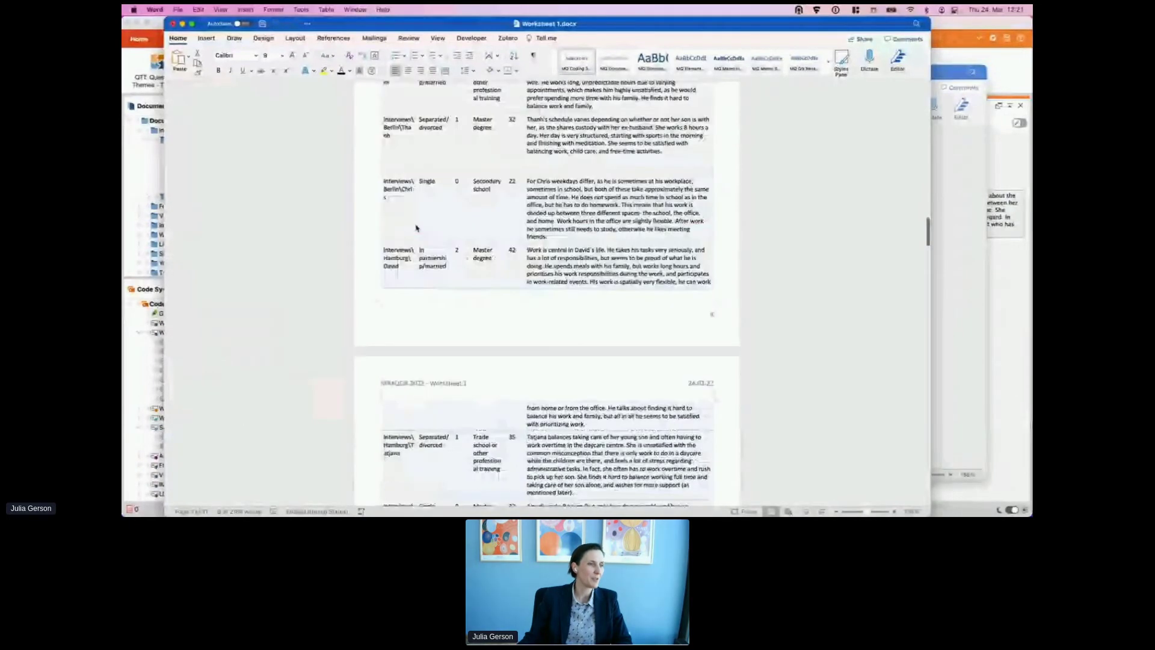
scroll(417, 233, "down", 15)
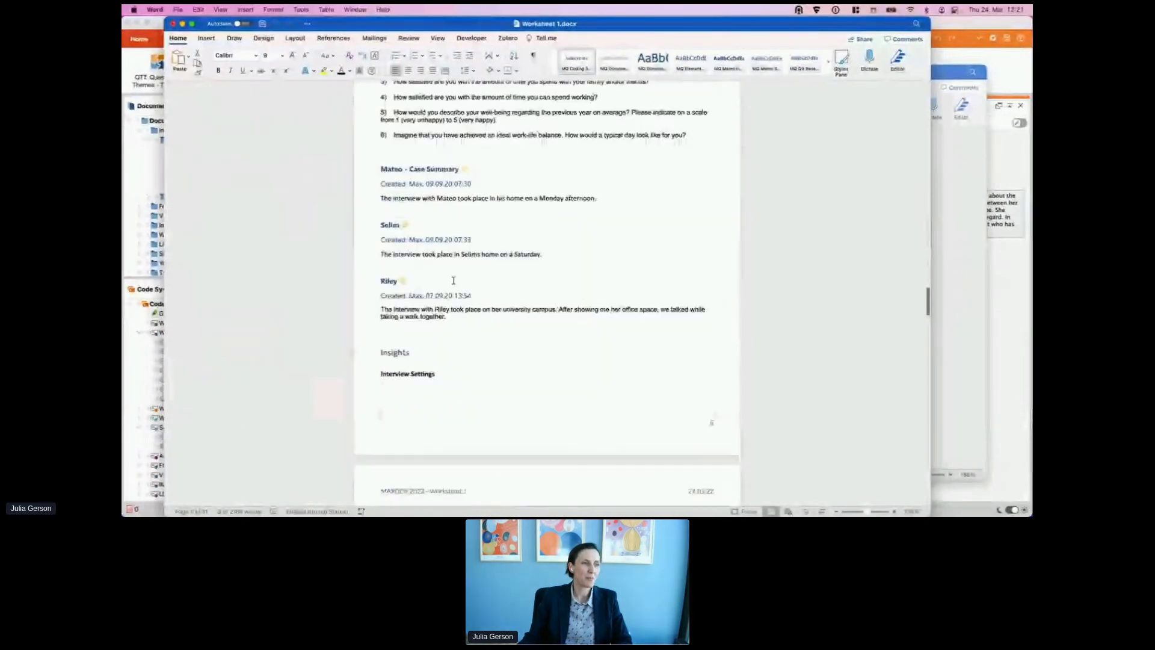
scroll(454, 281, "down", 15)
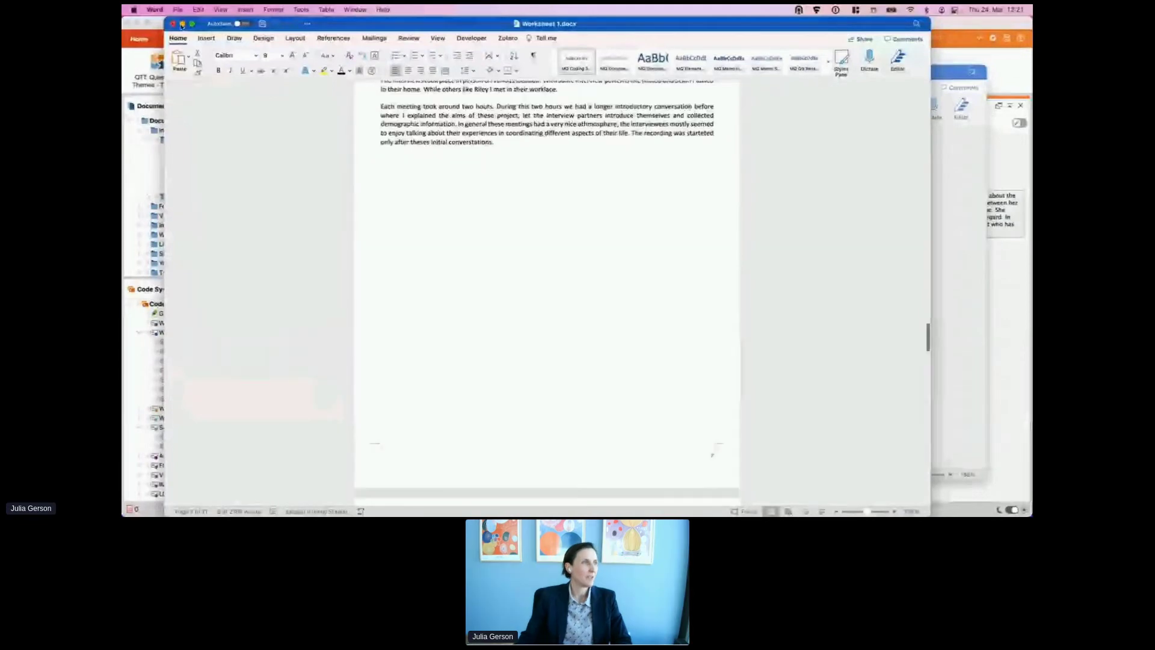
left_click_drag(335, 26, 378, 53)
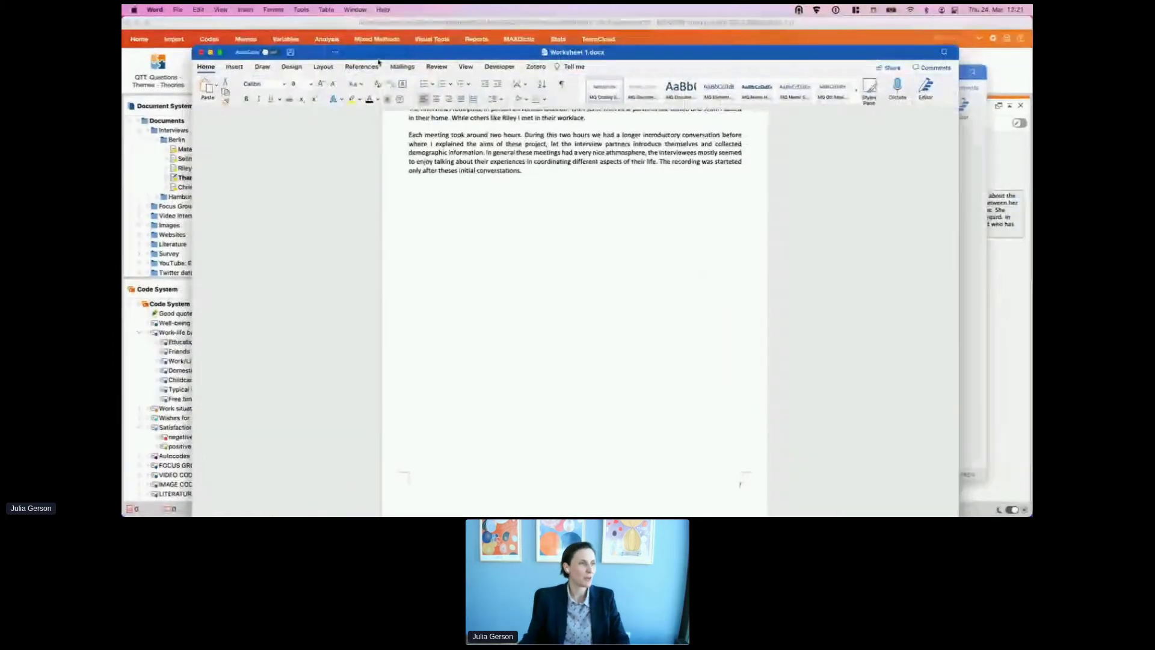
left_click_drag(454, 46, 490, 172)
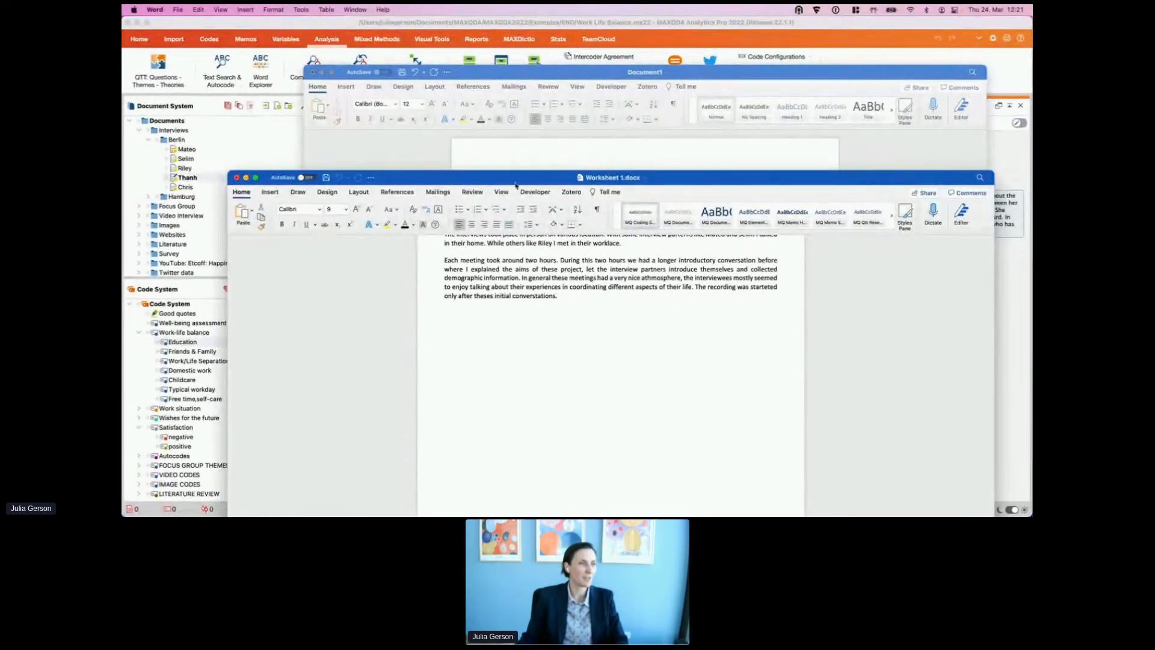
left_click_drag(488, 183, 415, 94)
scroll(620, 252, "up", 5)
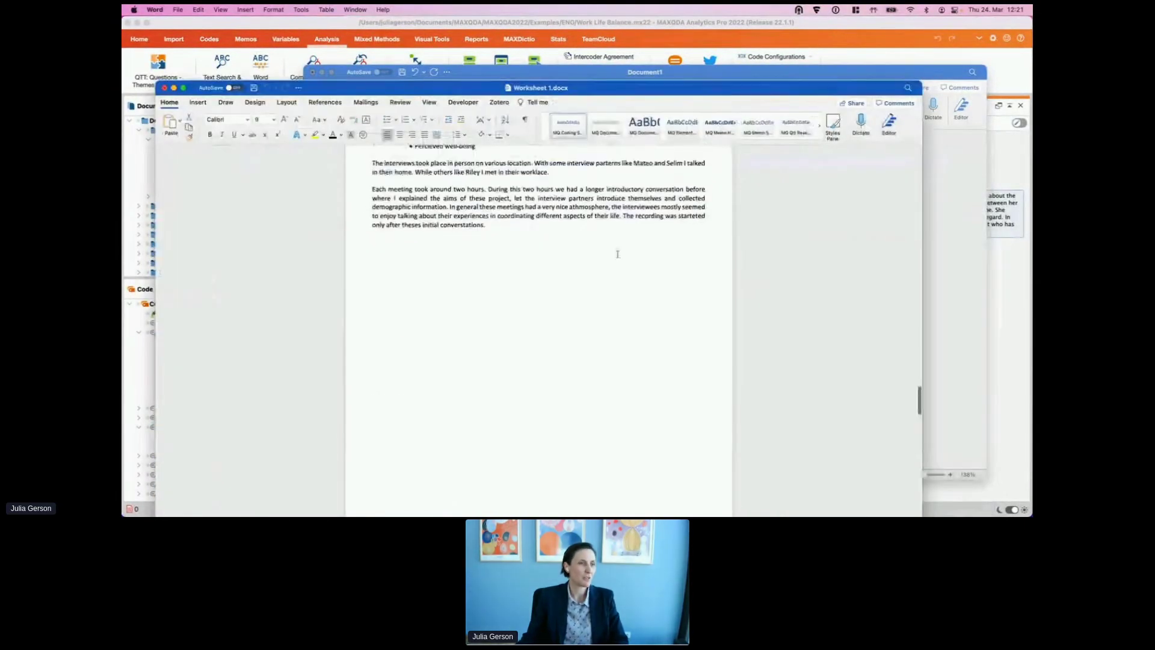
scroll(620, 252, "up", 20)
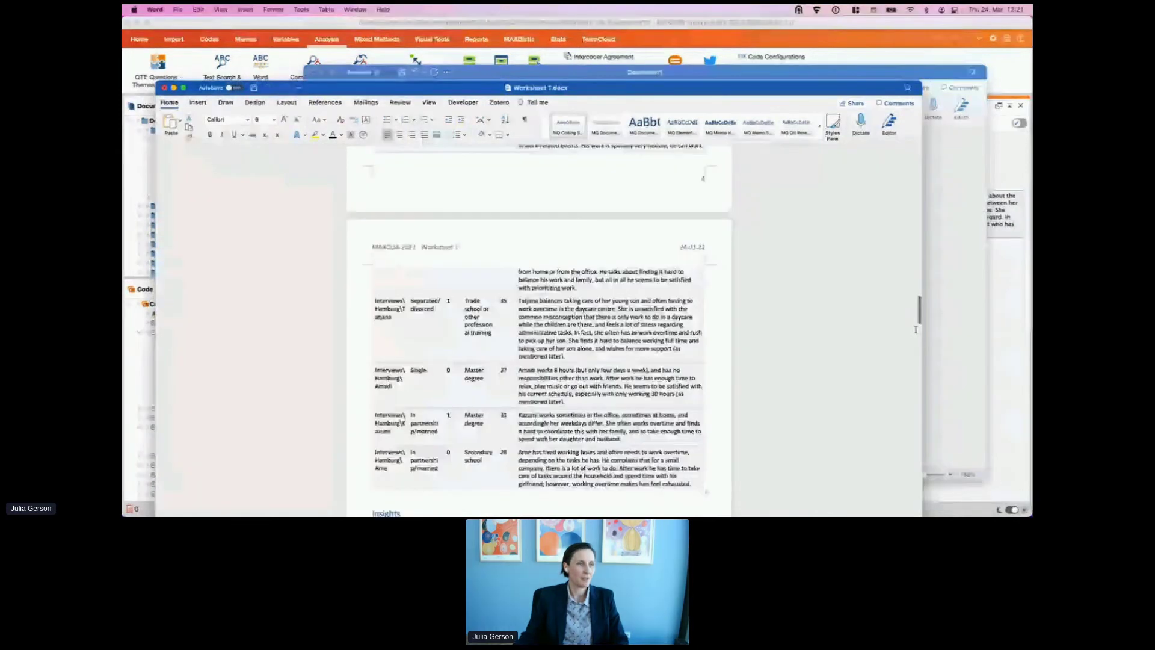
scroll(414, 282, "down", 2)
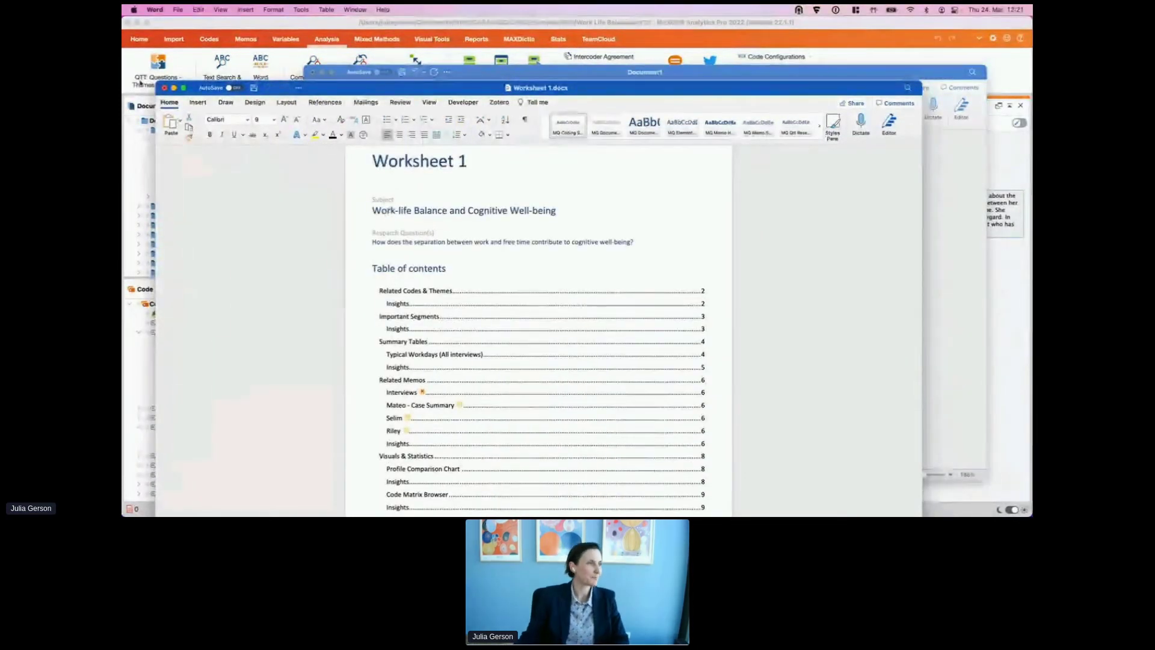
Step: Close Worksheet 1.docx and Document1 in Word without saving either
left_click(163, 88)
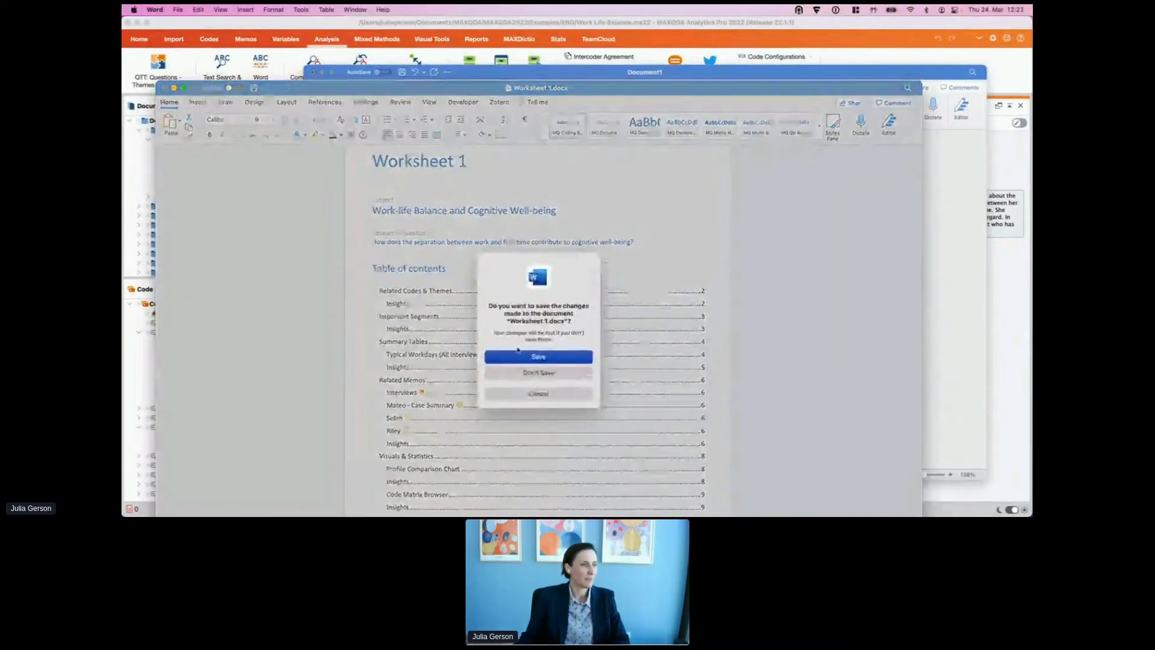
left_click(538, 373)
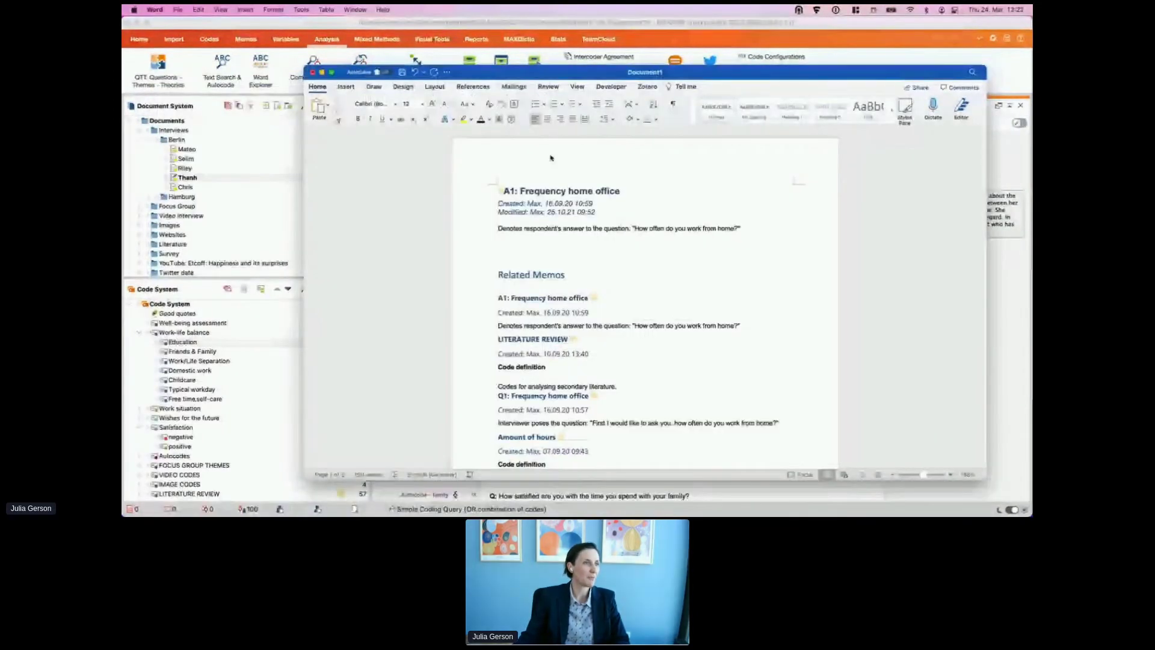
left_click_drag(320, 74, 286, 33)
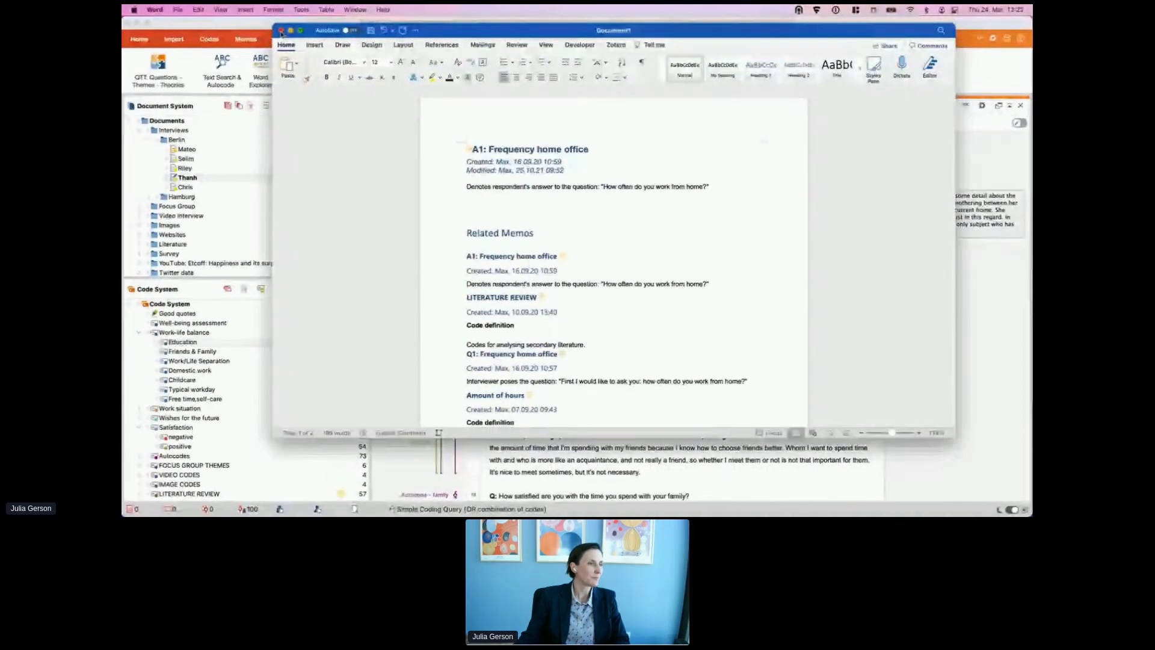
left_click(282, 32)
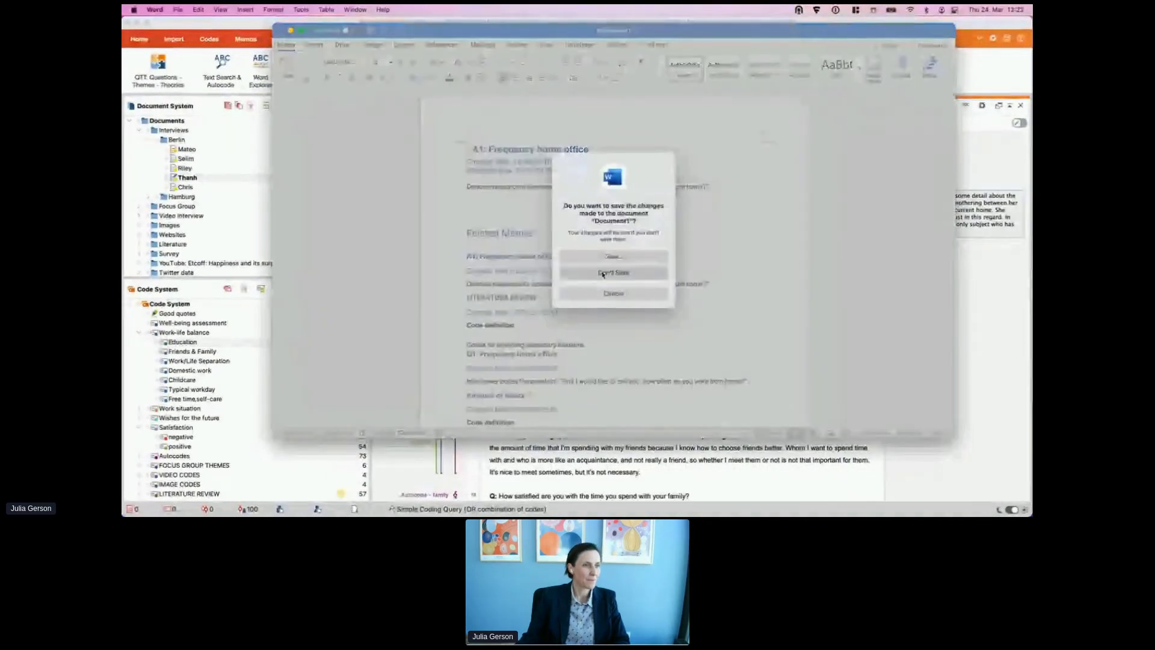
left_click(603, 274)
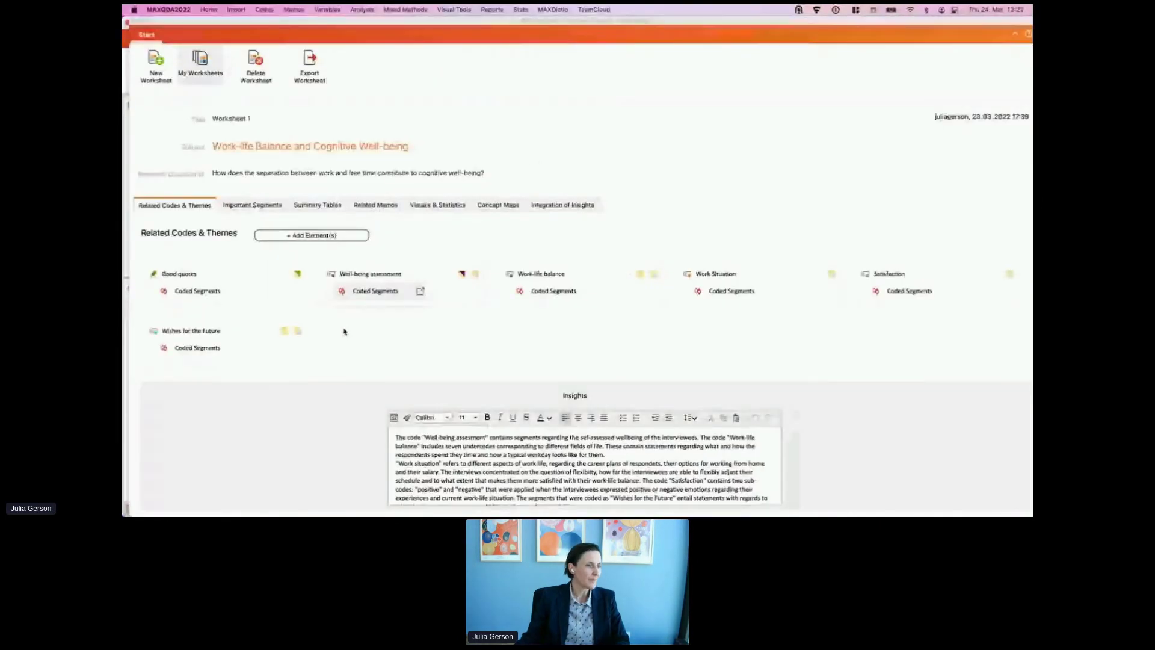
Step: Add a bullet item 'al alsfkjld' after the first Related Codes & Themes insights paragraph
scroll(344, 332, "down", 1)
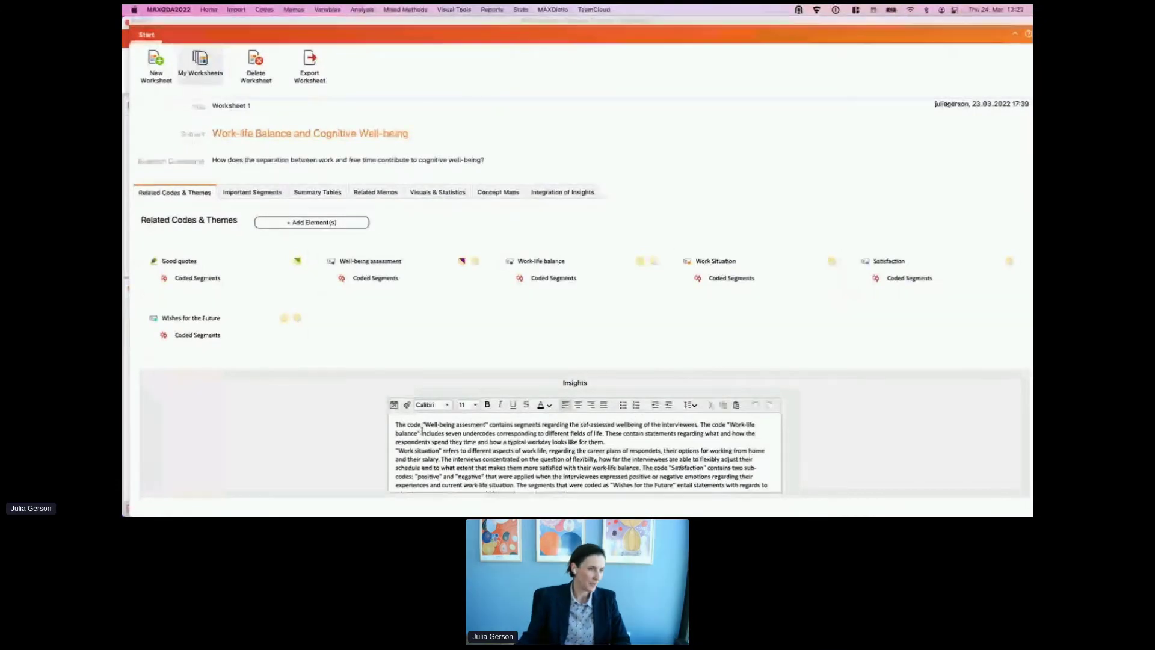
left_click(628, 445)
key("Return")
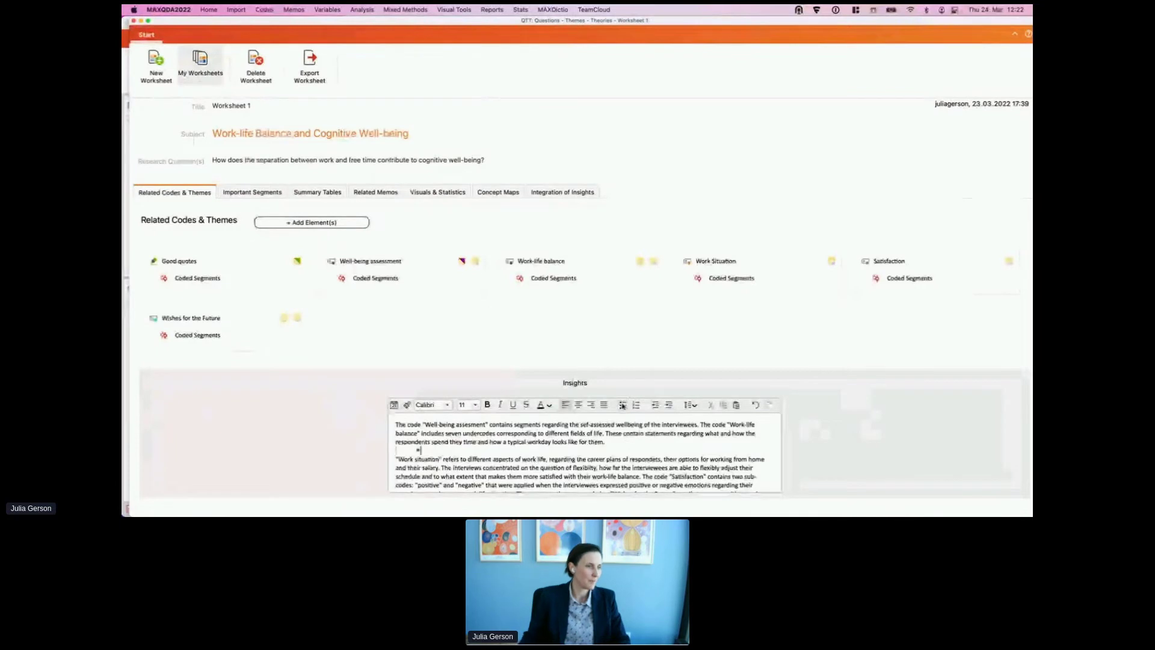
type("al alsfkjld")
key("Return")
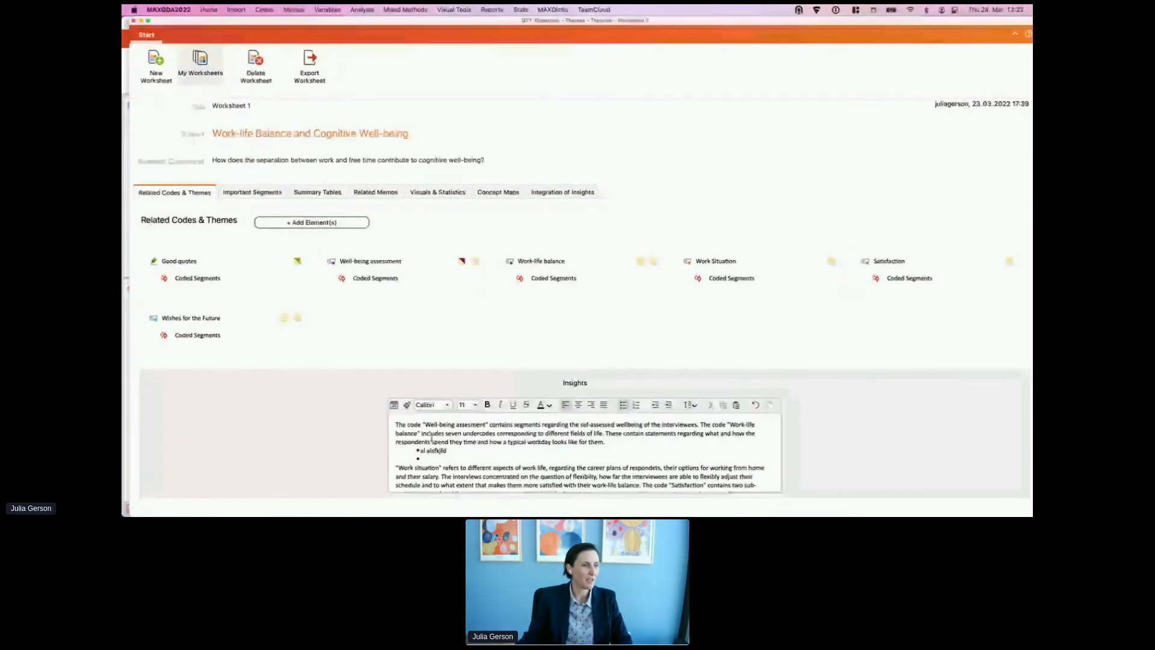
scroll(450, 435, "down", 2)
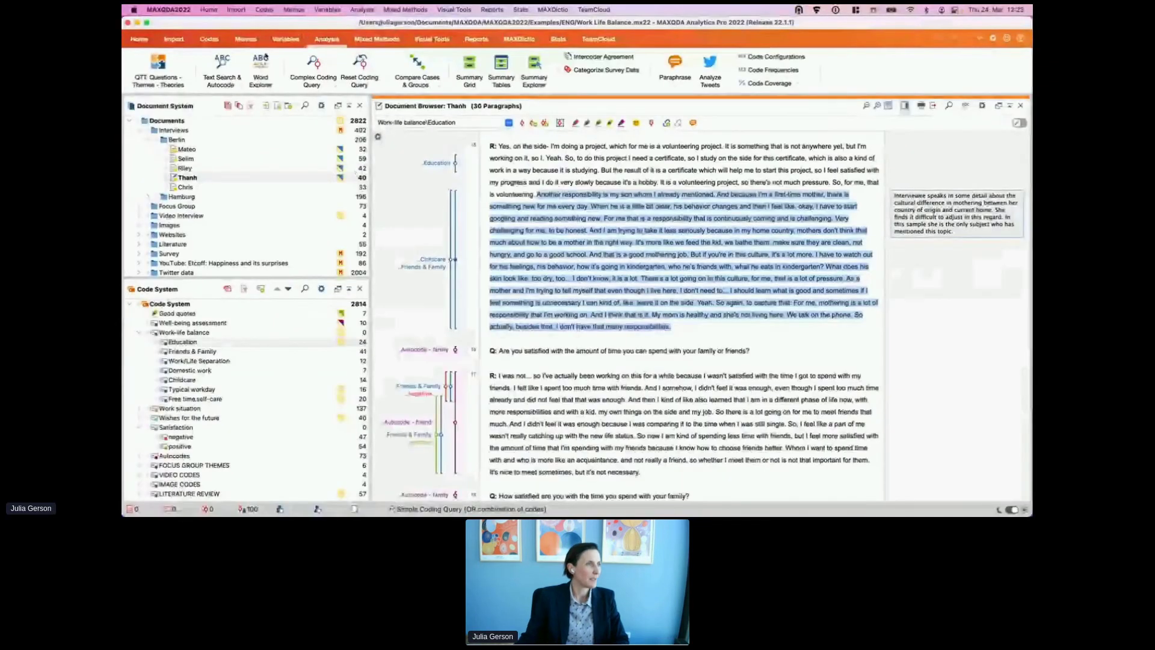
Step: Switch from the QTT worksheet to the main MAXQDA window showing Thanh's interview
left_click(158, 63)
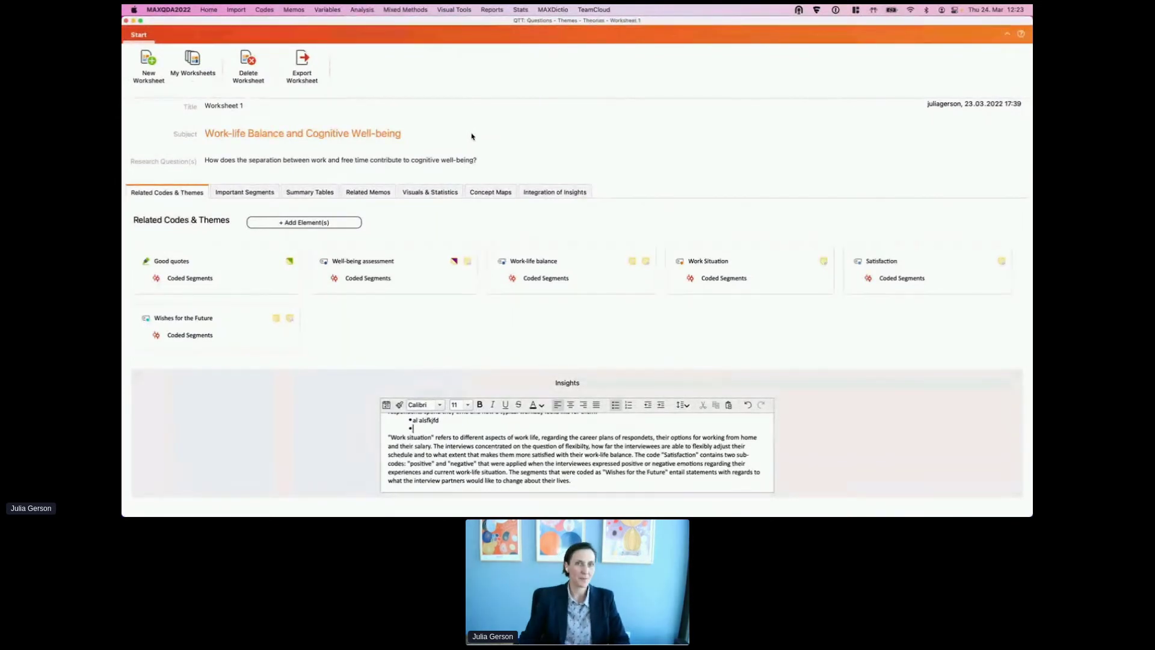
key("F11")
key("F11")
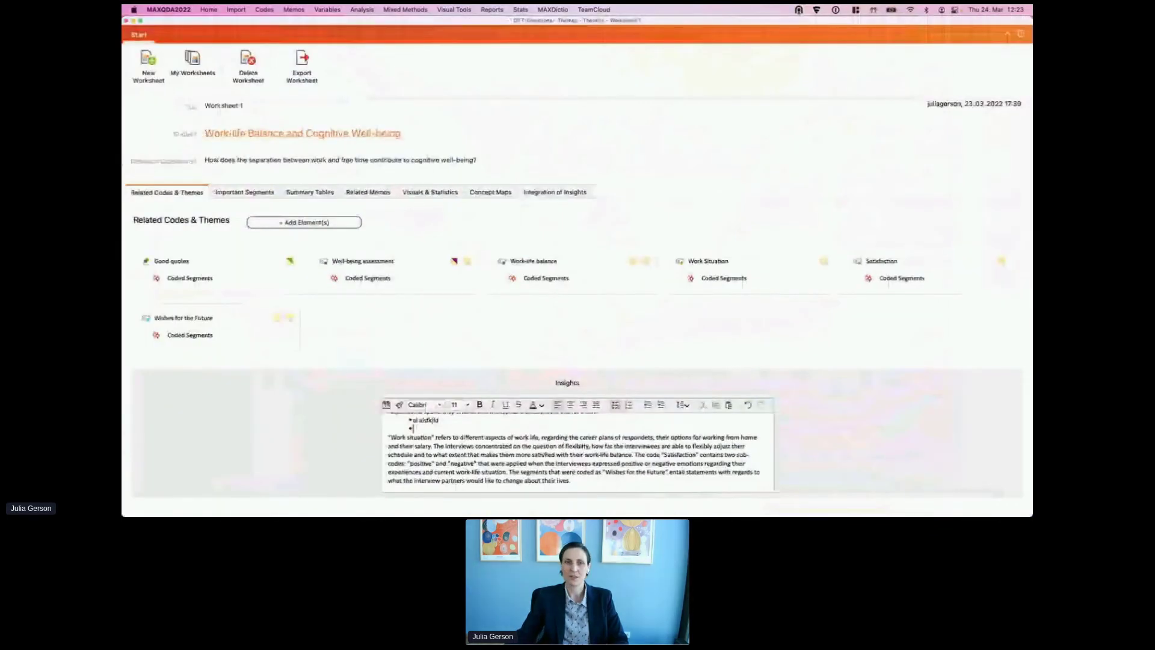
key("ctrl+Left")
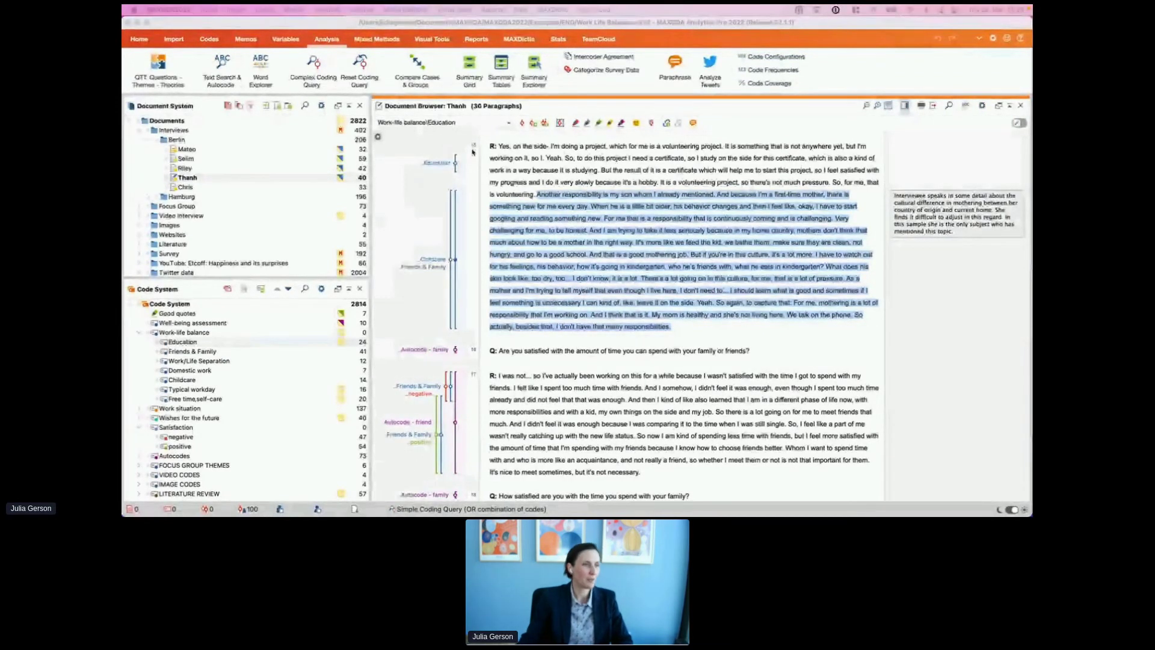
Step: Narrow the QTT worksheet to the right side, uncovering the document and code systems
left_click(458, 259)
left_click_drag(123, 18, 493, 22)
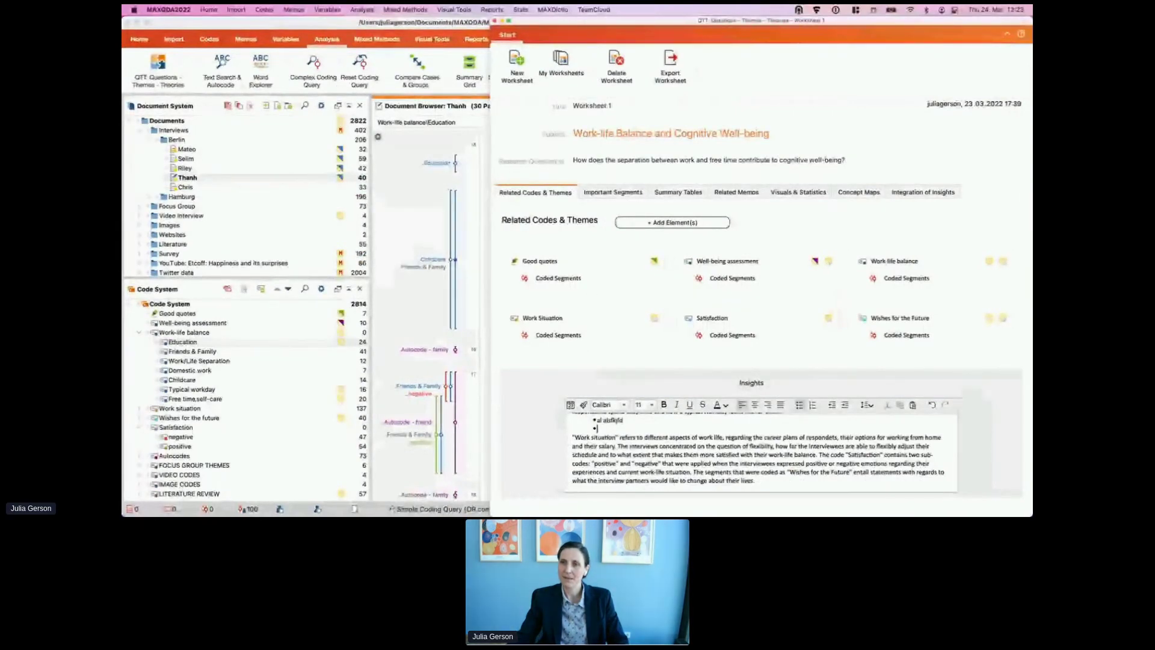
key("super+Tab")
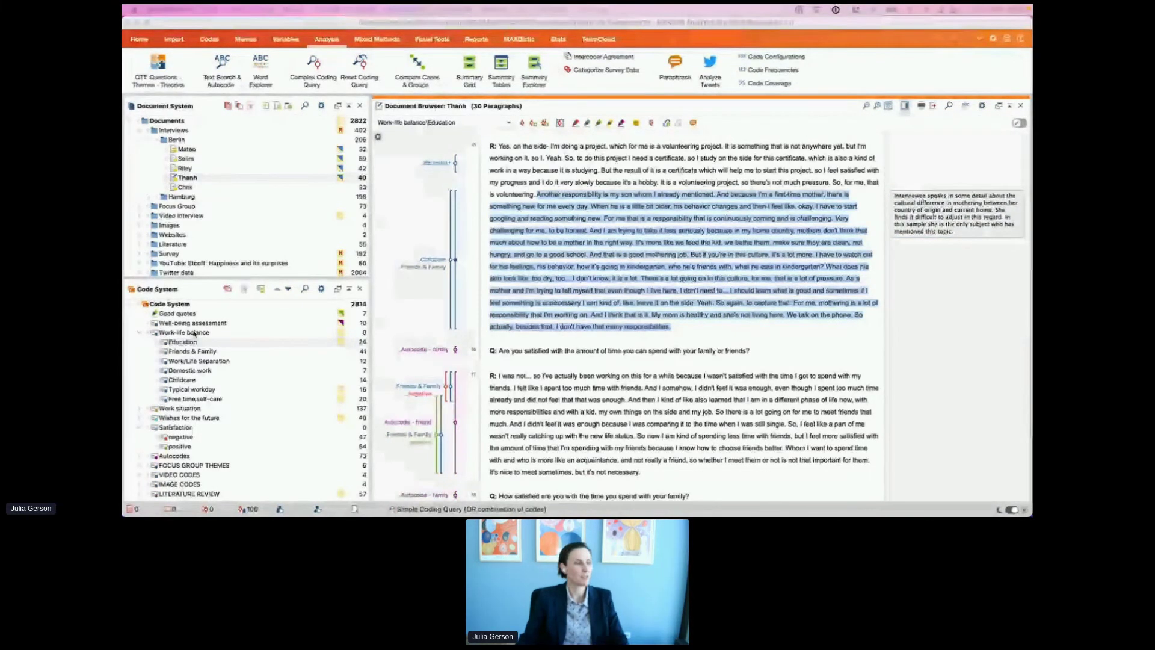
Step: Bring MAXQDA and the QTT worksheet back to the foreground side by side
left_click(224, 355)
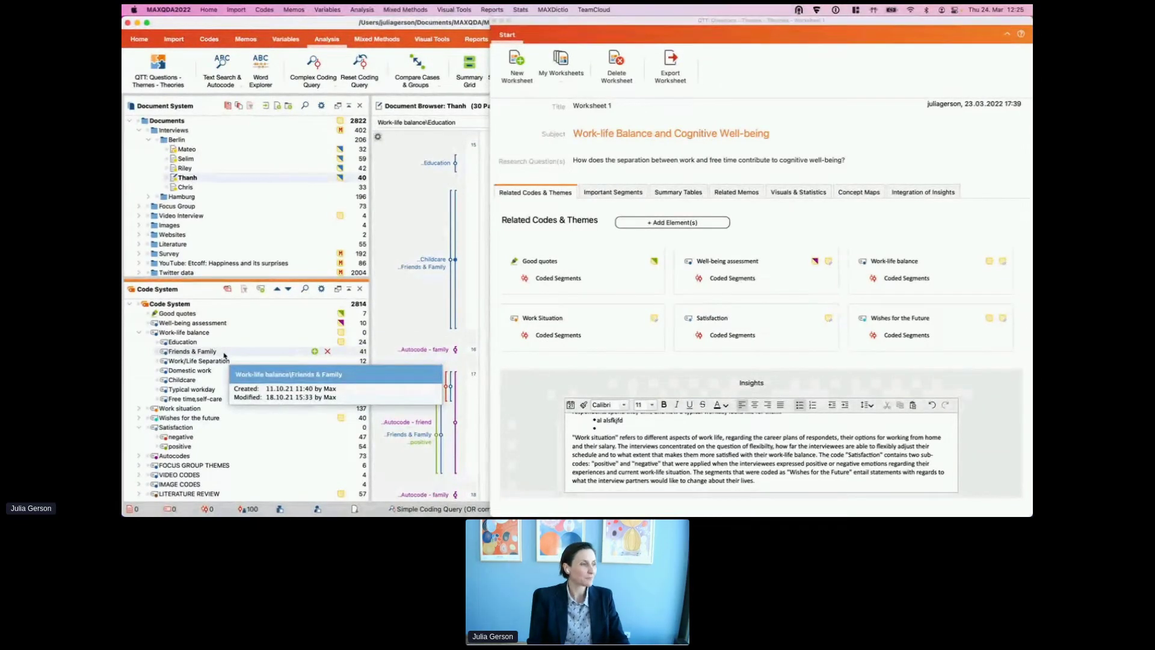
Step: Create a Friends & Family code memo, check its worksheet list, then close the memo and worksheet
double_click(341, 352)
left_click(703, 164)
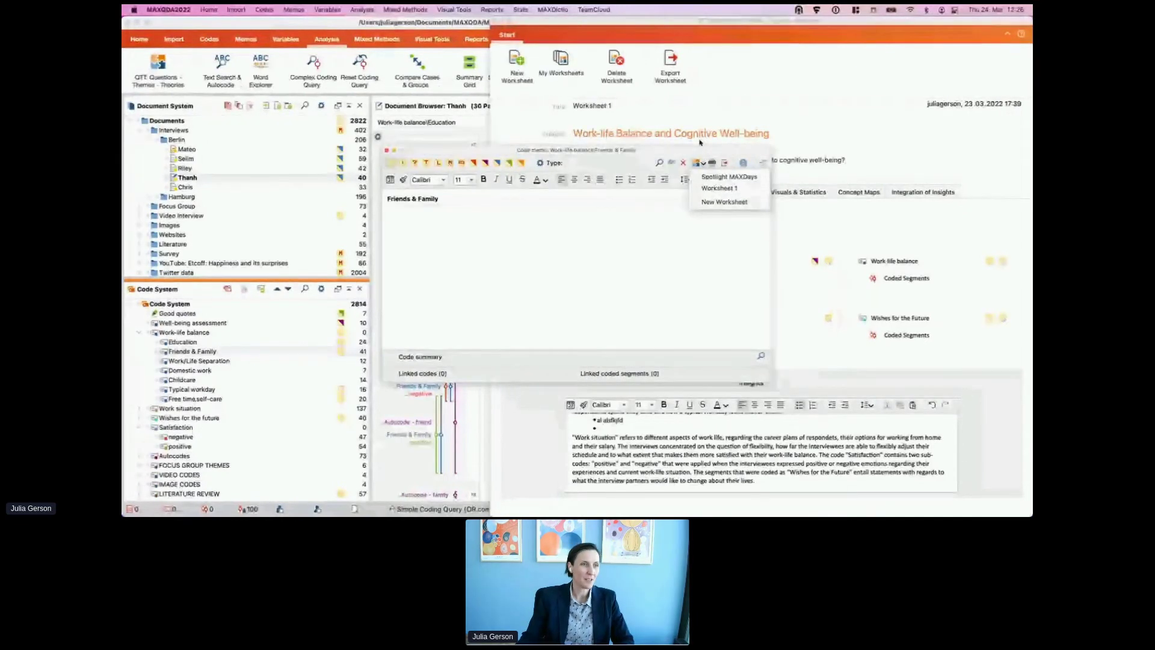
left_click_drag(689, 149, 875, 109)
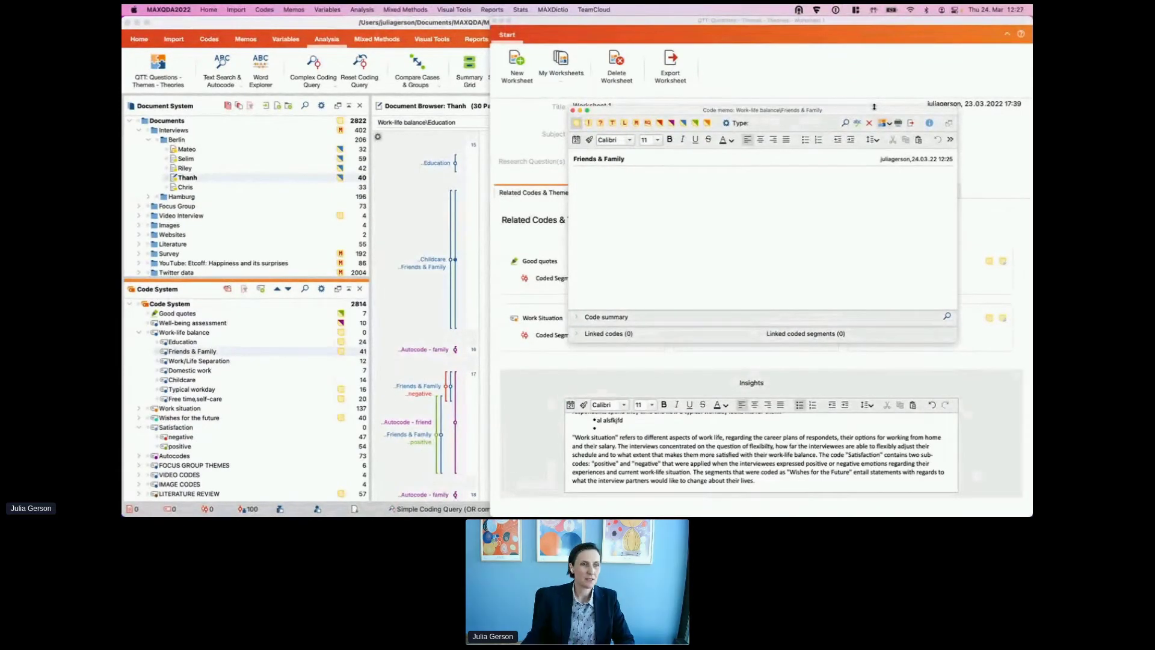
left_click(573, 111)
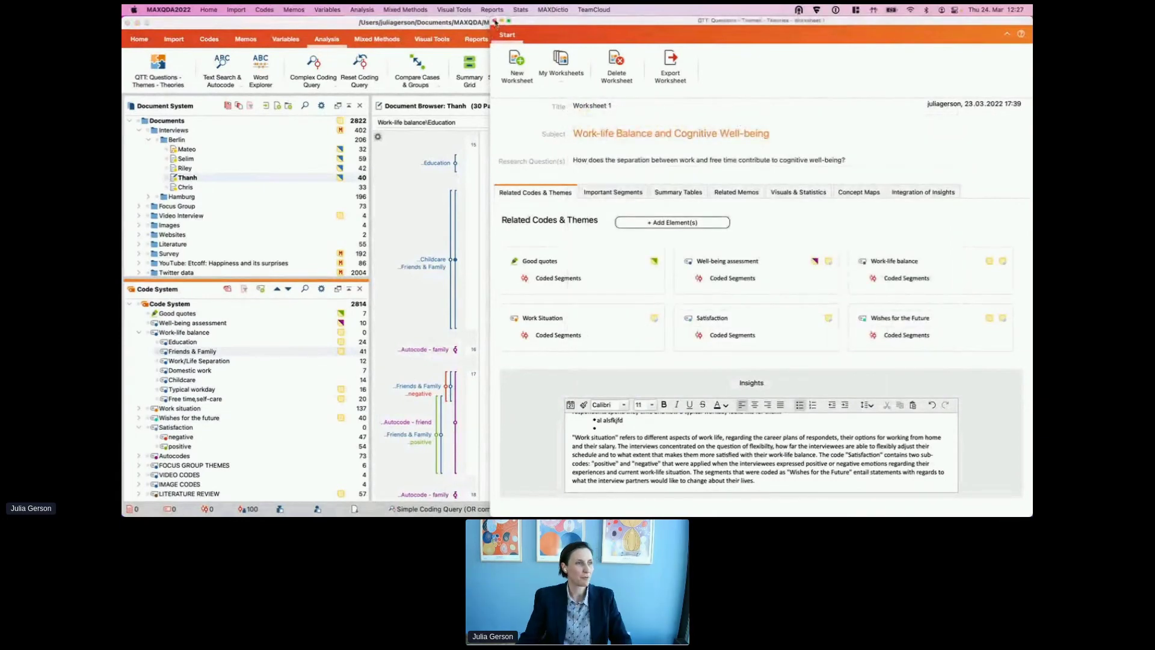
left_click(495, 21)
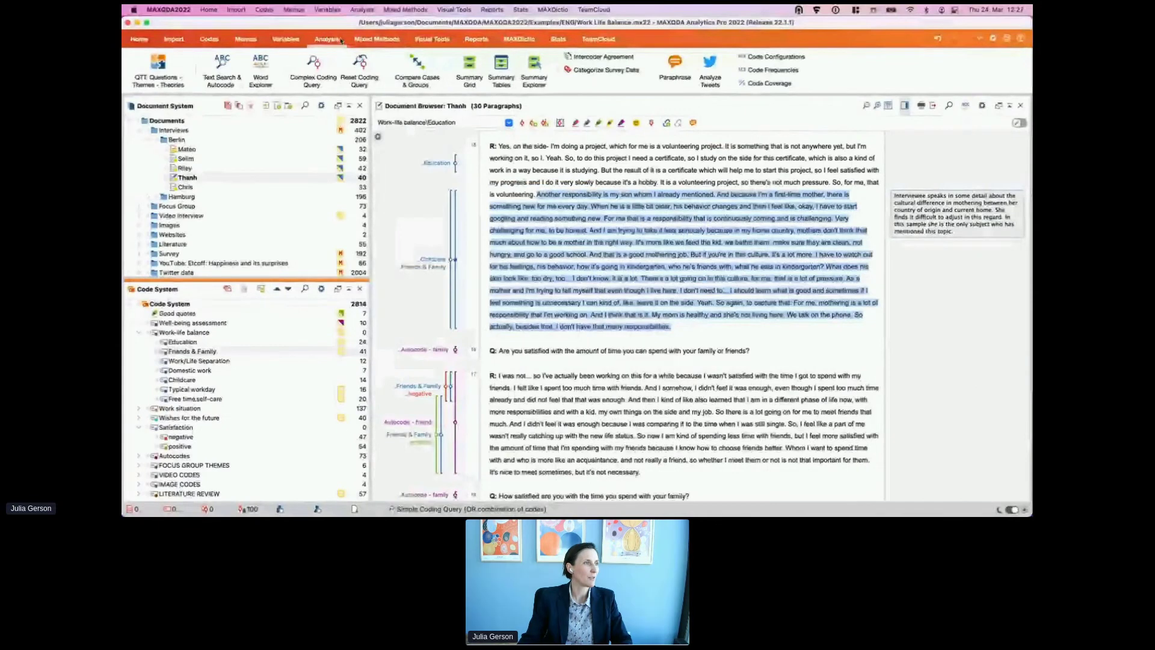
Step: Build a Code Matrix Browser limited to activated documents and activated codes
left_click(432, 38)
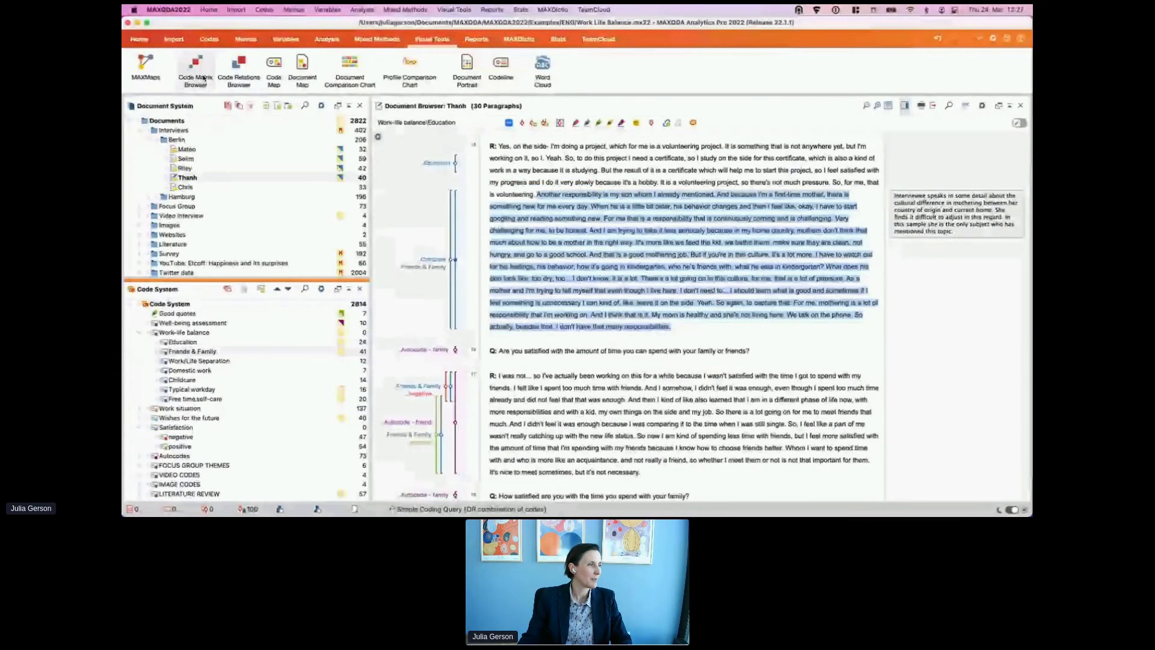
left_click(203, 78)
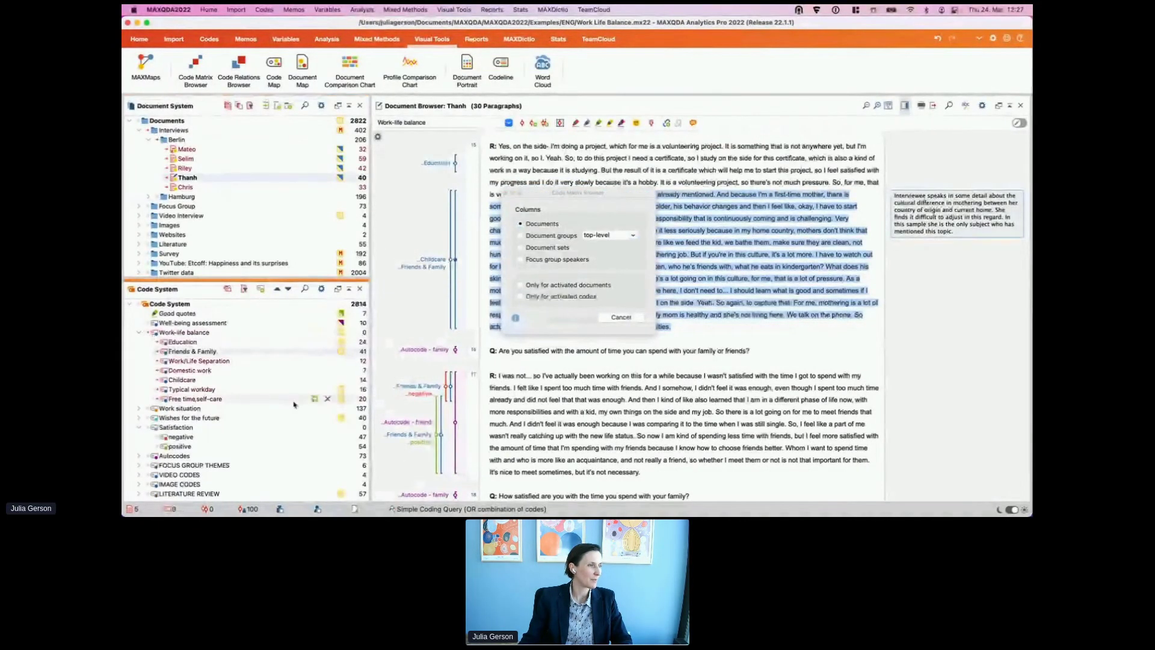
left_click(542, 248)
left_click(522, 286)
left_click(521, 297)
left_click(572, 317)
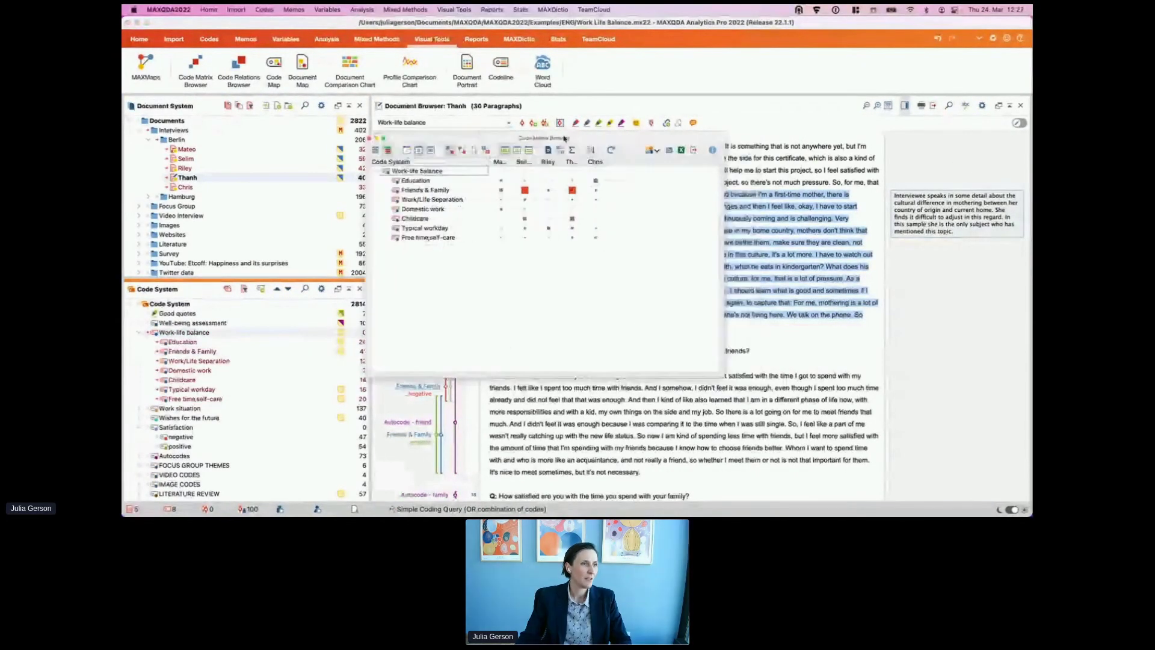
Step: Shrink the matrix window and show full interview names, sorted columns and heat-map counts
left_click_drag(662, 350, 658, 246)
left_click(373, 126)
left_click(530, 126)
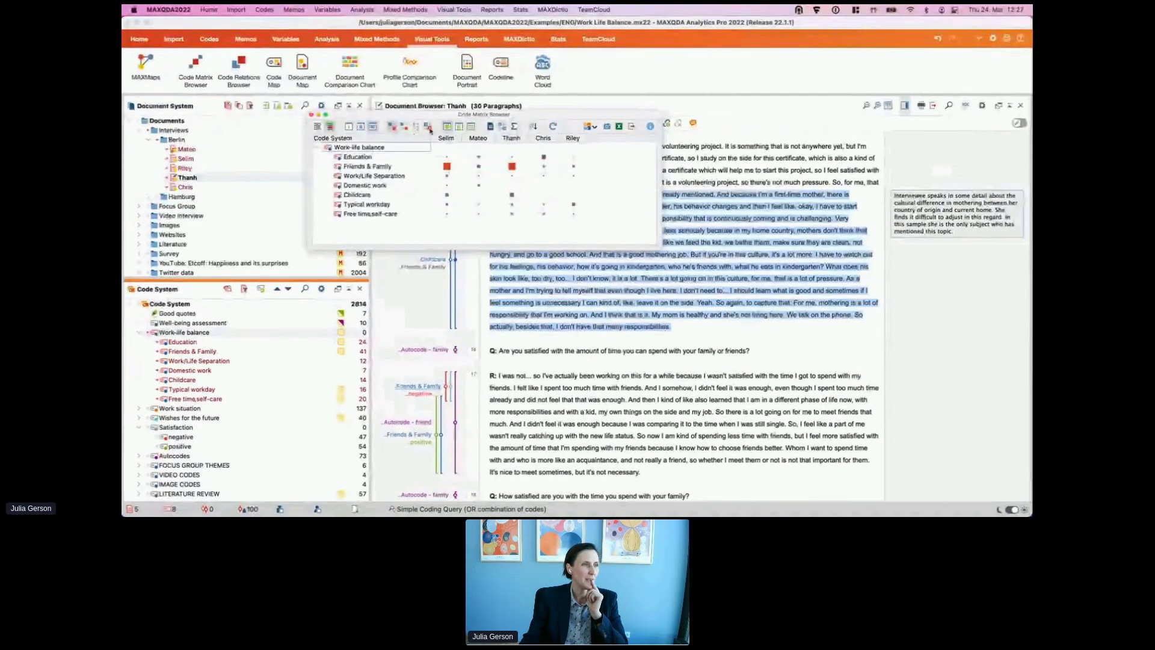
left_click(430, 128)
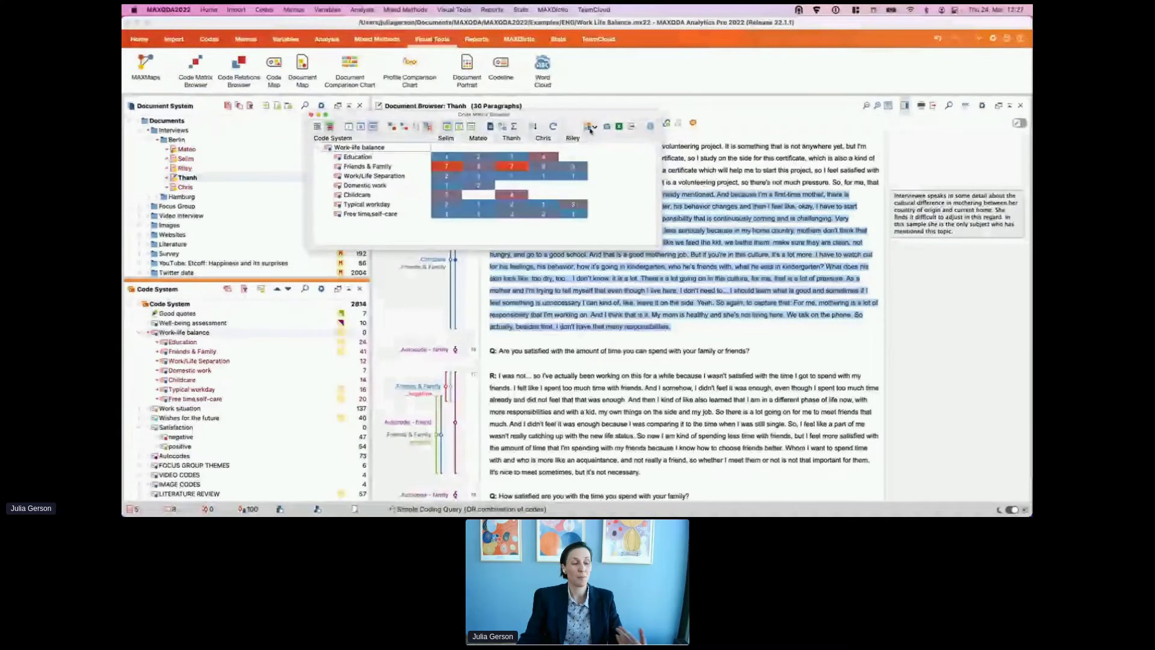
Step: Send the Work-life balance code matrix to the QTT worksheet and close the Code Matrix Browser
left_click(591, 128)
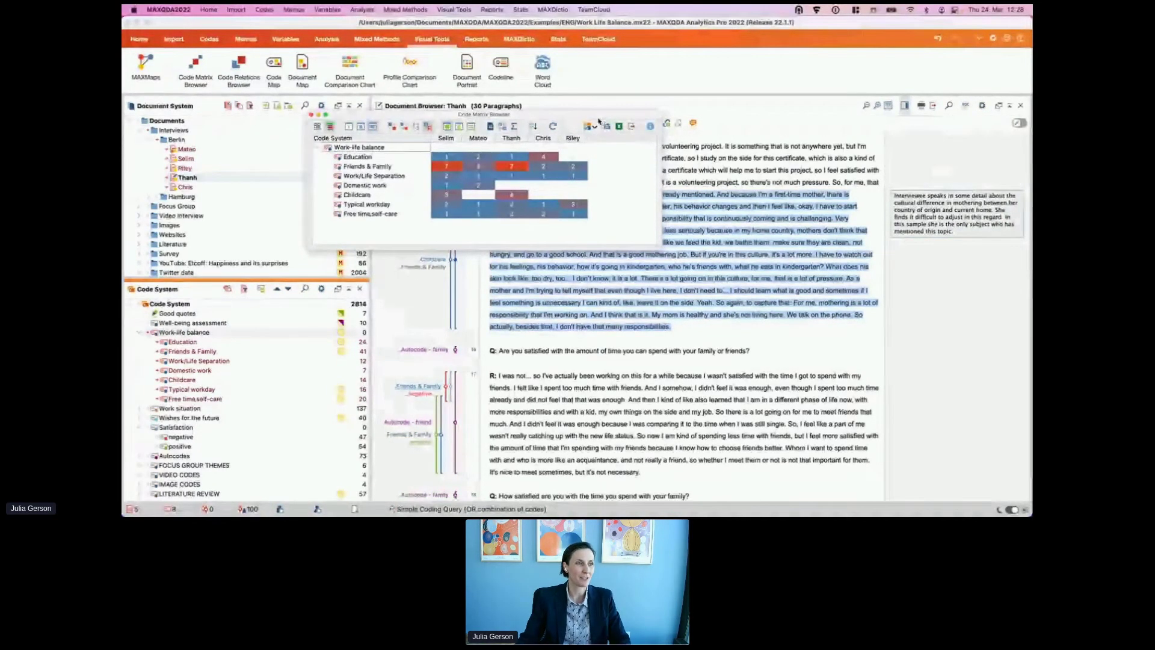
left_click(592, 127)
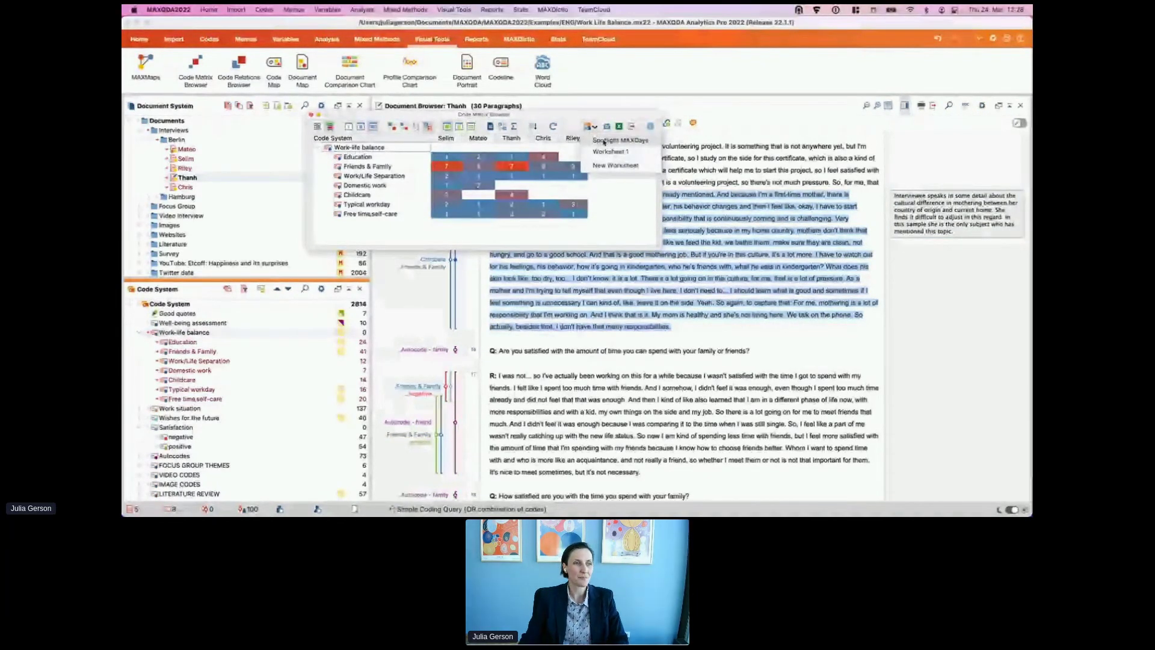
left_click(604, 141)
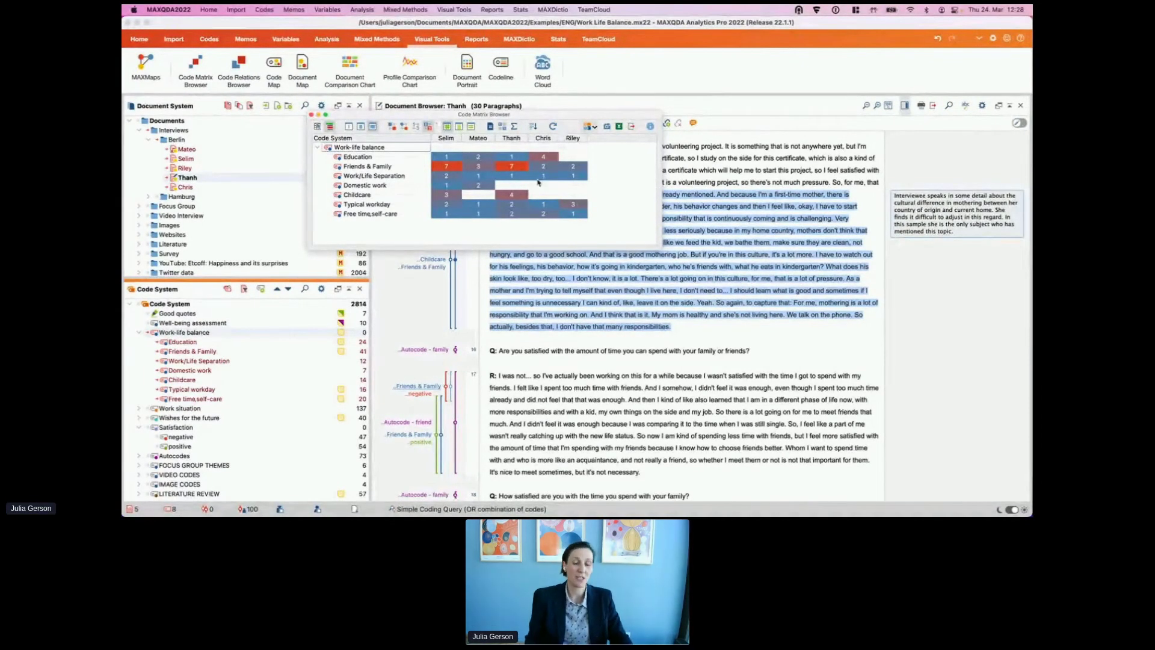
mouse_move(538, 182)
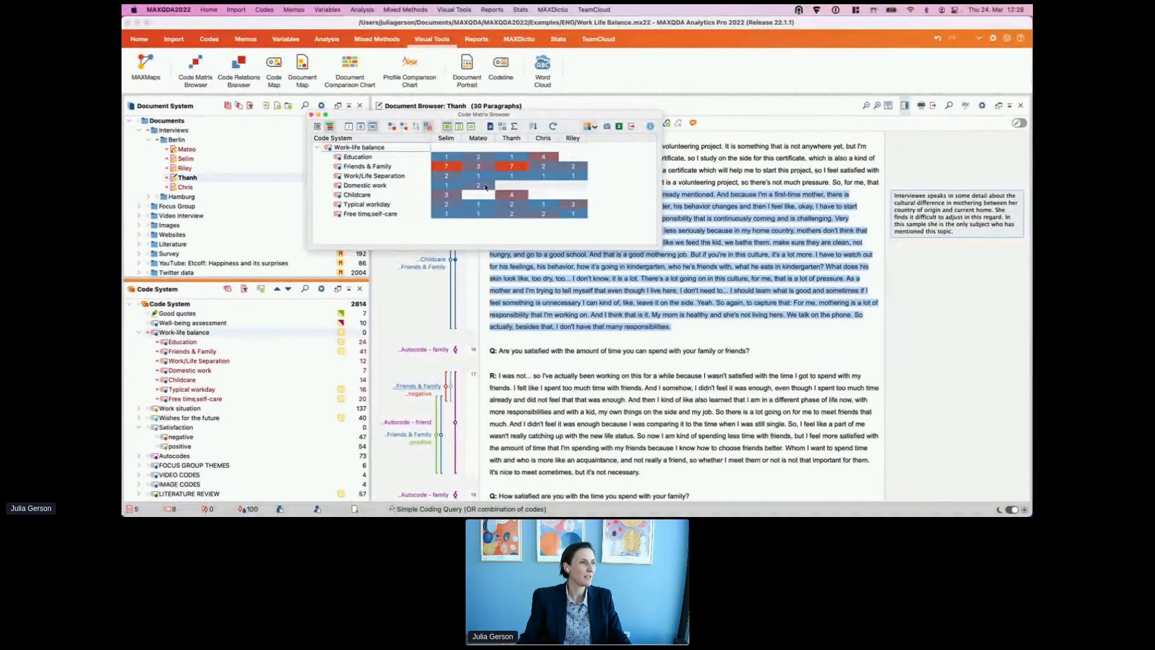
left_click(311, 114)
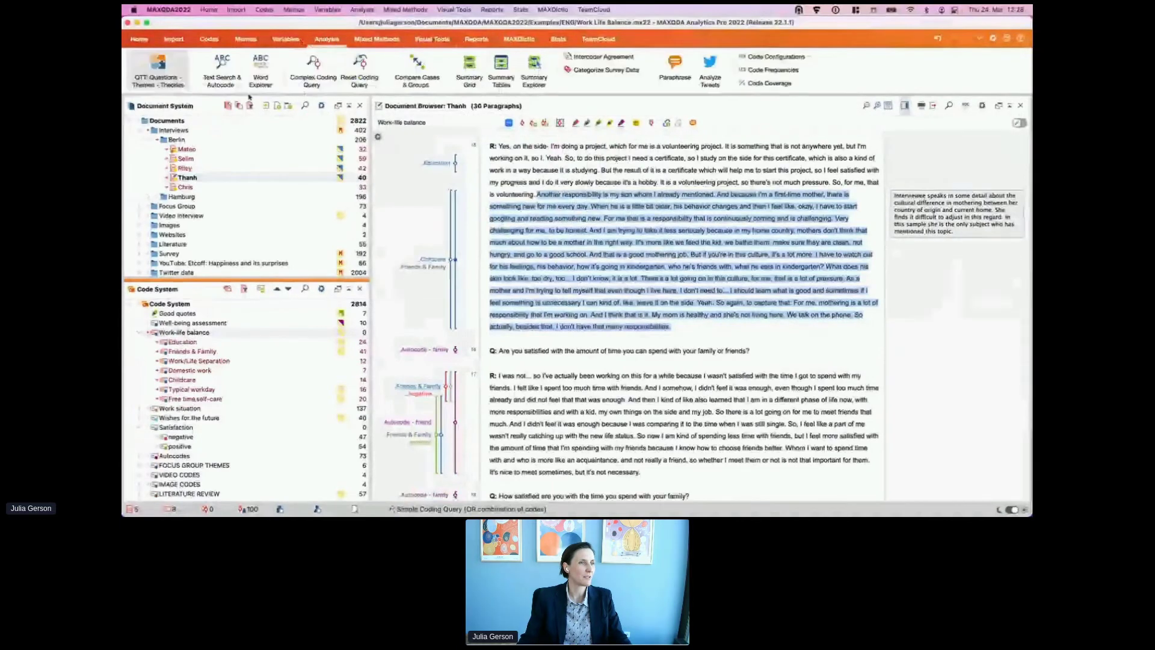
Step: Open the QTT worksheet from Analysis and scroll down to the Code Matrix Browser visual
left_click(327, 39)
left_click(158, 69)
scroll(783, 290, "down", 2)
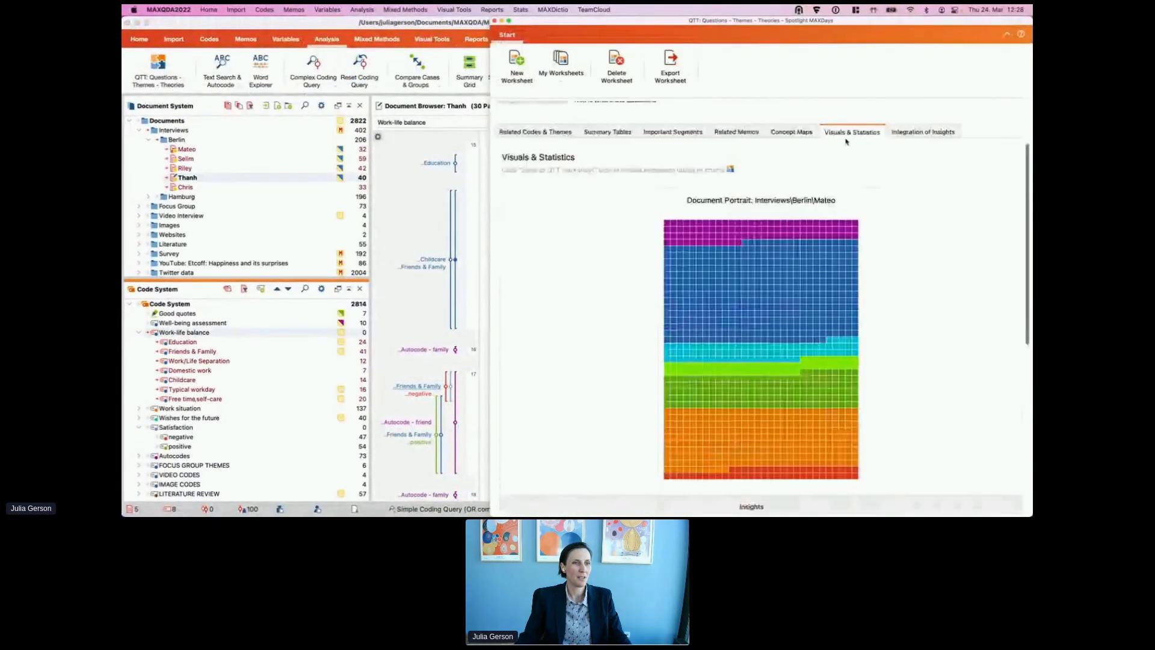
scroll(791, 279, "down", 4)
scroll(791, 279, "down", 3)
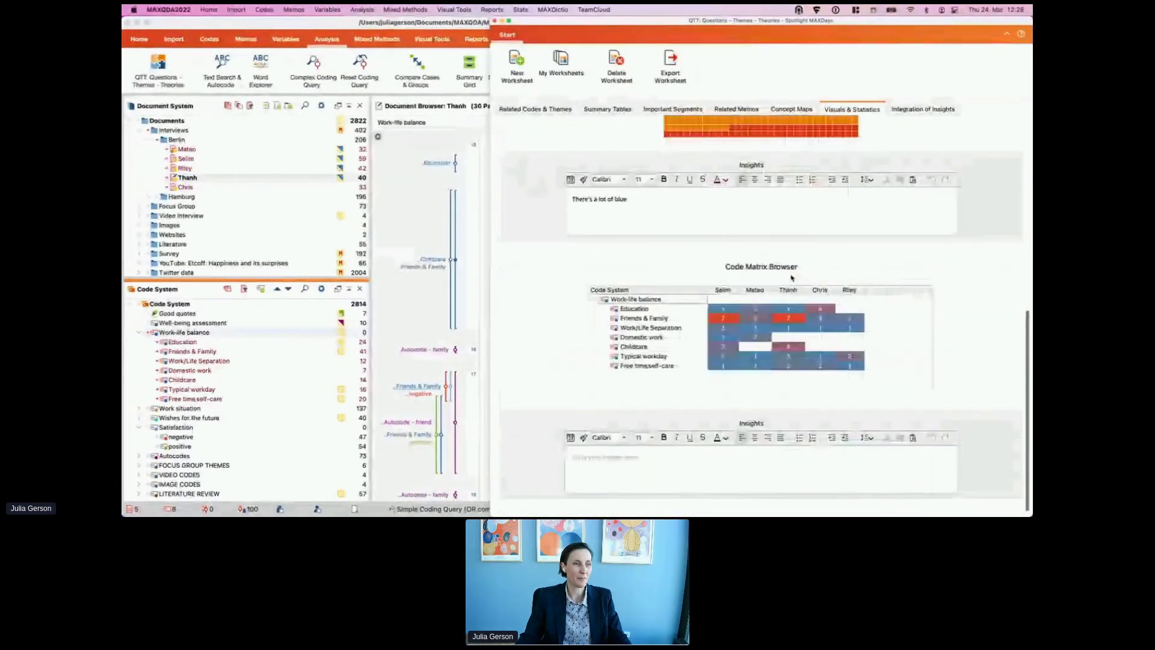
Step: Add the insight 'This is reorganized so that the person with the most coded segments is located on the left'
left_click(631, 453)
type("This is reorg")
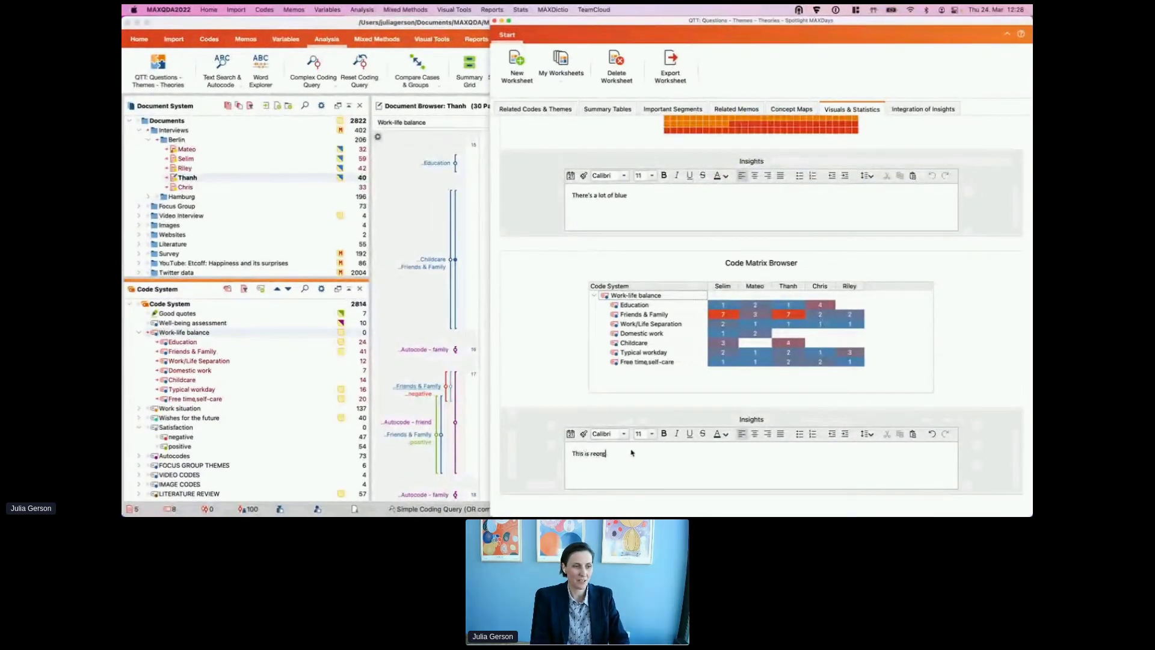
type("anized so that th")
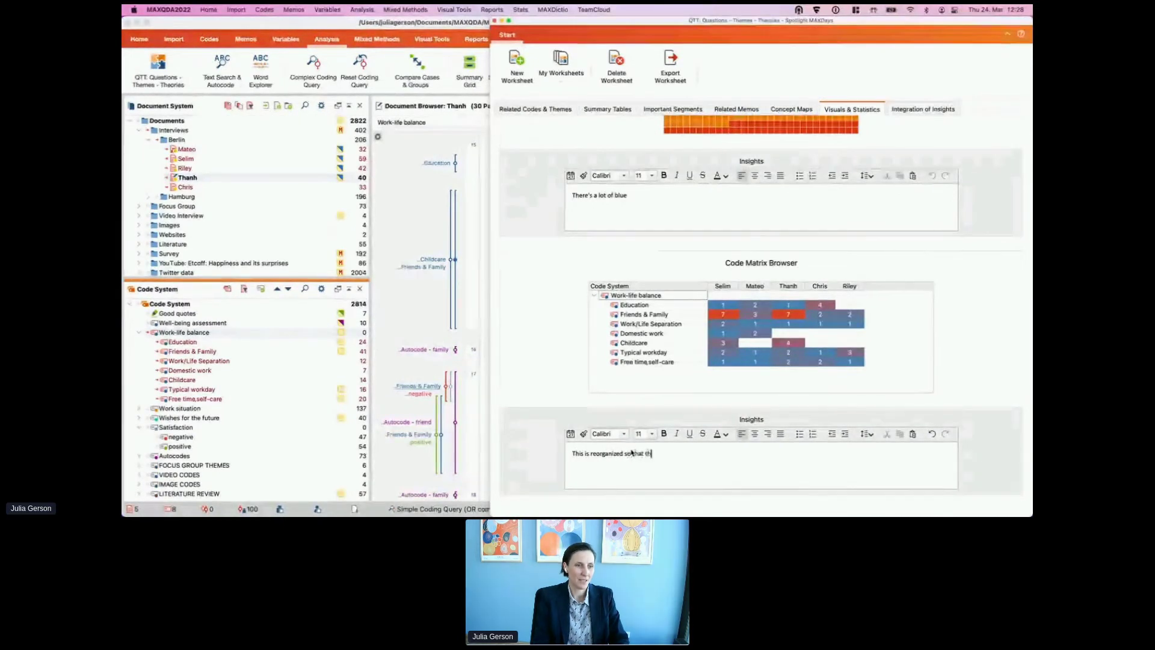
type("e person with")
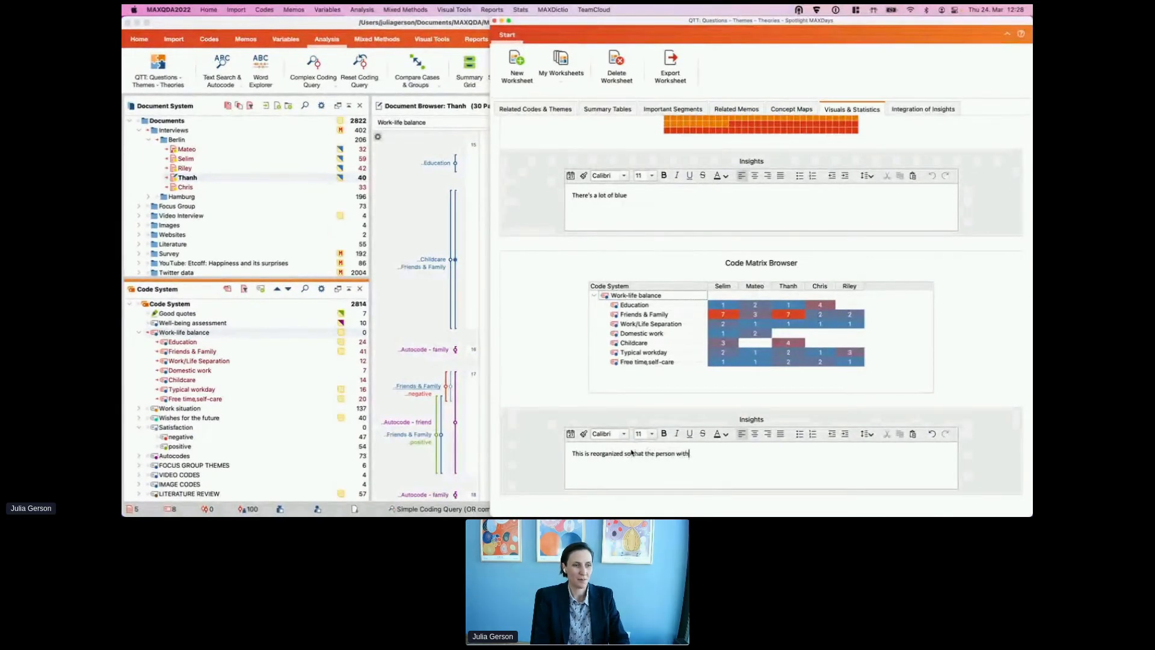
type(" the most coded segme")
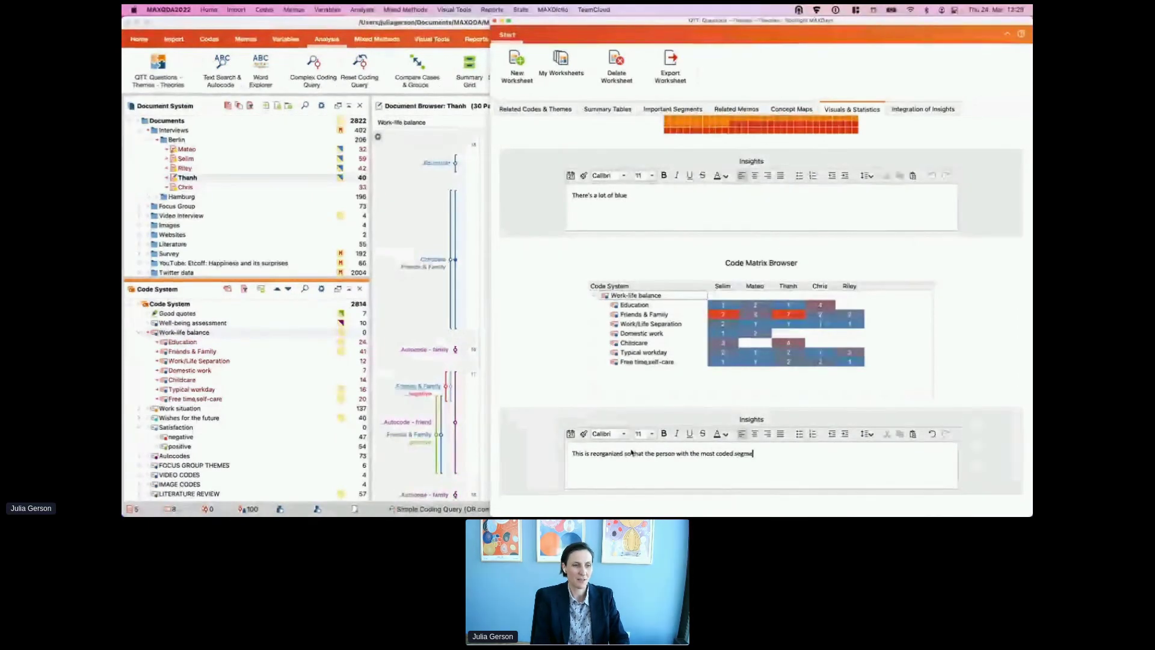
type("nts is located on ")
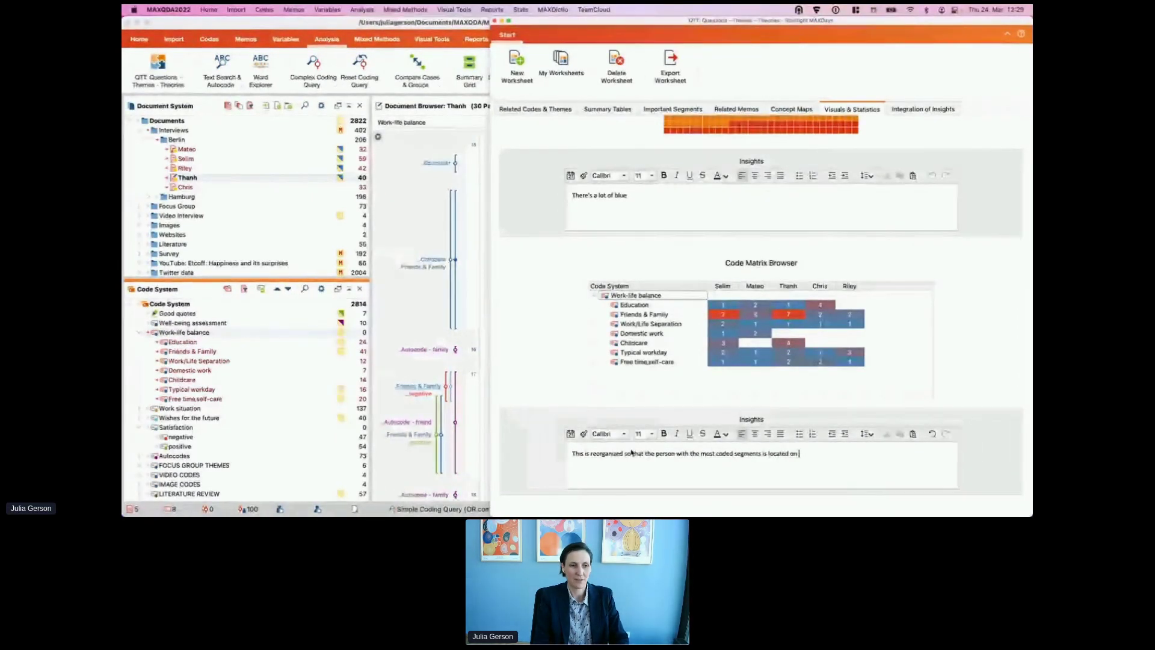
type("the left....")
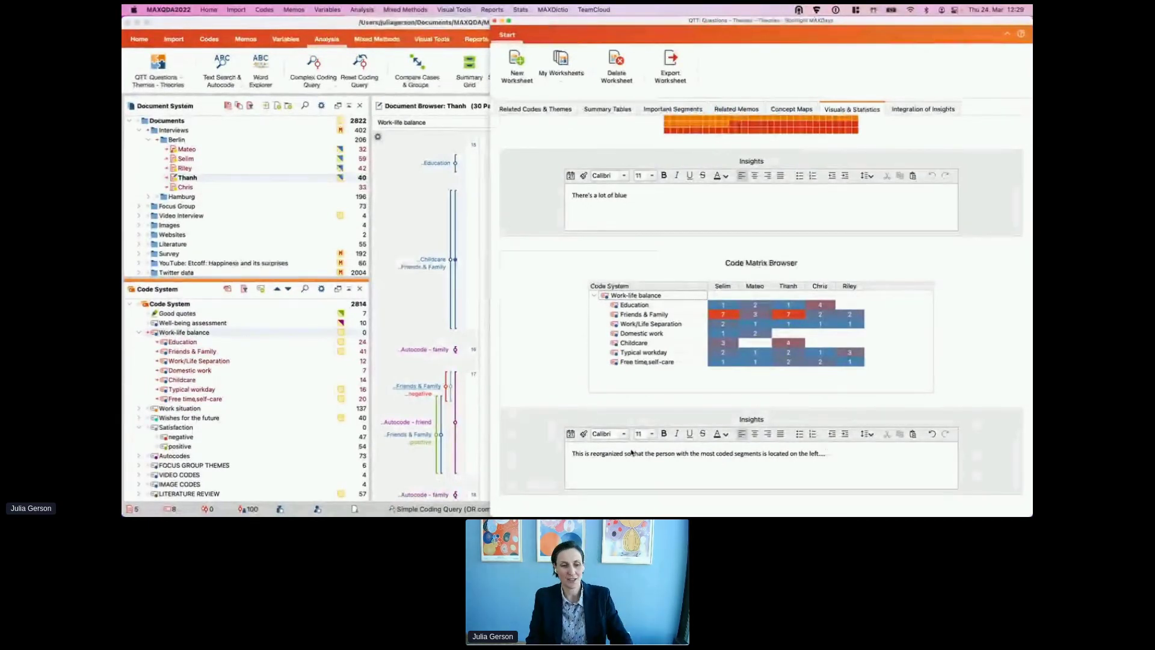
key("Return")
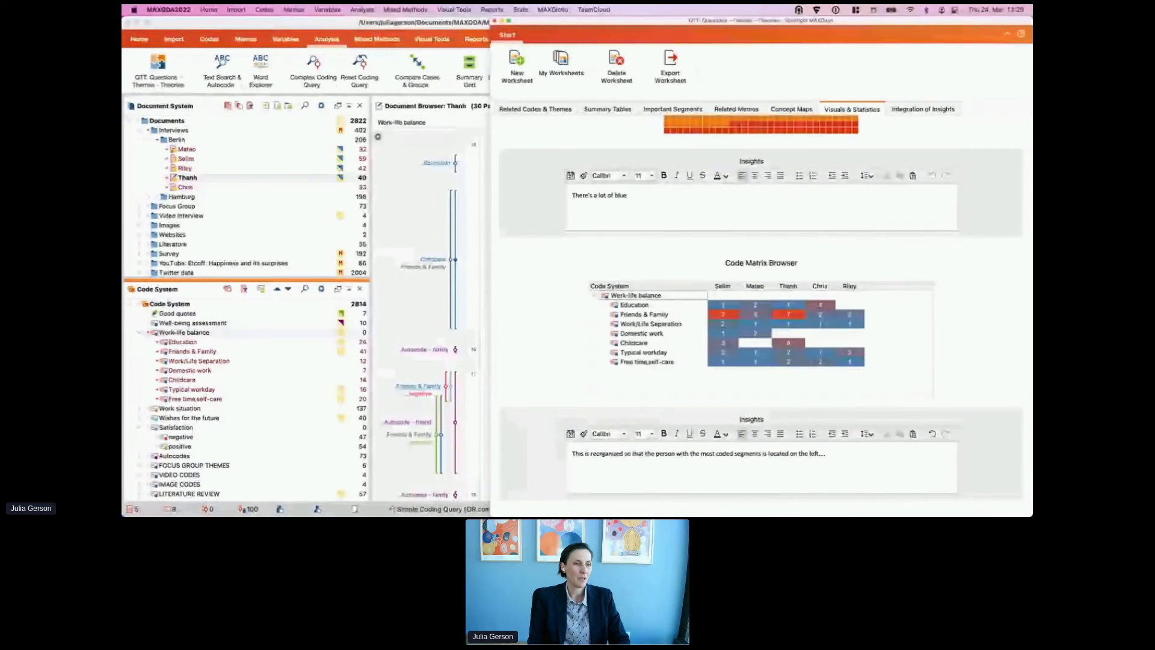
key("Return")
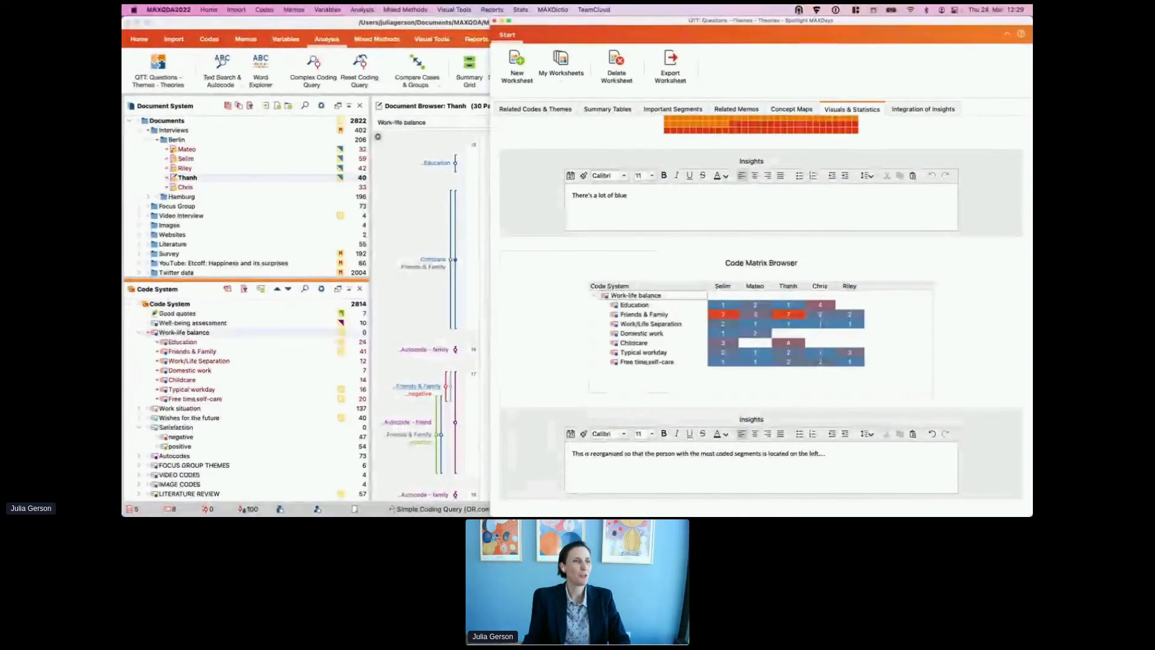
Step: Review the worksheet visuals and code matrix insight, then hide the QTT worksheet window
scroll(632, 183, "up", 6)
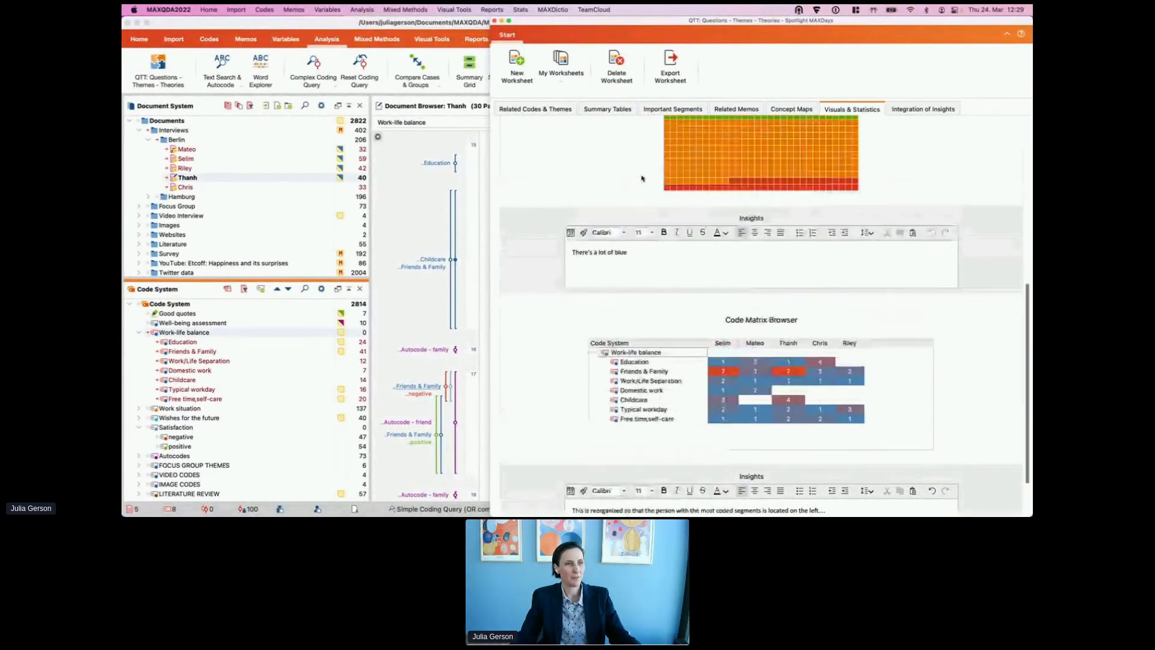
scroll(695, 203, "up", 3)
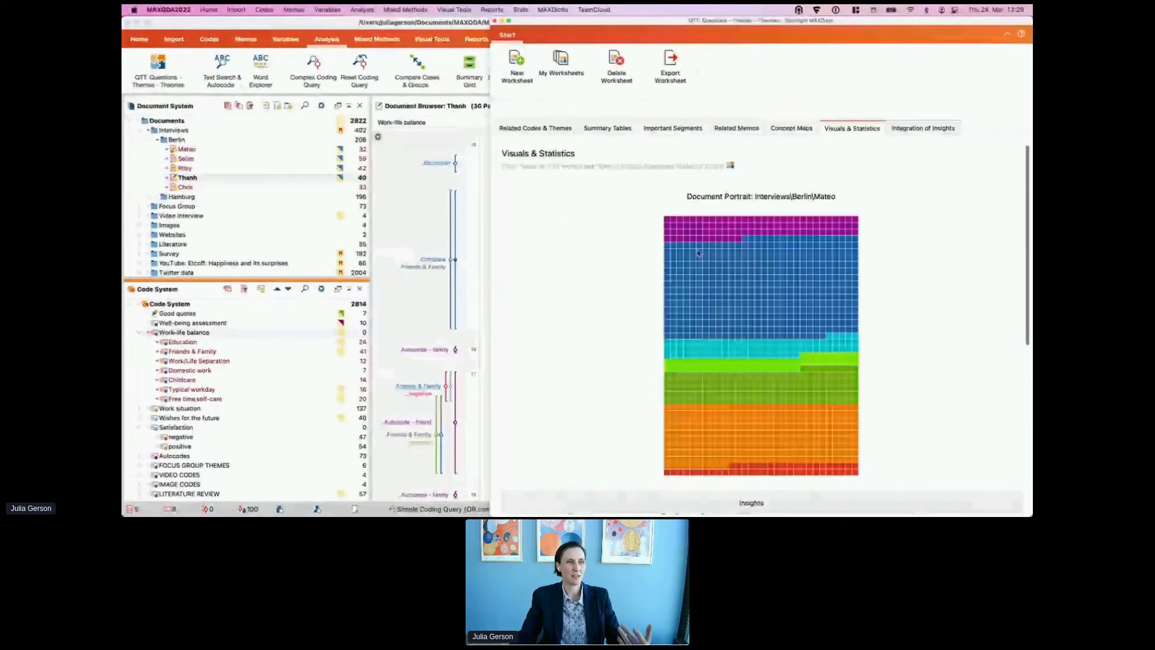
scroll(716, 253, "down", 5)
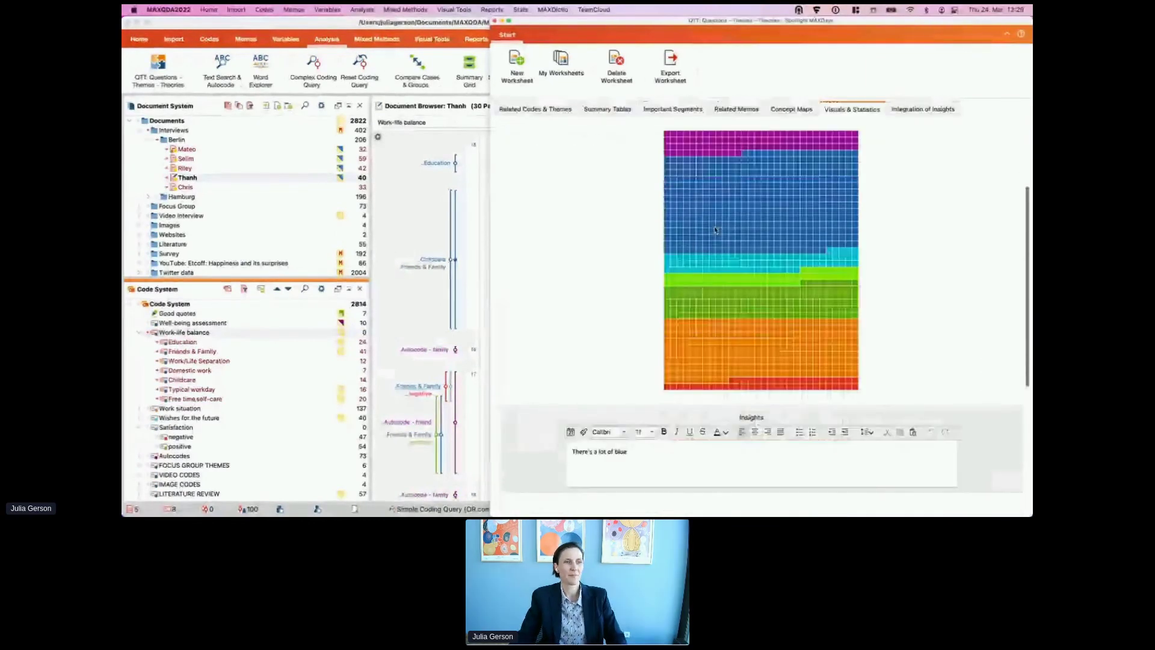
scroll(713, 343, "down", 2)
scroll(686, 415, "up", 3)
scroll(661, 385, "down", 4)
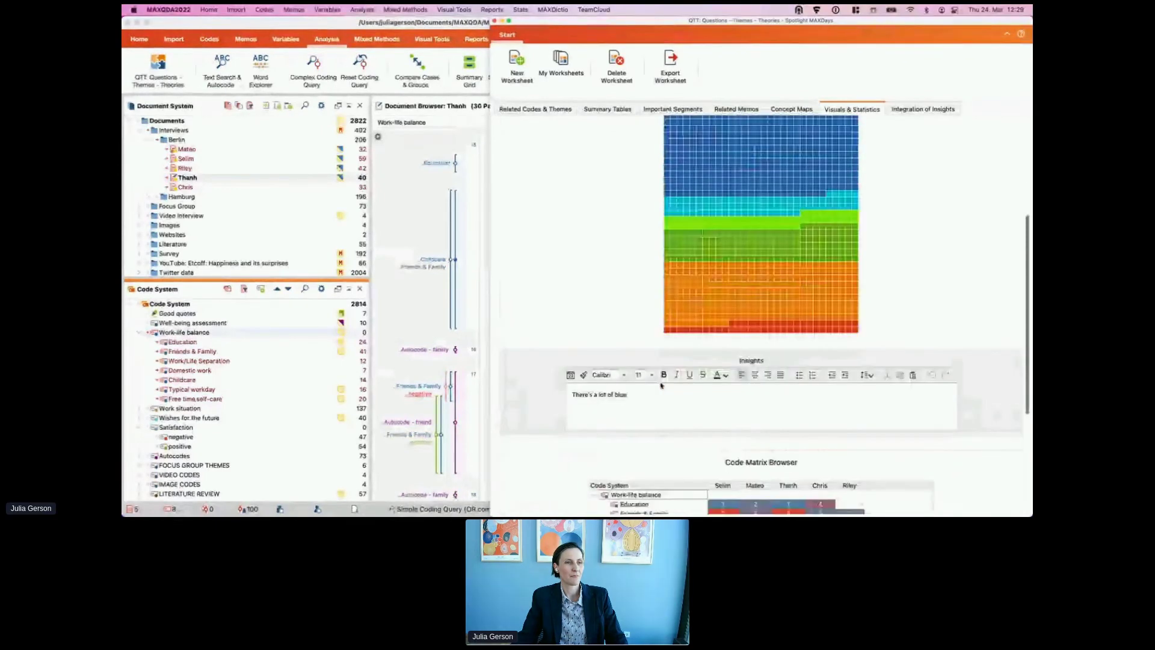
scroll(662, 385, "down", 8)
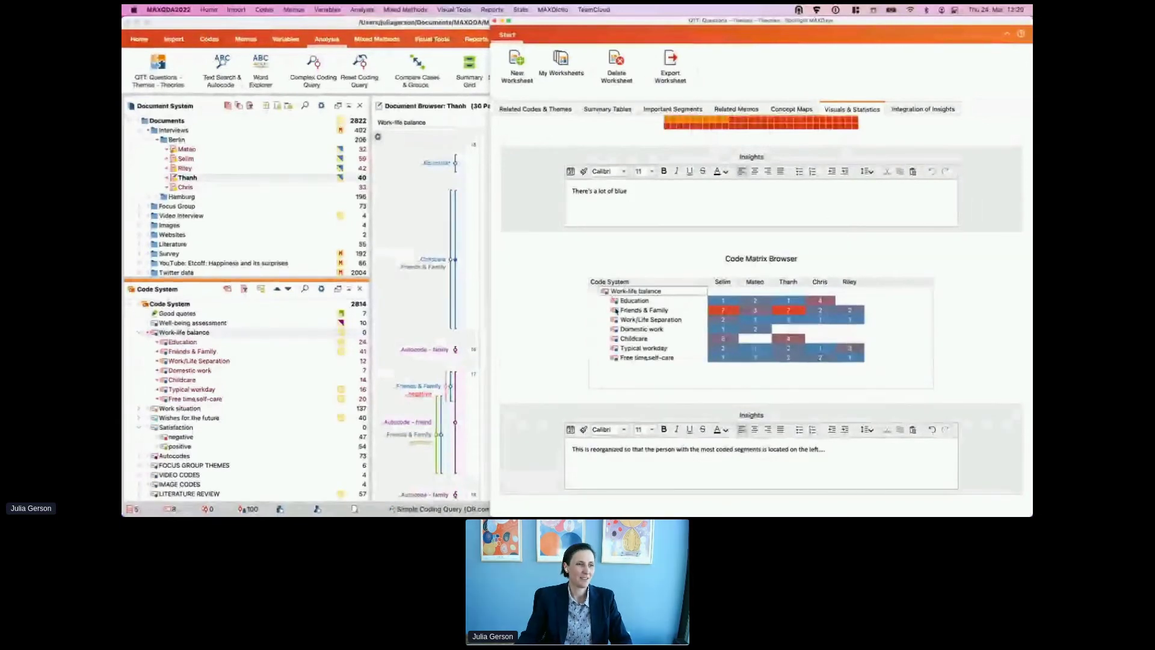
left_click_drag(572, 450, 590, 469)
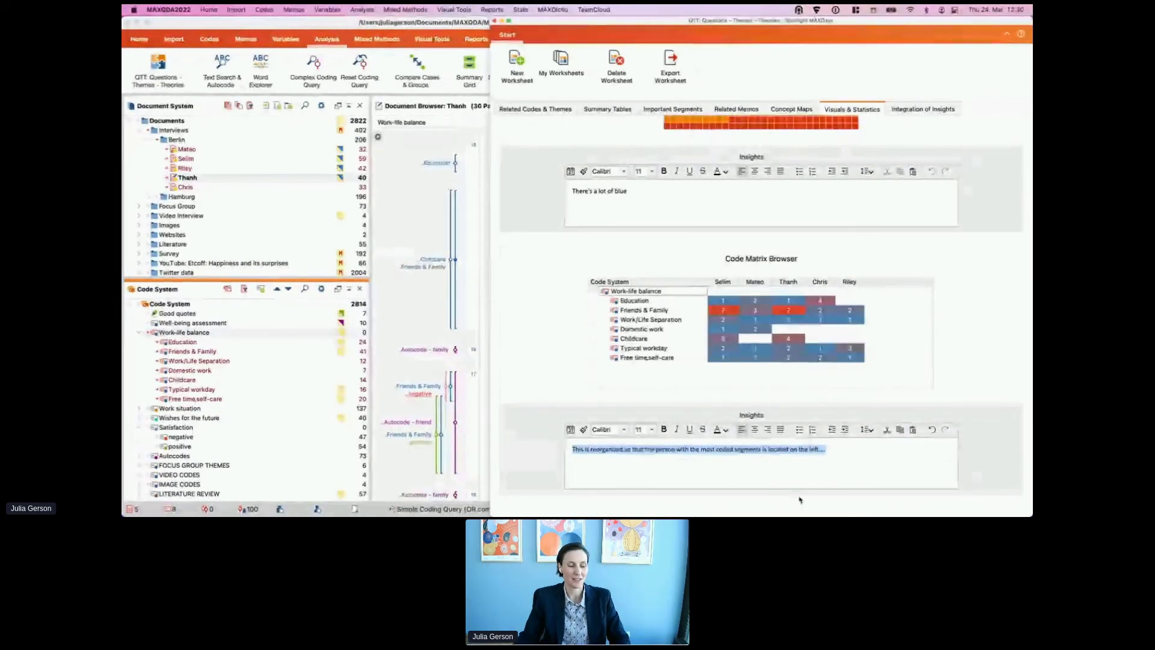
left_click(636, 477)
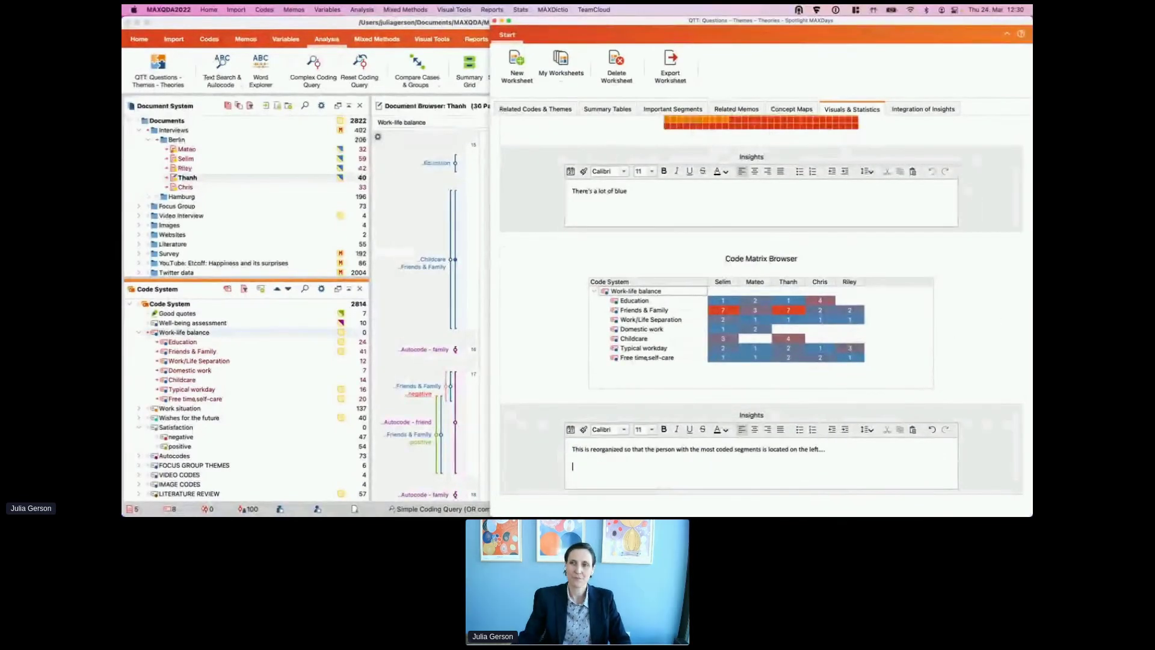
key("super+Tab")
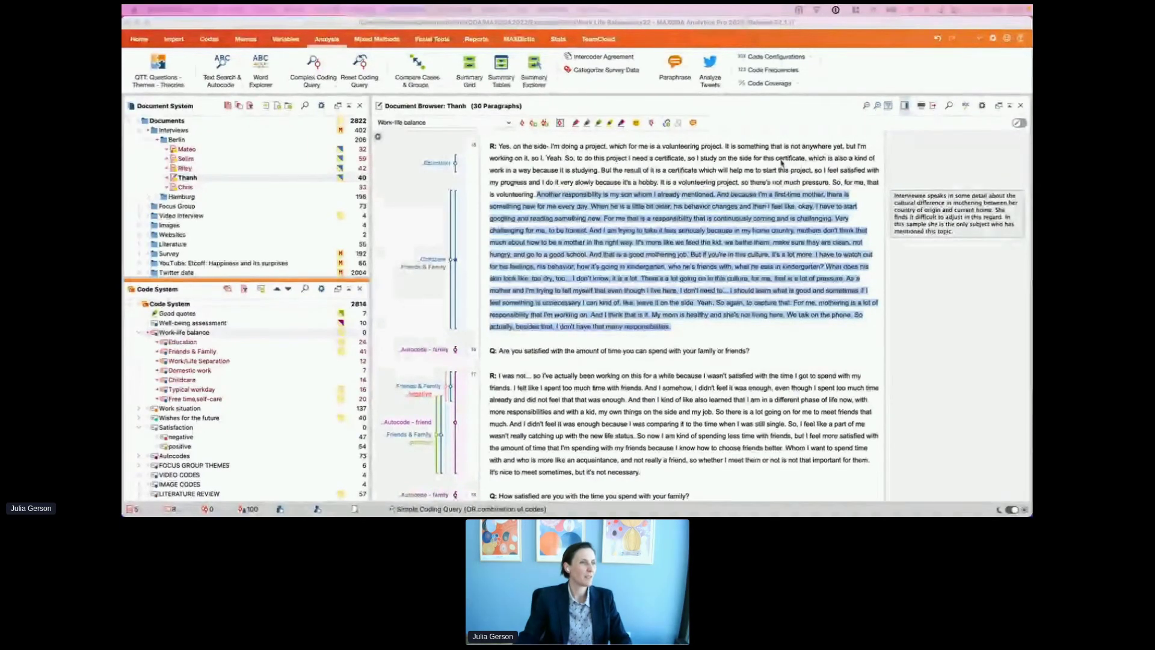
Step: Close the QTT worksheet and show the Visual Tools ribbon
left_click_drag(566, 185, 402, 23)
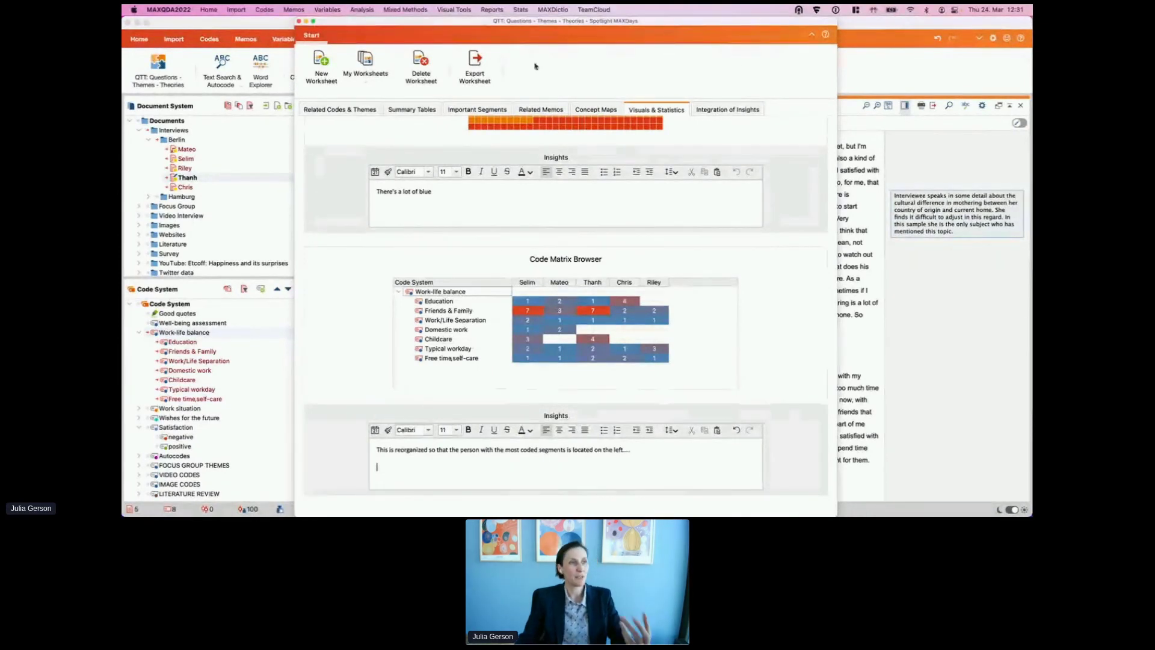
left_click(299, 21)
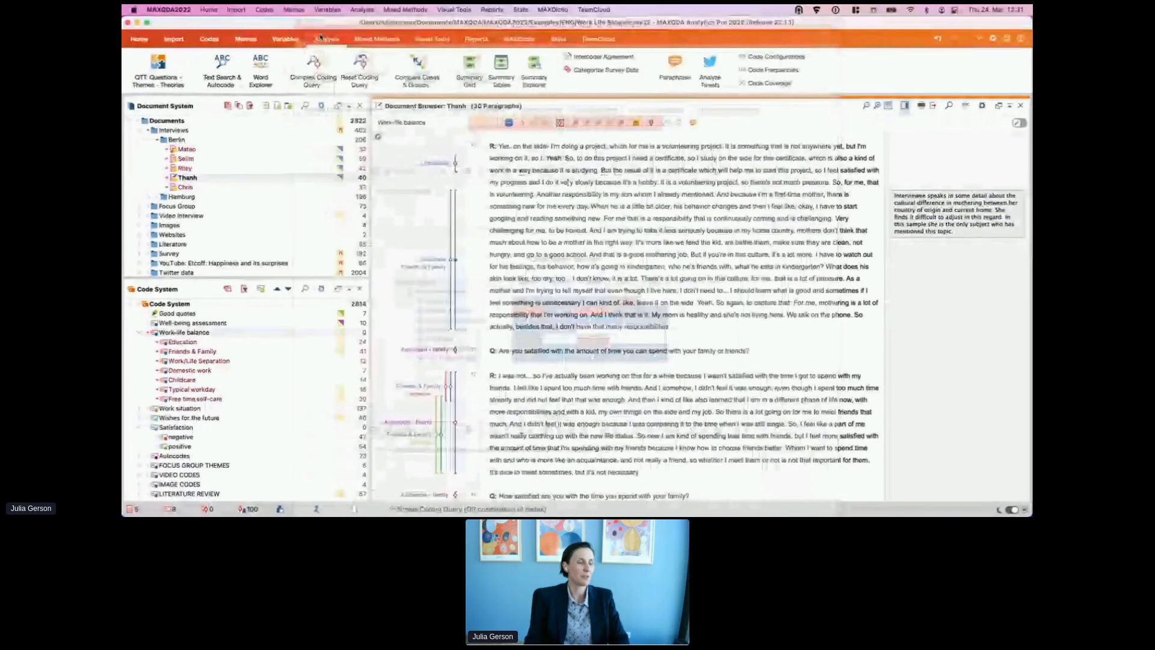
left_click(432, 39)
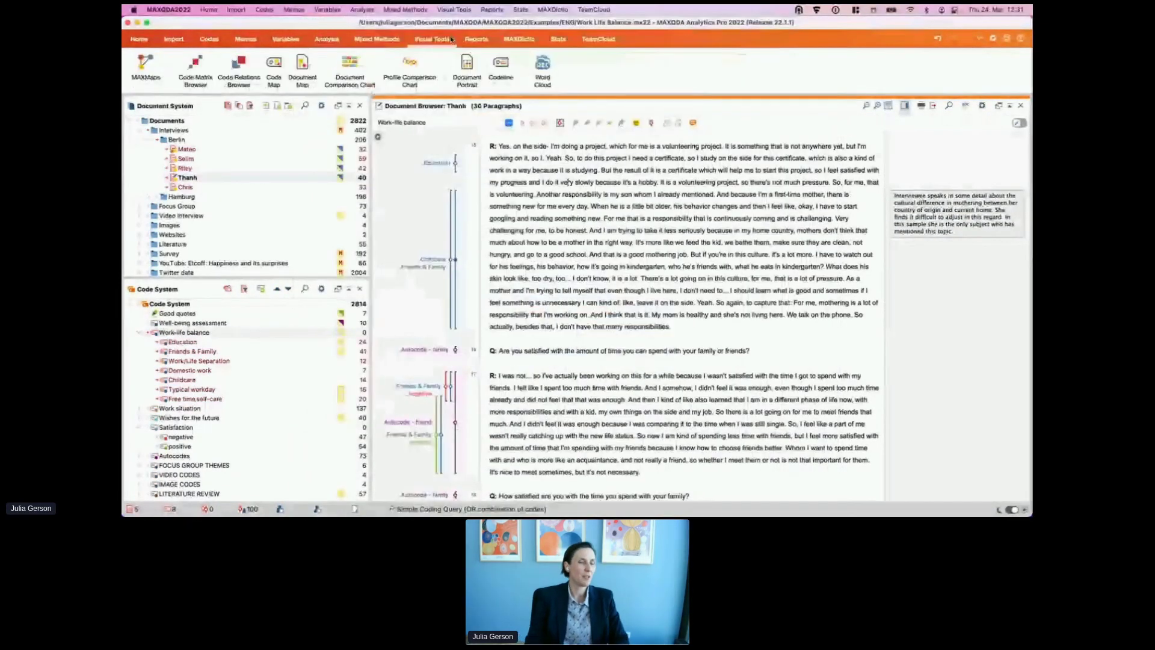
Step: Set up a Single-Case Model (Coded Segments) for Thanh in MAXMaps, including in-document memos
left_click(146, 78)
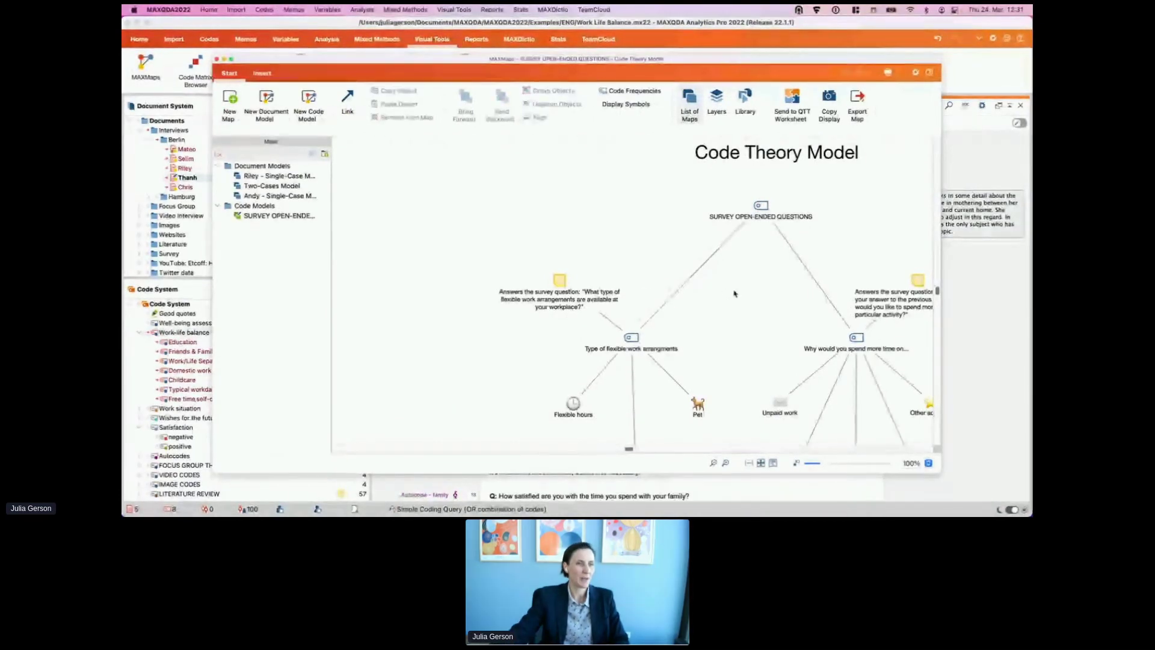
scroll(724, 294, "down", 5)
scroll(724, 294, "up", 4)
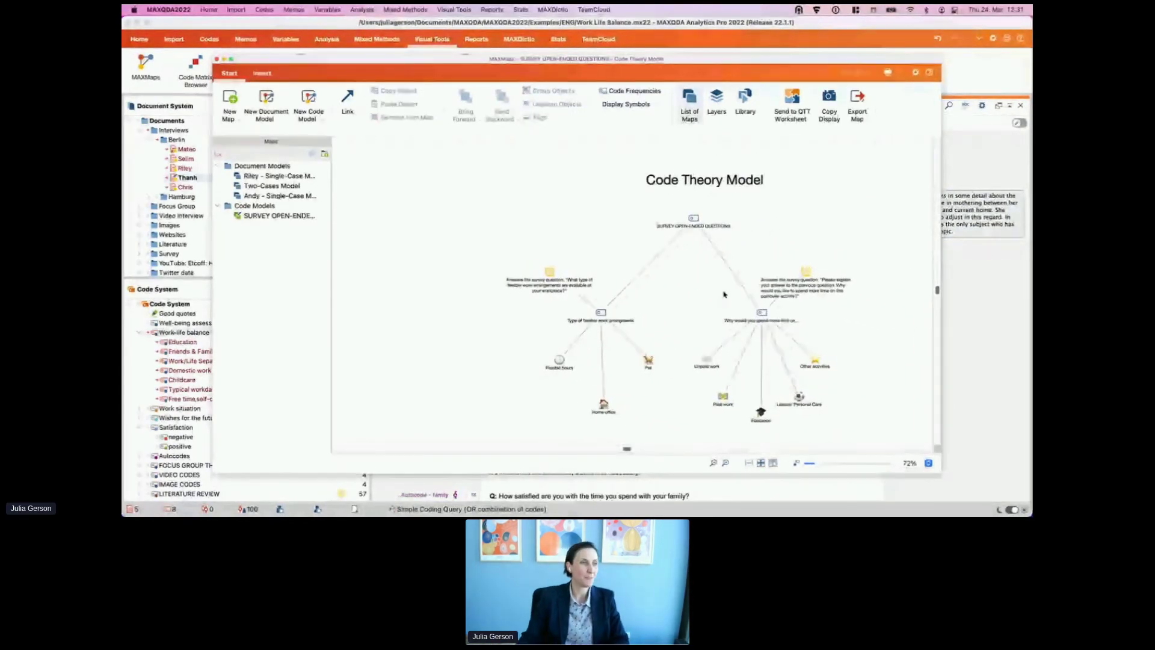
left_click(266, 110)
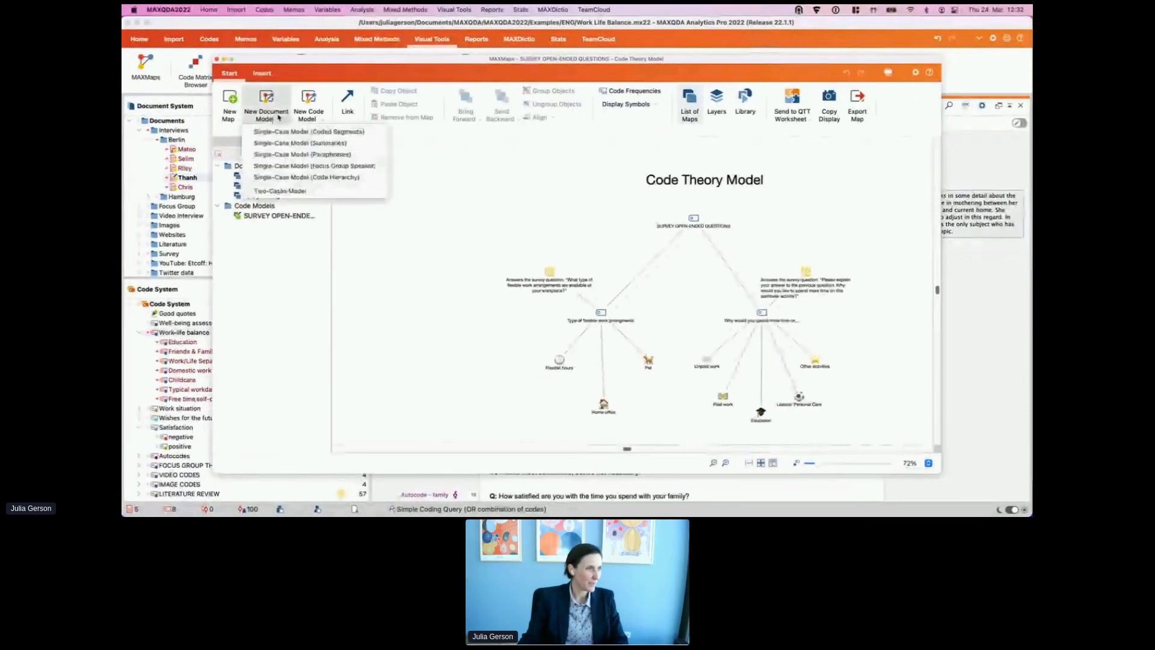
left_click(321, 132)
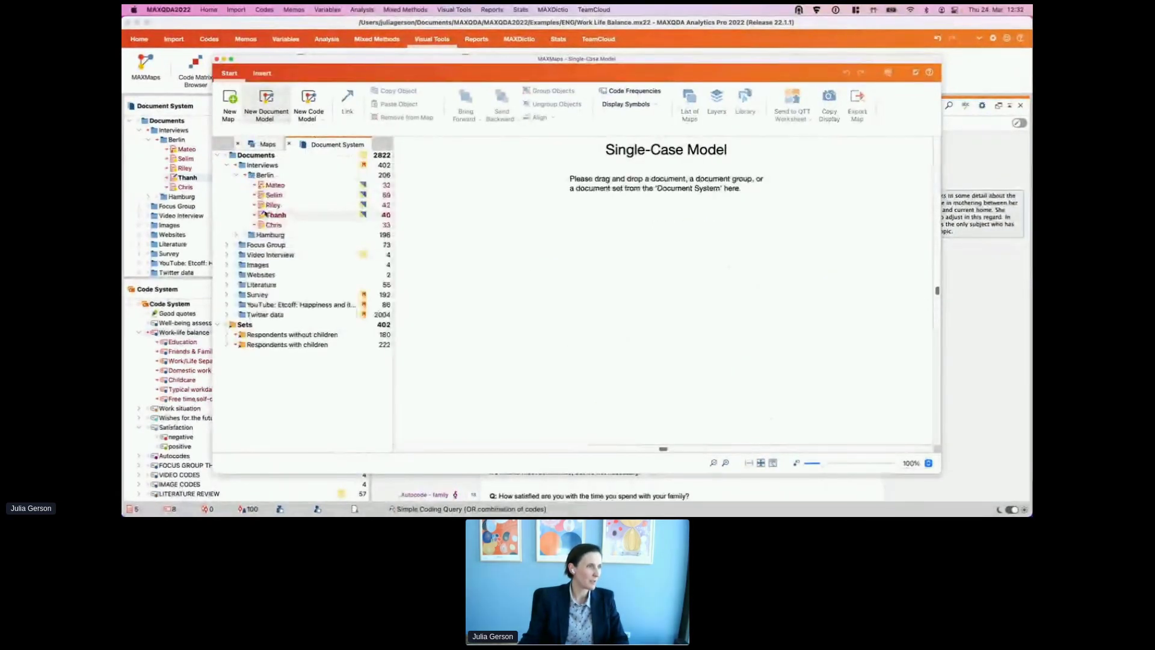
left_click_drag(275, 215, 660, 216)
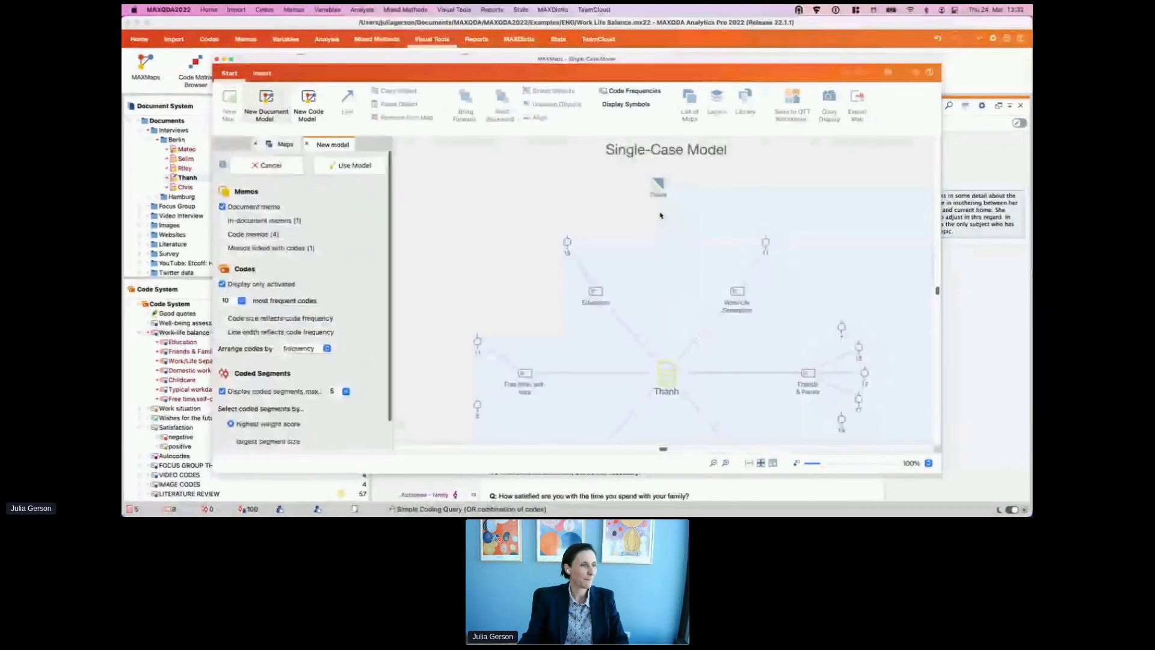
scroll(325, 266, "down", 2)
left_click(222, 186)
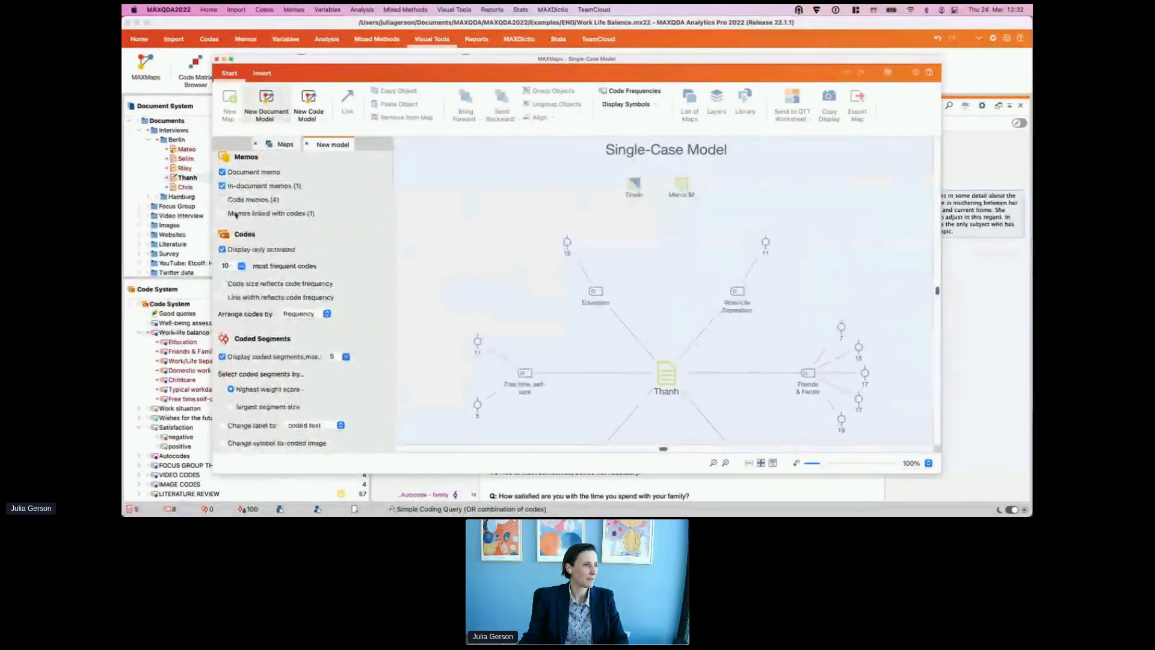
scroll(337, 271, "up", 2)
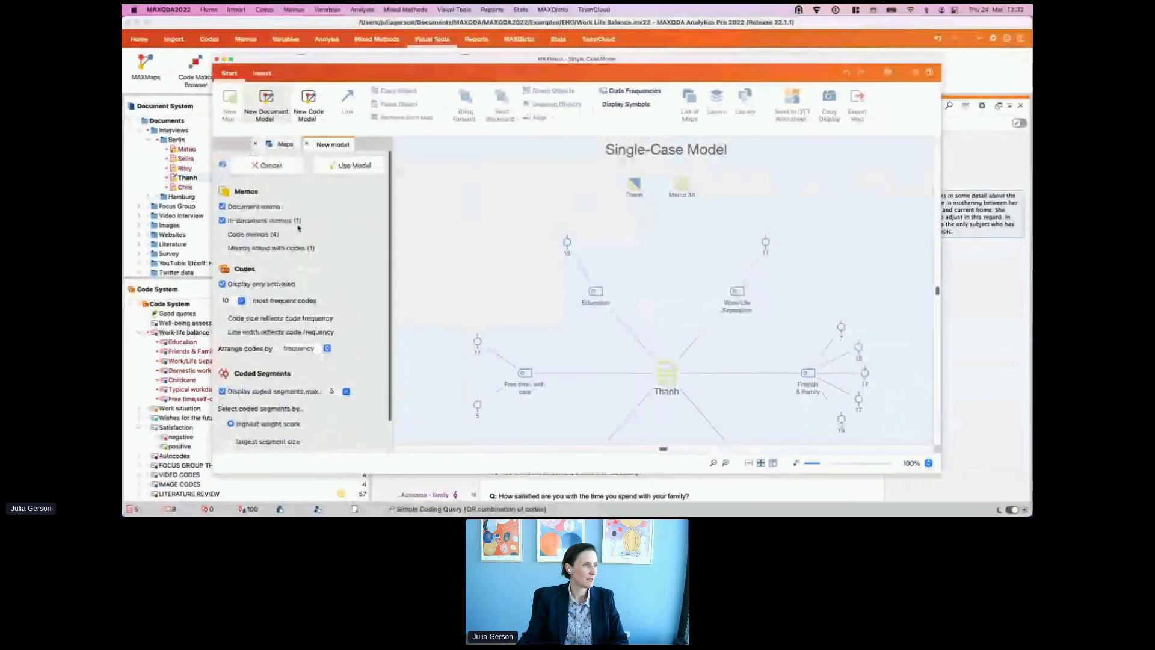
Step: Create the Thanh model and enlarge the MAXMaps window
left_click(352, 165)
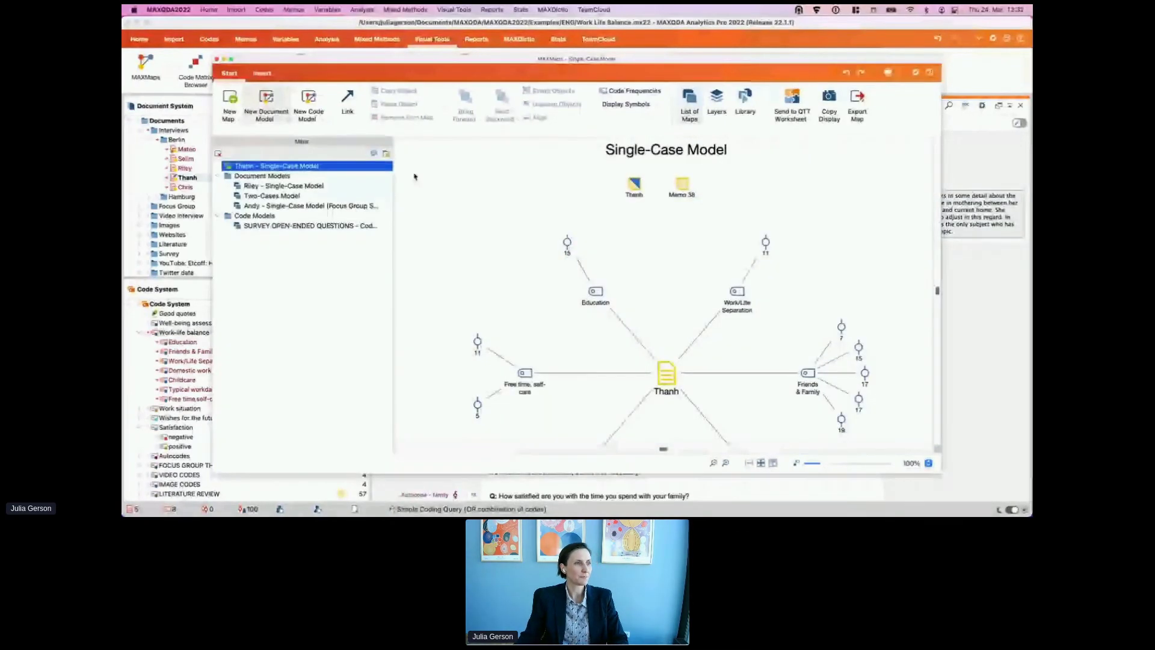
left_click_drag(588, 62, 499, 28)
left_click_drag(843, 410, 992, 515)
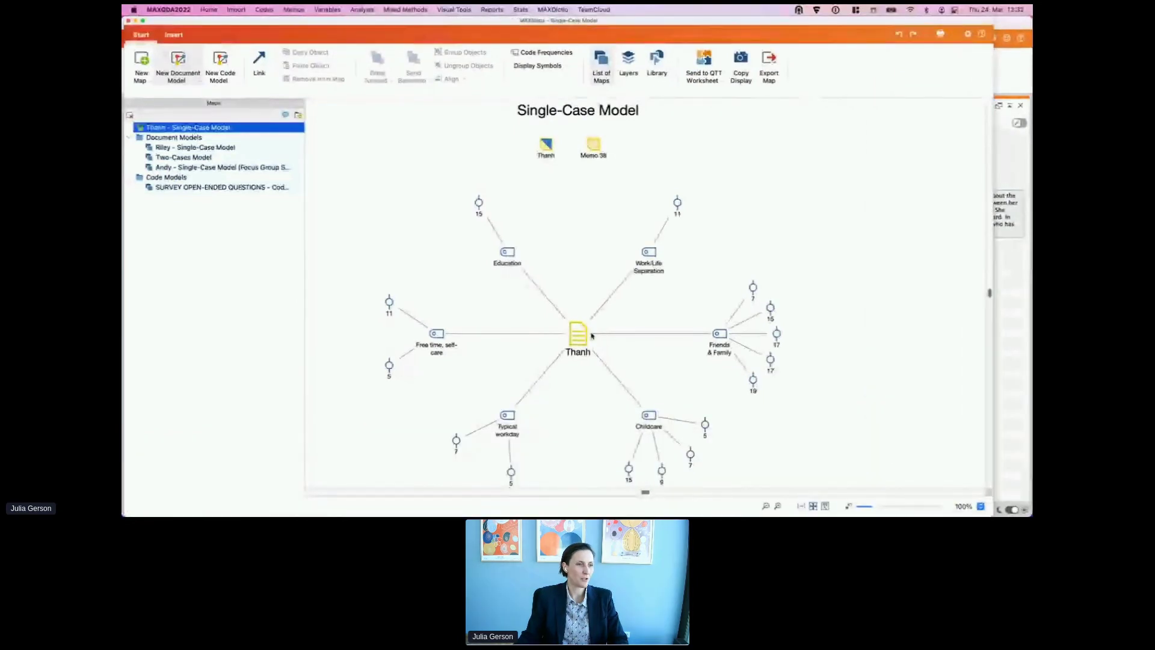
Step: Enlarge the central Thanh node and move the Thanh and Memo 38 icons lower
left_click(592, 355)
left_click_drag(594, 357, 576, 330)
left_click_drag(523, 135, 595, 191)
left_click_drag(578, 111, 581, 157)
left_click(710, 167)
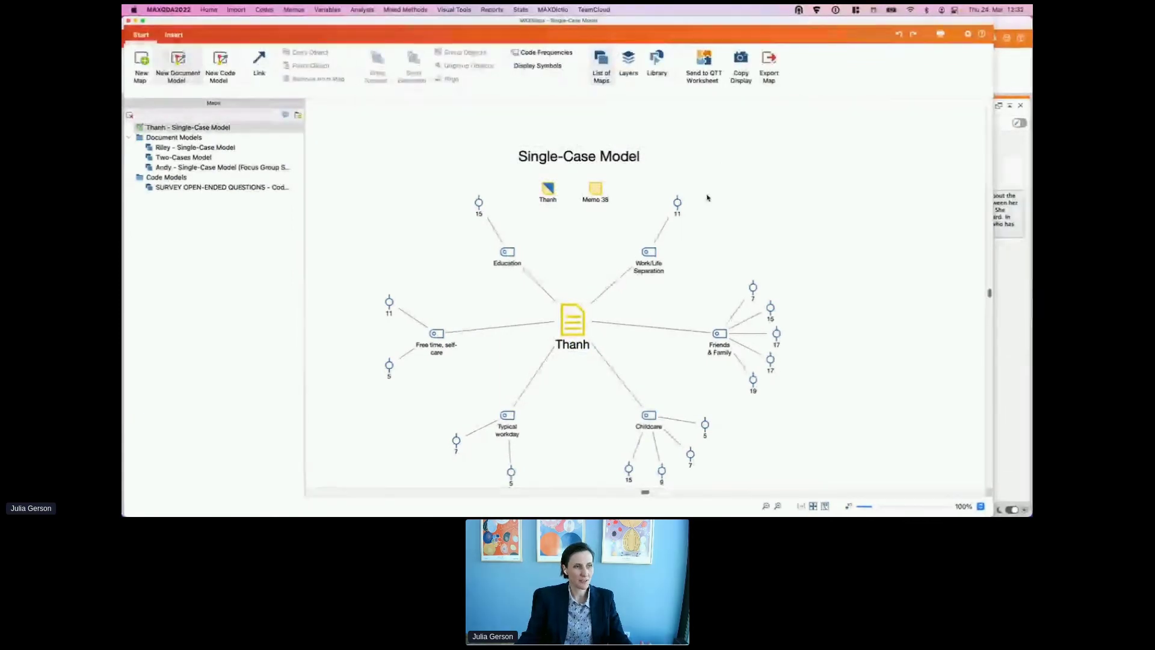
scroll(722, 184, "down", 2)
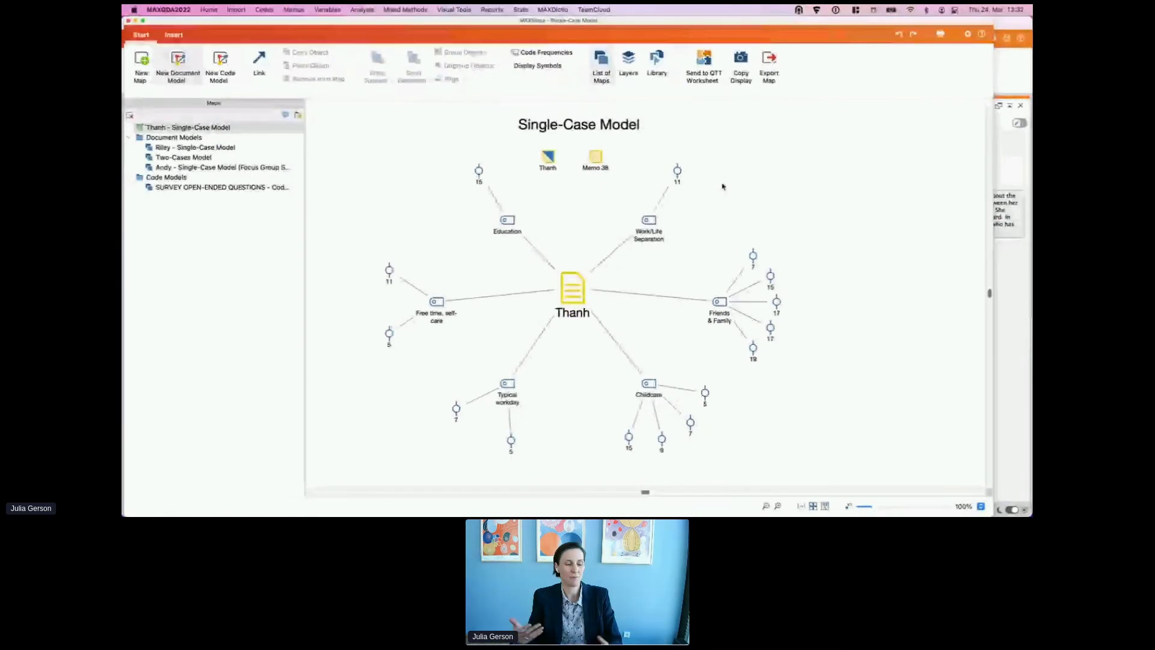
Step: Send the Thanh map to the Spotlight MAXDays QTT worksheet
left_click(703, 70)
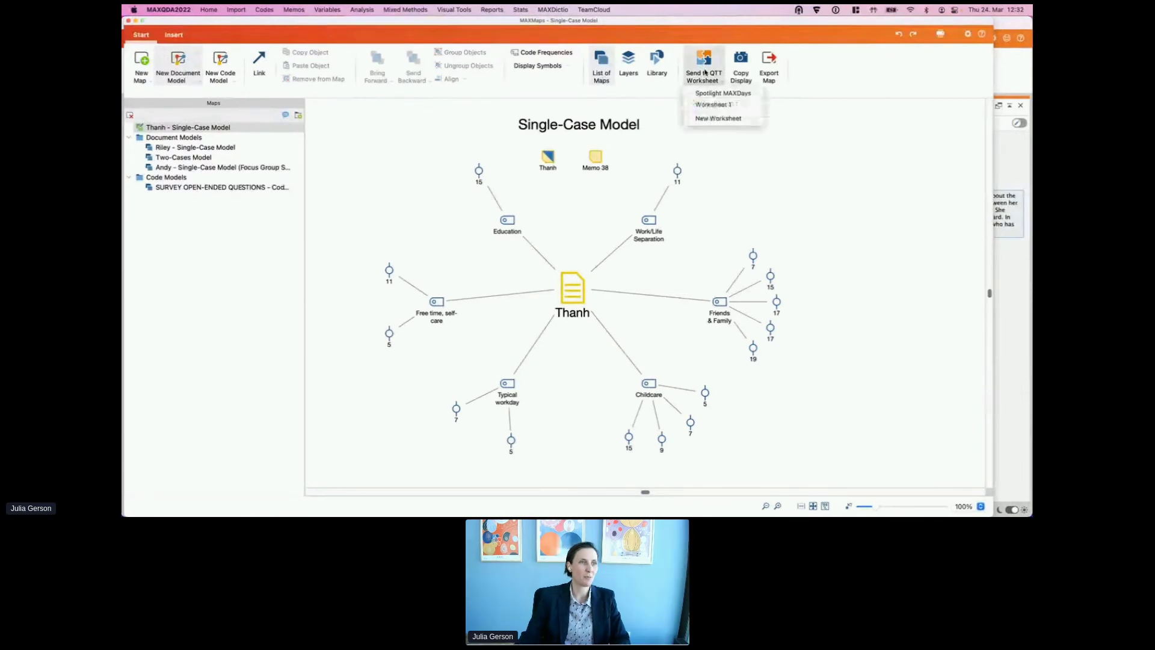
left_click(743, 94)
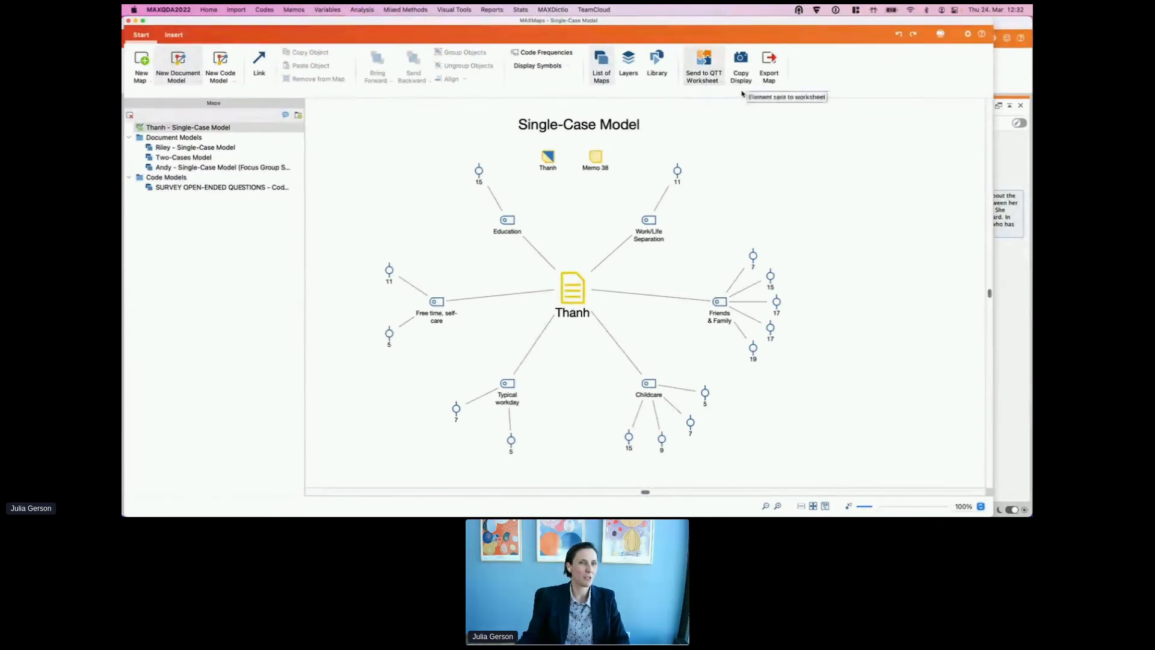
left_click_drag(937, 21, 985, 127)
left_click(327, 39)
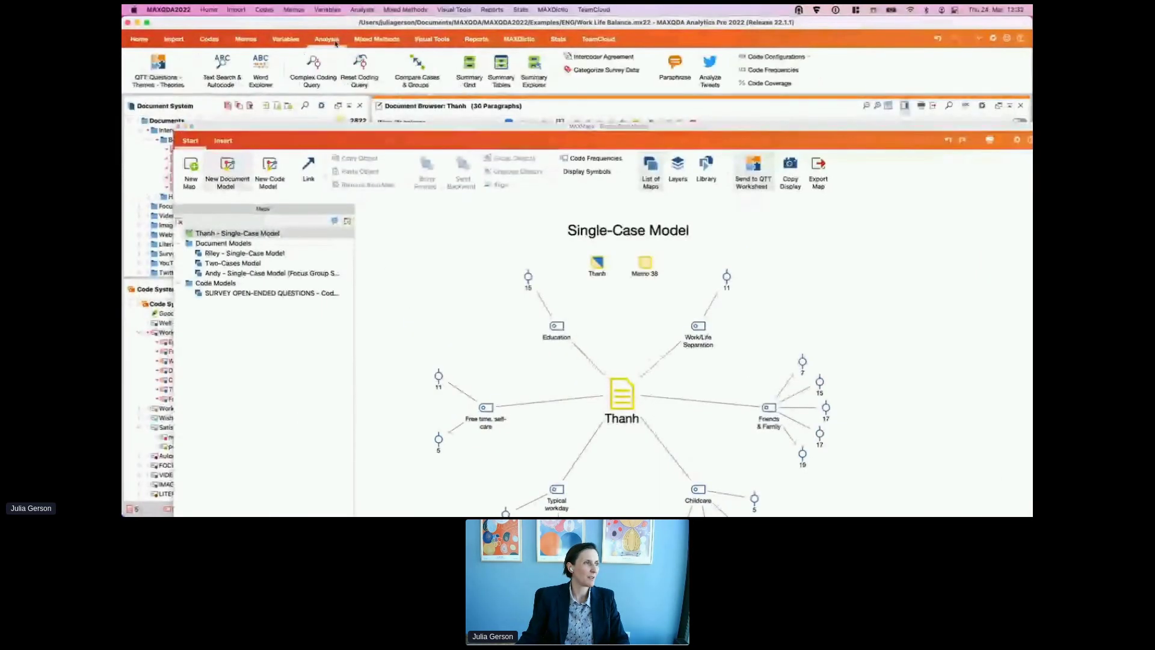
Step: Open the QTT worksheet's Concept Maps, type placeholder text into Insights, and scroll back to the top
left_click(174, 75)
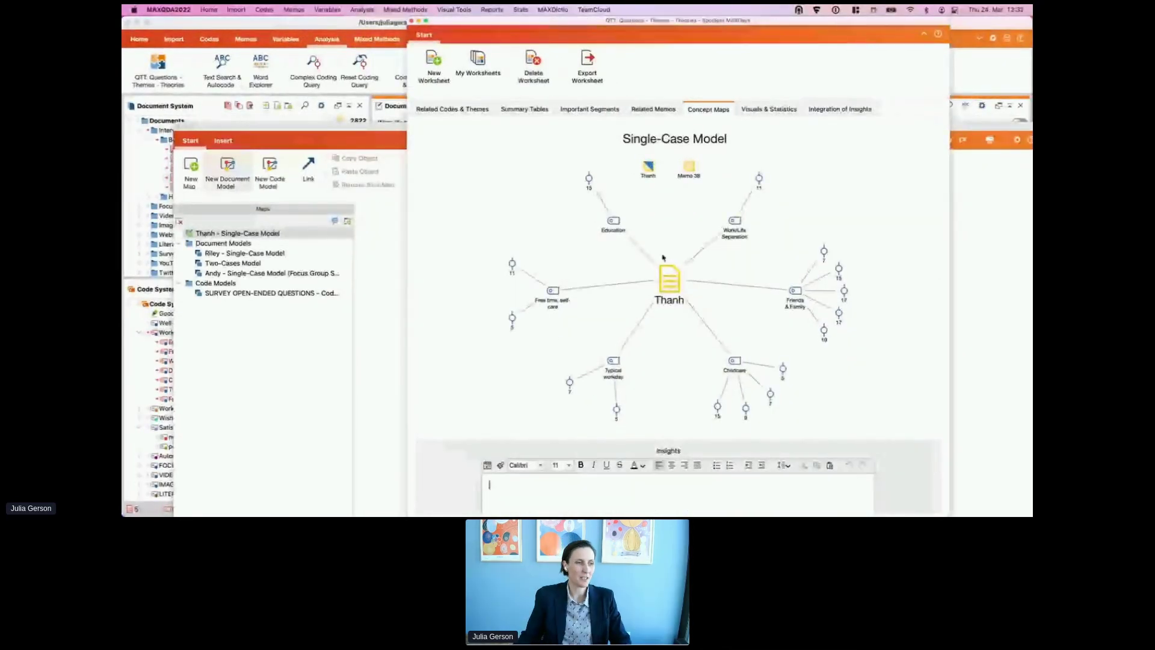
scroll(663, 258, "down", 1)
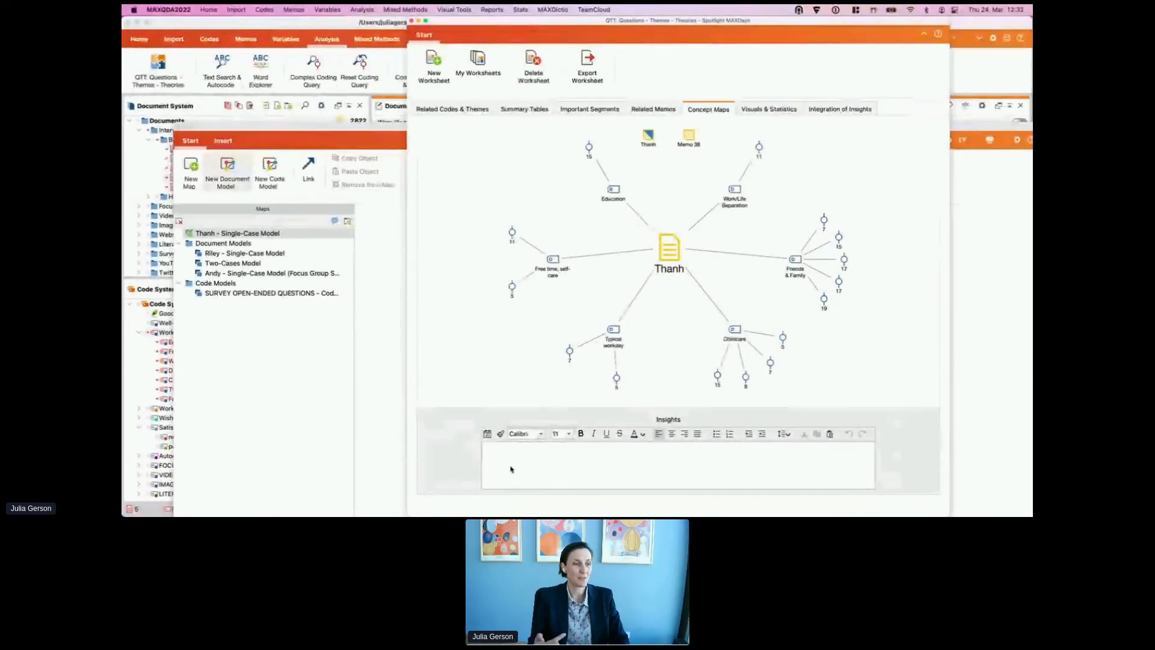
left_click(511, 469)
type("allj f asdlfj slkdfj alsdfjaljdf")
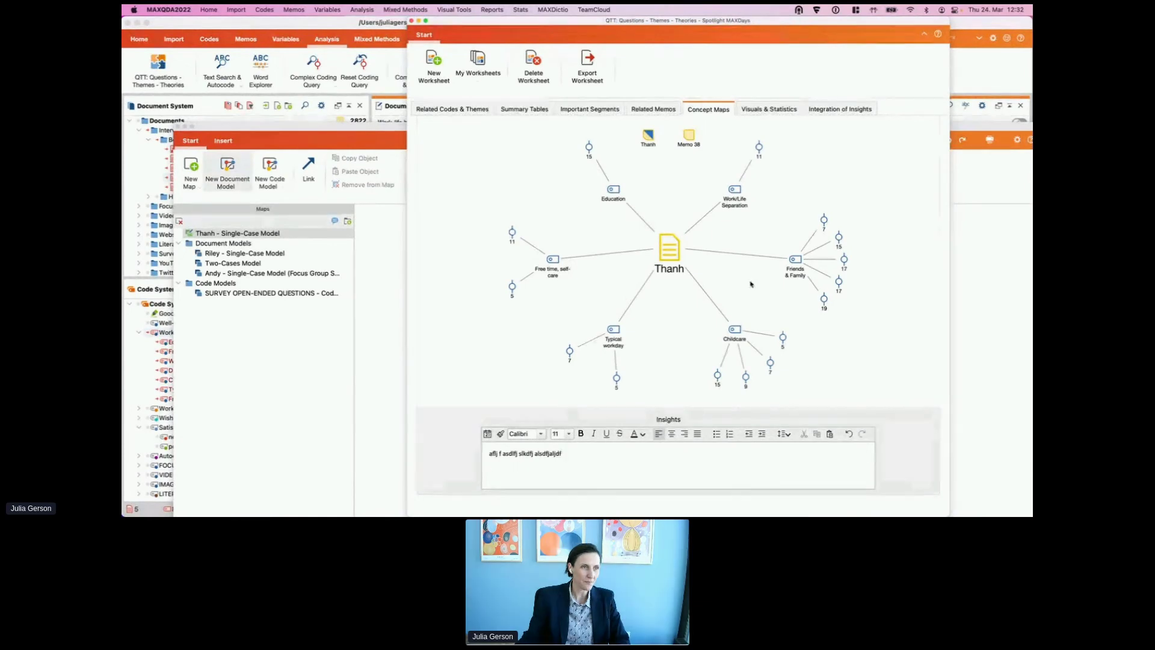
scroll(756, 245, "up", 5)
scroll(746, 219, "up", 5)
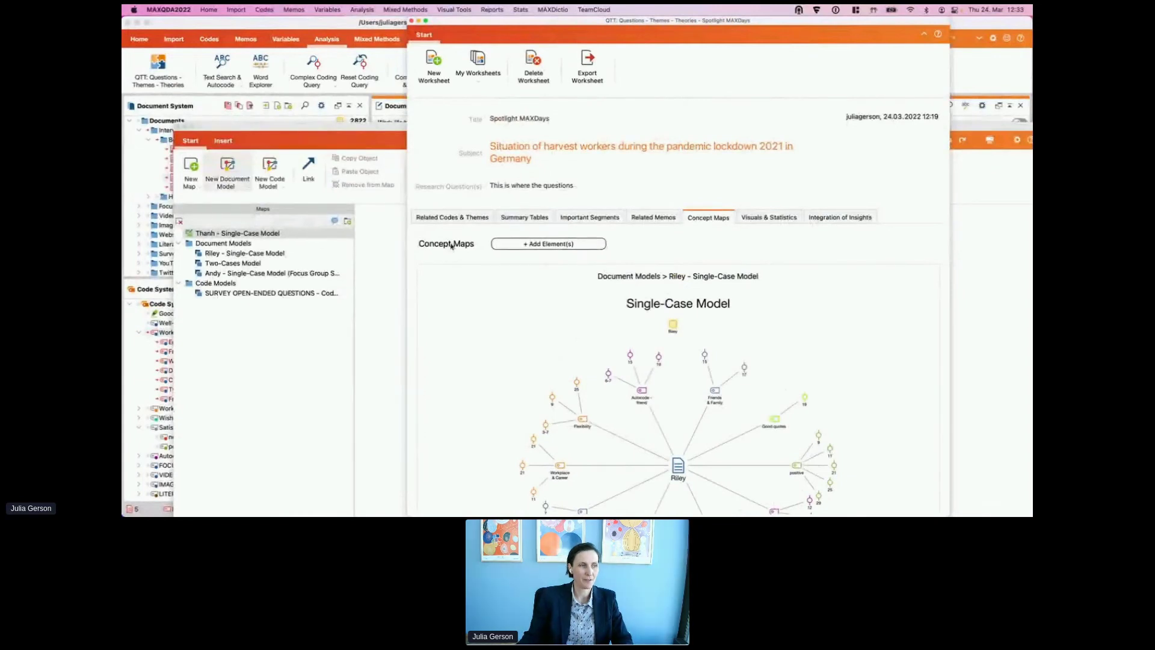
Step: Add Andy – Single-Case Model (Focus Group Speaker) to the worksheet's concept maps
left_click(552, 245)
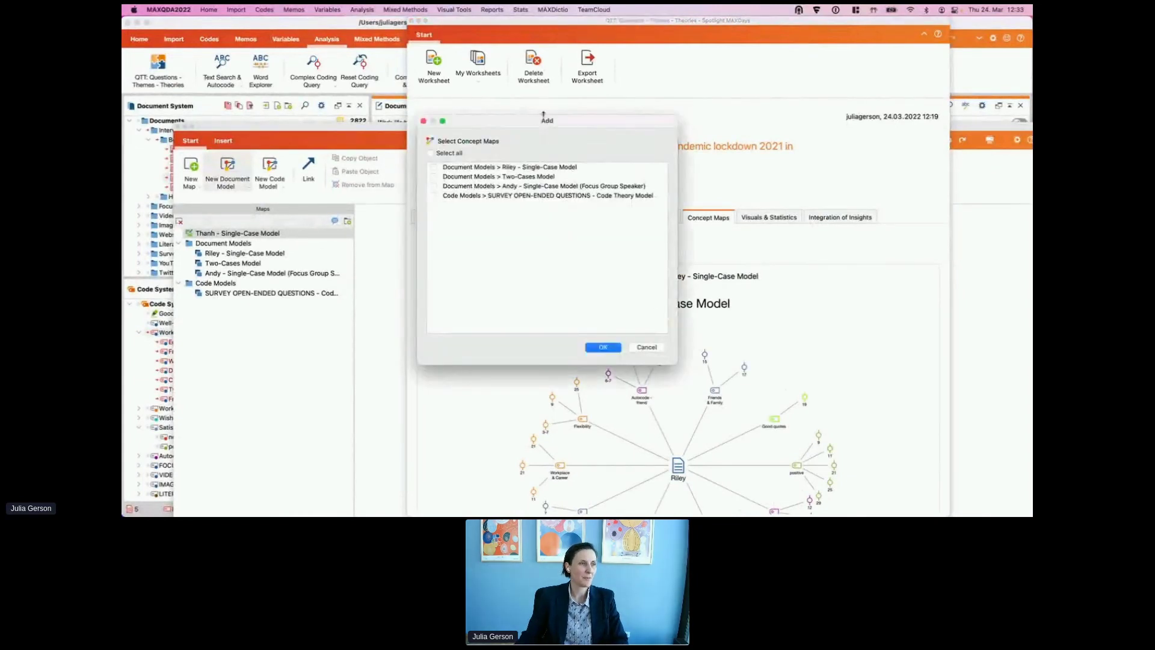
left_click_drag(523, 123, 608, 151)
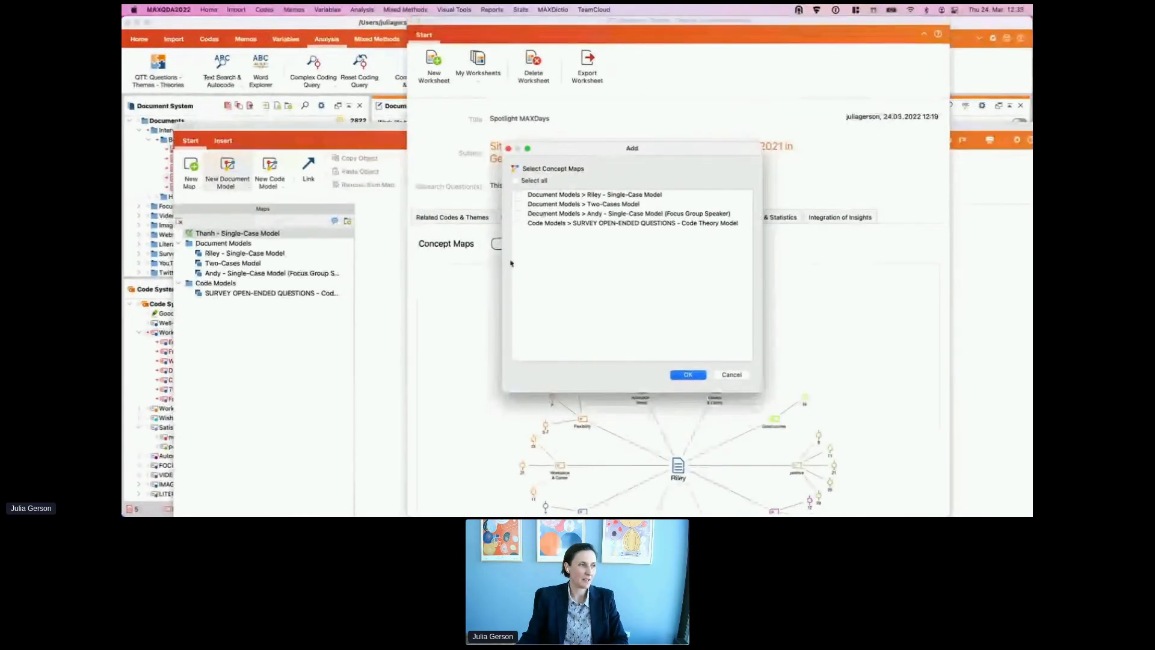
left_click(551, 214)
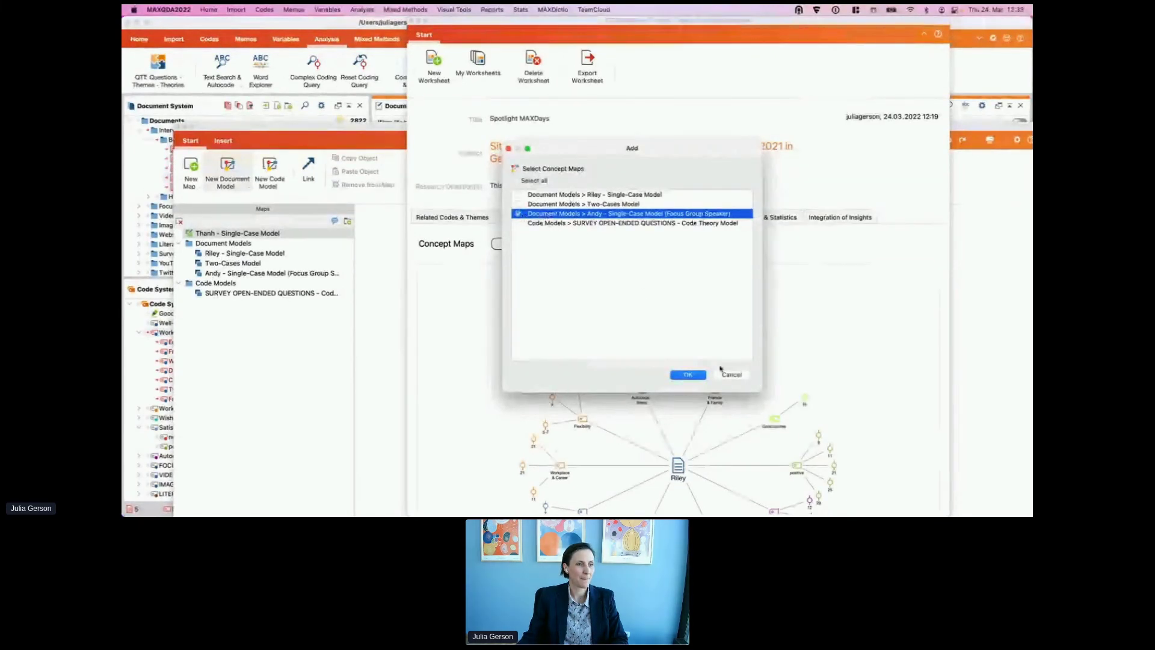
left_click(687, 375)
scroll(722, 370, "down", 10)
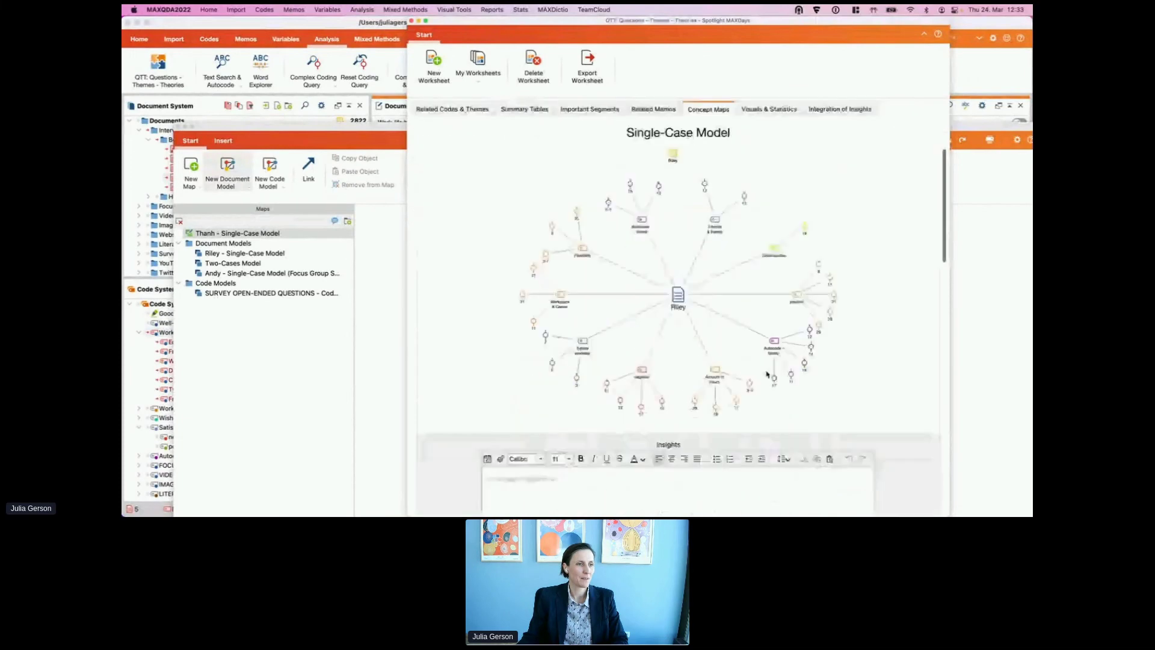
scroll(762, 366, "down", 10)
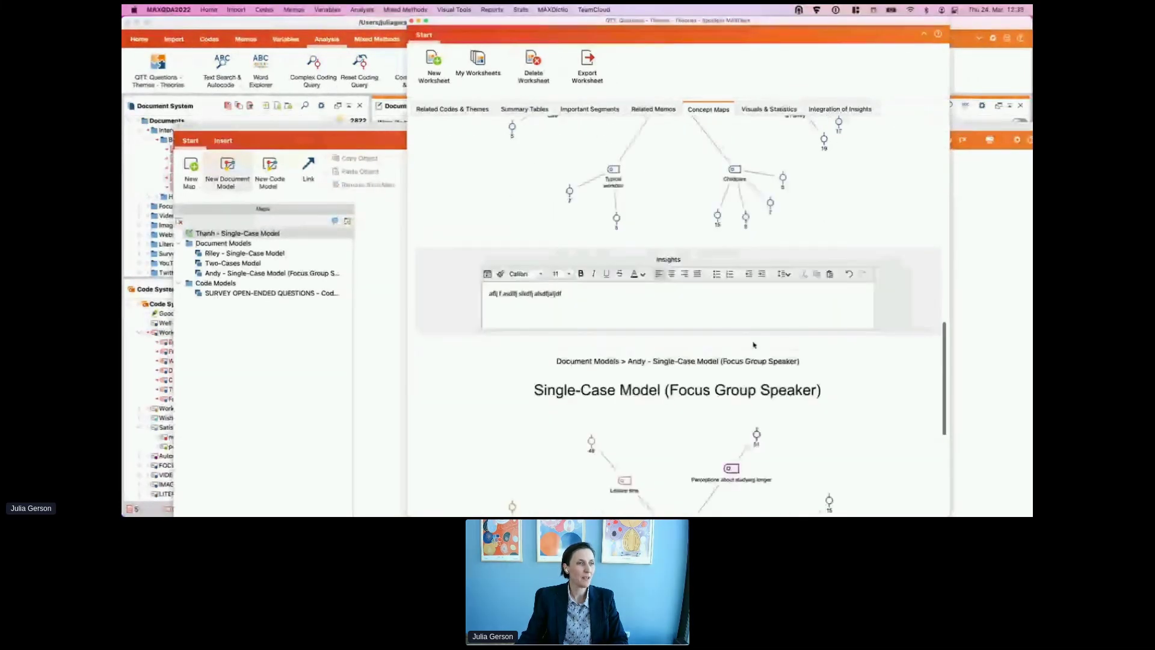
scroll(753, 344, "down", 5)
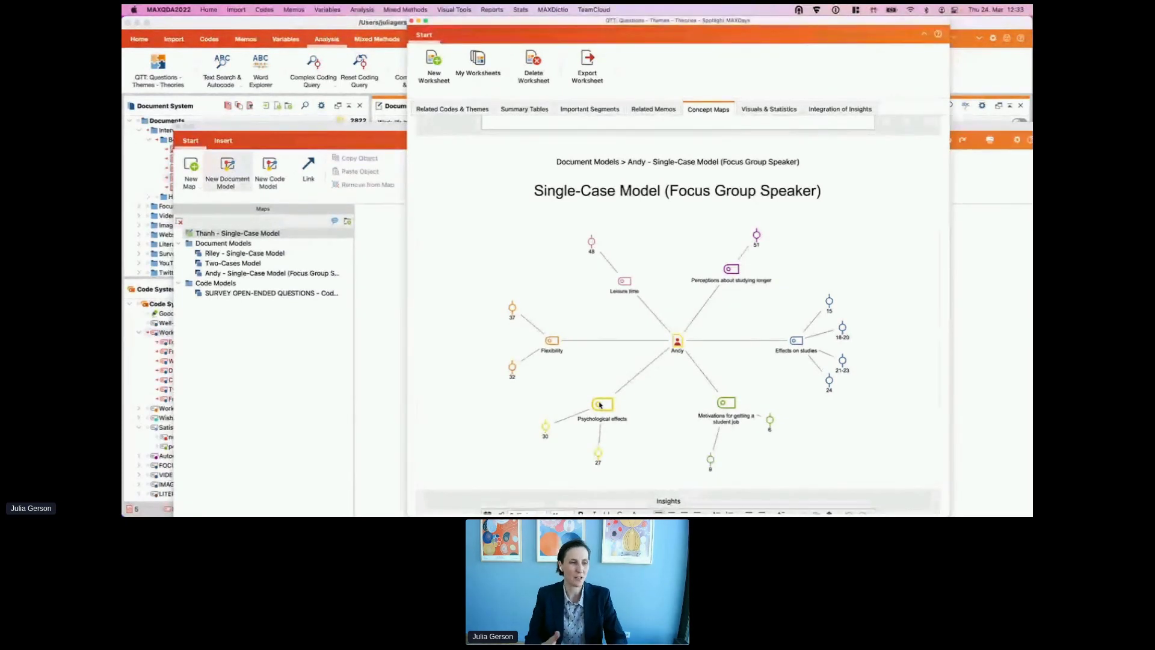
scroll(636, 348, "down", 3)
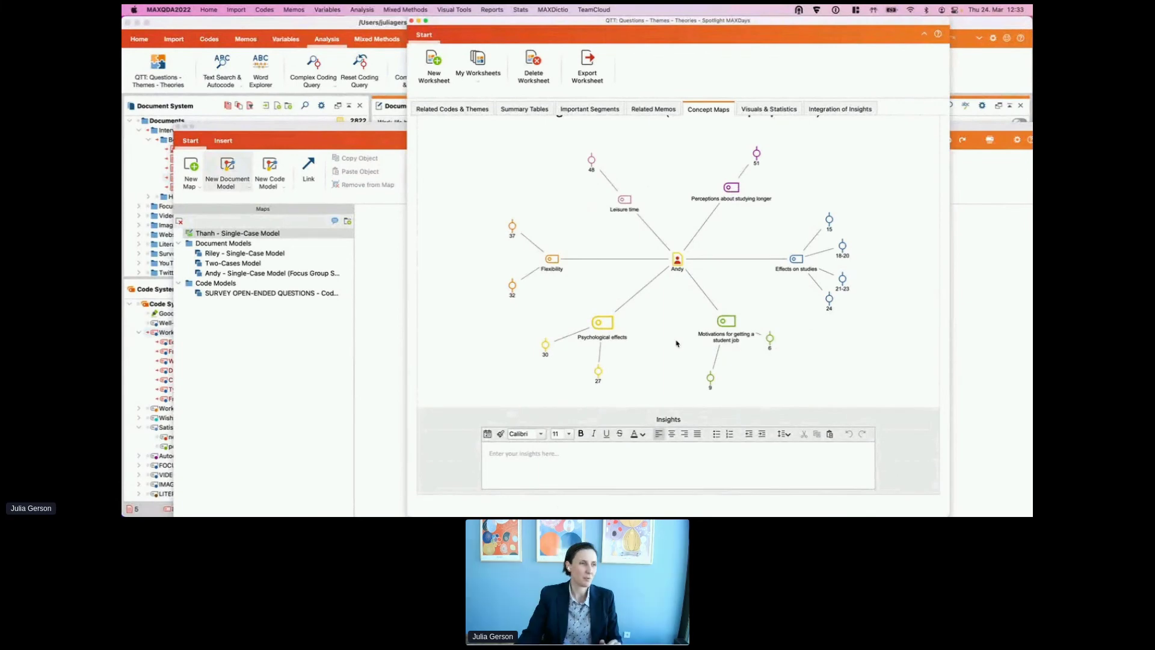
left_click(392, 245)
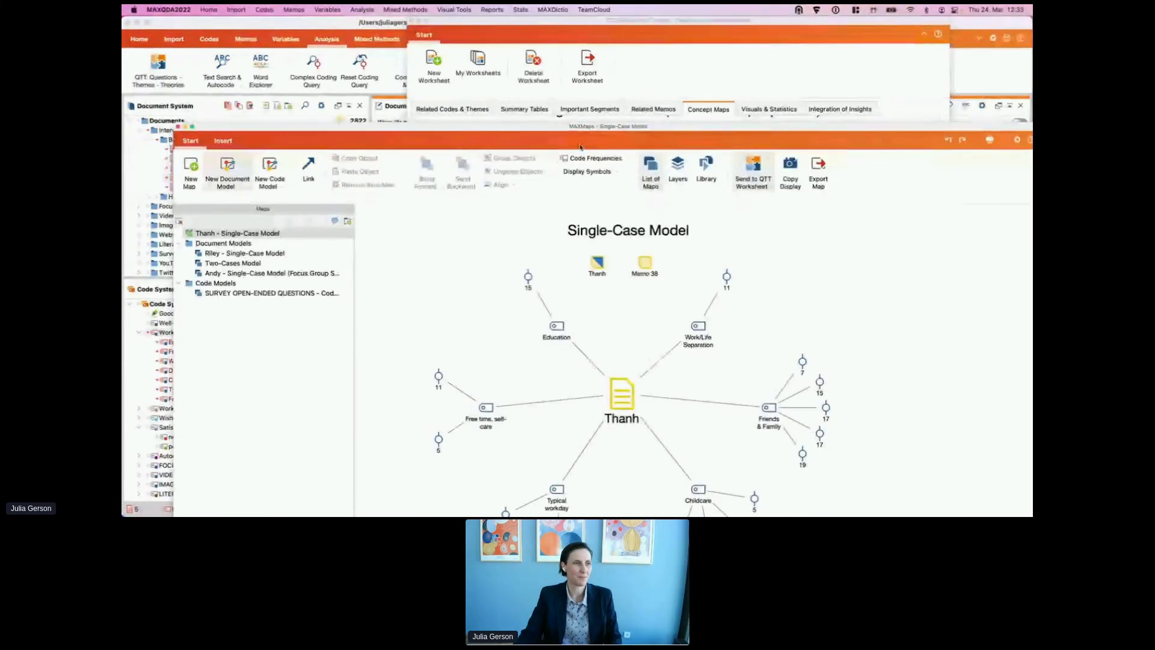
Step: Review the Typical workday node's coded segments overview, then return to the QTT worksheet
left_click_drag(582, 136, 570, 47)
left_click(545, 403)
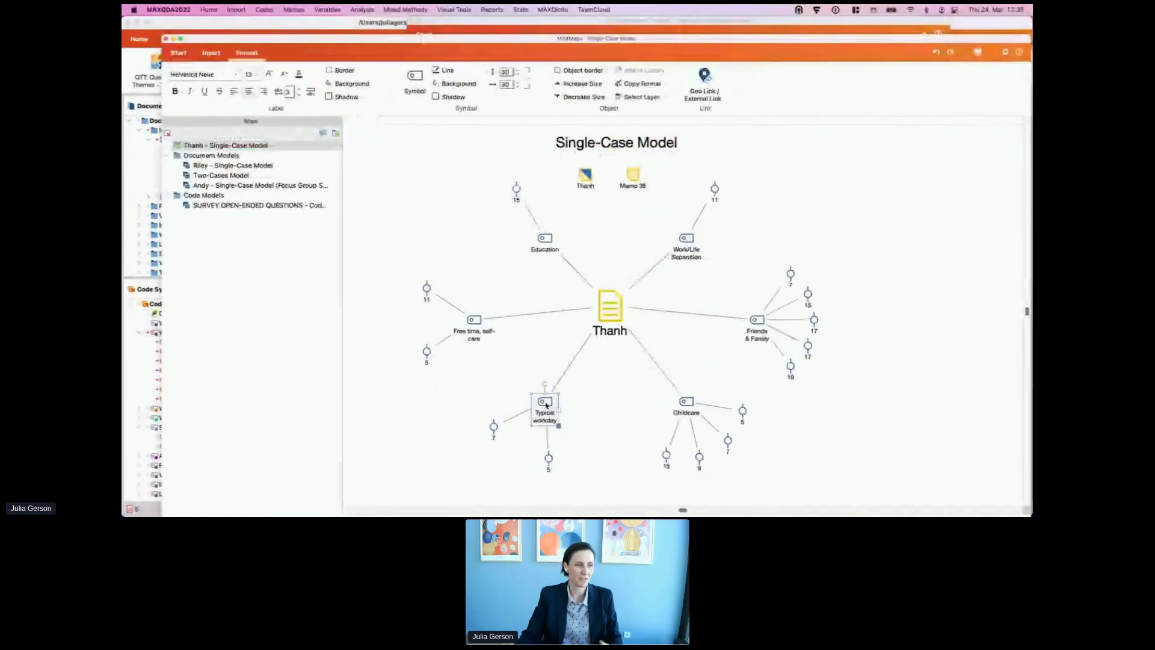
right_click(546, 405)
left_click(596, 346)
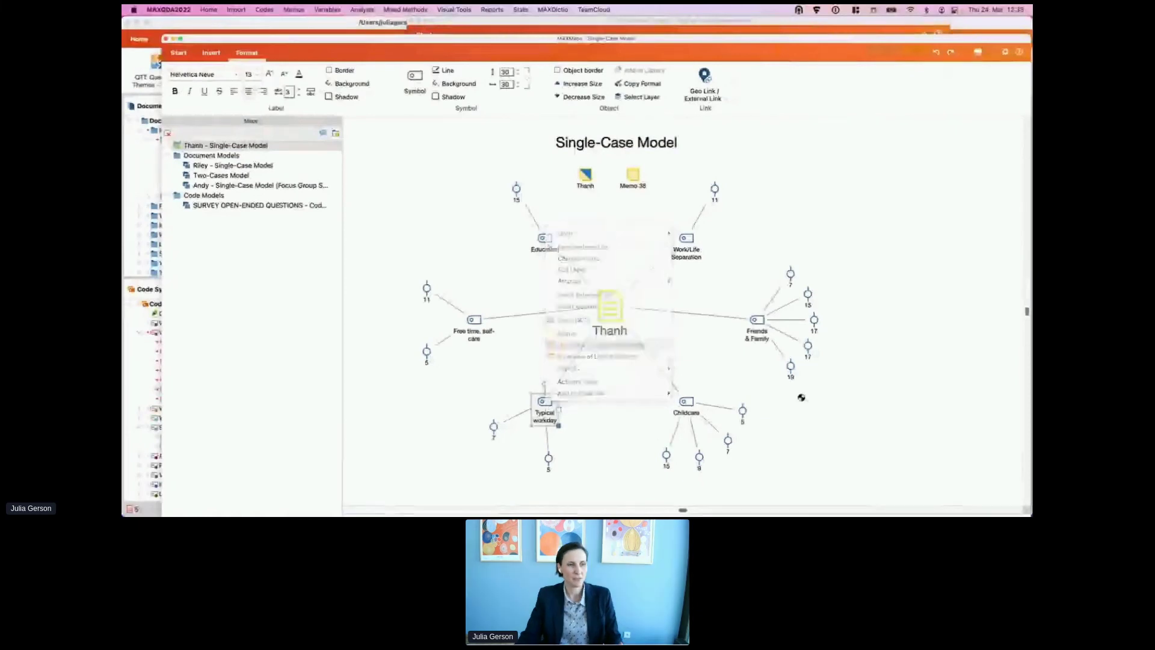
left_click(490, 136)
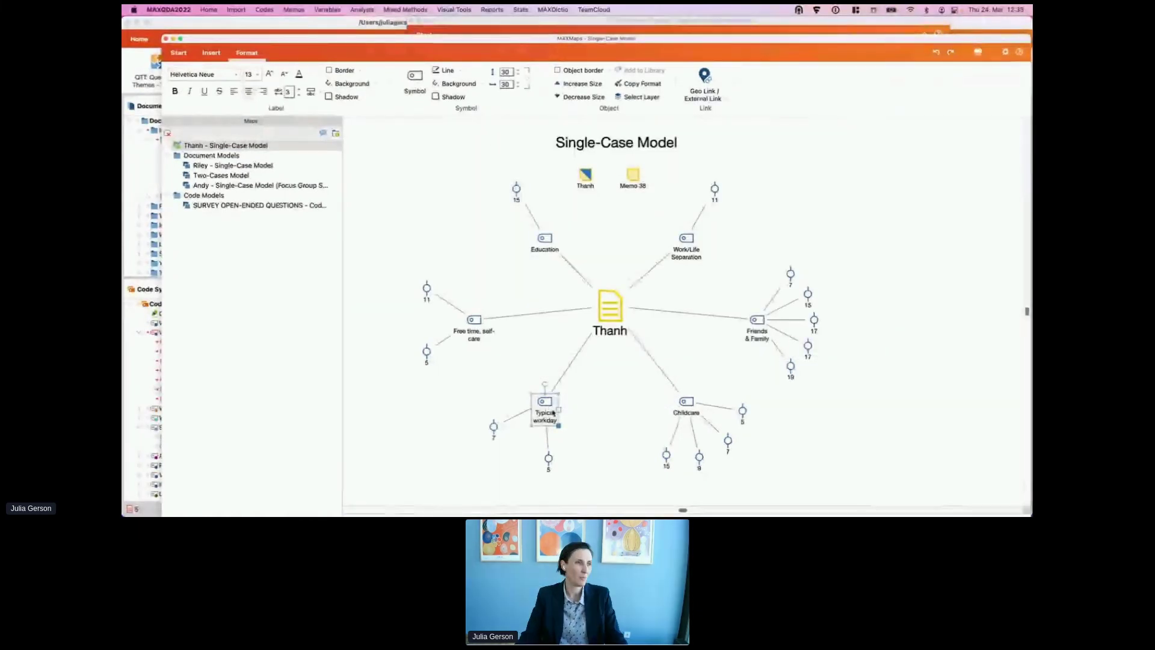
mouse_move(544, 412)
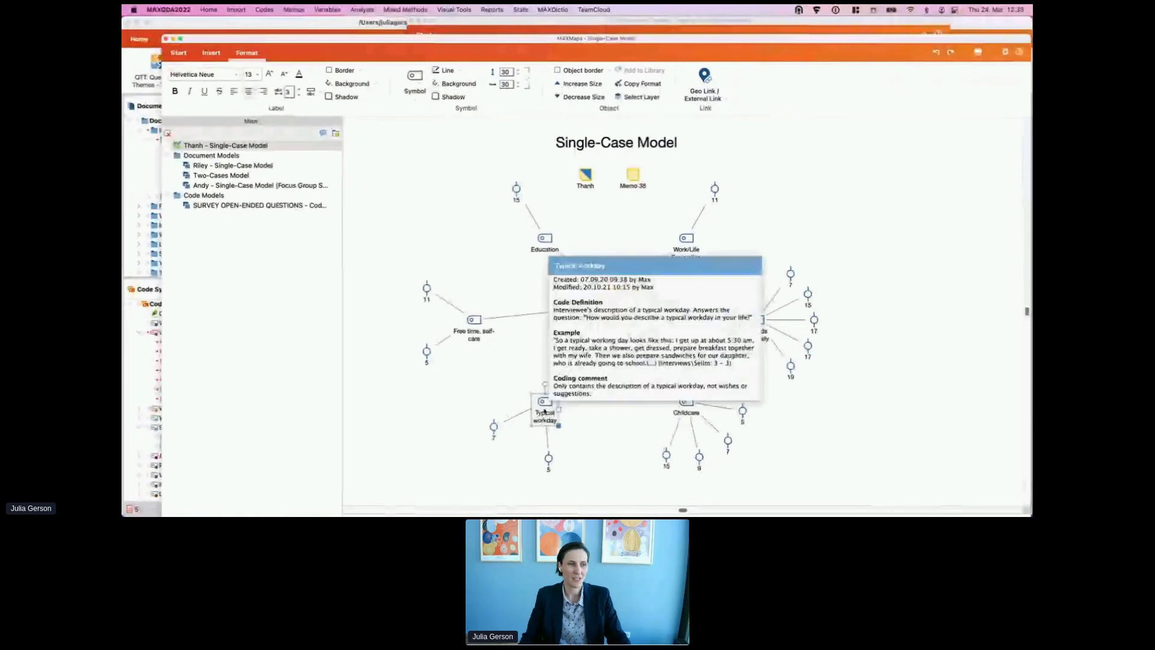
left_click(597, 419)
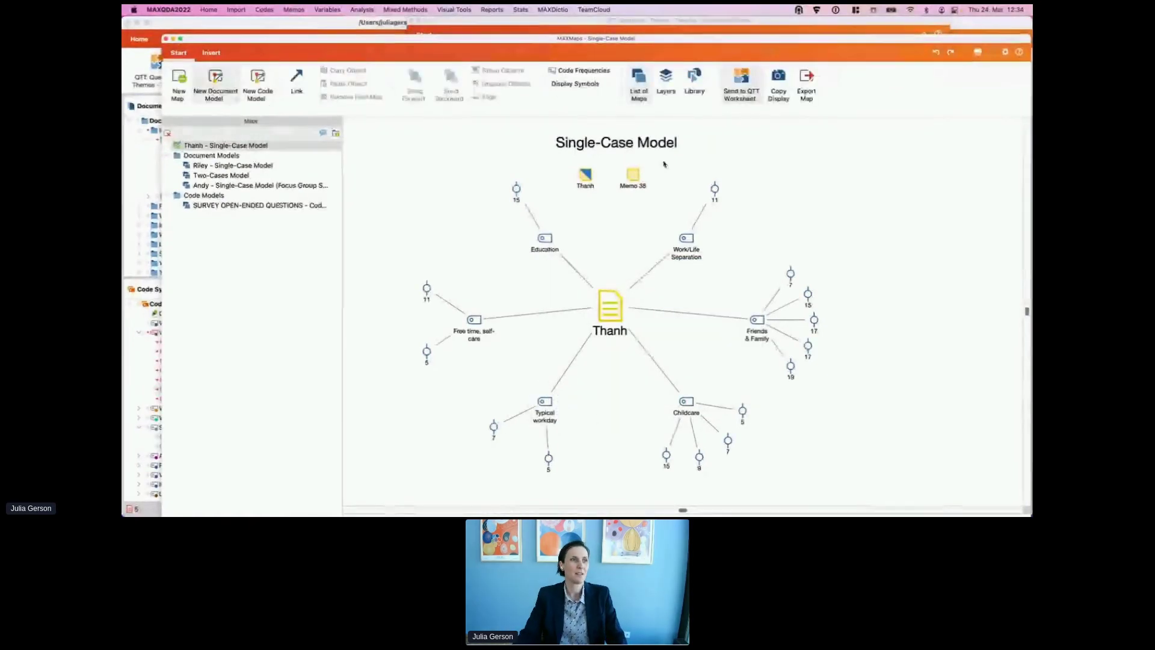
left_click(664, 21)
right_click(631, 286)
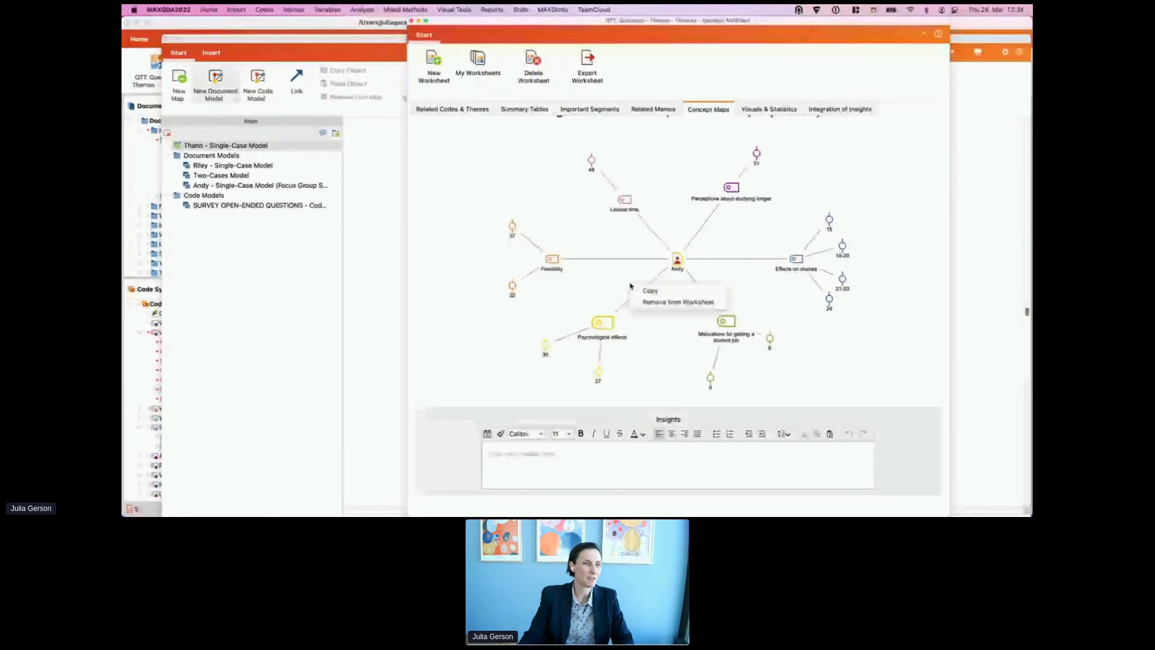
Step: Start removing Andy's concept map from the worksheet, then cancel the prompt
left_click(645, 302)
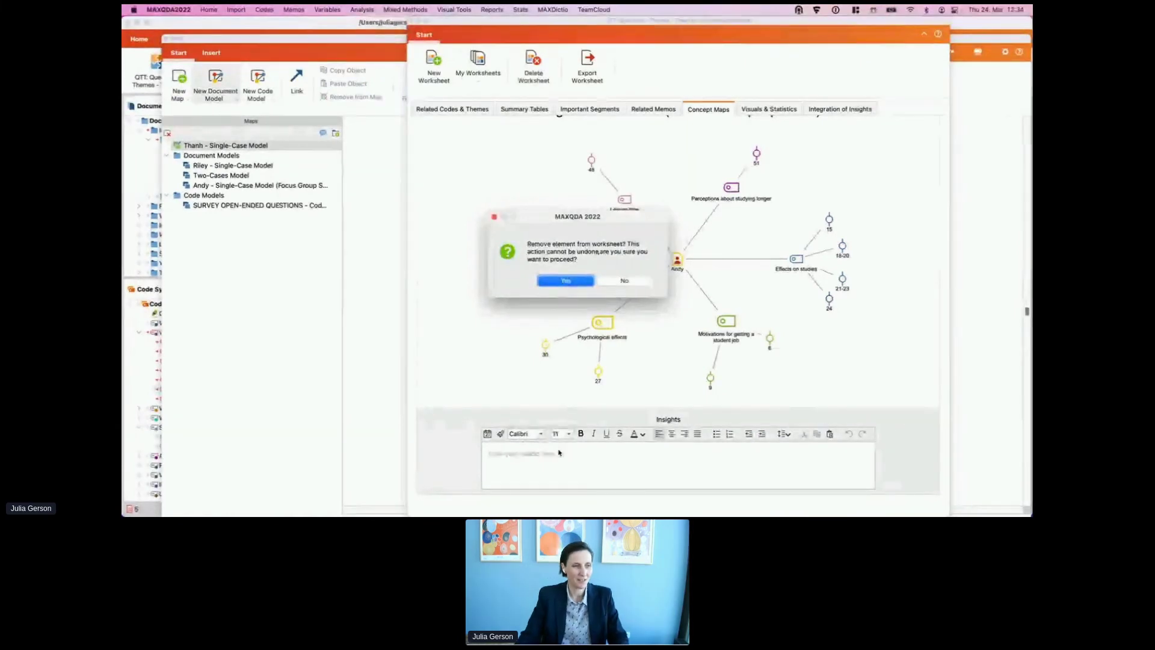
left_click(564, 282)
left_click(623, 280)
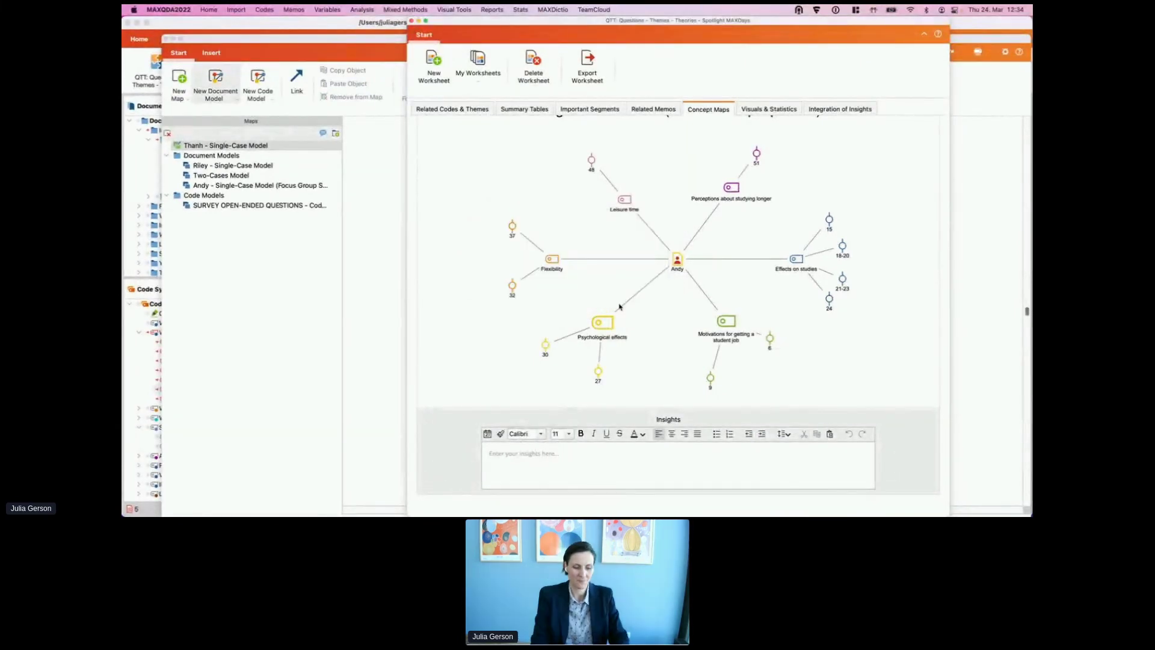
Step: Write 'This was the state' in Andy's map Insights with the date 24.03.22 12:34
left_click(530, 458)
type("Th")
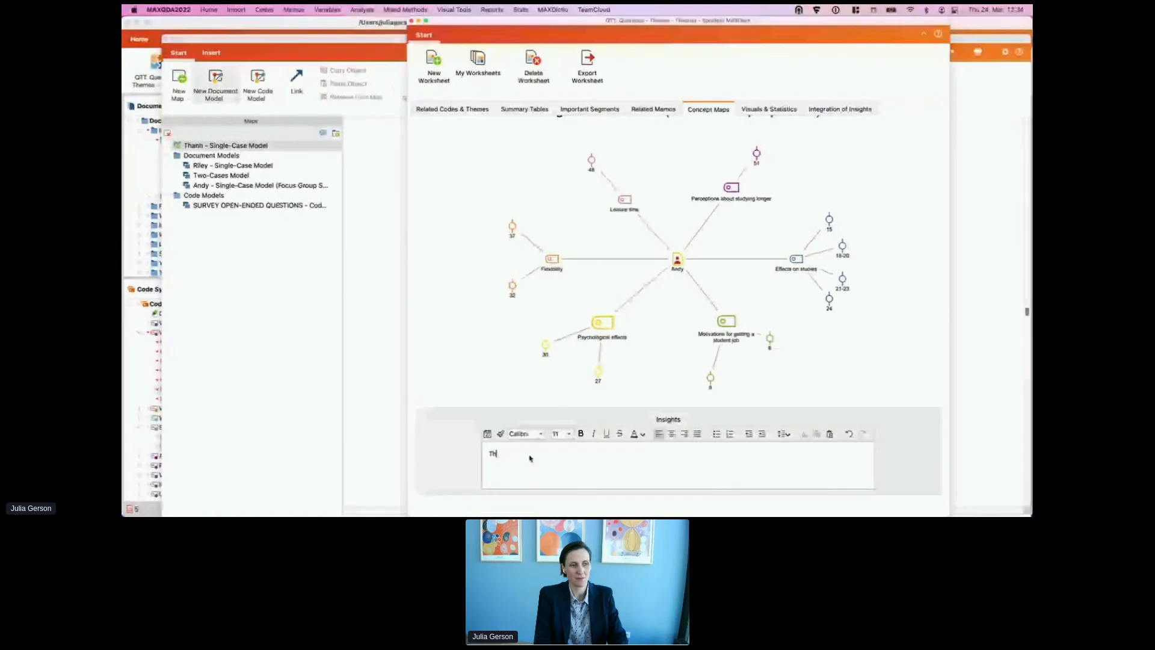
type("is was the st")
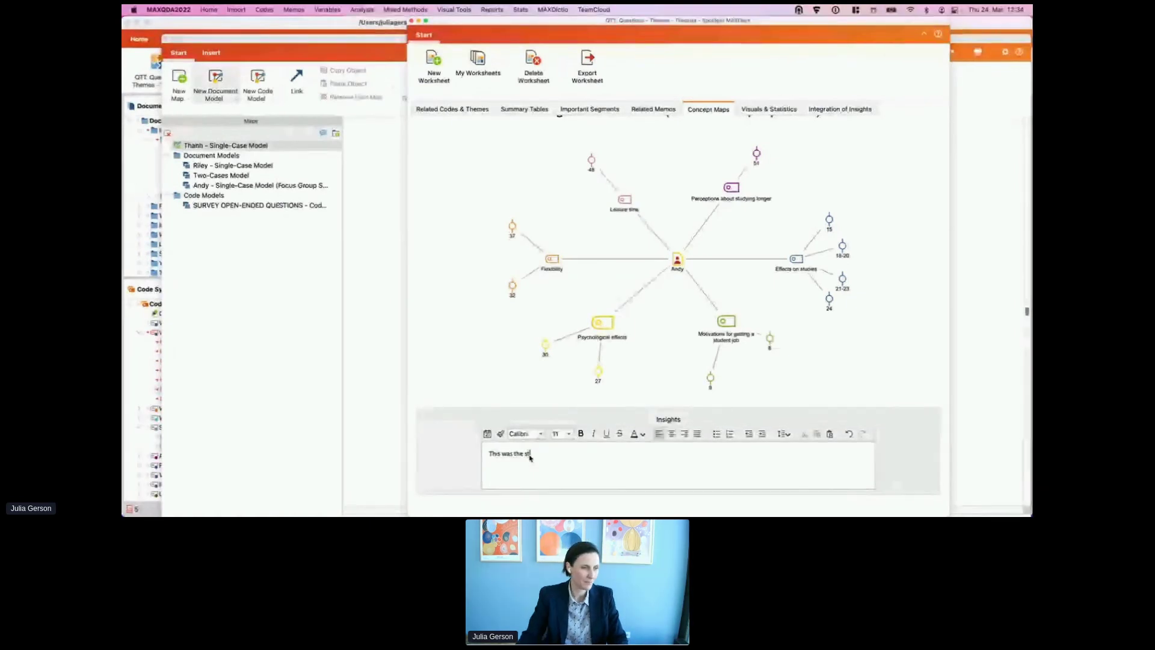
type("ate")
left_click(487, 434)
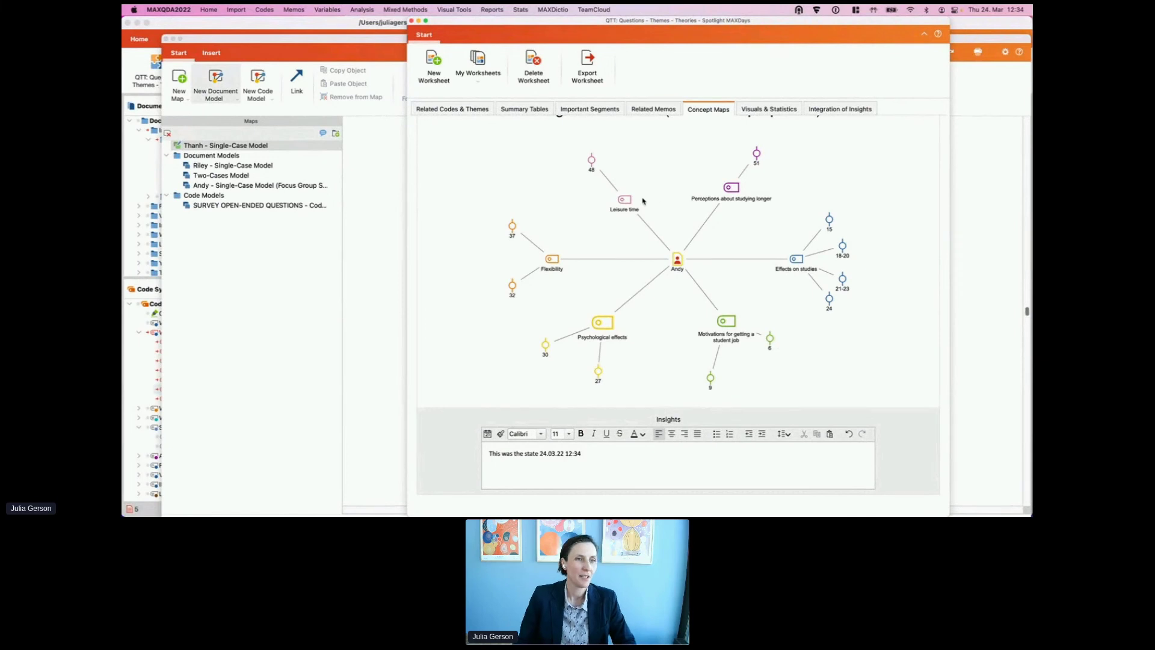
scroll(640, 196, "up", 3)
Step: Show the Spotlight MAXDays worksheet's eight related codes and the 'here are my insights' note
scroll(640, 192, "up", 15)
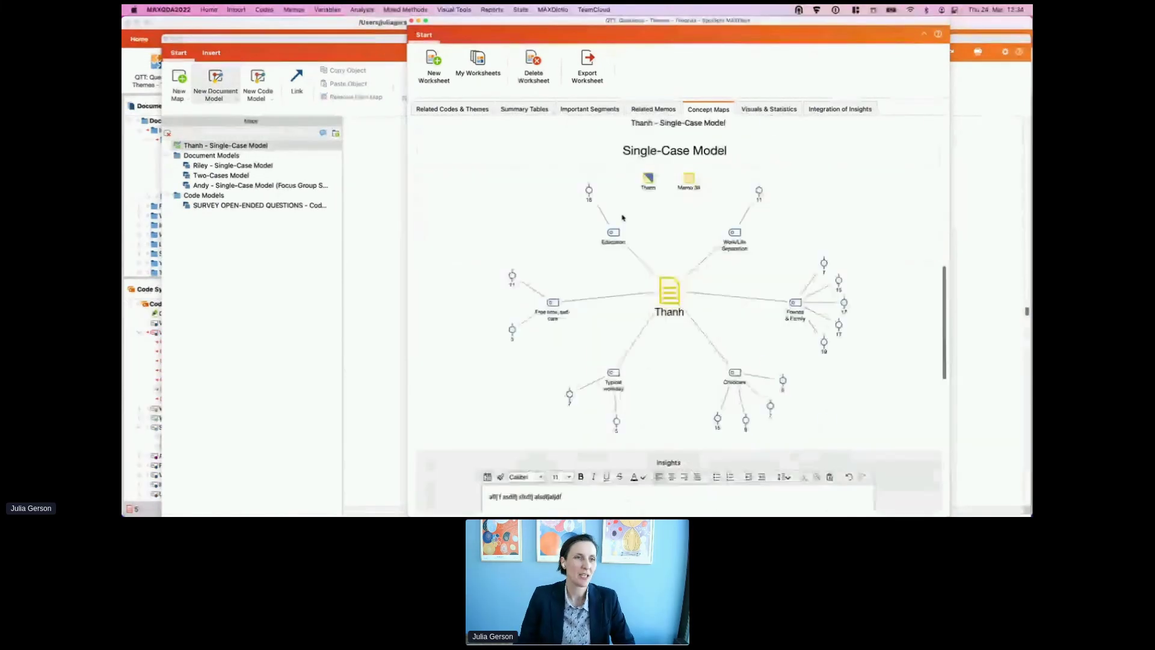
left_click(463, 217)
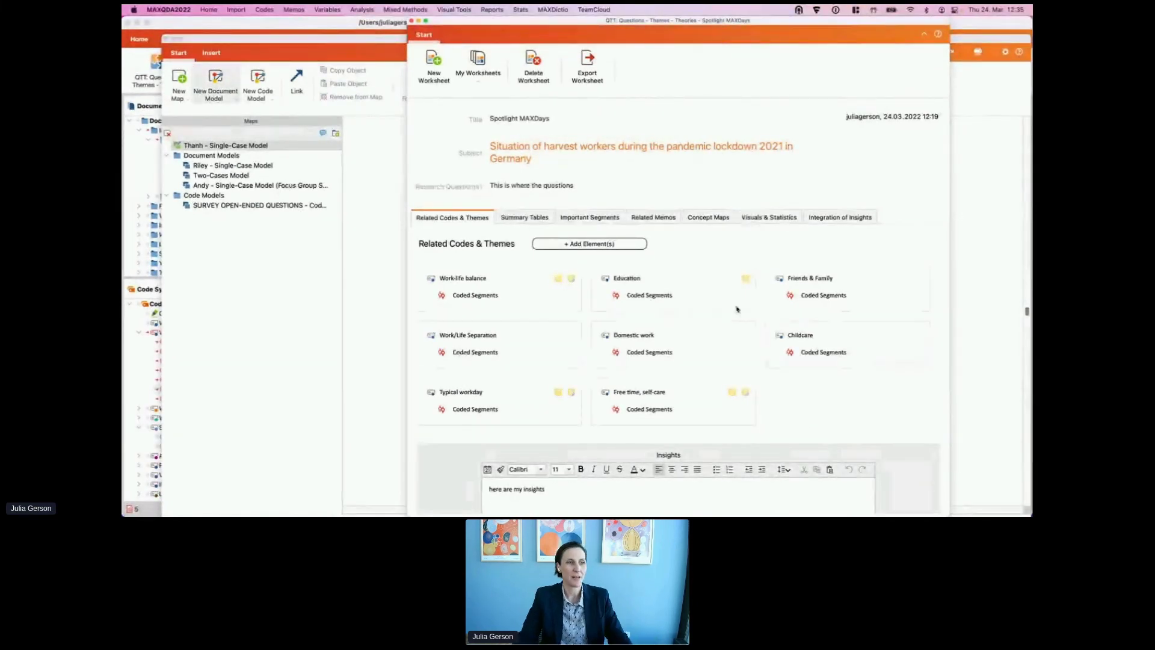
Step: Maximize the worksheet on Related Memos and open the A1: Frequency home office memo
left_click(653, 220)
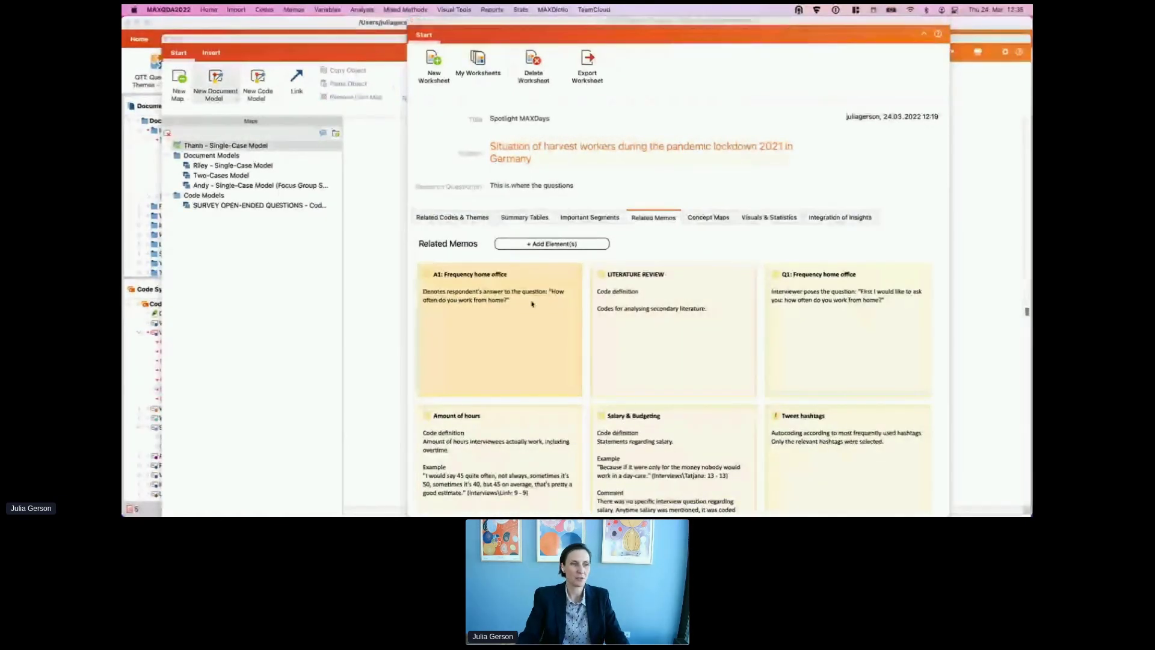
left_click_drag(699, 25, 716, 60)
double_click(716, 60)
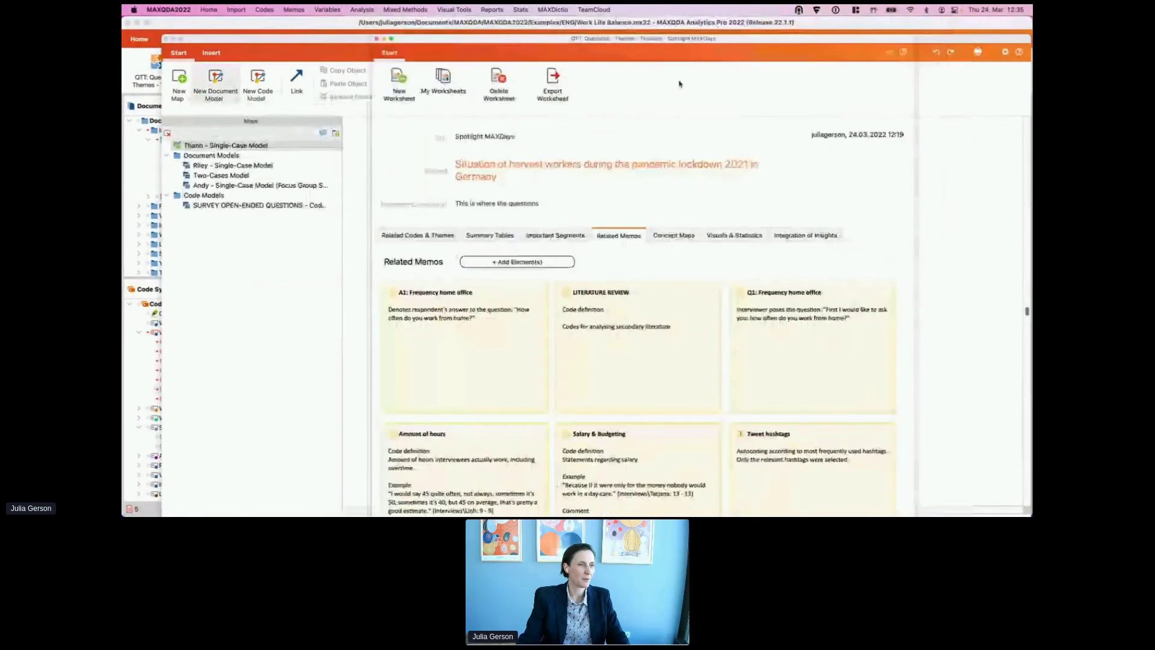
scroll(635, 331, "down", 3)
scroll(635, 330, "up", 1)
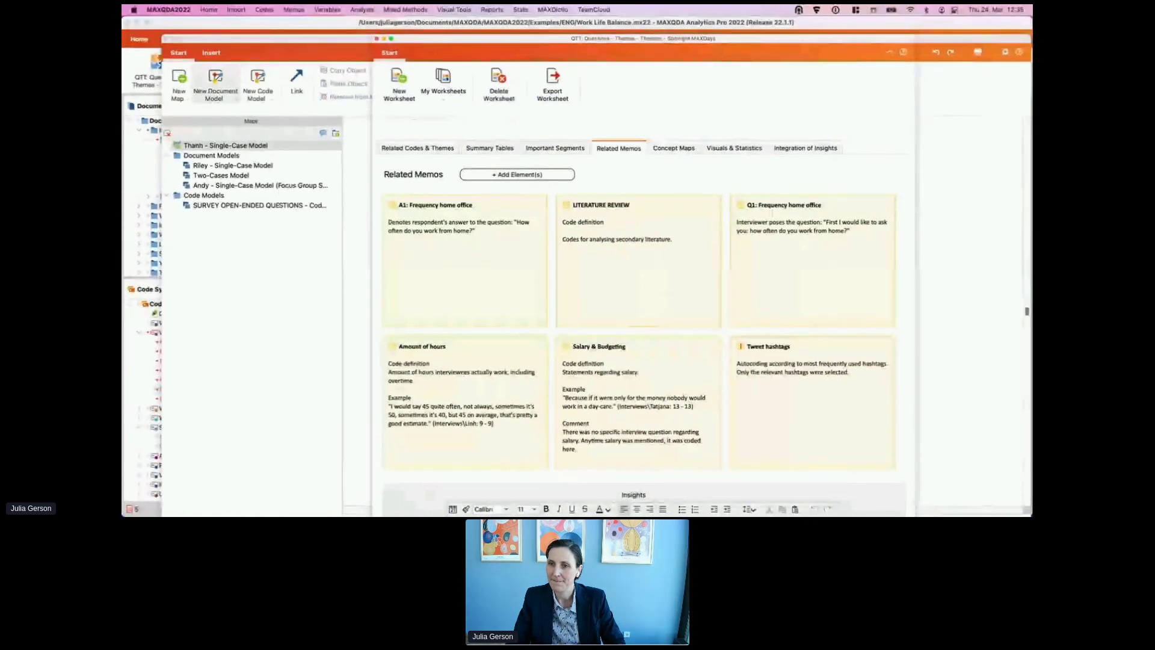
double_click(465, 253)
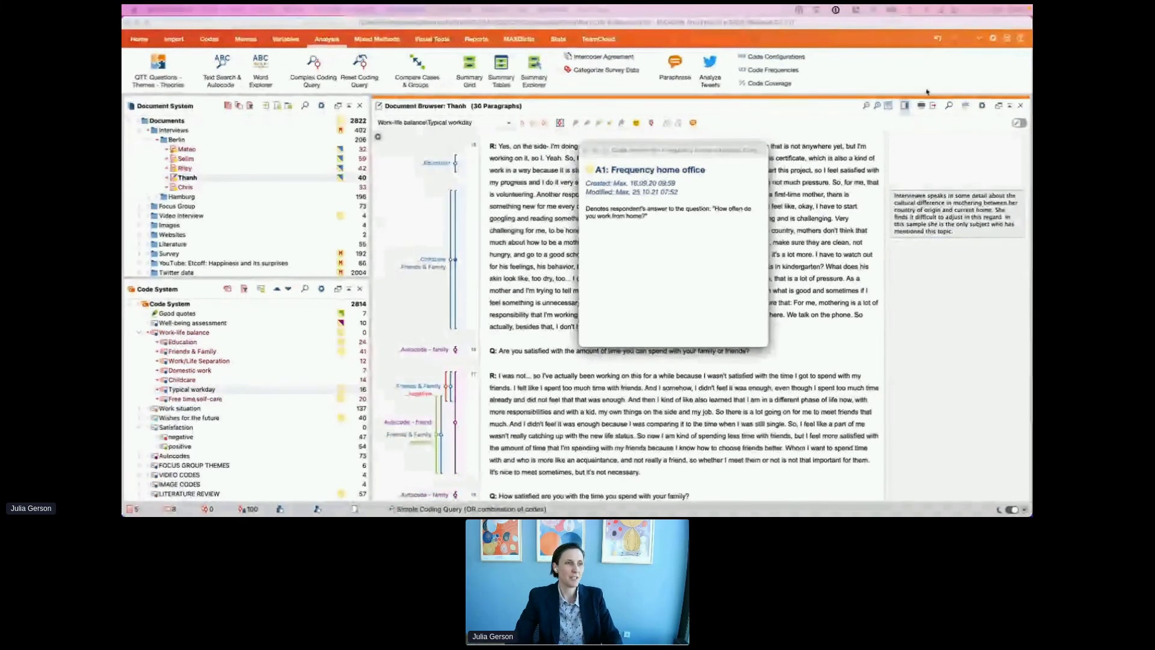
Step: Close the Single-Case Model map window and scroll through the worksheet's Concept Maps
key("super+grave")
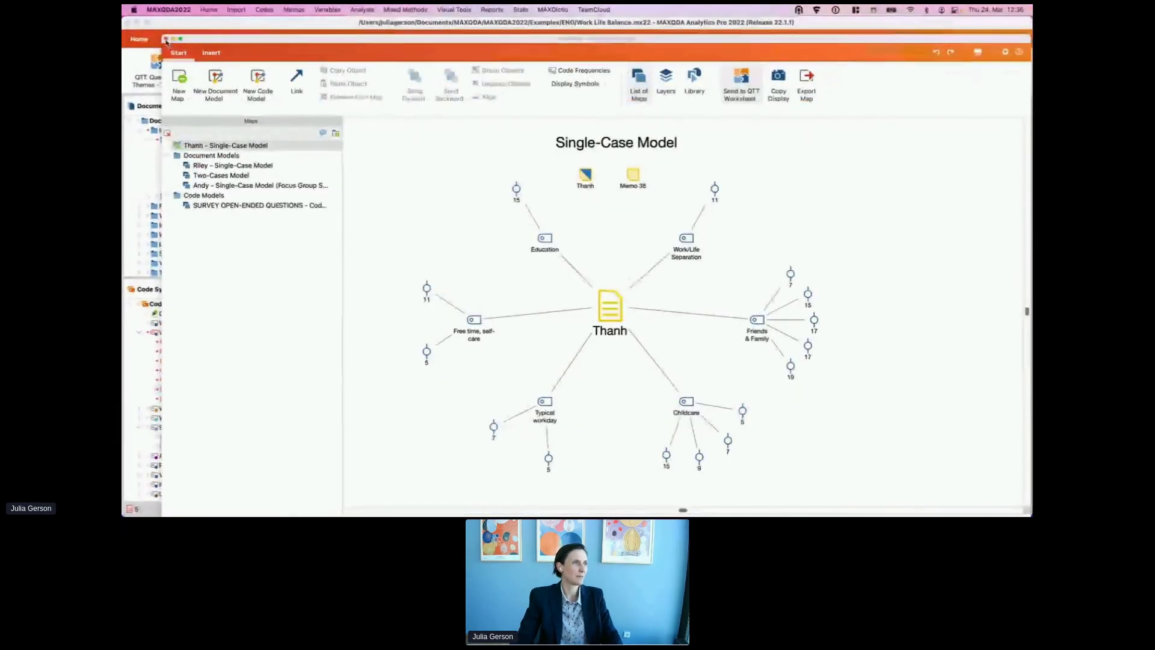
left_click(167, 38)
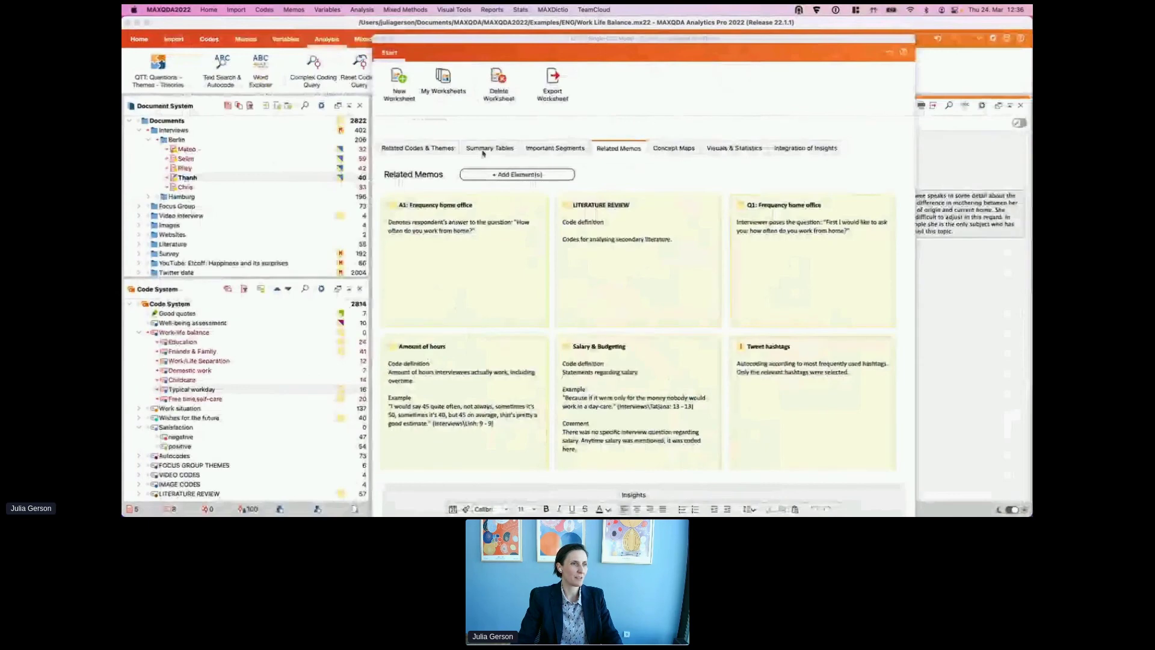
left_click(674, 148)
scroll(661, 360, "down", 5)
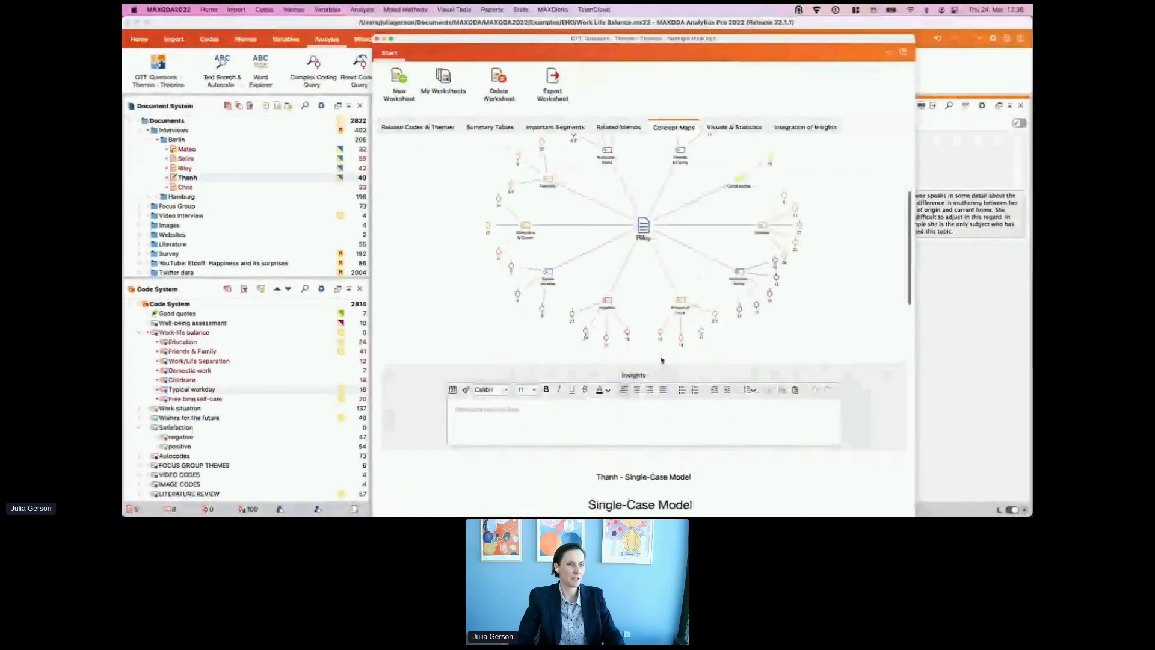
scroll(662, 360, "down", 5)
scroll(627, 256, "down", 5)
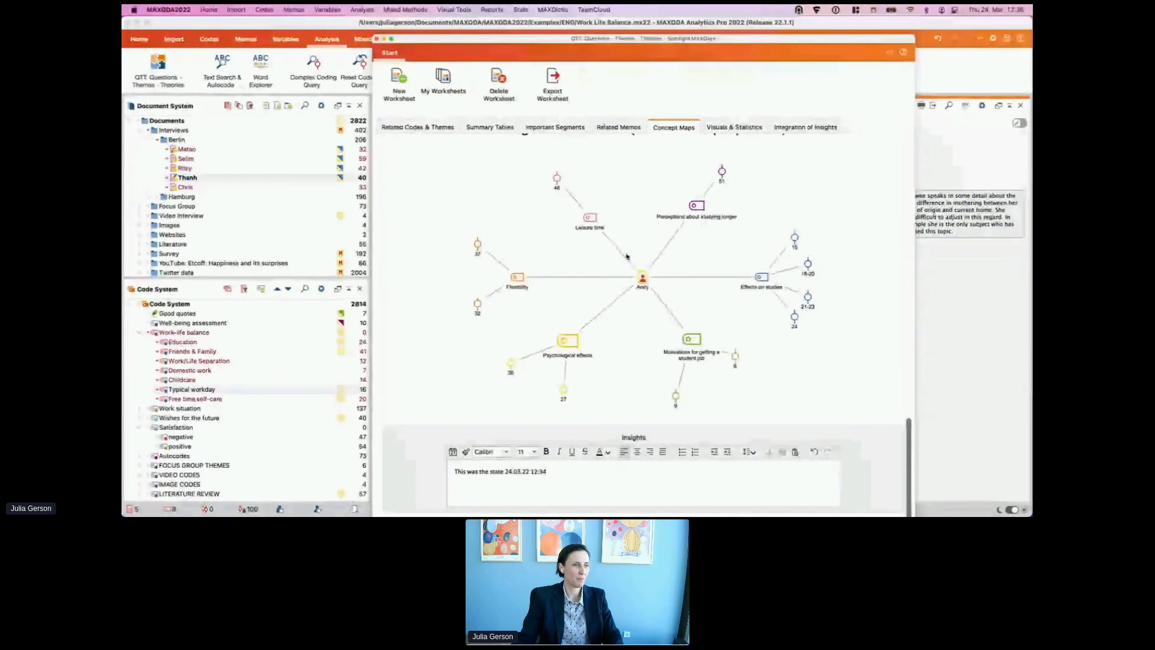
Step: Remove Andy's concept map from the worksheet and return to Related Codes & Themes
right_click(627, 256)
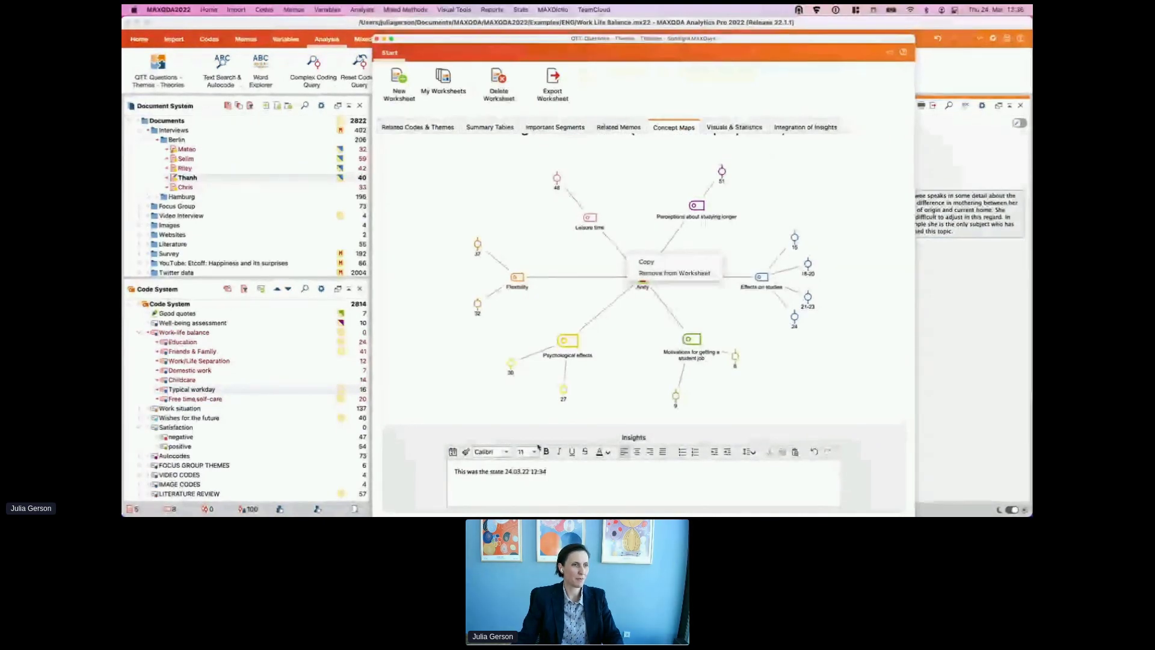
left_click(651, 272)
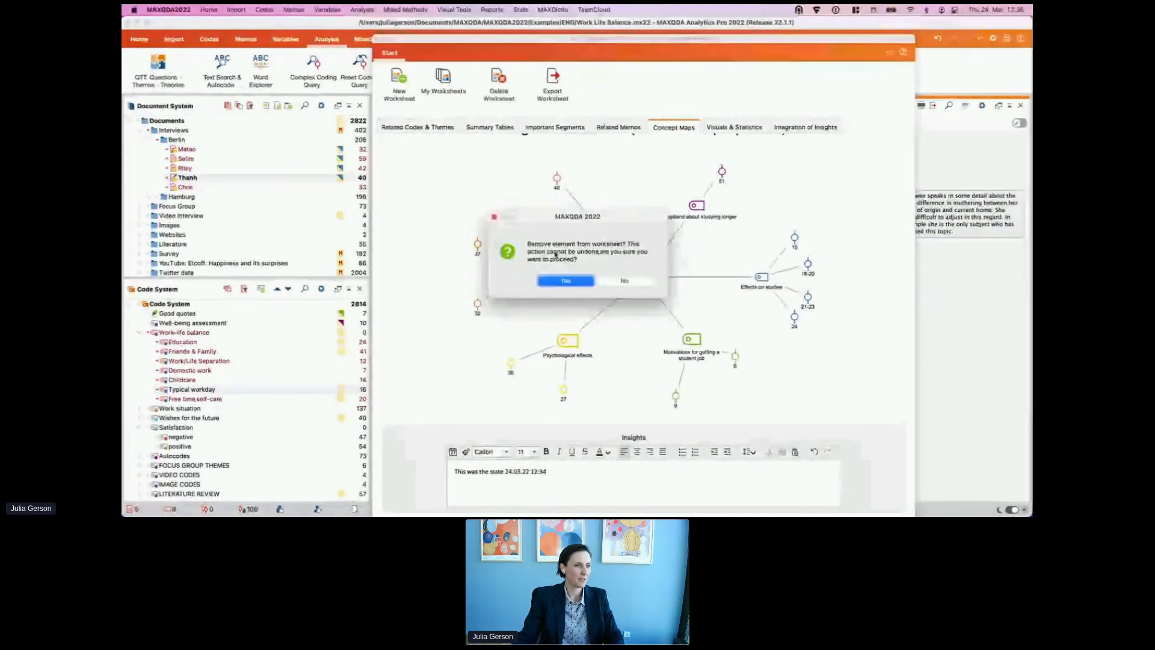
left_click(555, 281)
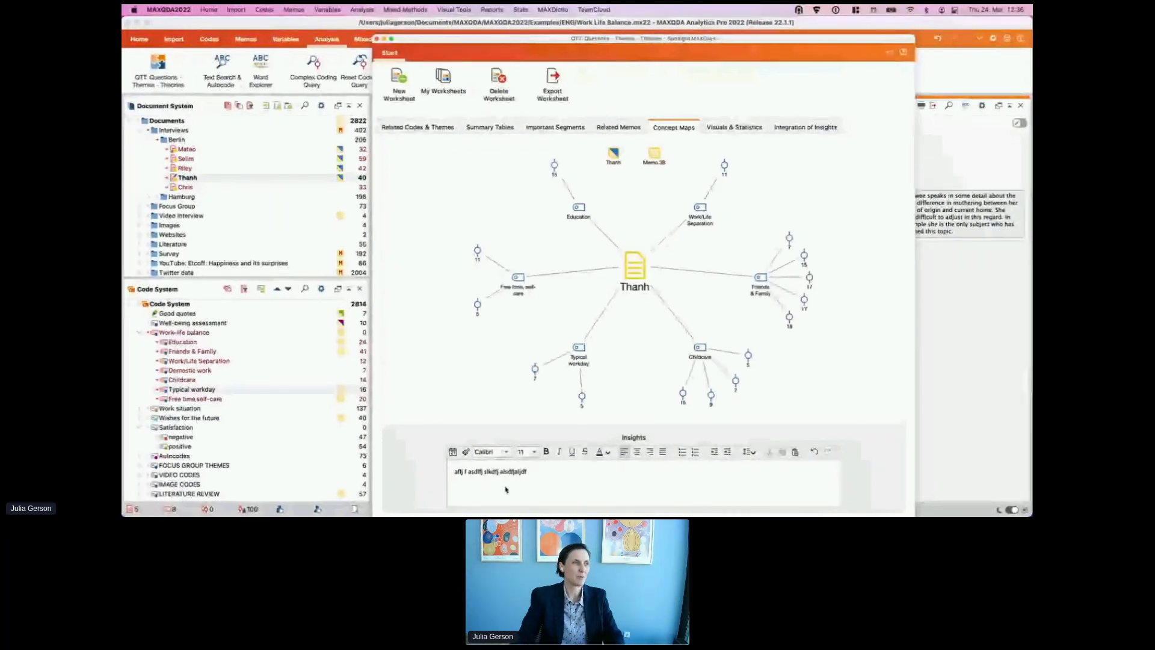
left_click(417, 127)
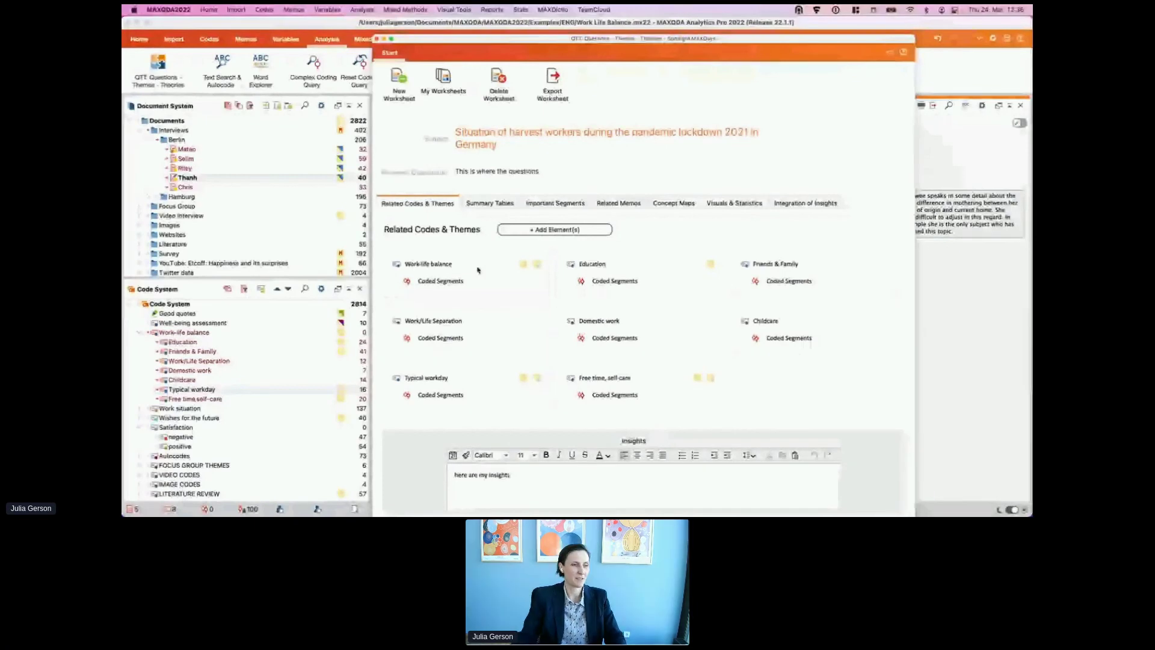
Step: Place the cursor in the worksheet's Insights box, then return to the main MAXQDA window with the coded interview
left_click(532, 480)
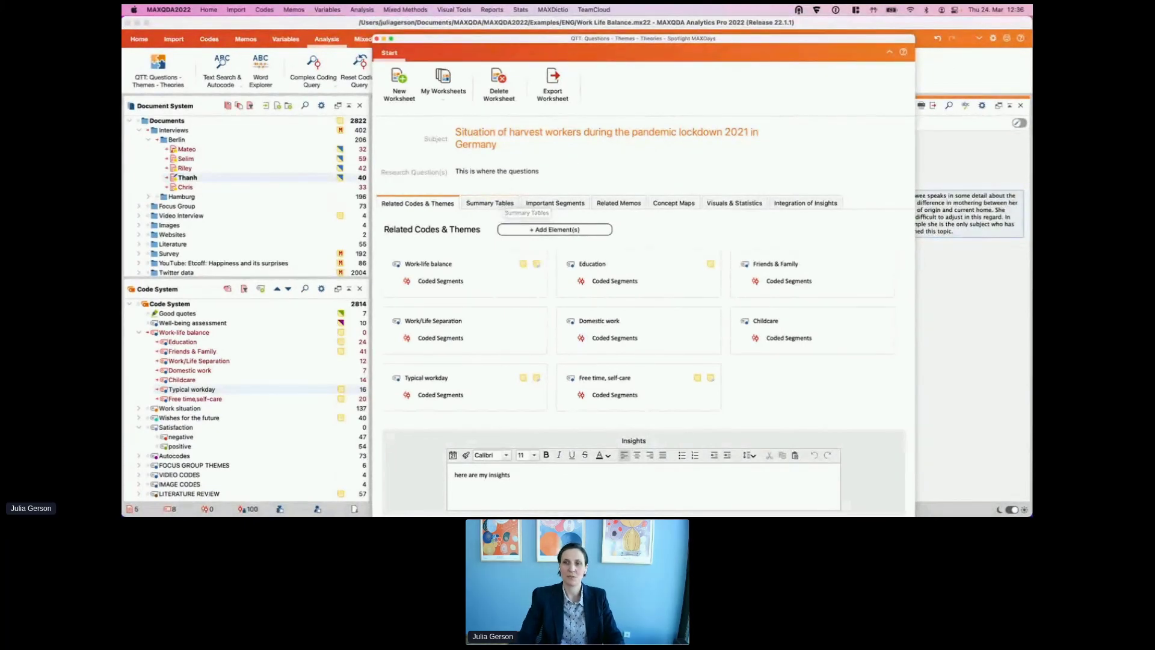
left_click(376, 38)
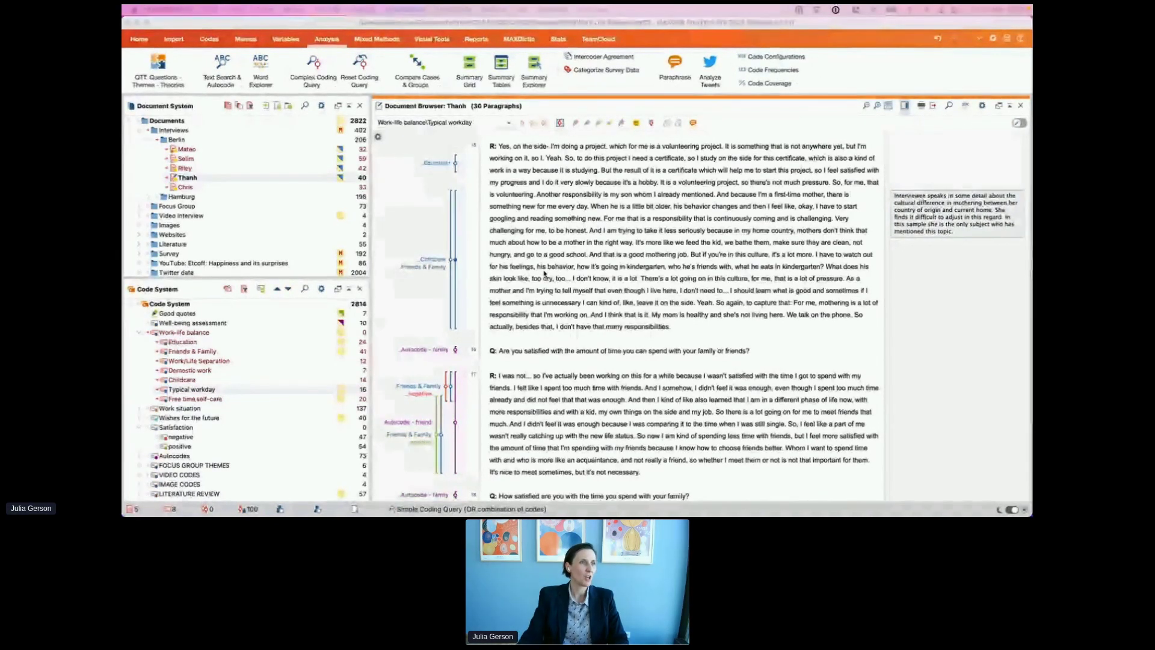
Step: Bring the QTT worksheet forward, shift it left, and close its window to leave the interview in view
left_click(158, 70)
left_click_drag(558, 39, 459, 27)
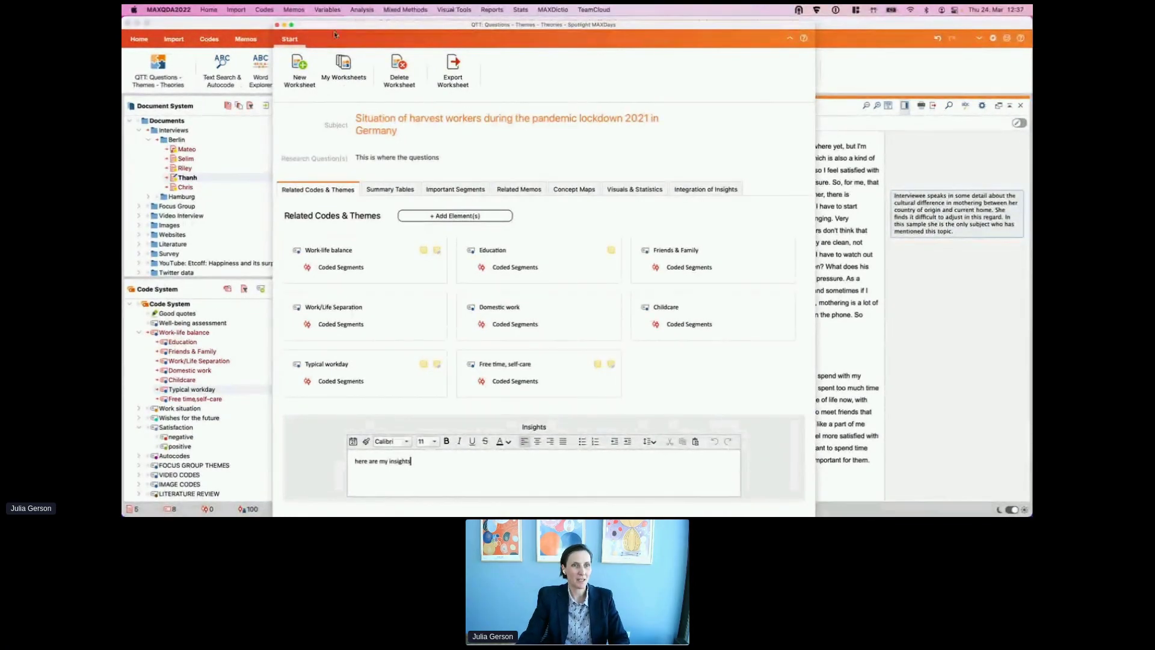
left_click(1020, 39)
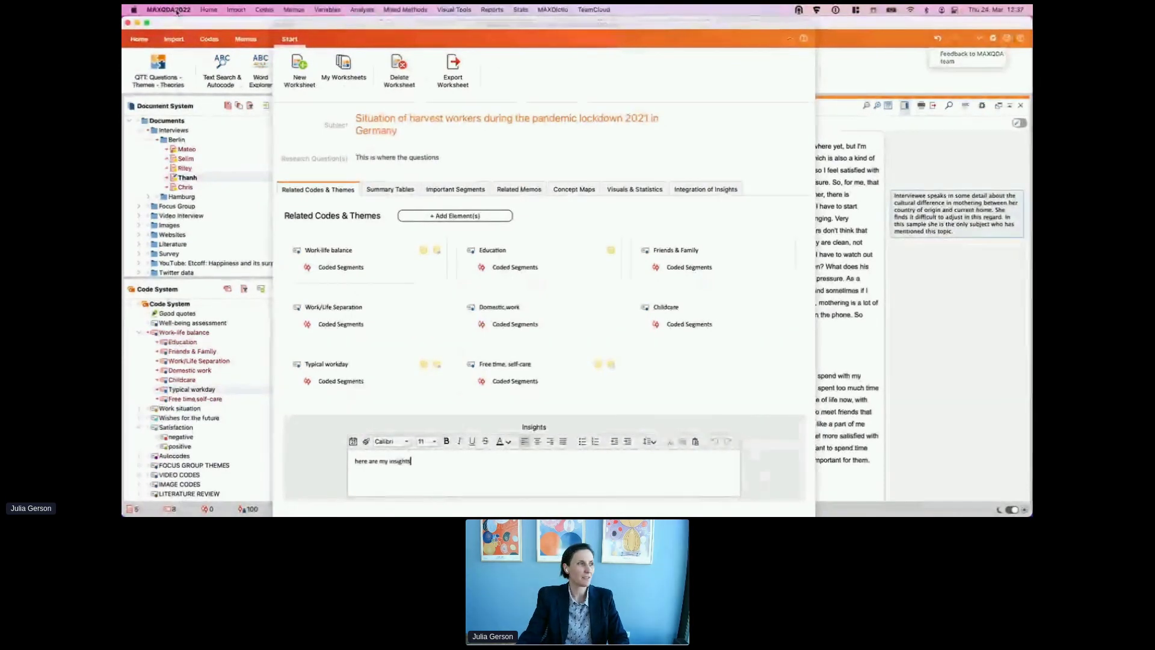
left_click(278, 26)
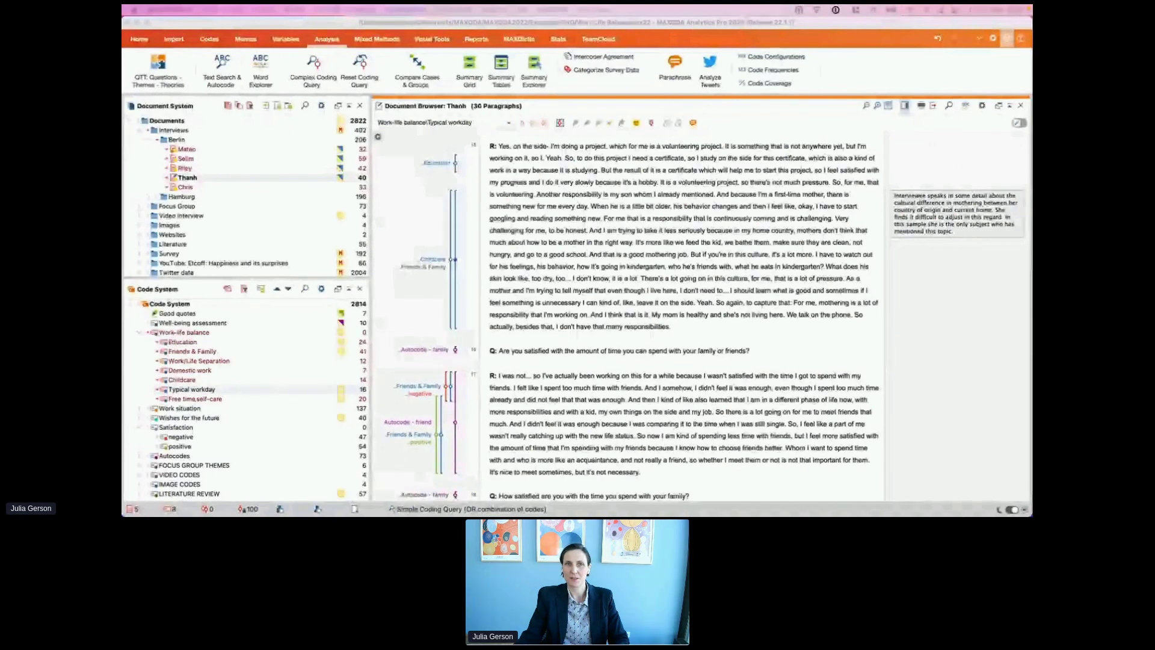
left_click_drag(1032, 78, 662, 28)
scroll(527, 262, "up", 2)
scroll(674, 278, "up", 2)
scroll(673, 278, "down", 2)
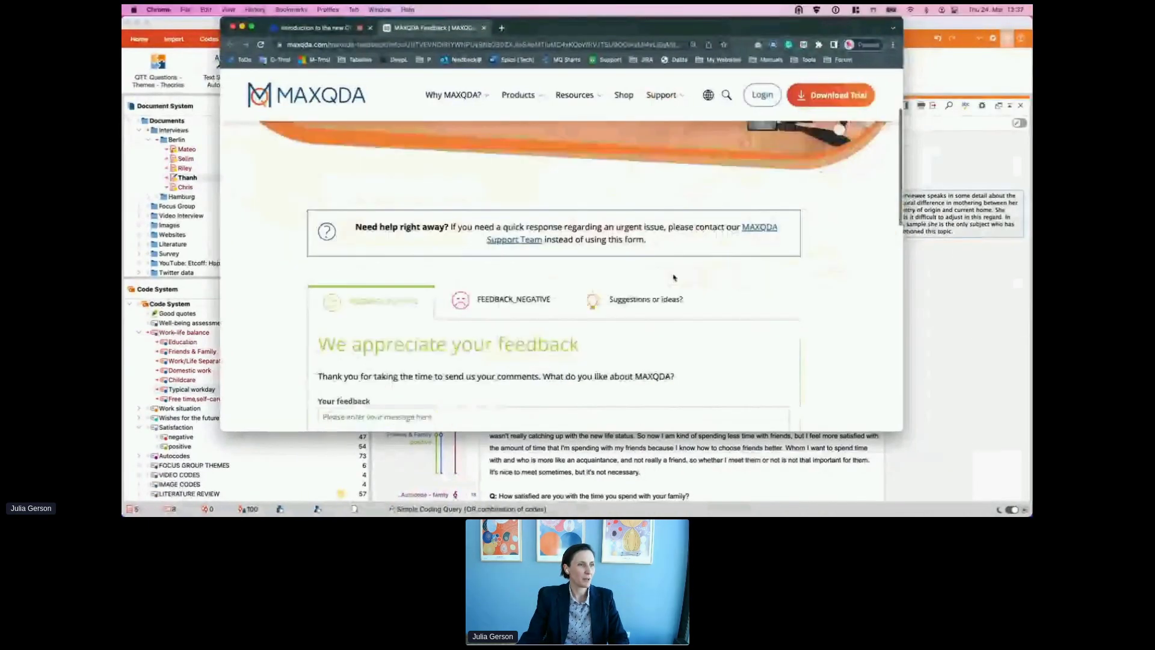
scroll(674, 278, "down", 2)
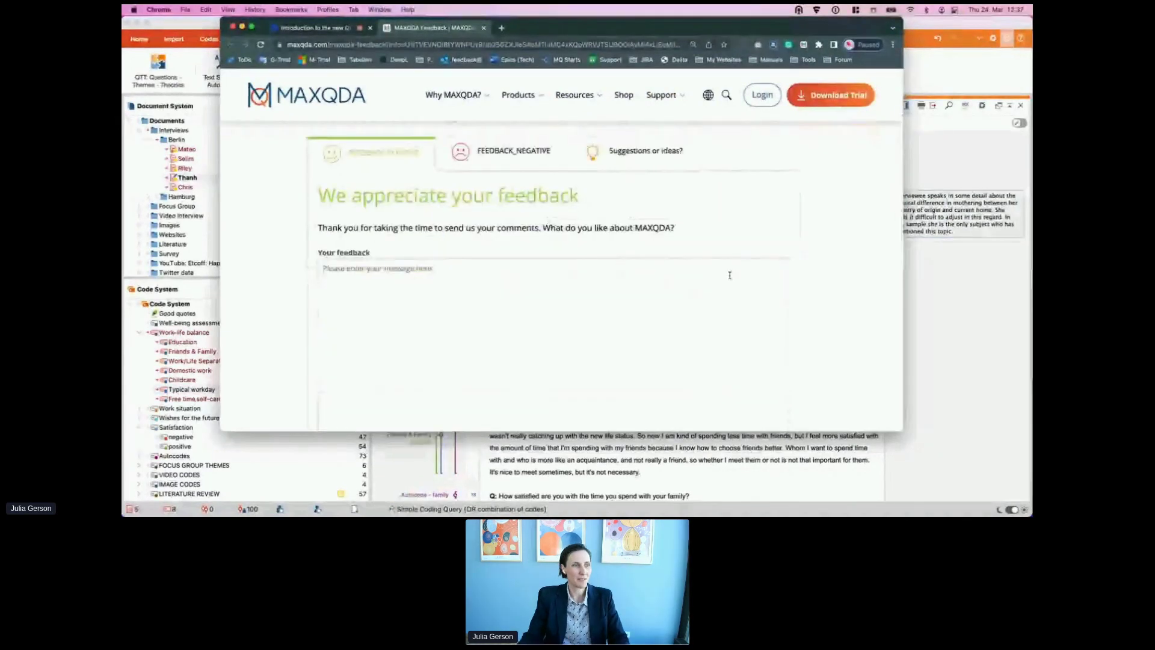
scroll(724, 248, "down", 1)
scroll(723, 247, "down", 2)
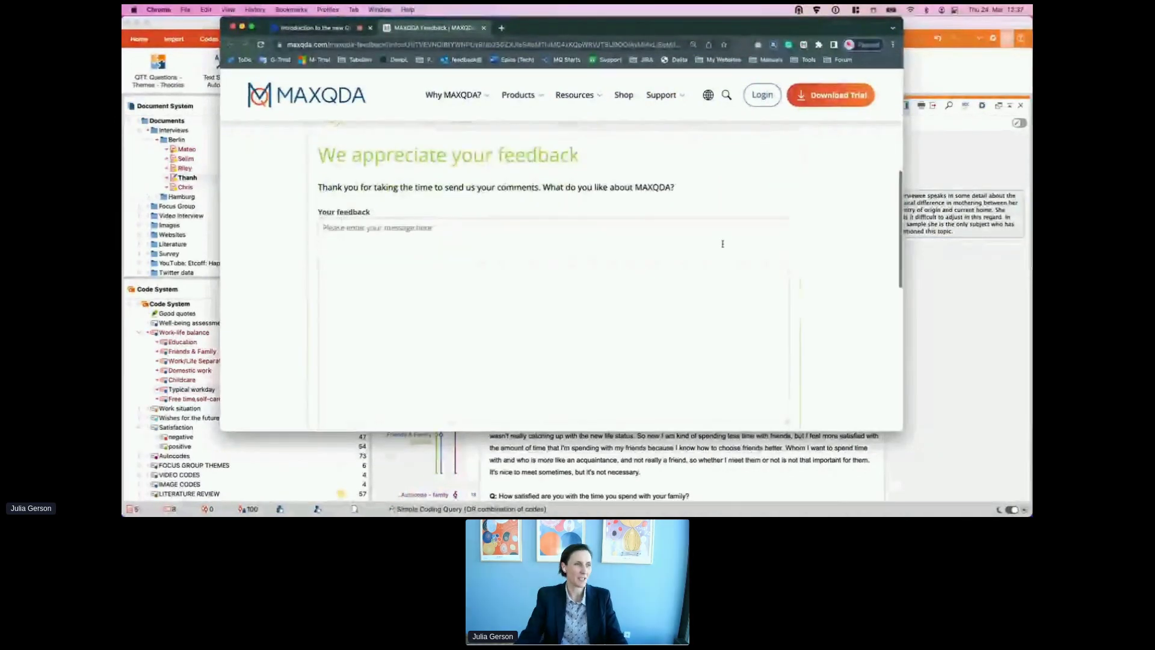
scroll(722, 243, "down", 5)
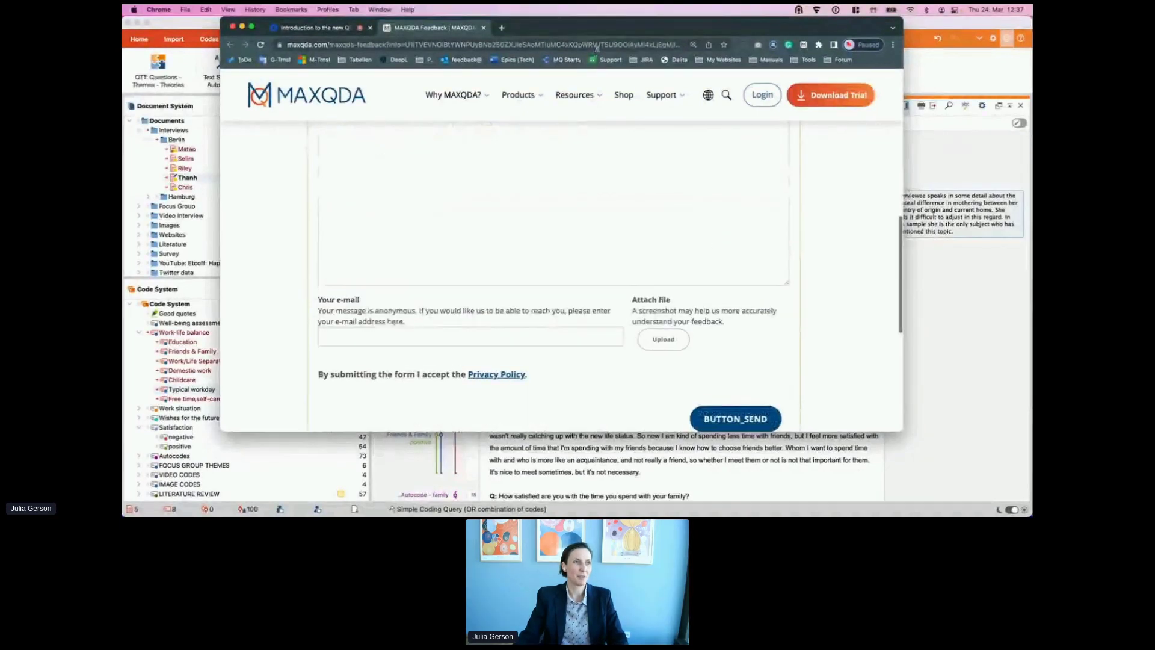
key("super+Tab")
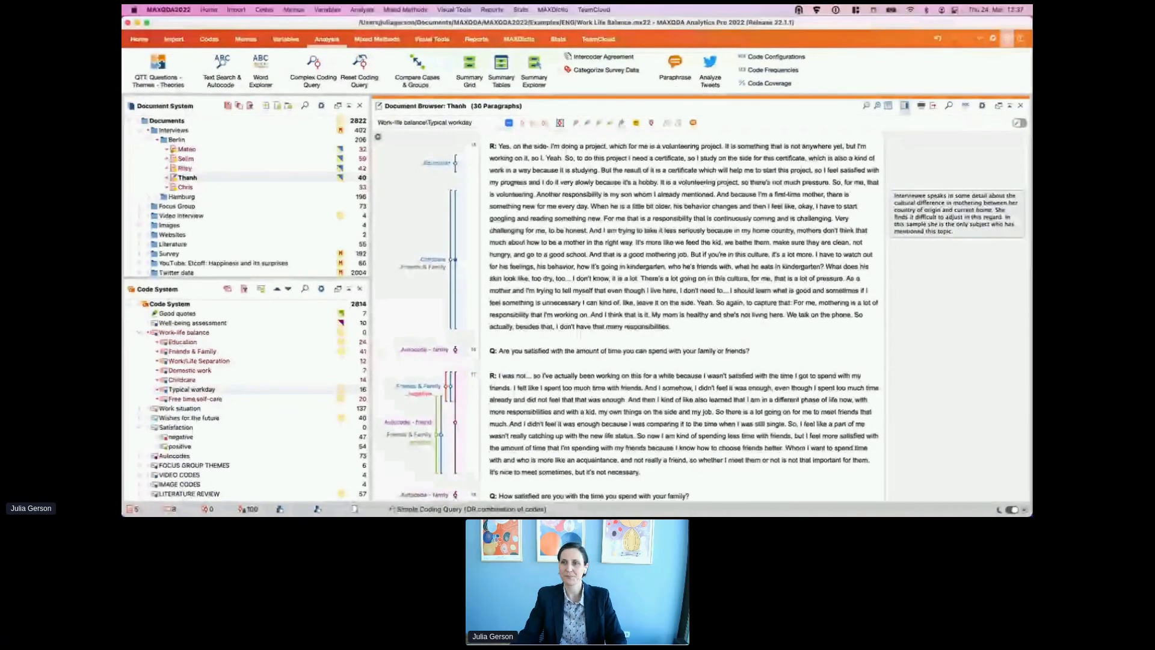
Step: Switch back to MAXQDA and select the entire Childcare-coded motherhood passage using its coding stripe
key("super+Tab")
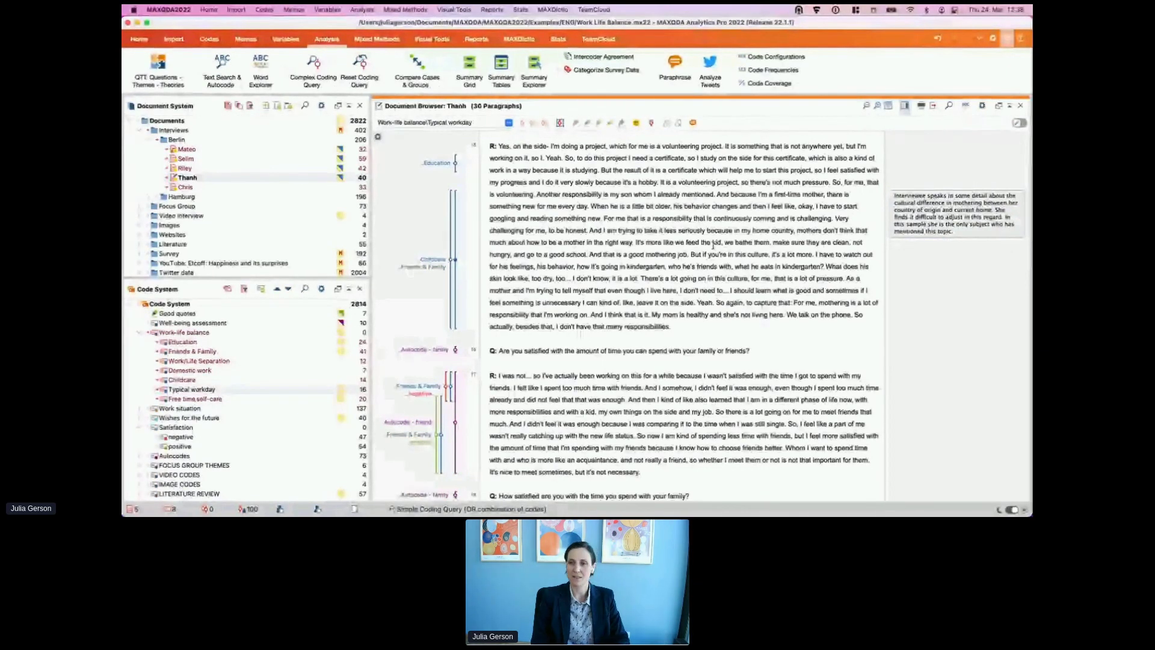
left_click(961, 224)
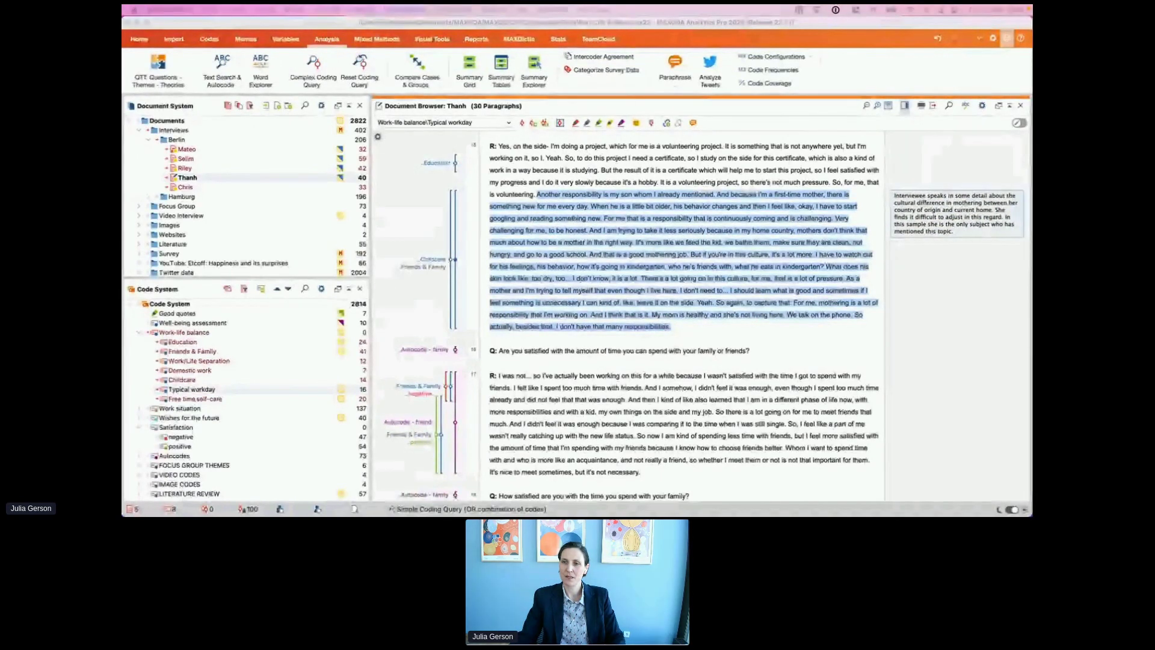
left_click(582, 159)
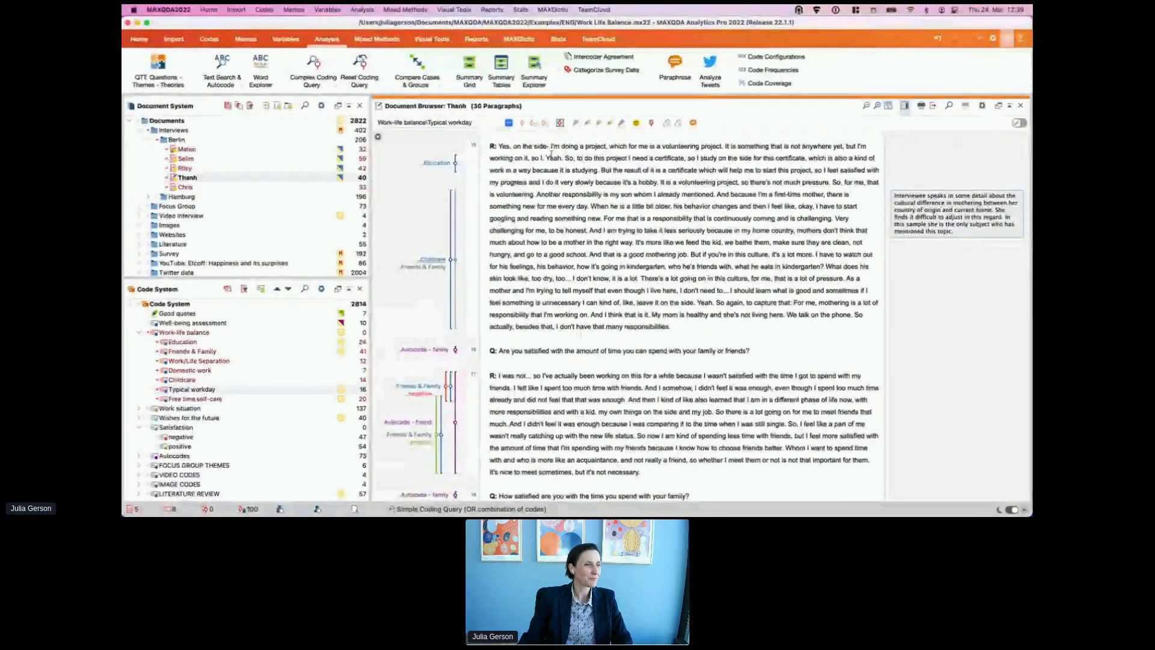
left_click(454, 260)
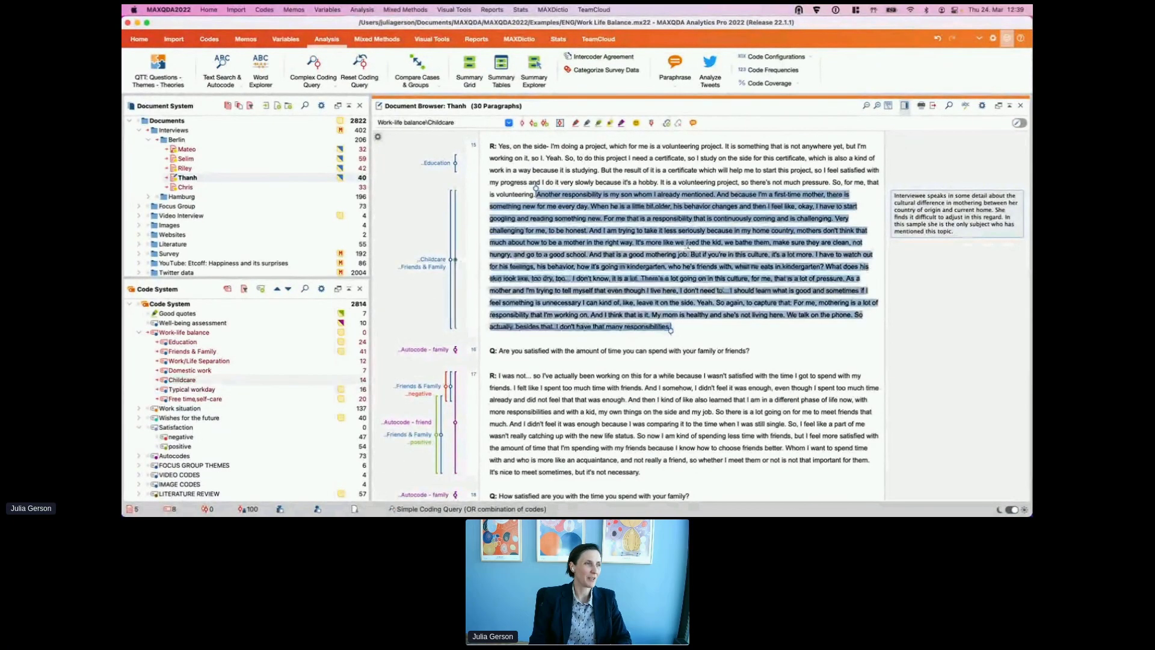